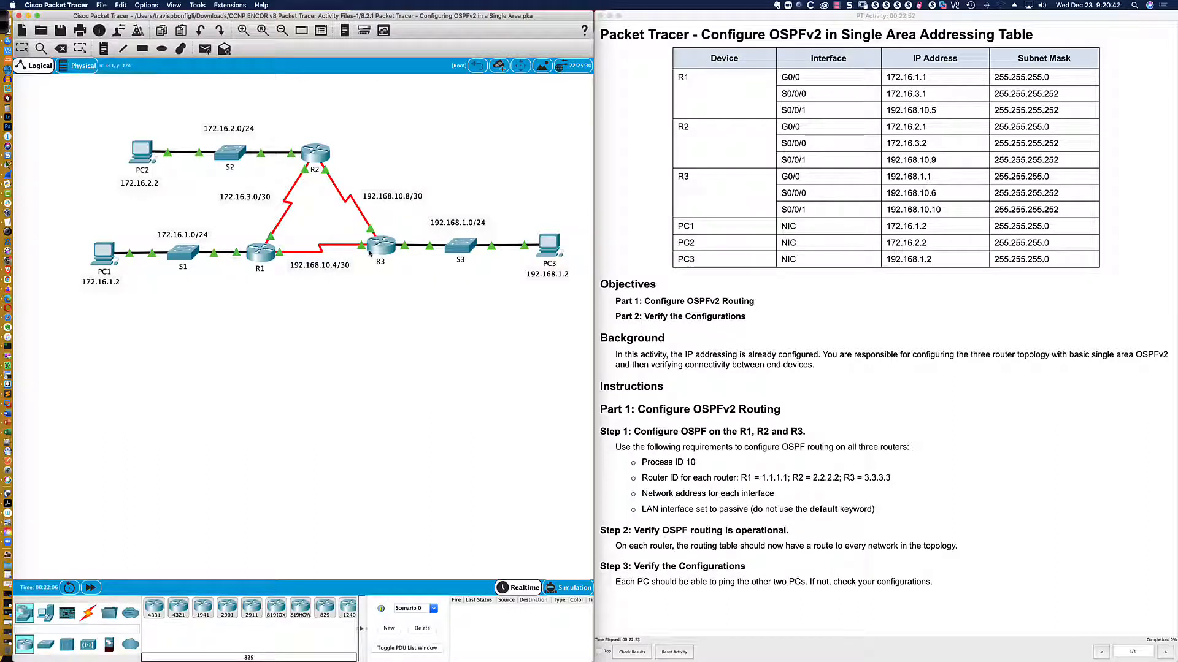
# - Open router R1's command line, place its window below the topology and enlarge it to the full workspace width
pyautogui.moveTo(259, 268)
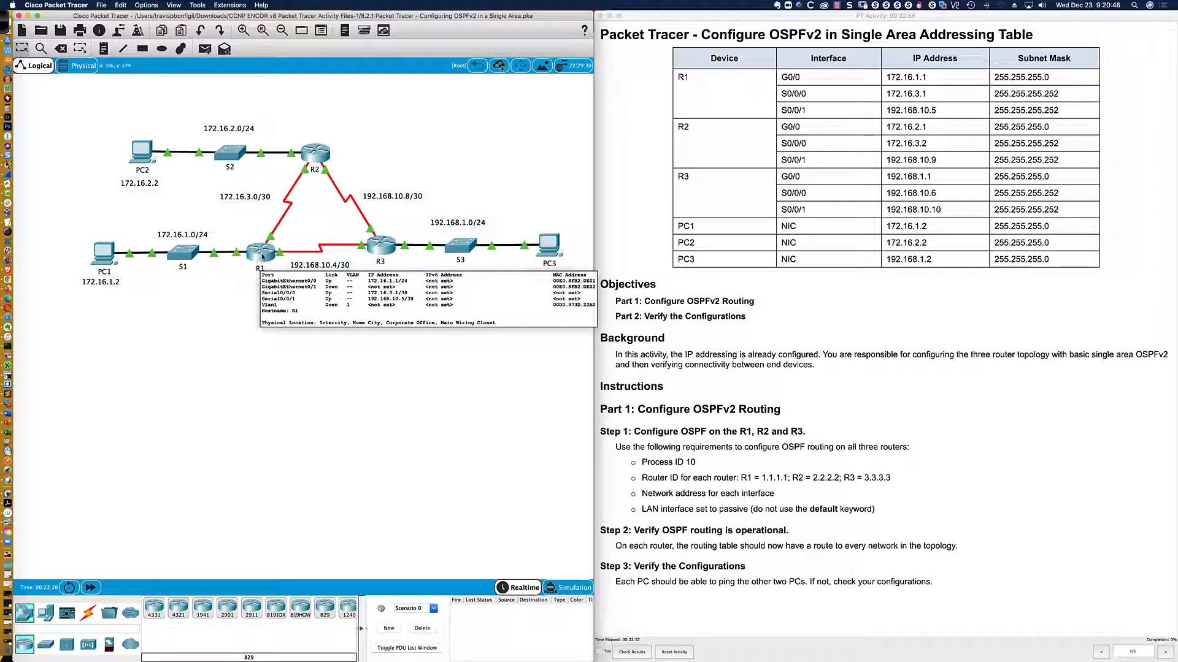
pyautogui.click(262, 257)
pyautogui.moveTo(522, 195); pyautogui.dragTo(73, 393)
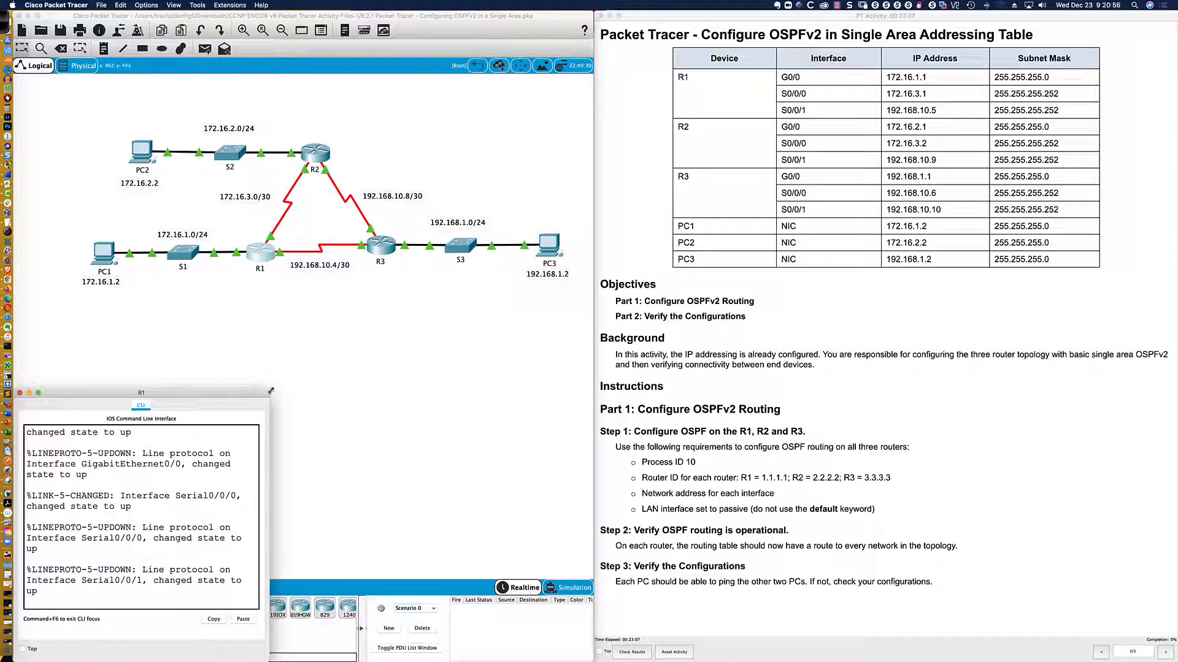
pyautogui.moveTo(271, 391); pyautogui.dragTo(595, 289)
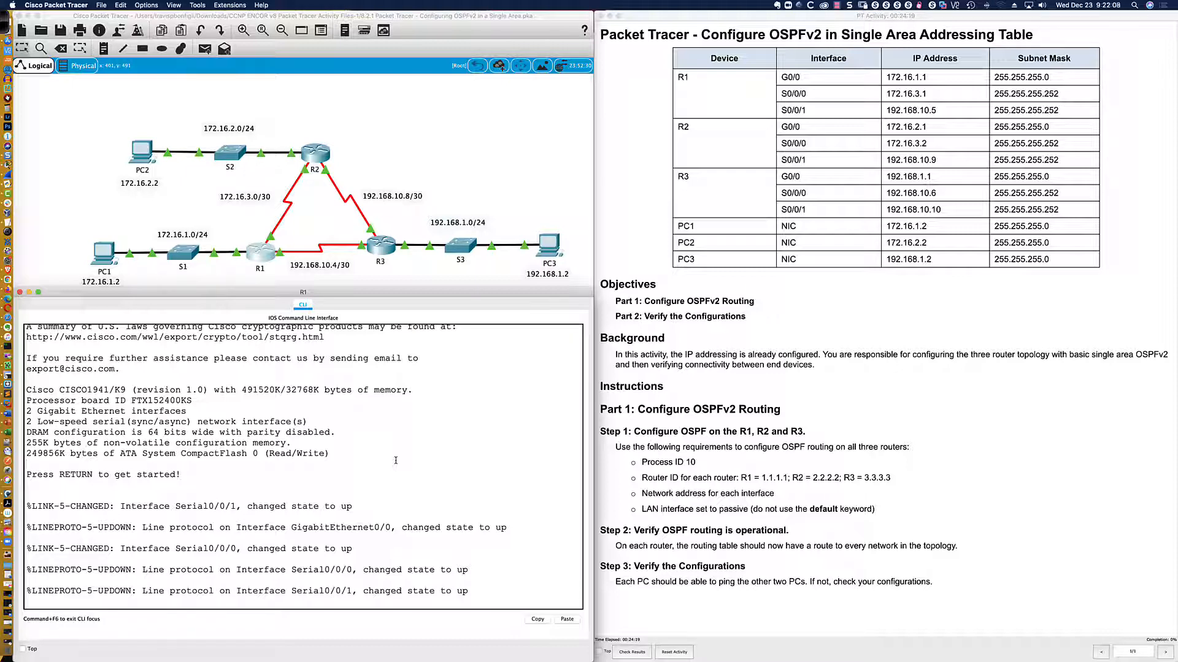
# - Start the console session on R1 and enter privileged mode, continuing into global configuration mode
pyautogui.press('Return')
pyautogui.press('Return')
pyautogui.press('Return')
pyautogui.press('Return')
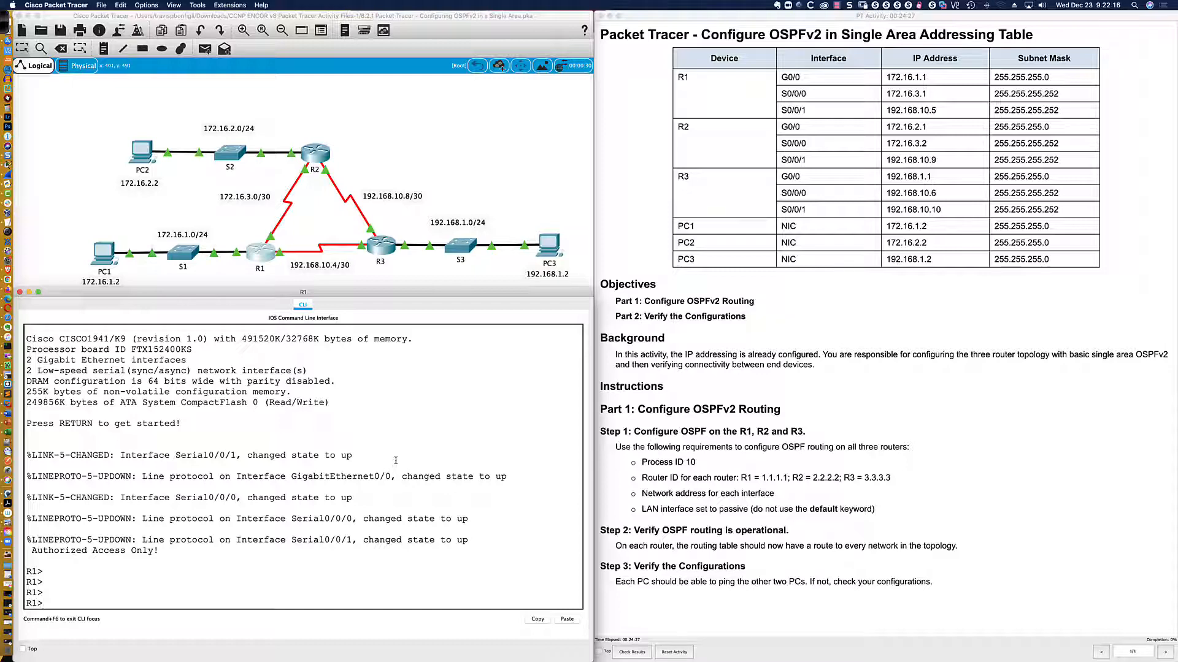
pyautogui.write('en')
pyautogui.press('Tab')
pyautogui.press('Return')
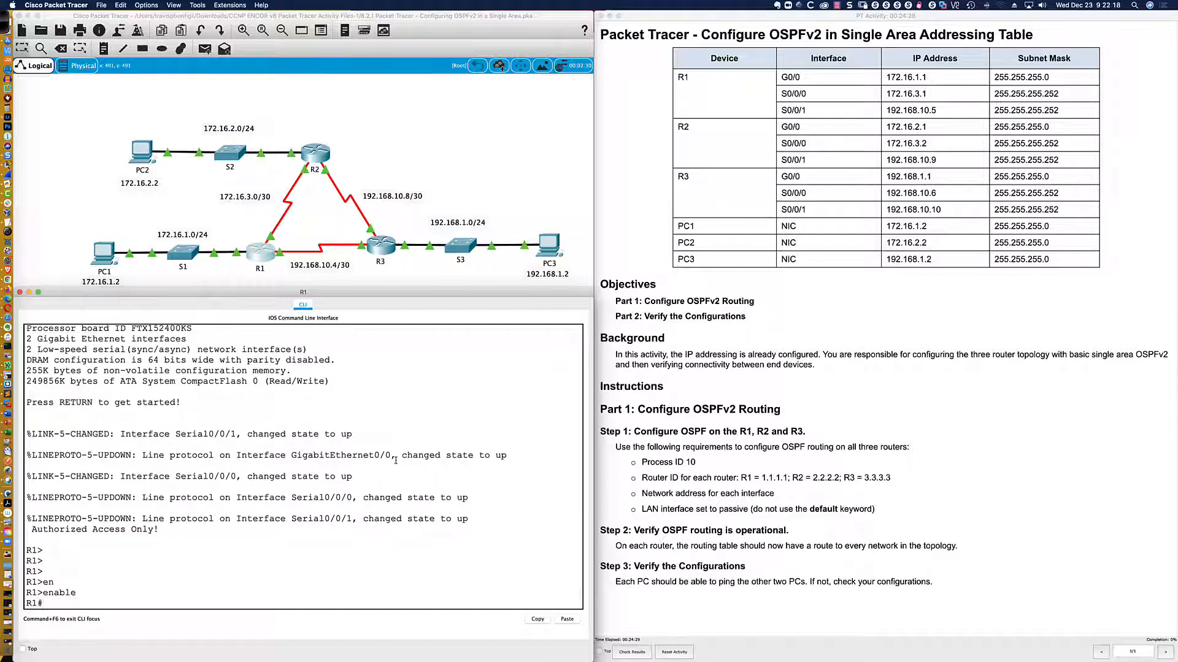
pyautogui.write('conf t')
pyautogui.press('Return')
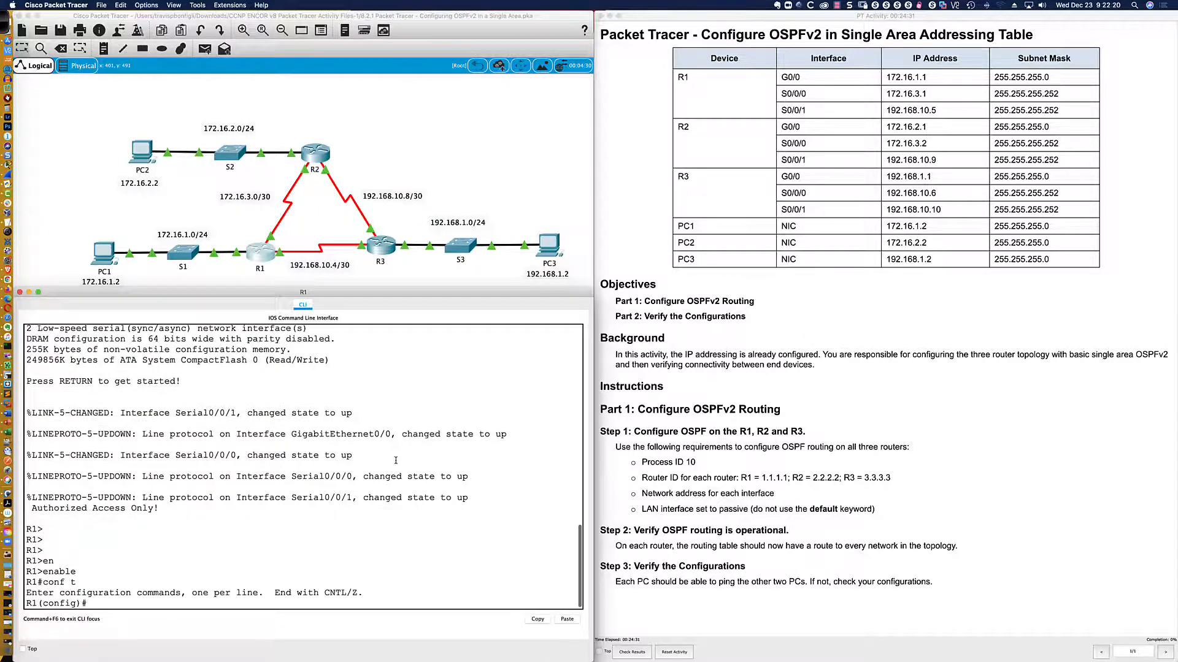
# - Display R1's full running configuration from configuration mode and page through it to the end
pyautogui.write('do sh run')
pyautogui.press('Return')
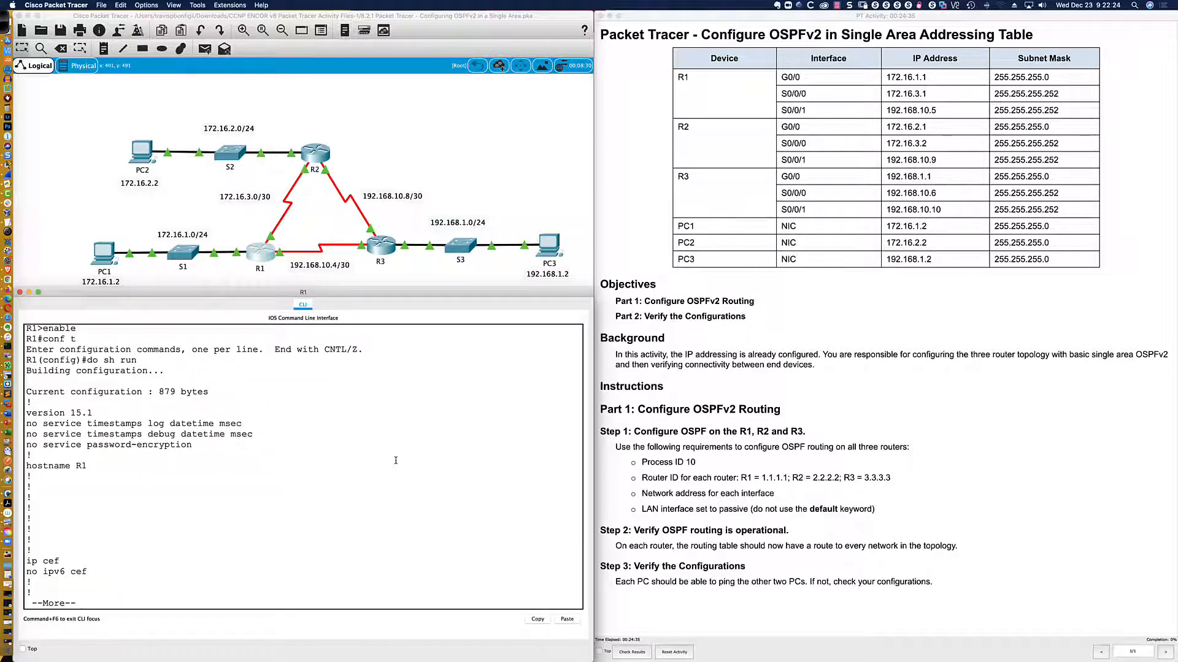
pyautogui.press('Return')
pyautogui.press('Return')
pyautogui.press('Return')
pyautogui.press('Return')
pyautogui.press('Return')
pyautogui.press('Return')
pyautogui.press('Return')
pyautogui.press('Return')
pyautogui.press('Return')
pyautogui.press('Return')
pyautogui.press('Return')
pyautogui.press('Return')
pyautogui.press('Return')
pyautogui.press('Return')
pyautogui.press('Return')
pyautogui.press('Return')
pyautogui.press('Return')
pyautogui.press('Return')
pyautogui.press('Return')
pyautogui.press('Return')
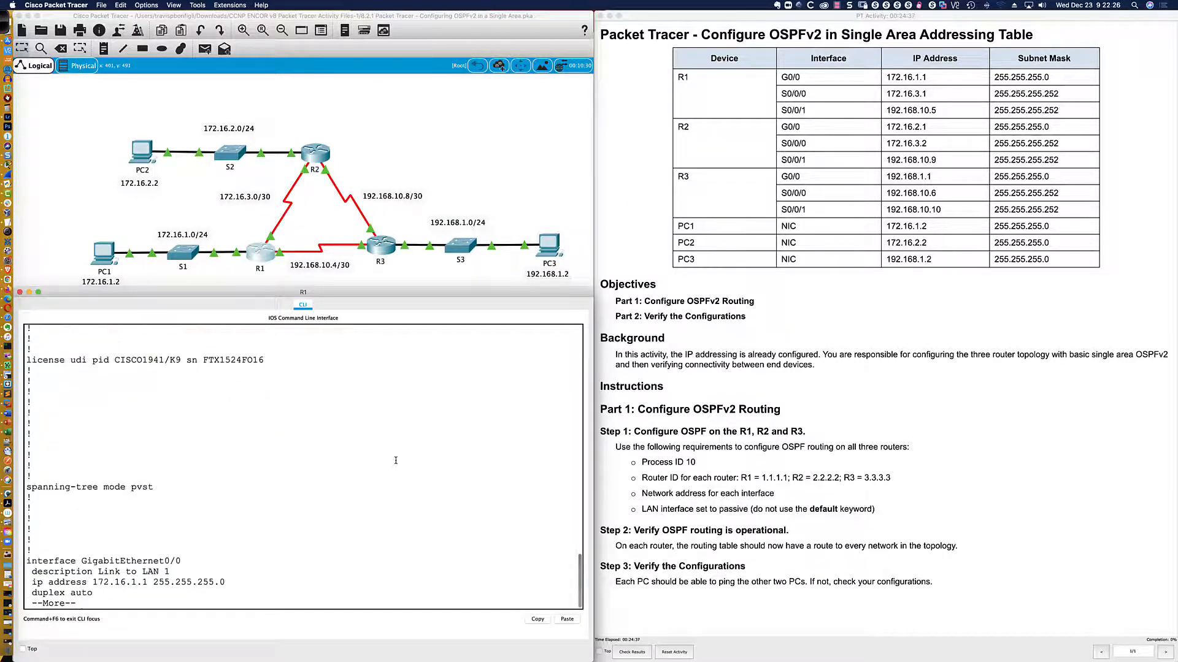
pyautogui.press('space')
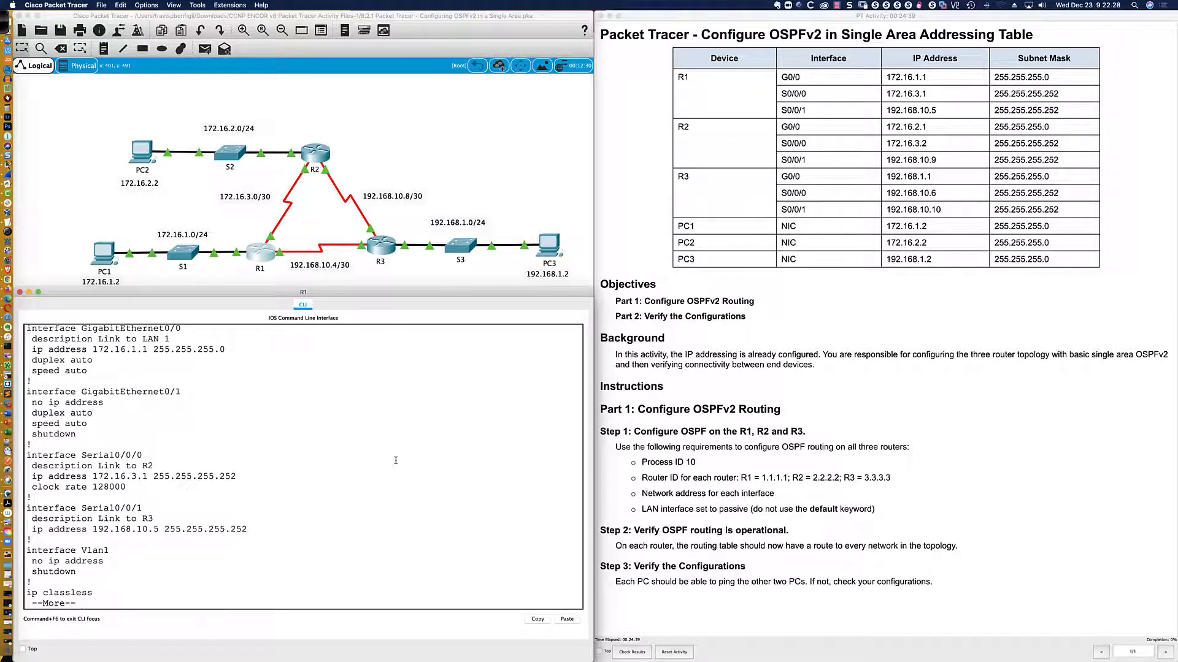
pyautogui.press('space')
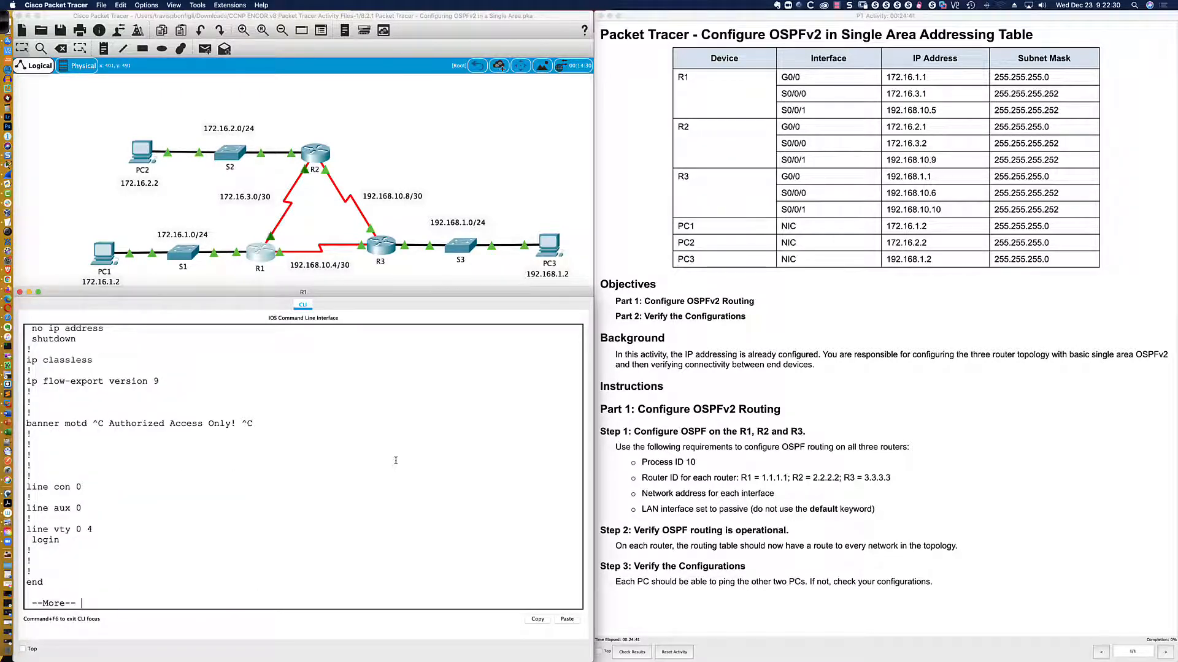
pyautogui.press('Return')
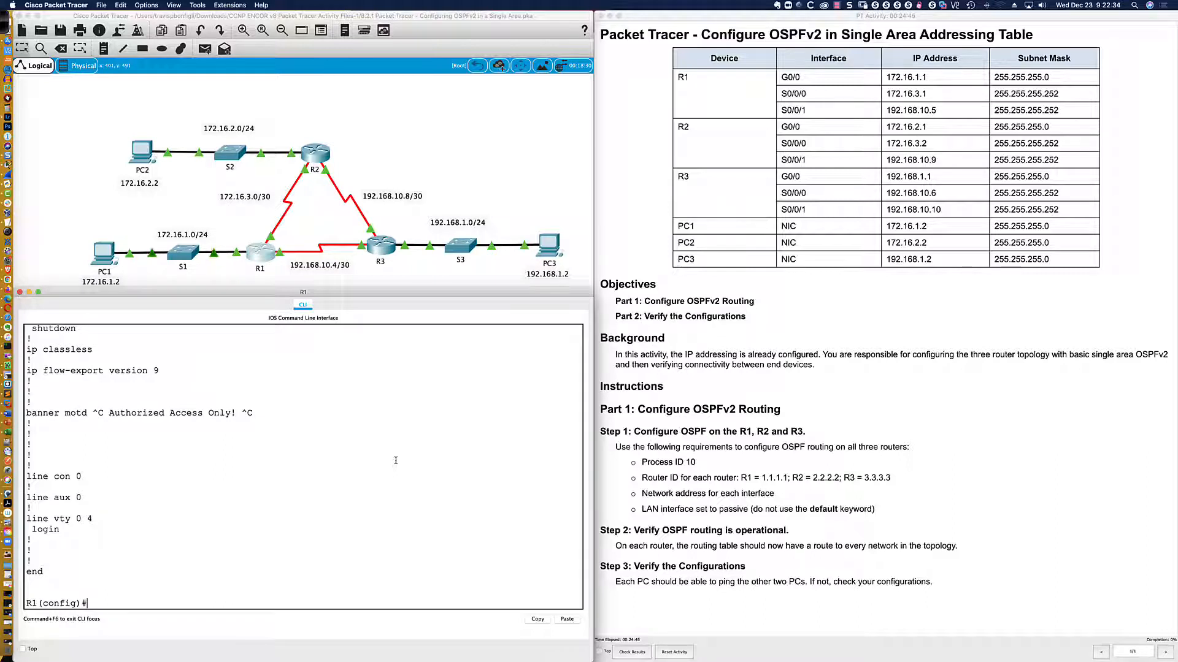
# - Check the allowed OSPF process IDs, start OSPF process 10 on R1 and set its router ID to 1.1.1.1
pyautogui.write('router ospf ?')
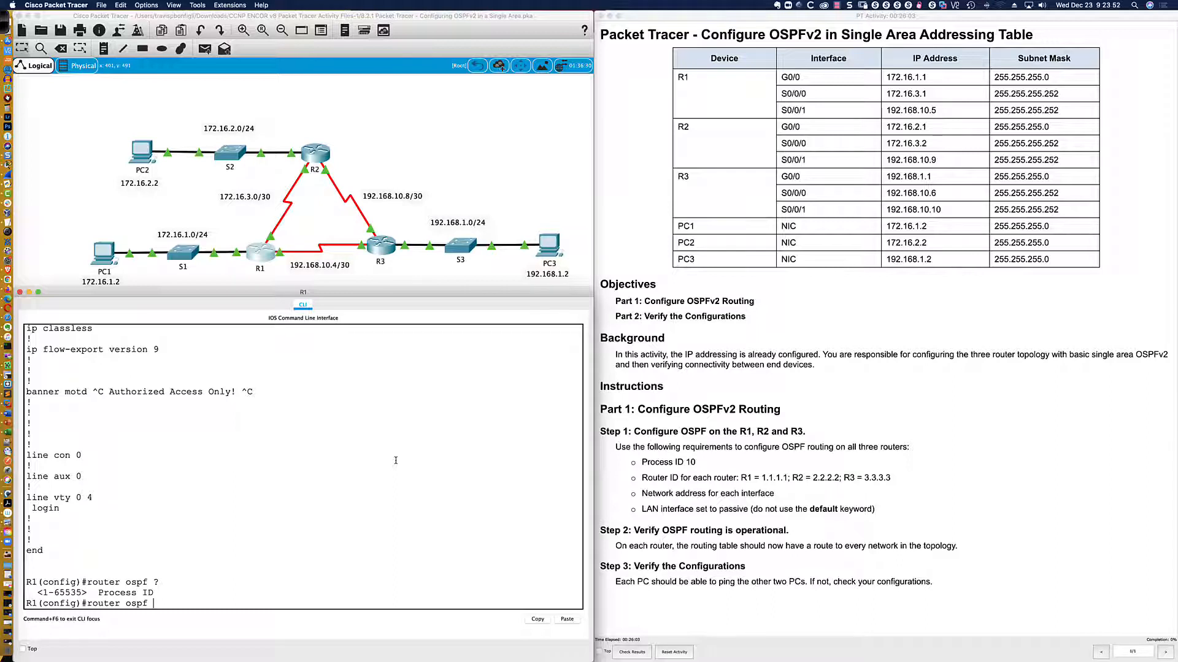
pyautogui.write('10')
pyautogui.press('Return')
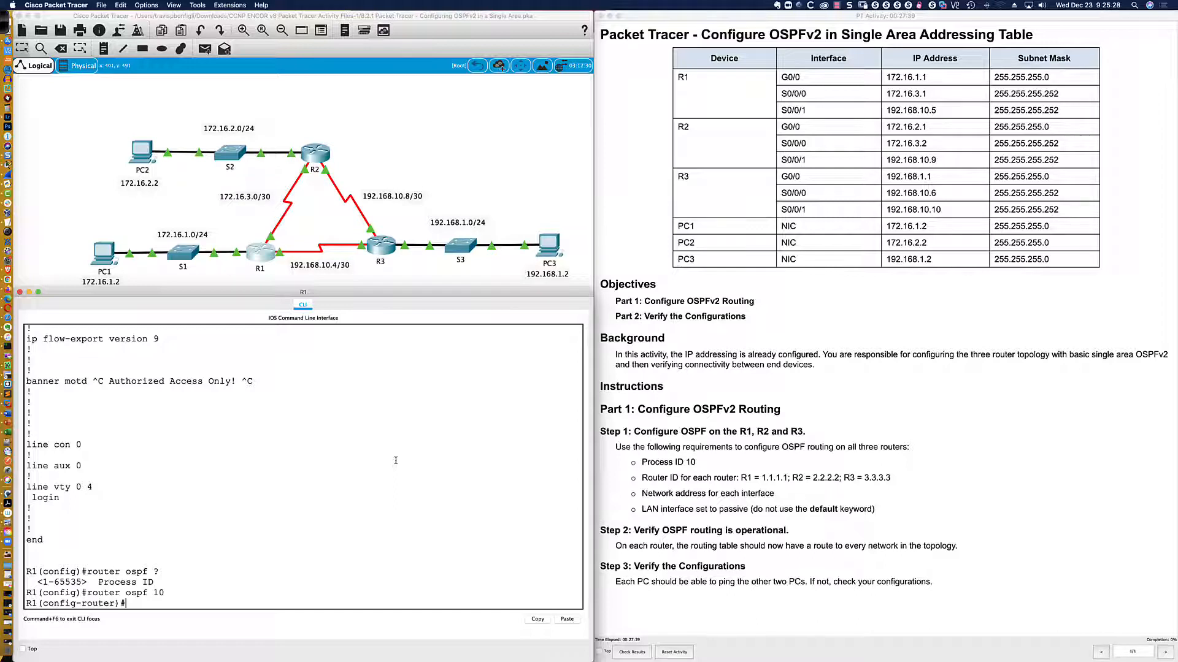
pyautogui.write('route')
pyautogui.press('Tab')
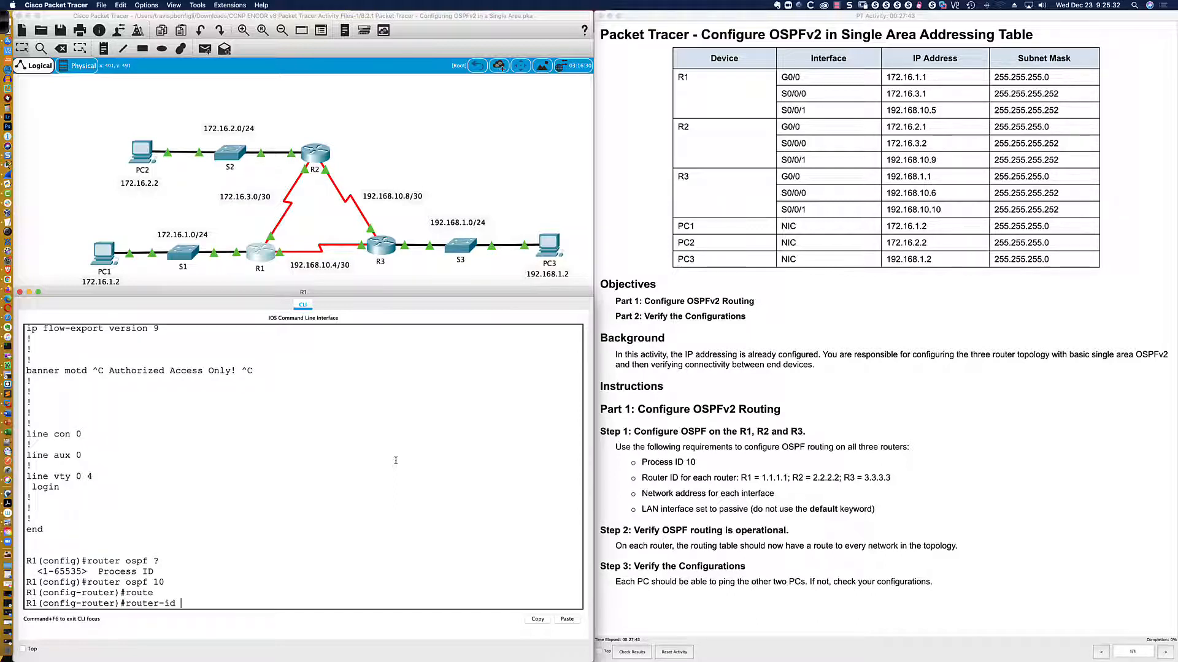
pyautogui.write('1.1.1.1')
pyautogui.press('Return')
pyautogui.press('Up')
pyautogui.press('BackSpace')
pyautogui.press('BackSpace')
pyautogui.press('BackSpace')
pyautogui.press('BackSpace')
pyautogui.press('BackSpace')
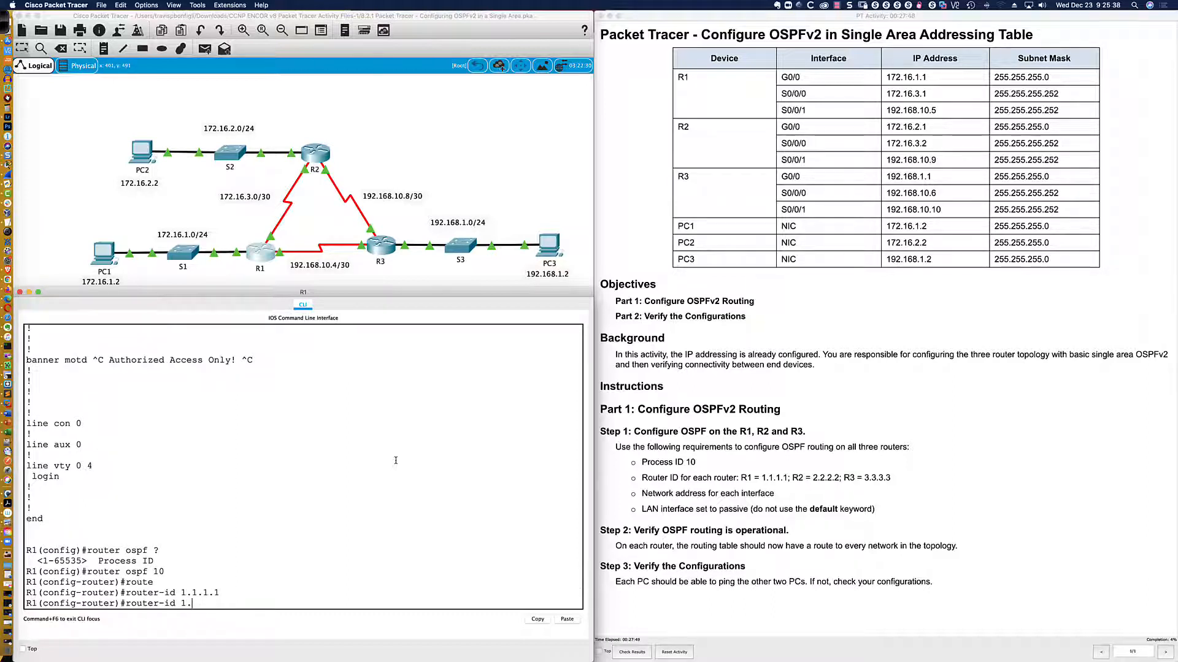
pyautogui.press('BackSpace')
pyautogui.press('BackSpace')
pyautogui.write('0.0.0.1')
pyautogui.press('BackSpace')
pyautogui.press('BackSpace')
pyautogui.press('BackSpace')
pyautogui.press('BackSpace')
pyautogui.press('BackSpace')
pyautogui.press('BackSpace')
pyautogui.press('BackSpace')
pyautogui.press('BackSpace')
pyautogui.press('BackSpace')
pyautogui.press('BackSpace')
pyautogui.press('BackSpace')
pyautogui.press('BackSpace')
pyautogui.press('BackSpace')
pyautogui.press('BackSpace')
pyautogui.press('BackSpace')
pyautogui.press('BackSpace')
pyautogui.press('BackSpace')
pyautogui.press('Return')
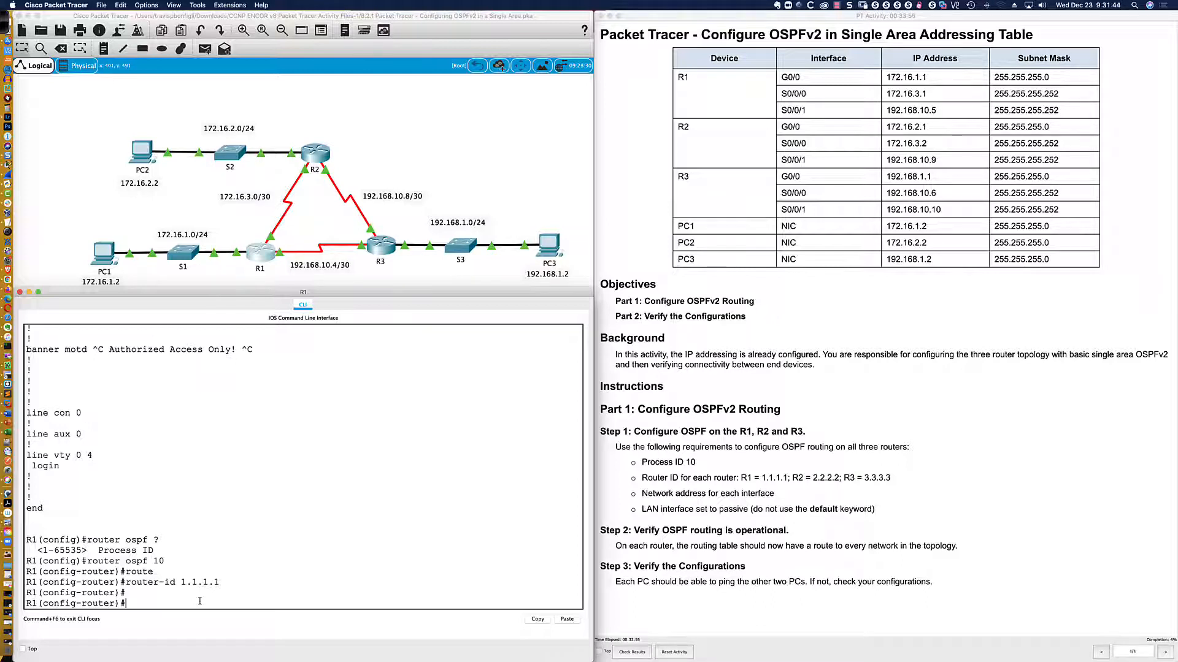
# - Display the brief IP interface summary of R1 without leaving router configuration mode
pyautogui.write('do sh ip int br')
pyautogui.write('i')
pyautogui.press('Return')
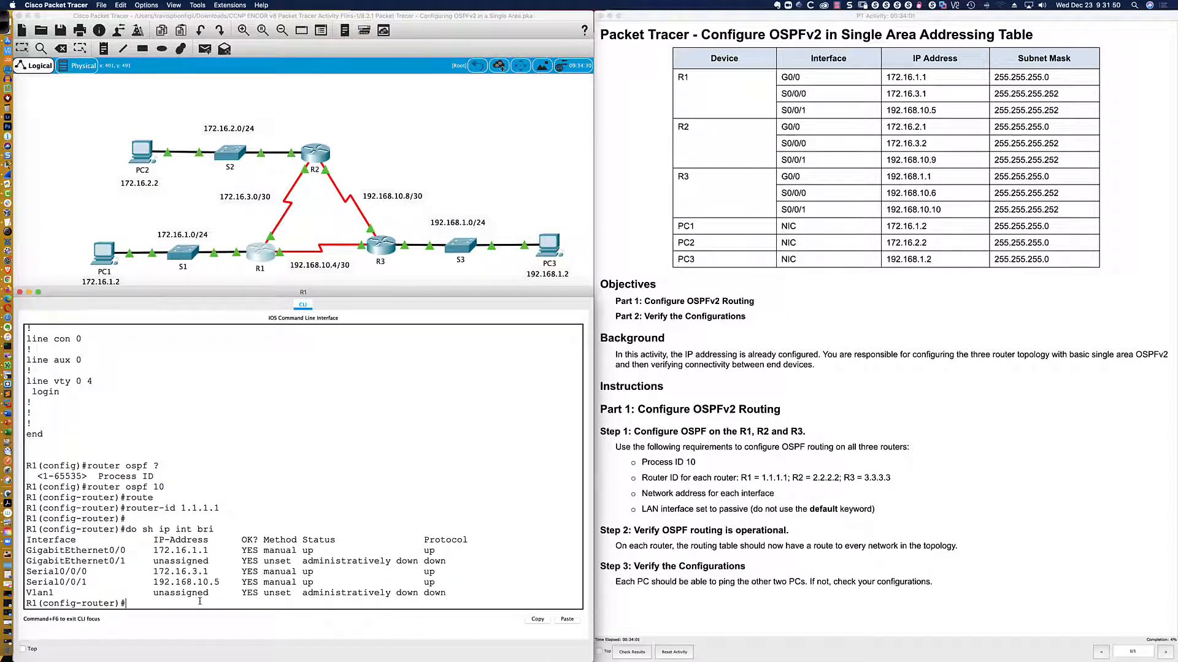
# - Review the interface addresses and subnet masks in R1's running configuration, then exit the listing after the Vlan1 section
pyautogui.write('do sh run')
pyautogui.press('Return')
pyautogui.press('space')
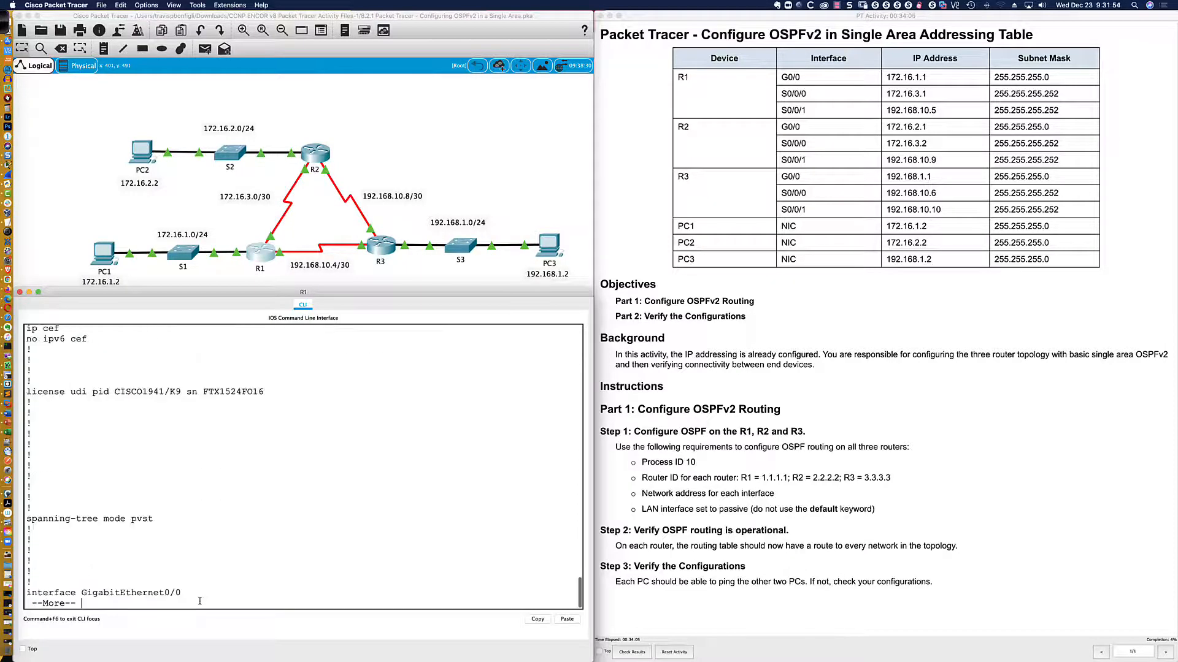
pyautogui.press('Return')
pyautogui.press('Return')
pyautogui.press('Return')
pyautogui.press('Return')
pyautogui.press('Return')
pyautogui.press('Return')
pyautogui.press('Return')
pyautogui.press('Return')
pyautogui.press('Return')
pyautogui.press('Return')
pyautogui.press('Return')
pyautogui.press('Return')
pyautogui.press('Return')
pyautogui.press('Return')
pyautogui.press('Return')
pyautogui.press('Return')
pyautogui.press('Return')
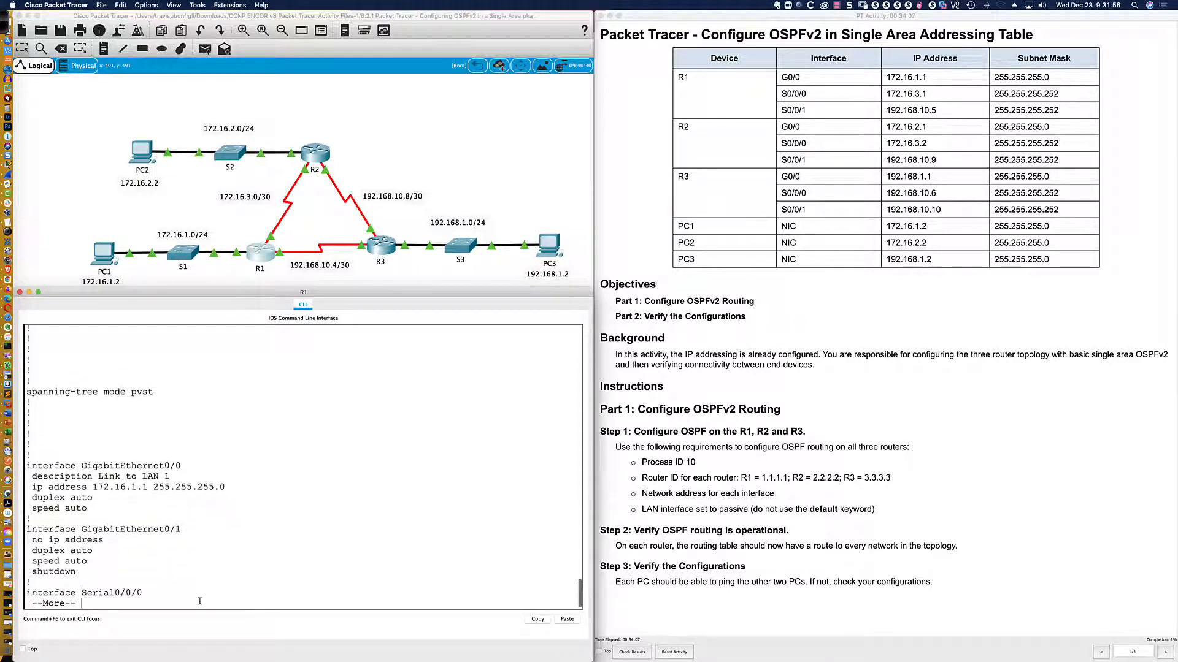
pyautogui.press('Return')
pyautogui.press('Return')
pyautogui.press('Return')
pyautogui.press('Return')
pyautogui.press('Return')
pyautogui.press('Return')
pyautogui.press('Return')
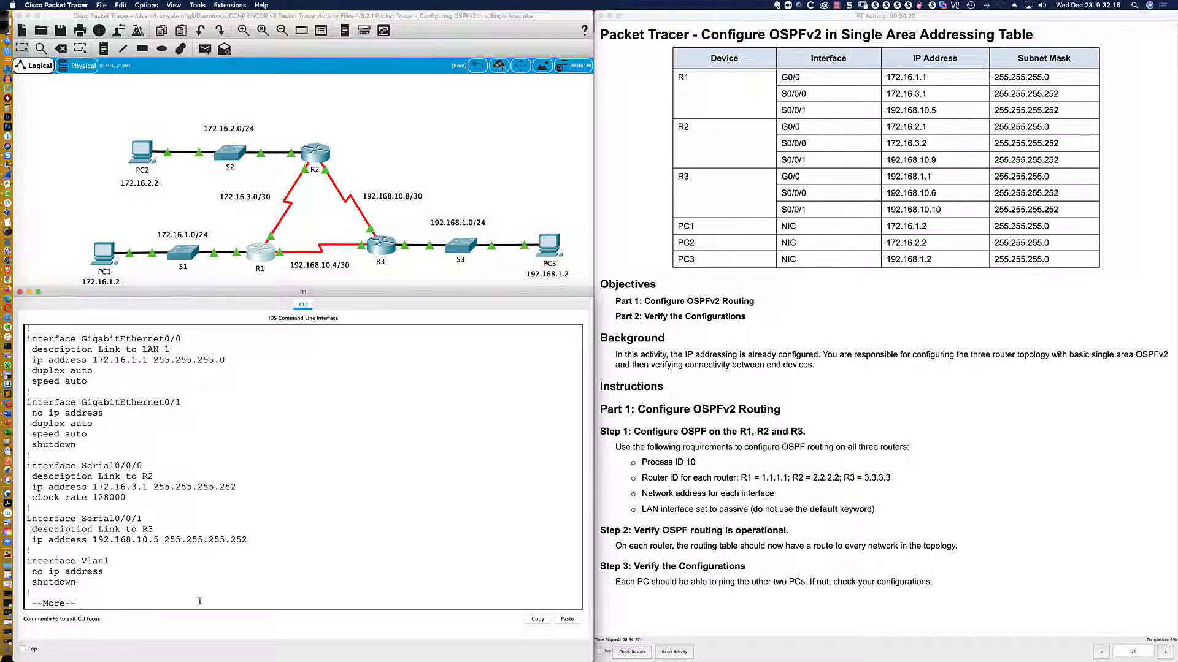
pyautogui.press('q')
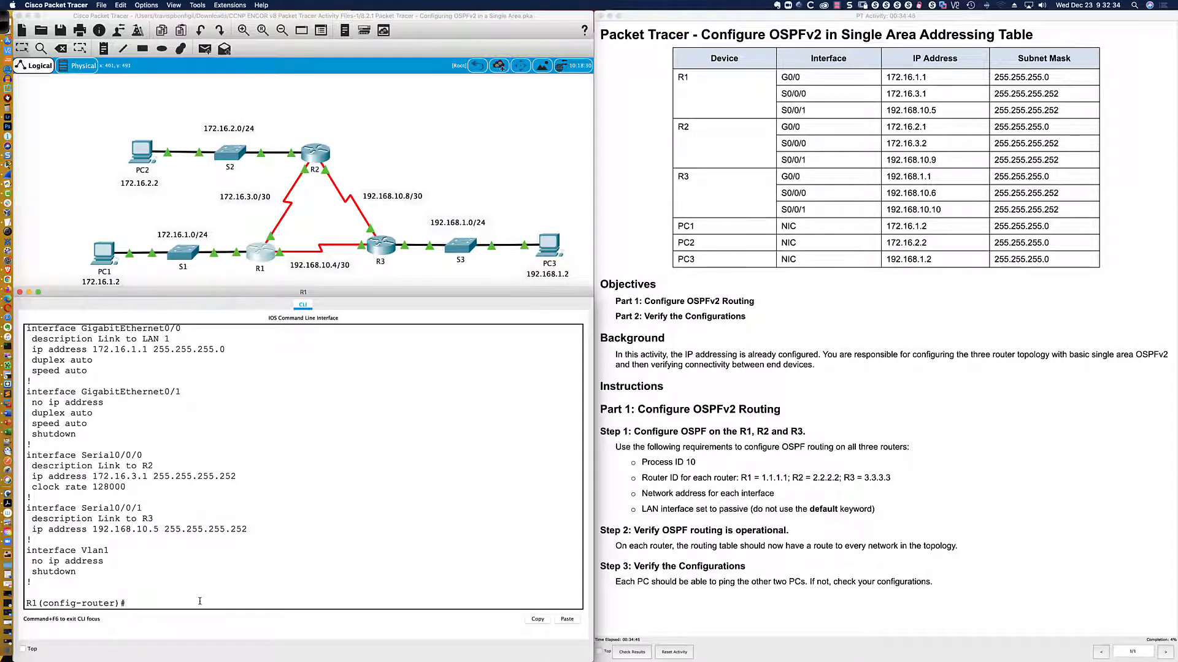
# - Advertise R1's link to R2 in OSPF as network 172.16.3.0 with wildcard mask 0.0.0.3 in area 0
pyautogui.write('net')
pyautogui.press('Tab')
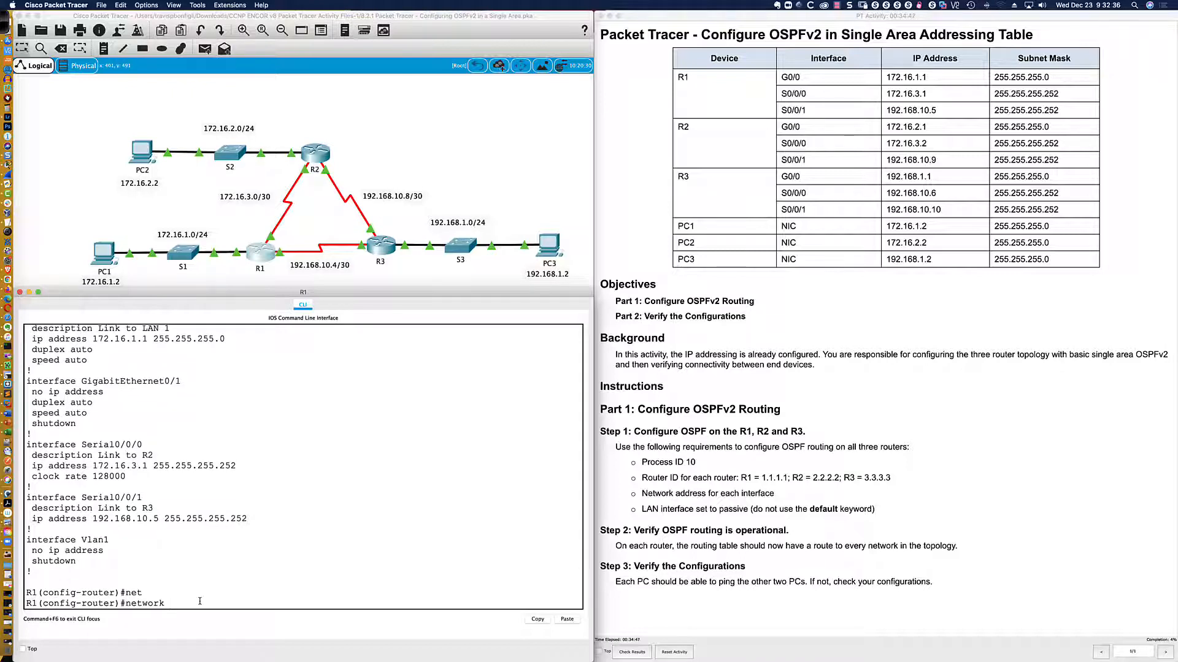
pyautogui.write('172.16.3')
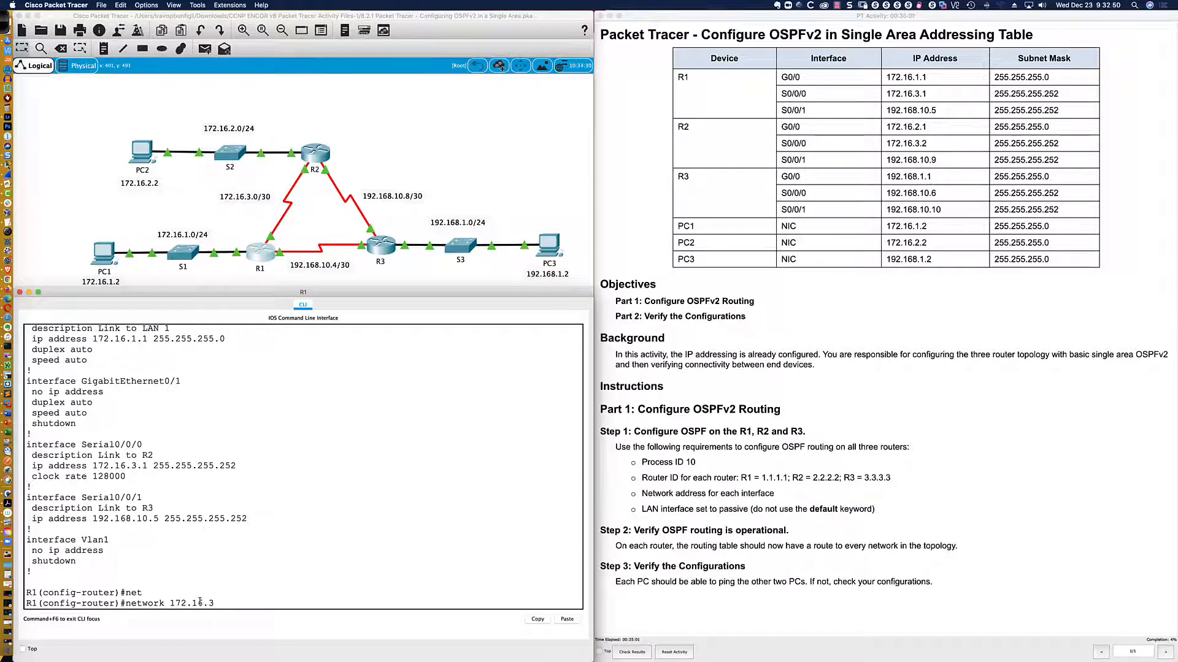
pyautogui.write('.0 0.0.0.3 area 0')
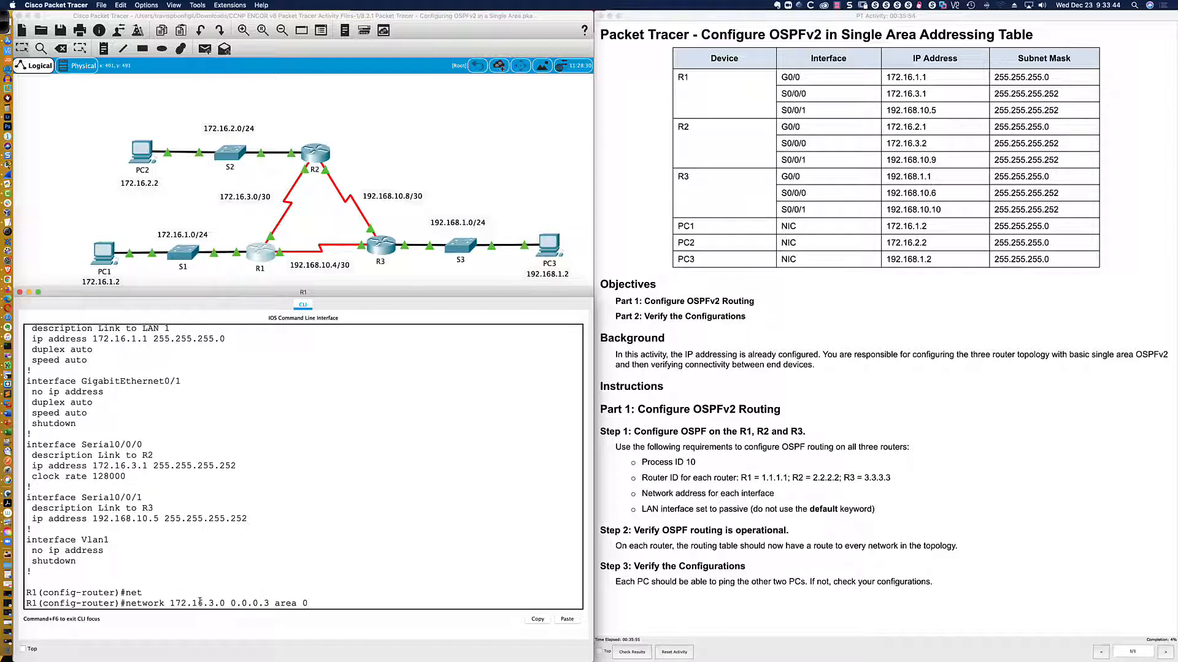
pyautogui.press('Return')
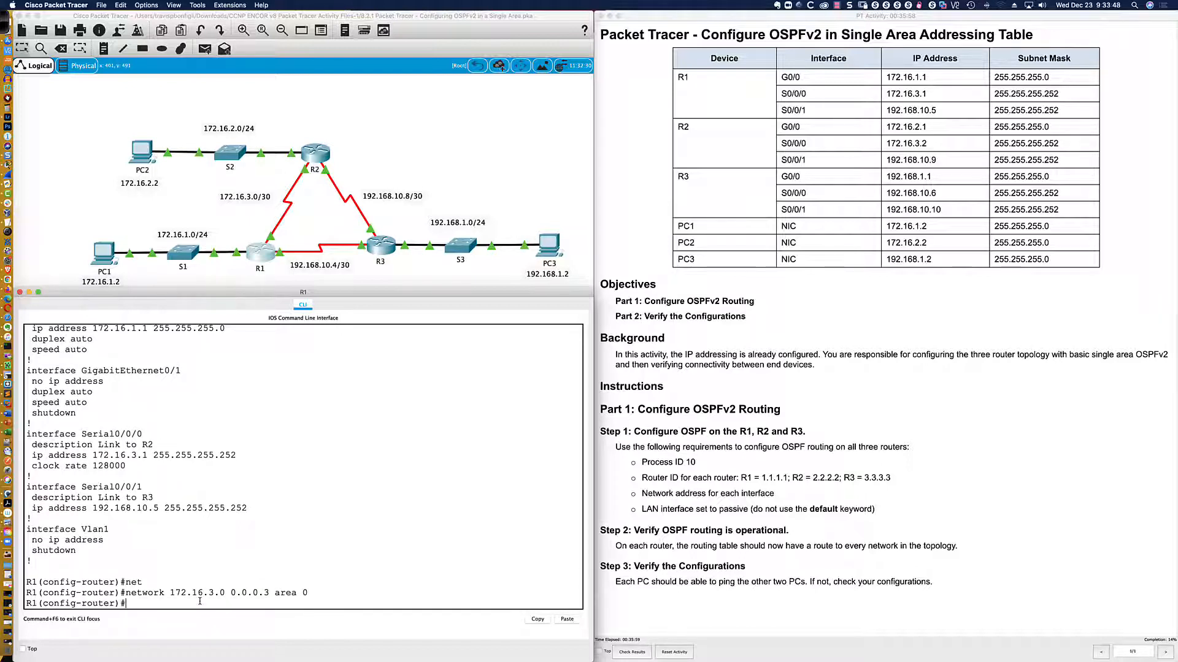
# - Reuse the previous network statement to advertise R1's link to R3 as 192.168.10.4 with wildcard mask 0.0.0.3 in area 0
pyautogui.press('Up')
pyautogui.press('Left')
pyautogui.press('Left')
pyautogui.press('Left')
pyautogui.press('Left')
pyautogui.press('Left')
pyautogui.press('Left')
pyautogui.press('Left')
pyautogui.press('Left')
pyautogui.press('Left')
pyautogui.press('BackSpace')
pyautogui.press('BackSpace')
pyautogui.press('BackSpace')
pyautogui.press('BackSpace')
pyautogui.press('BackSpace')
pyautogui.press('BackSpace')
pyautogui.press('BackSpace')
pyautogui.press('BackSpace')
pyautogui.press('BackSpace')
pyautogui.press('BackSpace')
pyautogui.write('192.168.10.')
pyautogui.write('4')
pyautogui.press('Right')
pyautogui.press('Right')
pyautogui.press('Right')
pyautogui.press('Right')
pyautogui.press('Right')
pyautogui.press('Right')
pyautogui.press('Return')
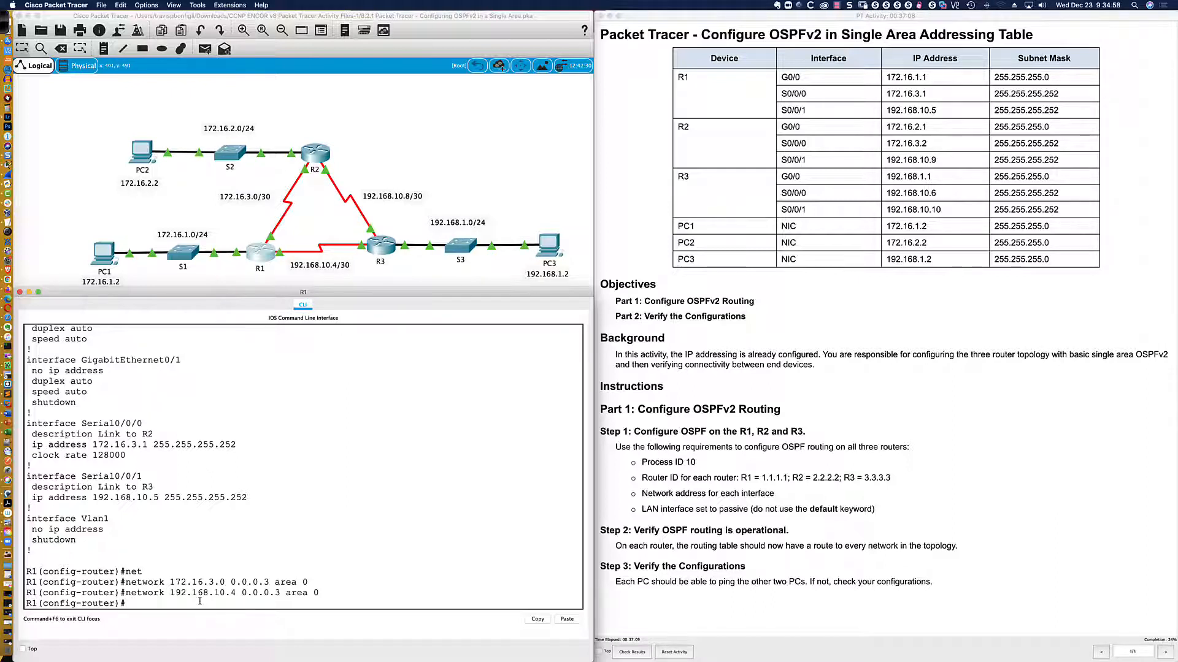
pyautogui.write('def')
pyautogui.press('Tab')
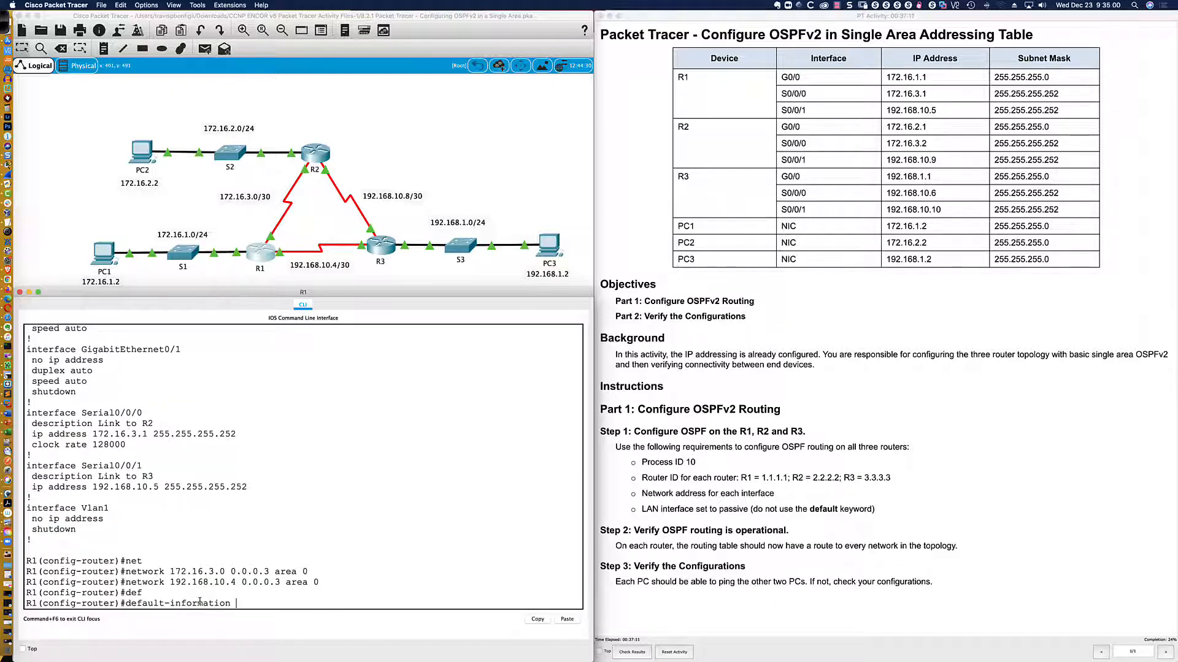
pyautogui.press('BackSpace')
pyautogui.press('BackSpace')
pyautogui.press('BackSpace')
pyautogui.press('BackSpace')
pyautogui.press('BackSpace')
pyautogui.press('BackSpace')
pyautogui.press('BackSpace')
pyautogui.press('BackSpace')
pyautogui.press('BackSpace')
pyautogui.press('BackSpace')
pyautogui.press('BackSpace')
pyautogui.press('BackSpace')
pyautogui.press('BackSpace')
pyautogui.press('BackSpace')
pyautogui.press('BackSpace')
pyautogui.press('BackSpace')
pyautogui.press('BackSpace')
pyautogui.press('BackSpace')
pyautogui.press('BackSpace')
pyautogui.press('BackSpace')
# - Compose the passive-interface default command at R1's router configuration prompt without executing it
pyautogui.write('pas')
pyautogui.press('Tab')
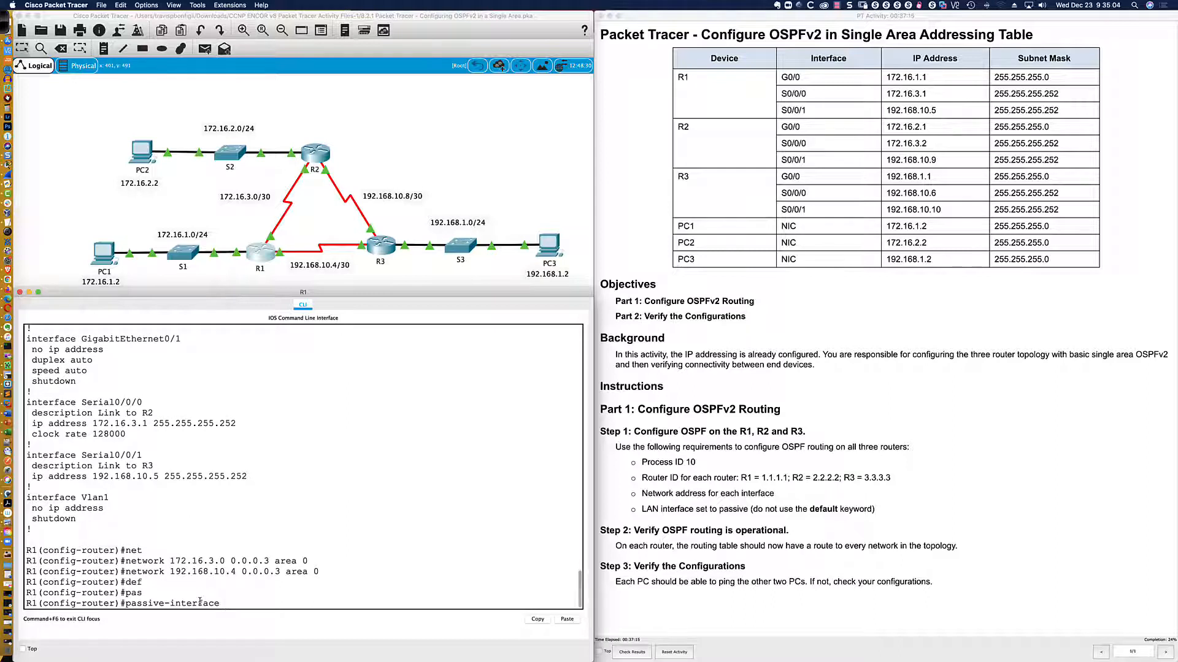
pyautogui.write('def')
pyautogui.press('Tab')
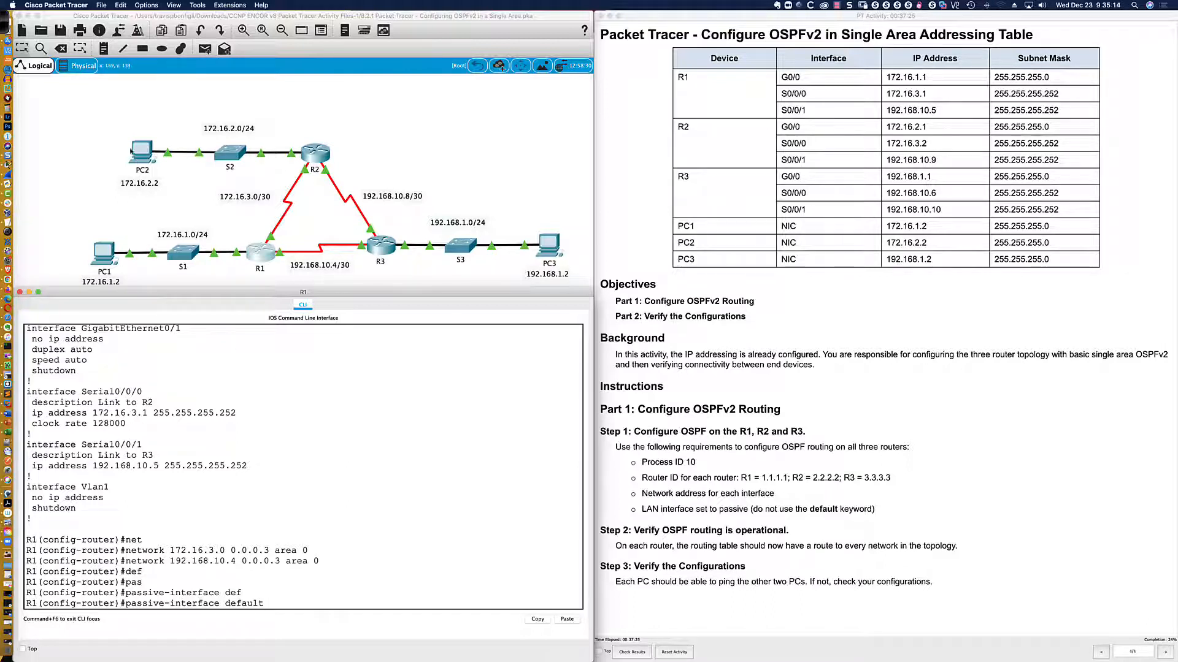
# - Annotate the topology with a red arrow from R1 toward the 172.16.1.0/24 LAN and a short underline beneath the R1 label
pyautogui.click(5, 22)
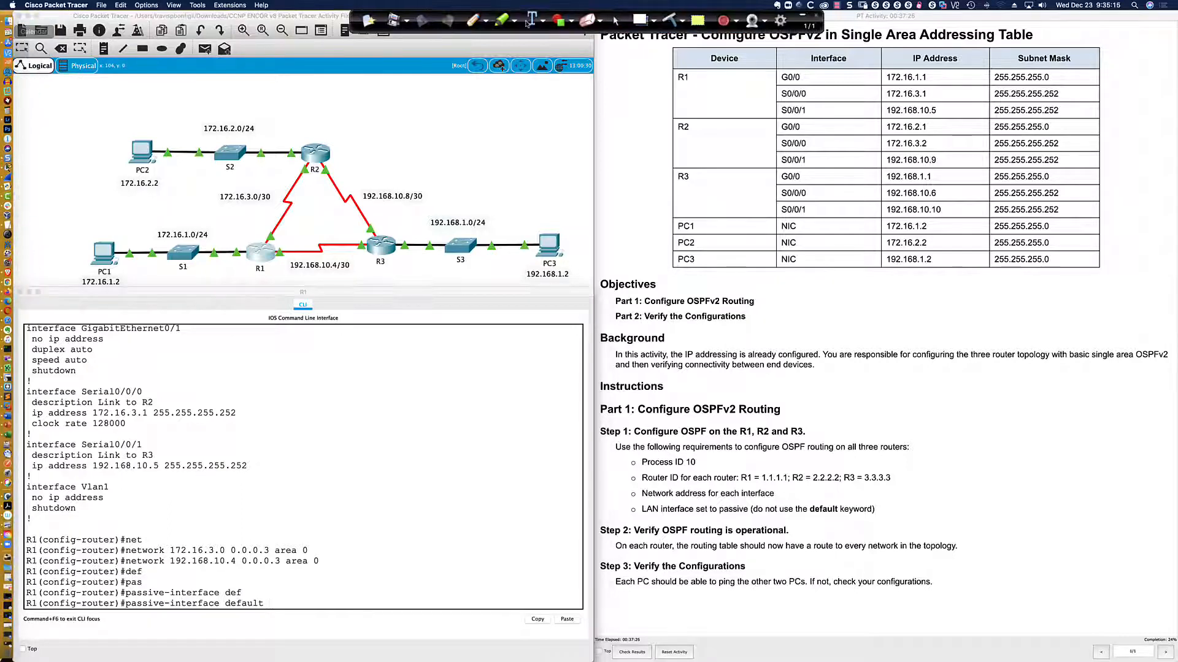
pyautogui.click(472, 20)
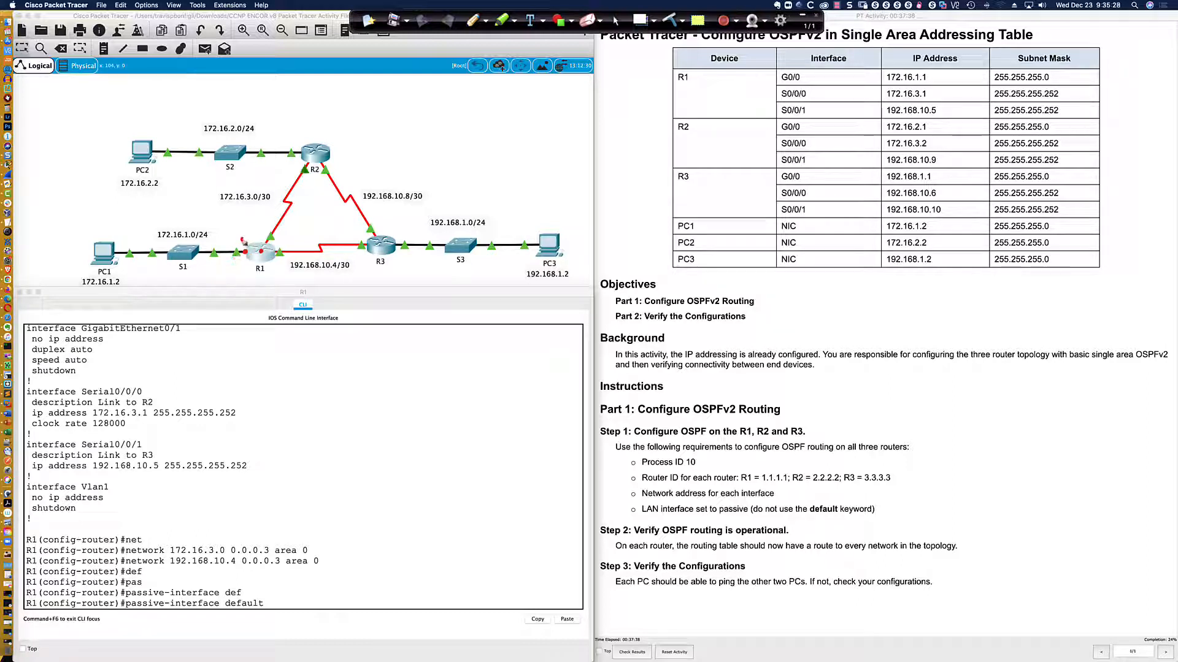
pyautogui.moveTo(244, 238); pyautogui.dragTo(163, 242)
pyautogui.moveTo(257, 275); pyautogui.dragTo(264, 276)
pyautogui.click(617, 20)
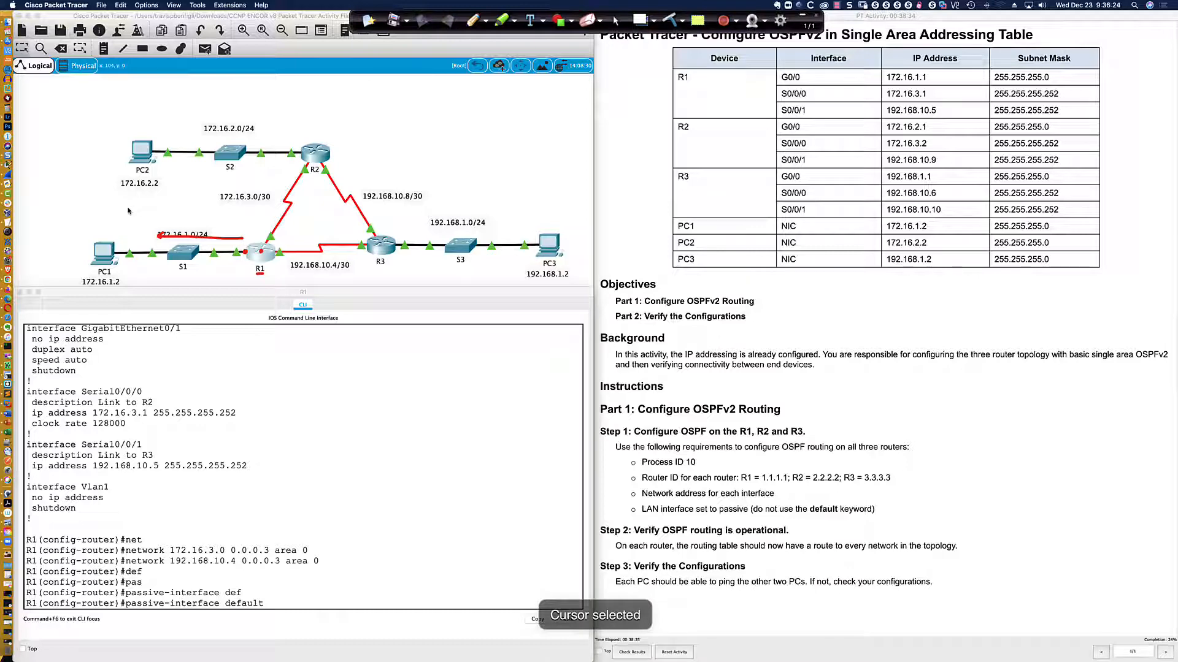
# - Switch to Wireshark, clear the pen annotations and start a new capture without saving the previous packets
pyautogui.click(5, 178)
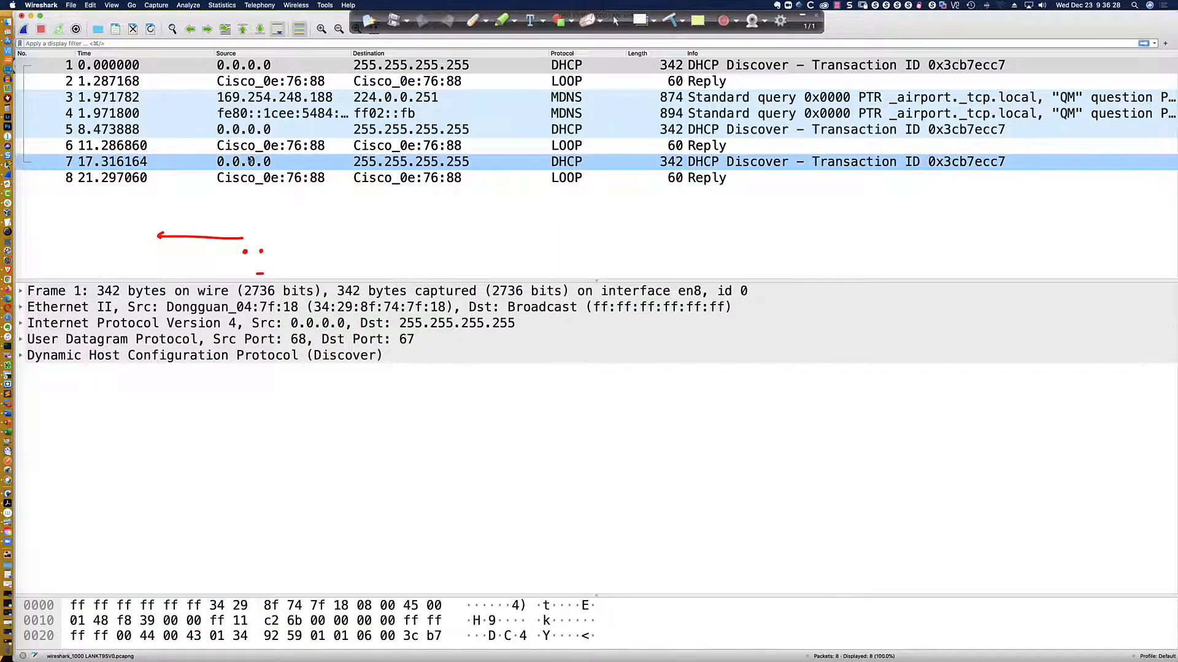
pyautogui.click(673, 17)
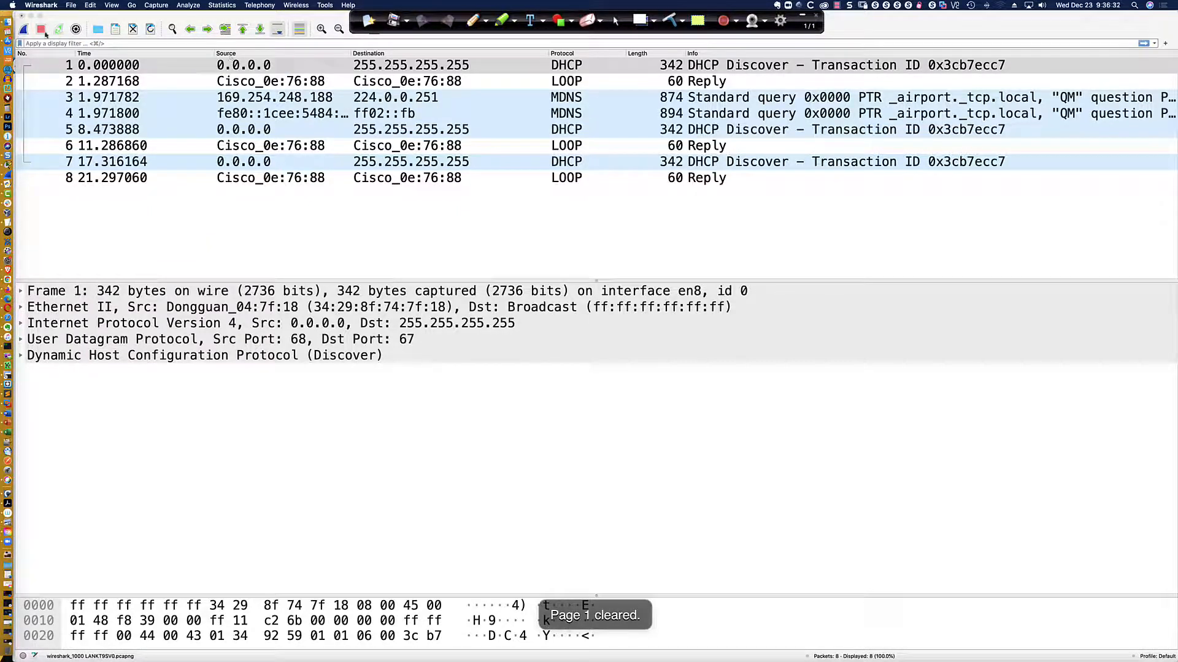
pyautogui.click(23, 30)
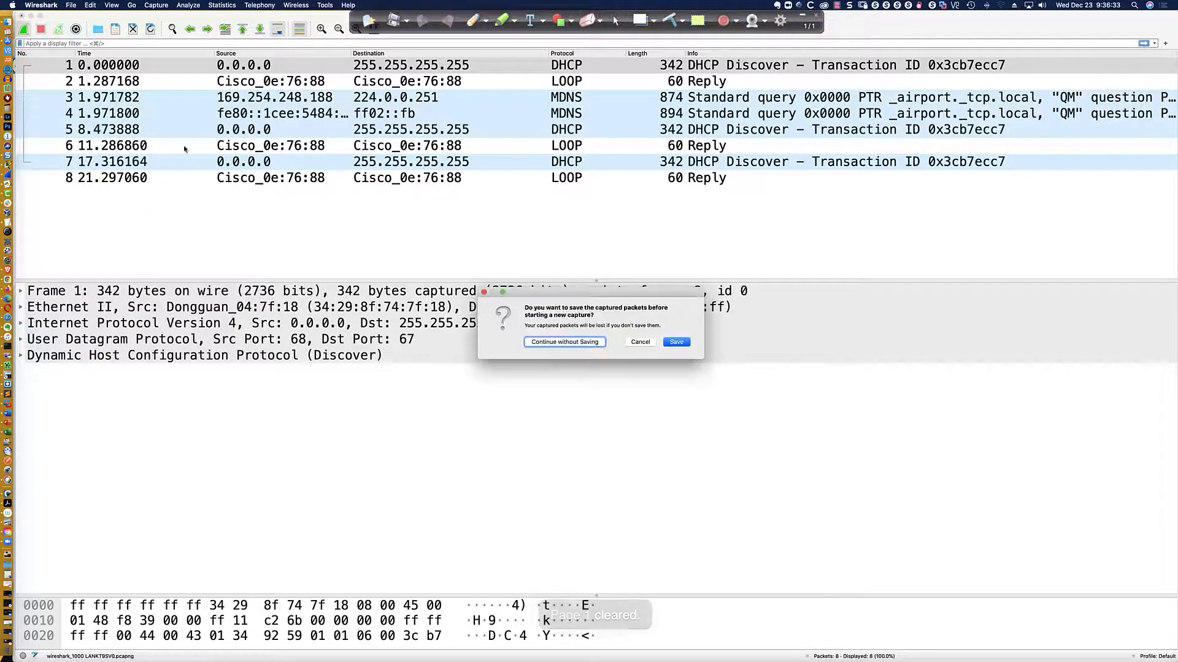
pyautogui.click(565, 342)
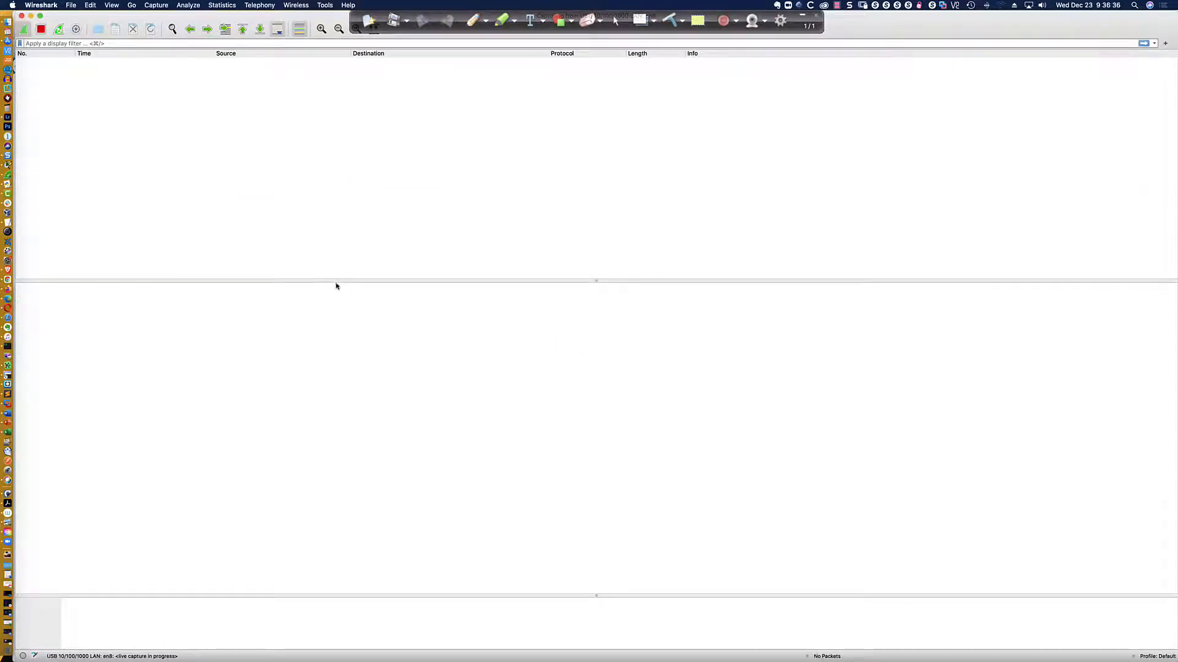
# - Switch to the R8-2811 console in SecureCRT and enter global configuration mode
pyautogui.press('super+Tab')
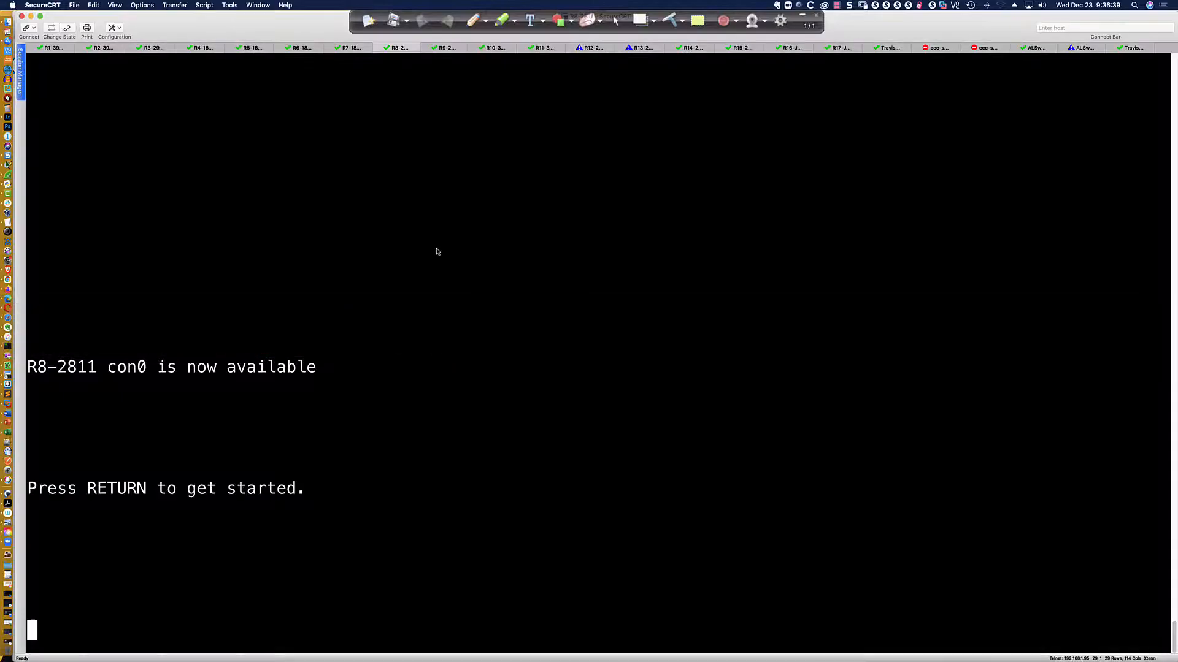
pyautogui.click(515, 331)
pyautogui.press('Return')
pyautogui.press('Return')
pyautogui.press('Return')
pyautogui.press('Return')
pyautogui.write('en')
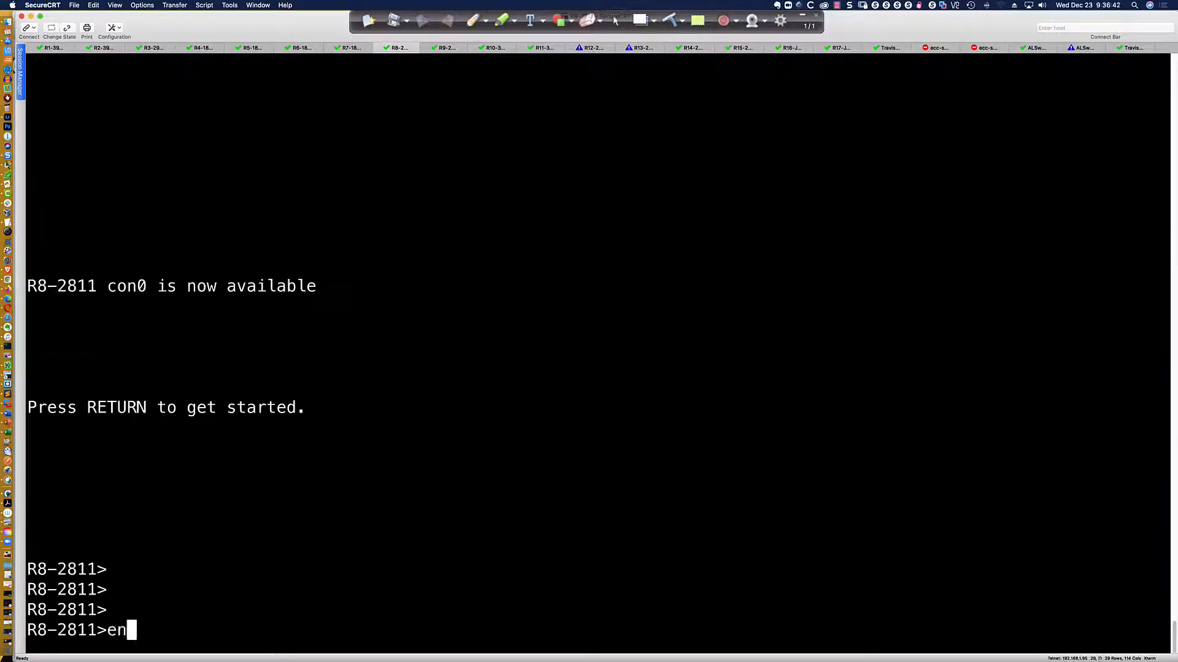
pyautogui.press('Return')
pyautogui.write('conf t')
pyautogui.press('Return')
# - Start OSPF process 10 on R8-2811 and advertise 10.0.0.8 with wildcard mask 0.0.0.0 in area 0
pyautogui.write('router os')
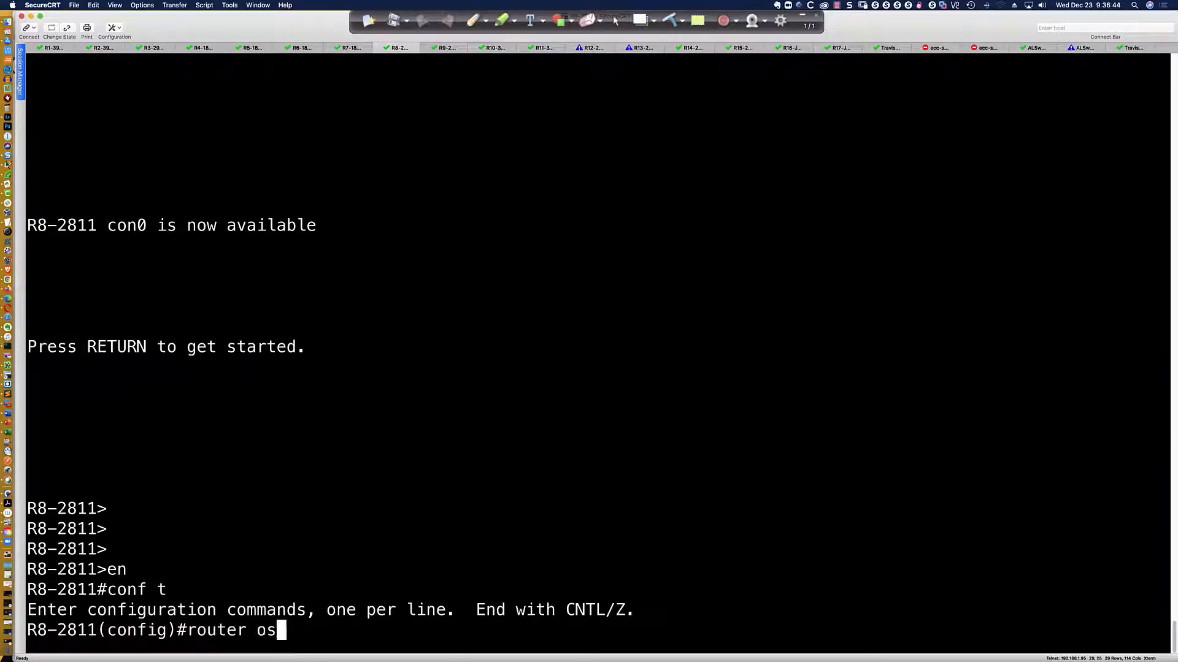
pyautogui.write('pf 10')
pyautogui.press('Return')
pyautogui.write('nfig-router)#n')
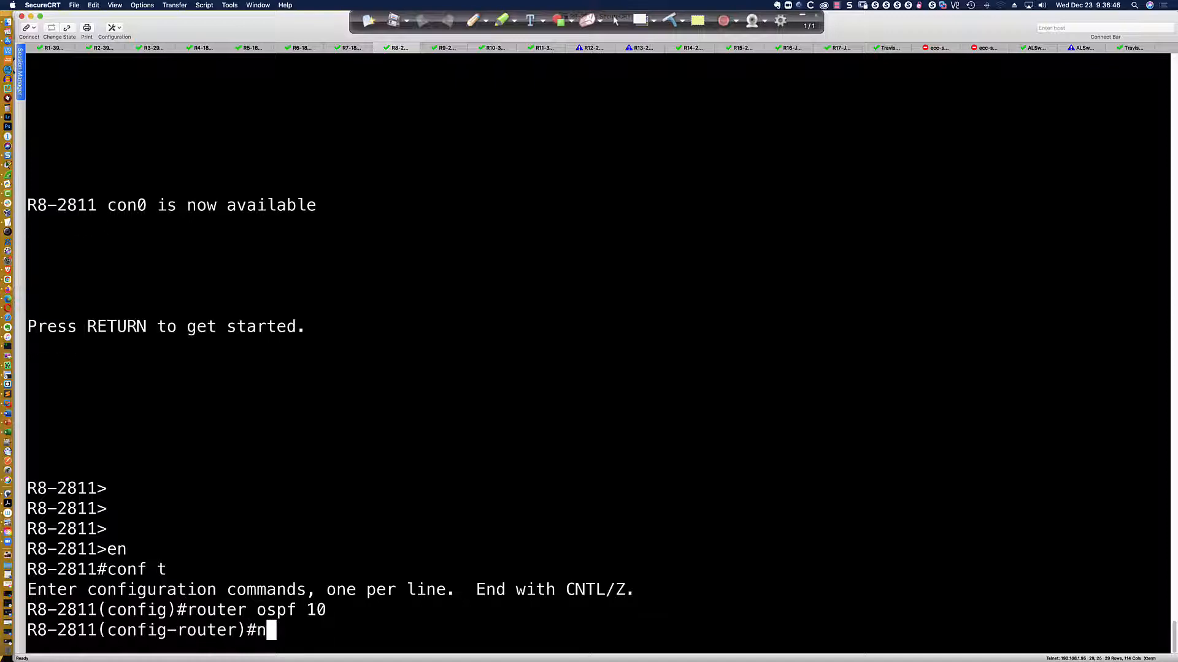
pyautogui.write('et')
pyautogui.press('Tab')
pyautogui.write('10.0.0.')
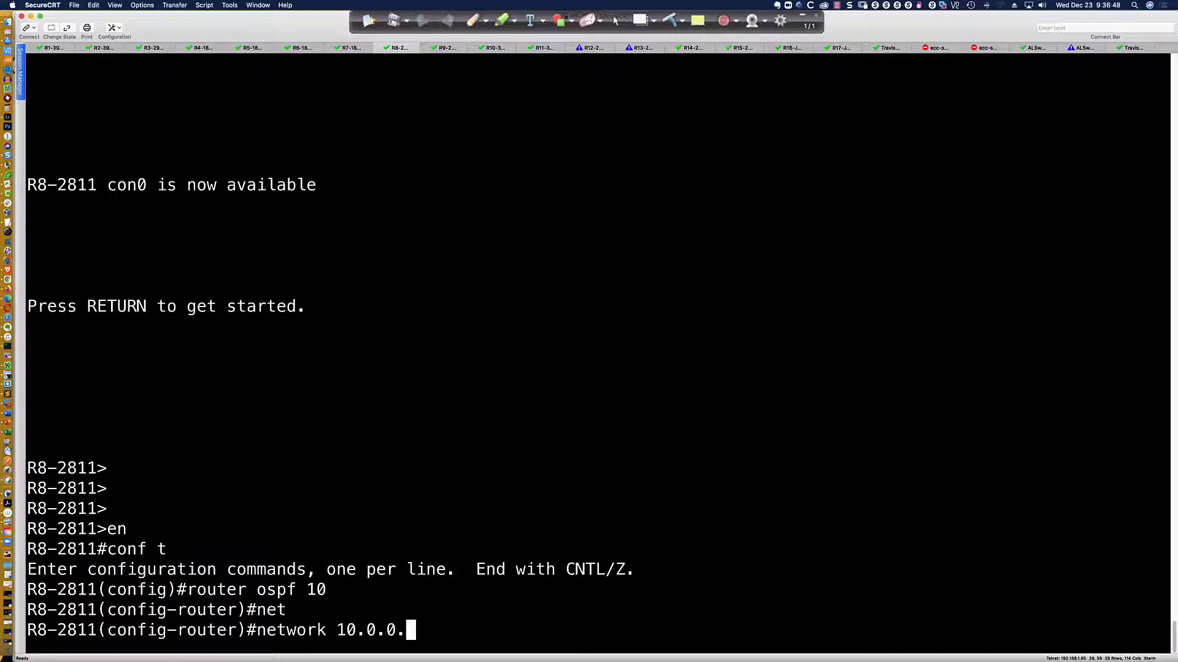
pyautogui.write('8 0.0.0.')
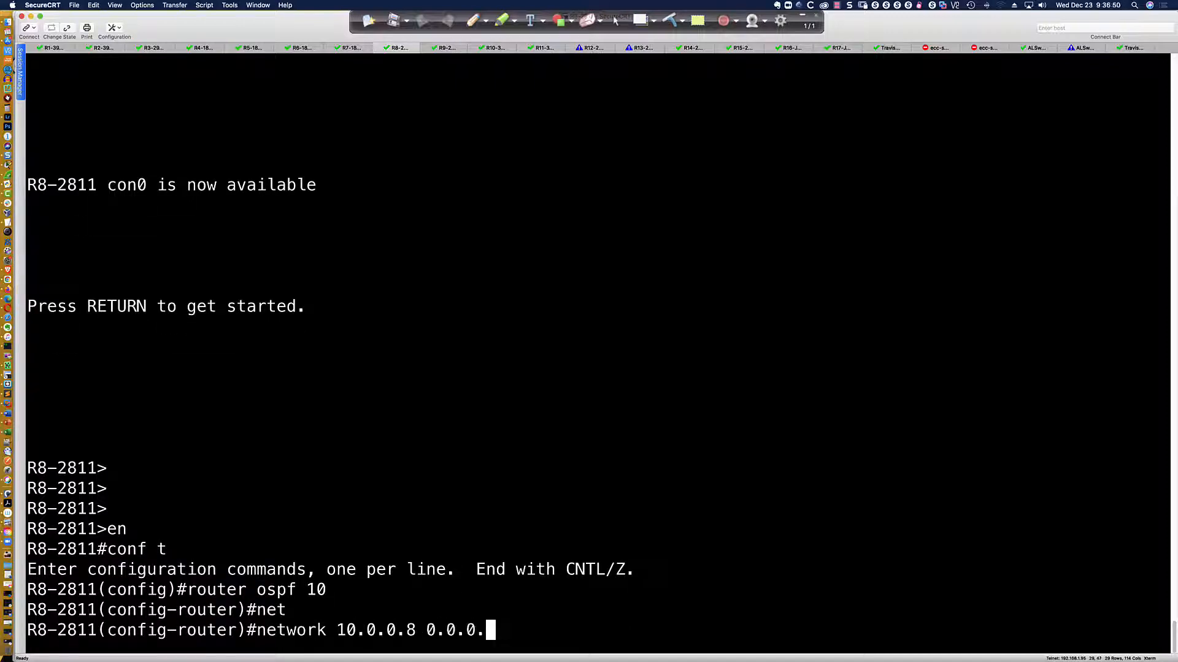
pyautogui.write('0 area 0')
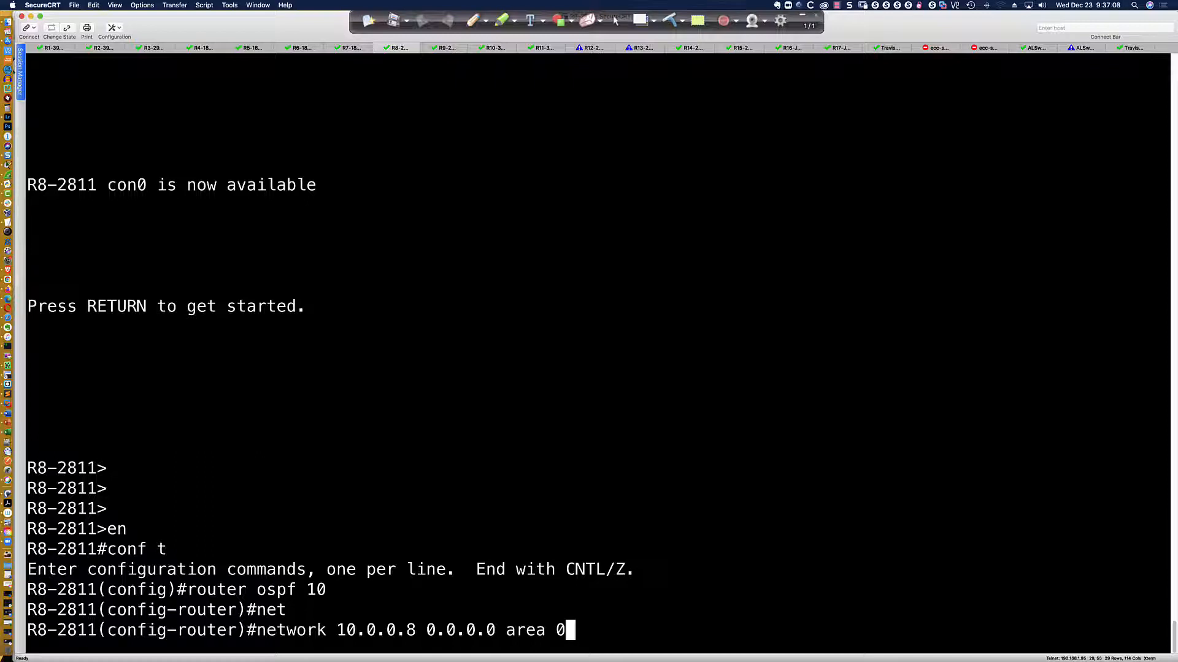
pyautogui.press('Return')
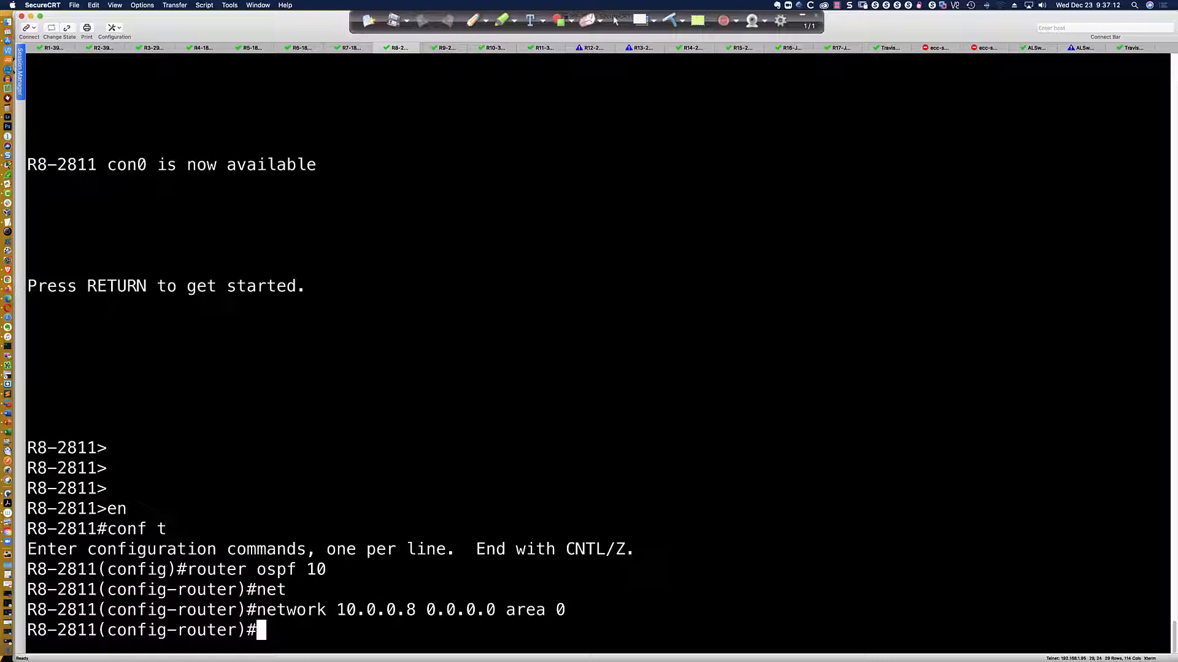
pyautogui.write('do sh ip')
pyautogui.press('BackSpace')
pyautogui.press('BackSpace')
pyautogui.press('BackSpace')
pyautogui.write('debug ip o')
pyautogui.press('BackSpace')
pyautogui.press('BackSpace')
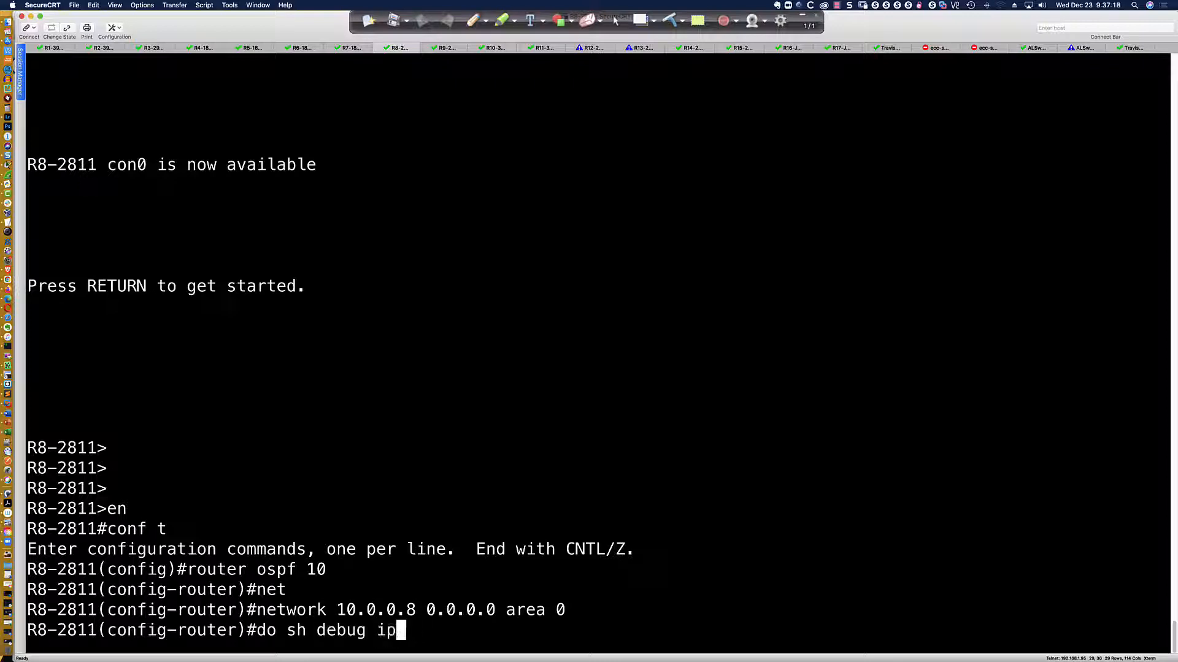
pyautogui.press('BackSpace')
pyautogui.press('BackSpace')
pyautogui.press('BackSpace')
pyautogui.press('BackSpace')
pyautogui.press('BackSpace')
pyautogui.press('BackSpace')
pyautogui.press('BackSpace')
pyautogui.press('BackSpace')
pyautogui.press('BackSpace')
pyautogui.press('BackSpace')
pyautogui.press('BackSpace')
pyautogui.press('BackSpace')
pyautogui.press('BackSpace')
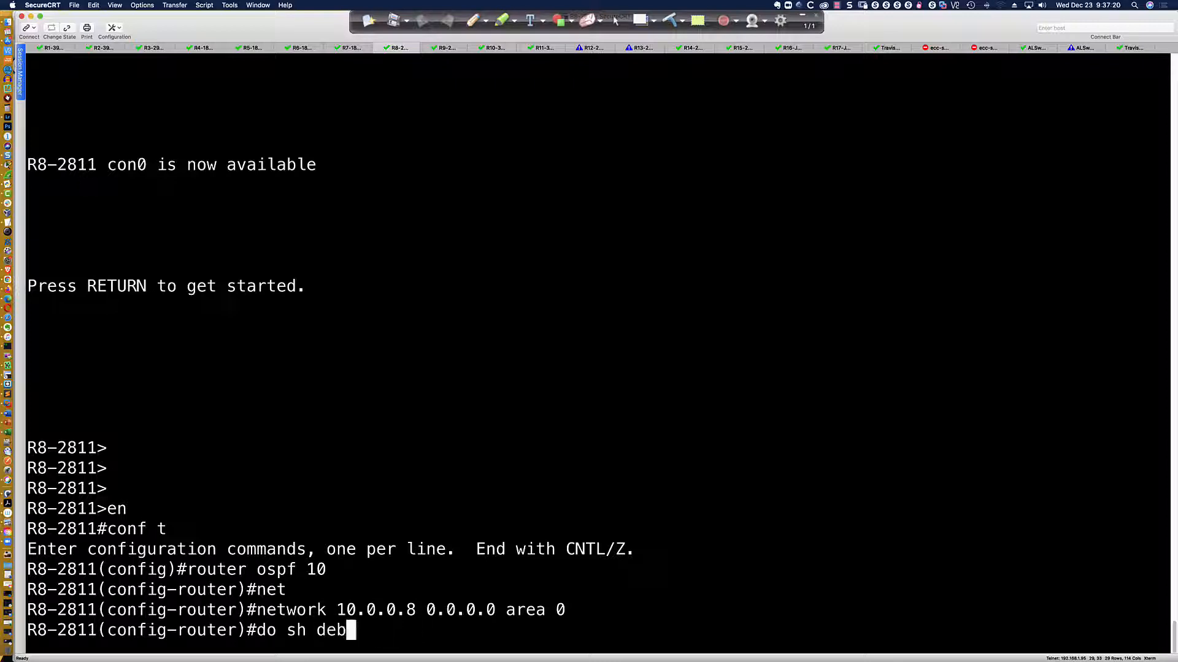
# - Leave configuration mode on R8-2811 and turn on OSPF packet debugging, checking the command's further options first
pyautogui.write('end')
pyautogui.press('Return')
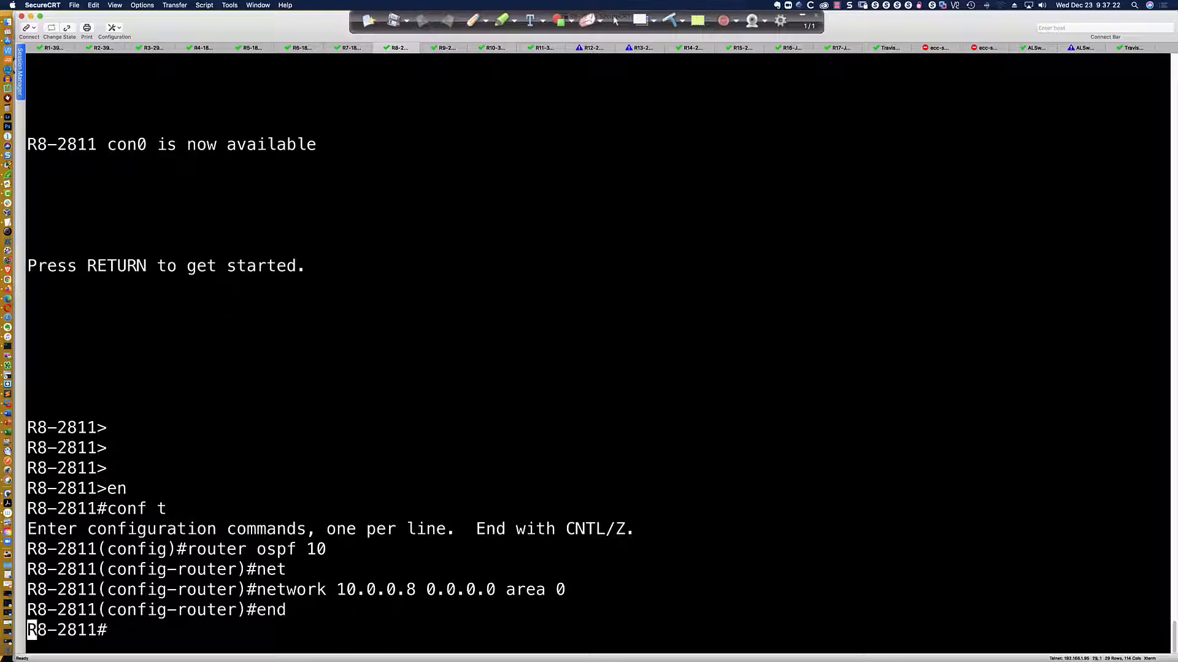
pyautogui.press('Return')
pyautogui.press('Return')
pyautogui.press('Return')
pyautogui.write('debug ')
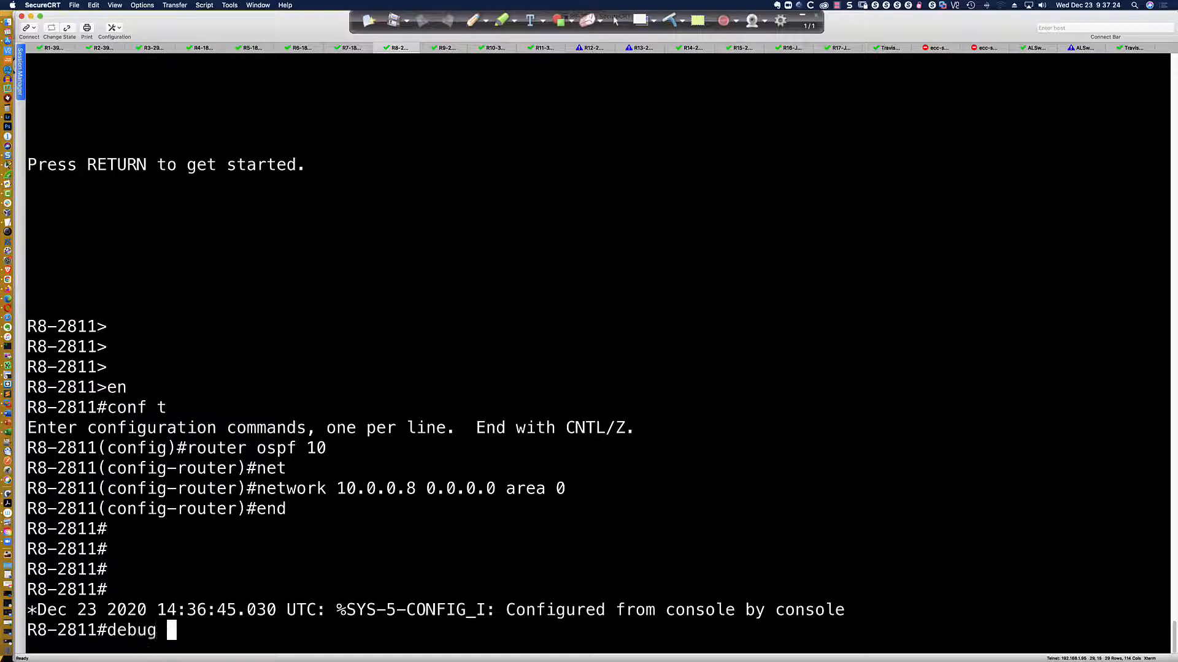
pyautogui.write('ip ospf p')
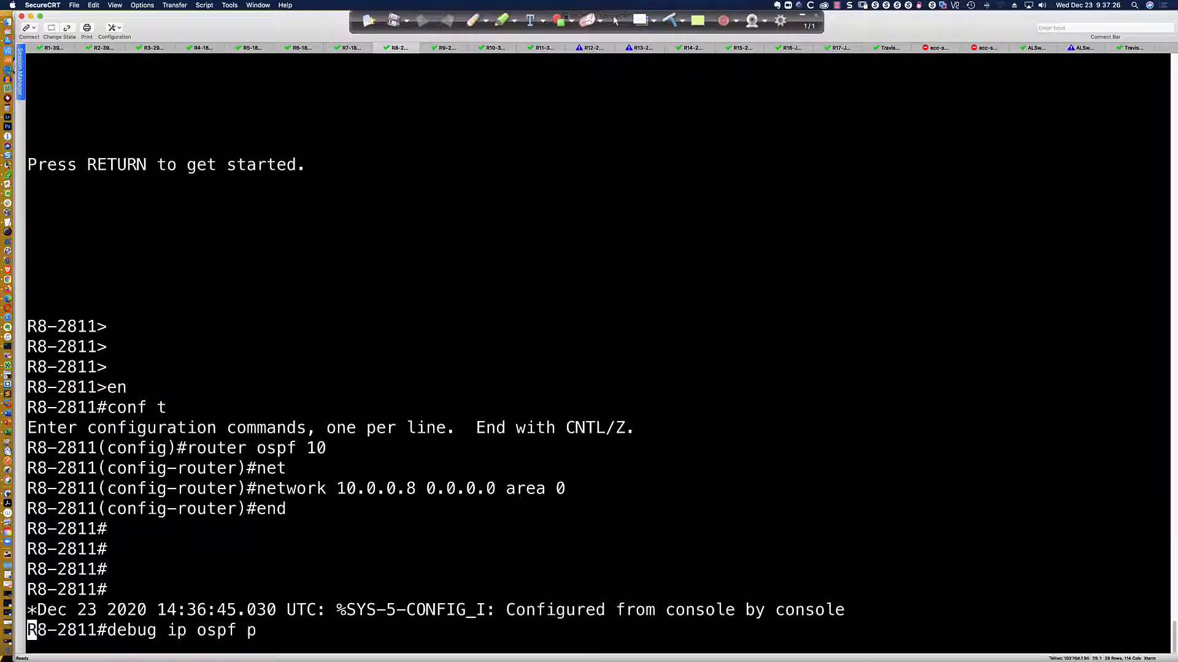
pyautogui.press('Tab')
pyautogui.write('?')
pyautogui.press('Return')
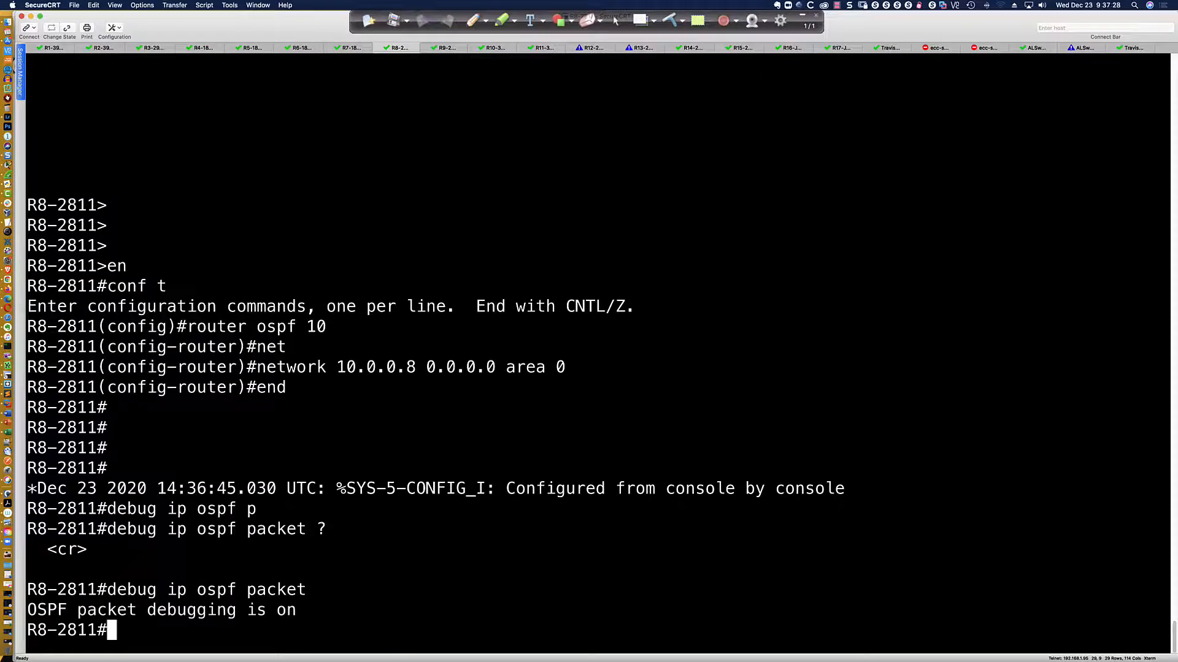
# - List the available OSPF debug options on R8-2811 and enable OSPF hello debugging
pyautogui.write('debug ip ospf packet')
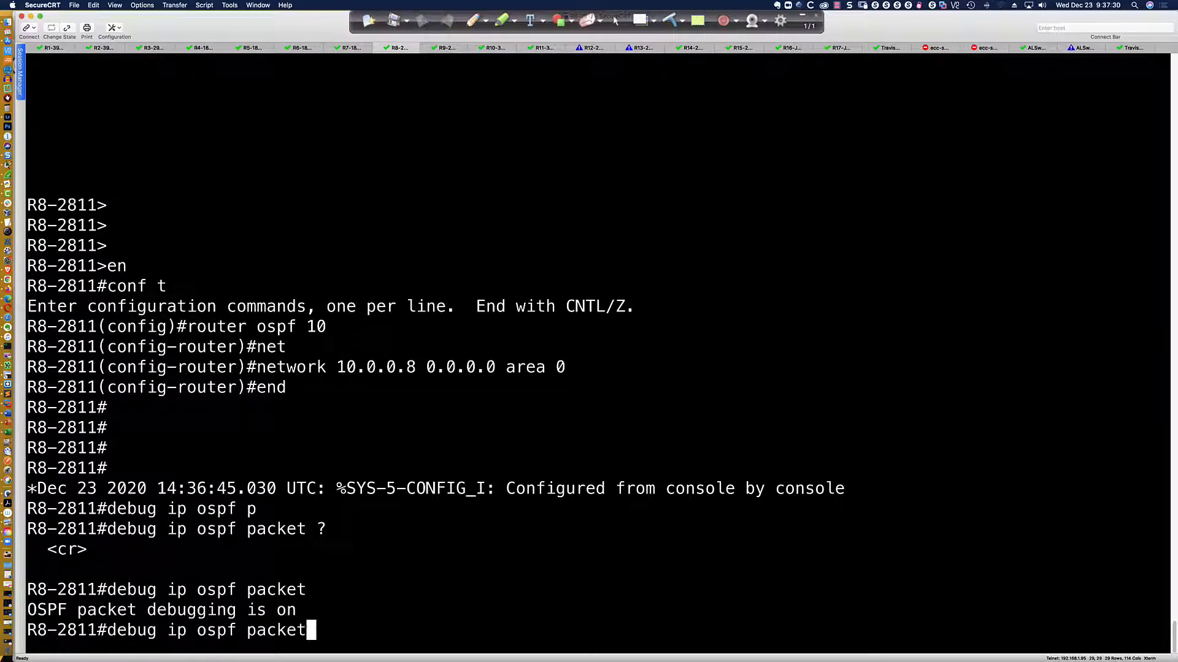
pyautogui.press('BackSpace')
pyautogui.press('BackSpace')
pyautogui.press('BackSpace')
pyautogui.press('BackSpace')
pyautogui.press('BackSpace')
pyautogui.press('BackSpace')
pyautogui.write('?')
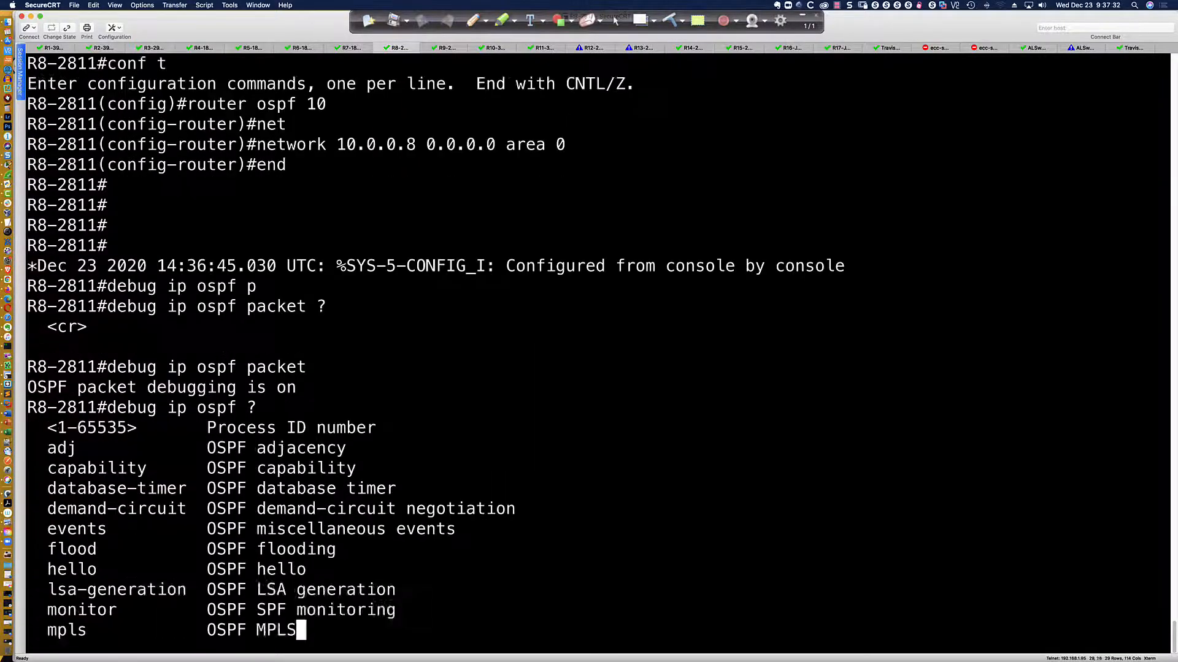
pyautogui.write('hello')
pyautogui.press('Return')
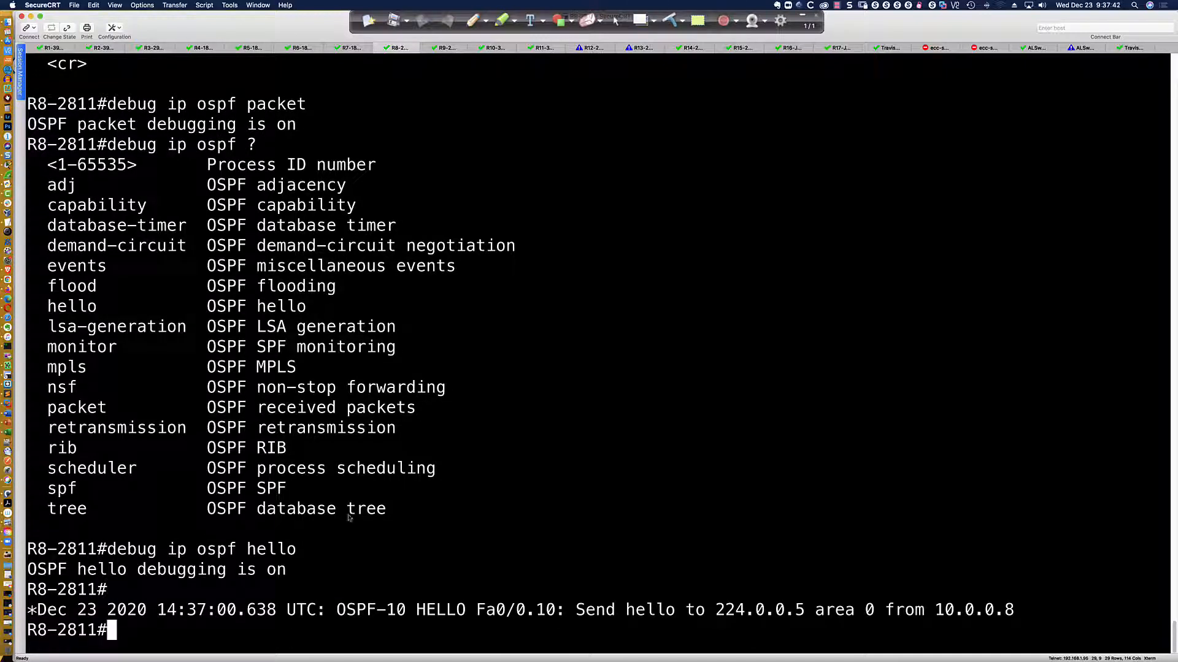
# - Examine the timestamps and the multicast destination address of the sent hellos in R8-2811's debug output
pyautogui.moveTo(159, 610); pyautogui.dragTo(278, 611)
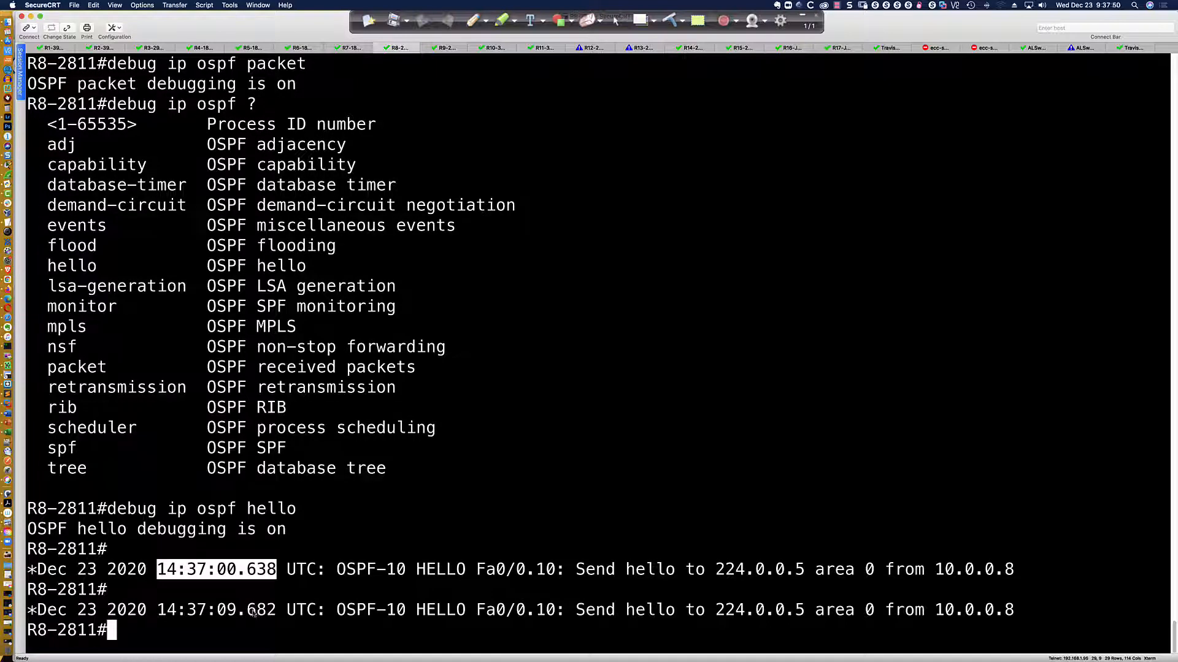
pyautogui.doubleClick(254, 611)
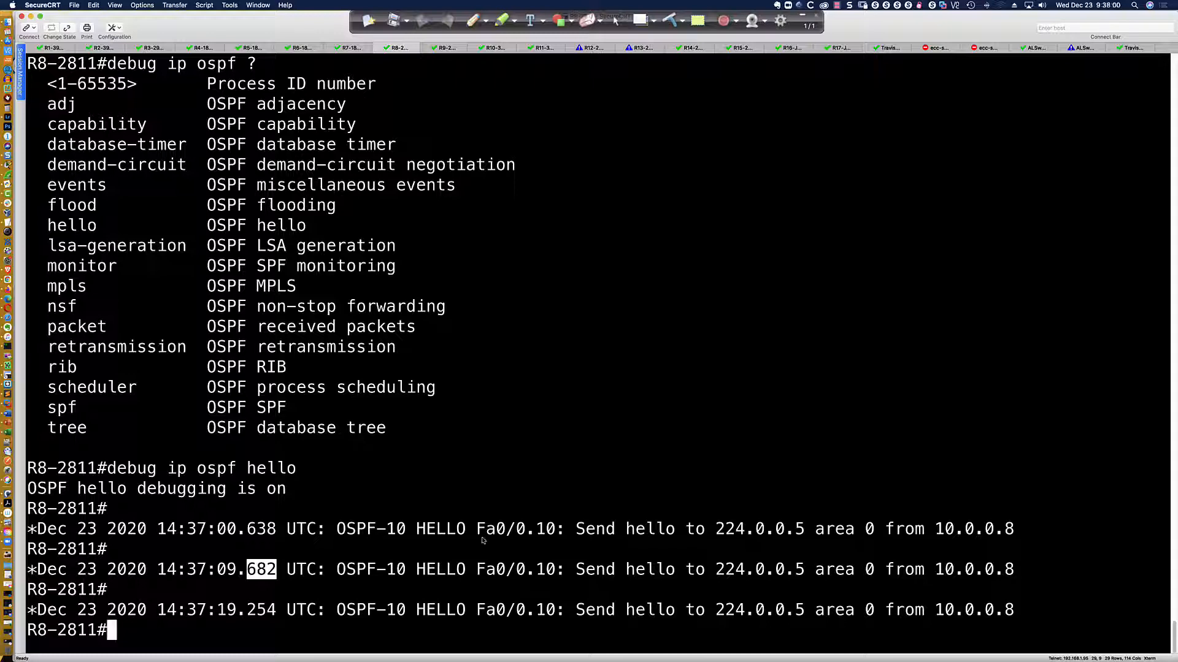
pyautogui.moveTo(716, 531); pyautogui.dragTo(806, 533)
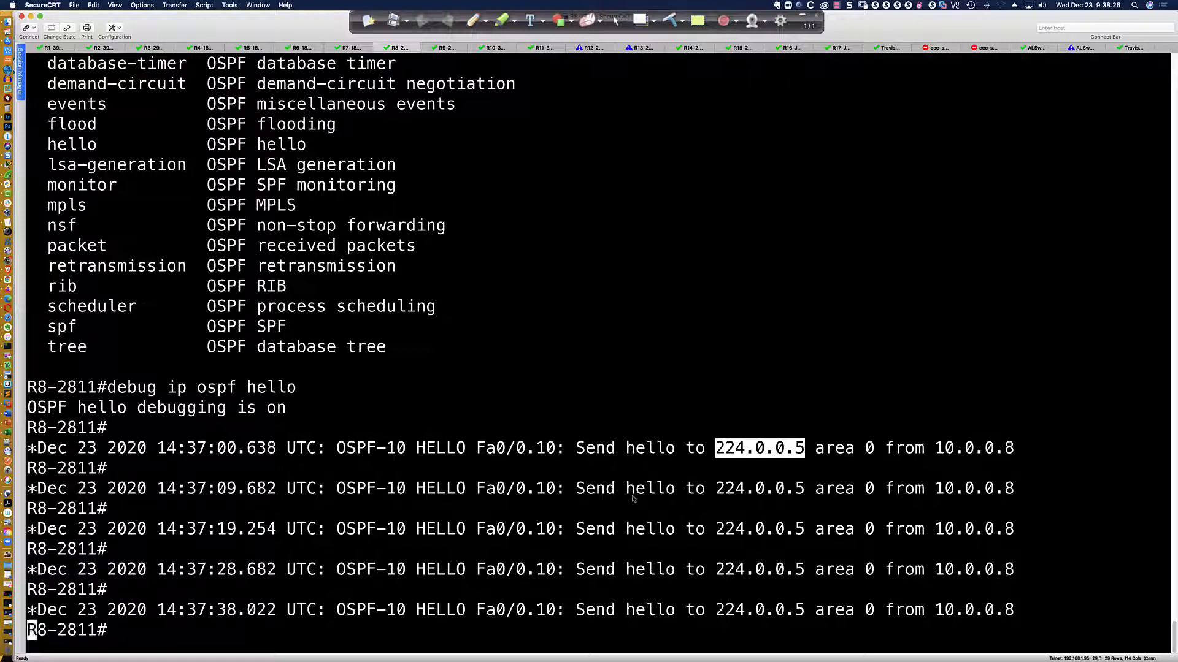
pyautogui.click(718, 451)
pyautogui.moveTo(719, 452); pyautogui.dragTo(805, 452)
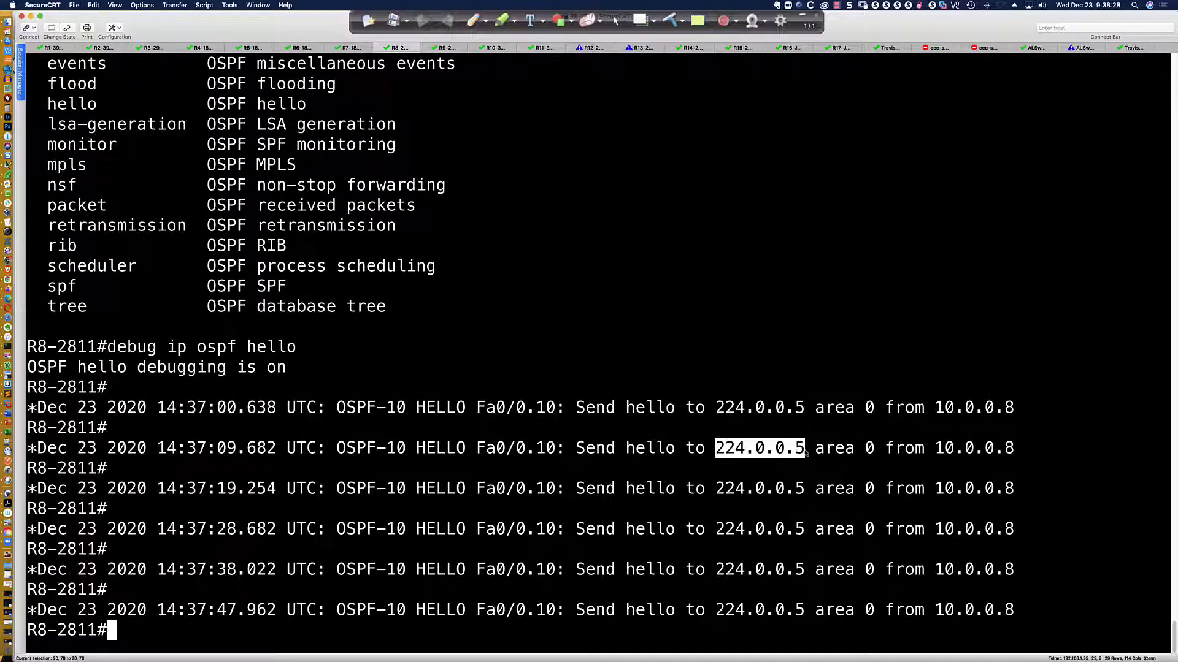
pyautogui.click(765, 469)
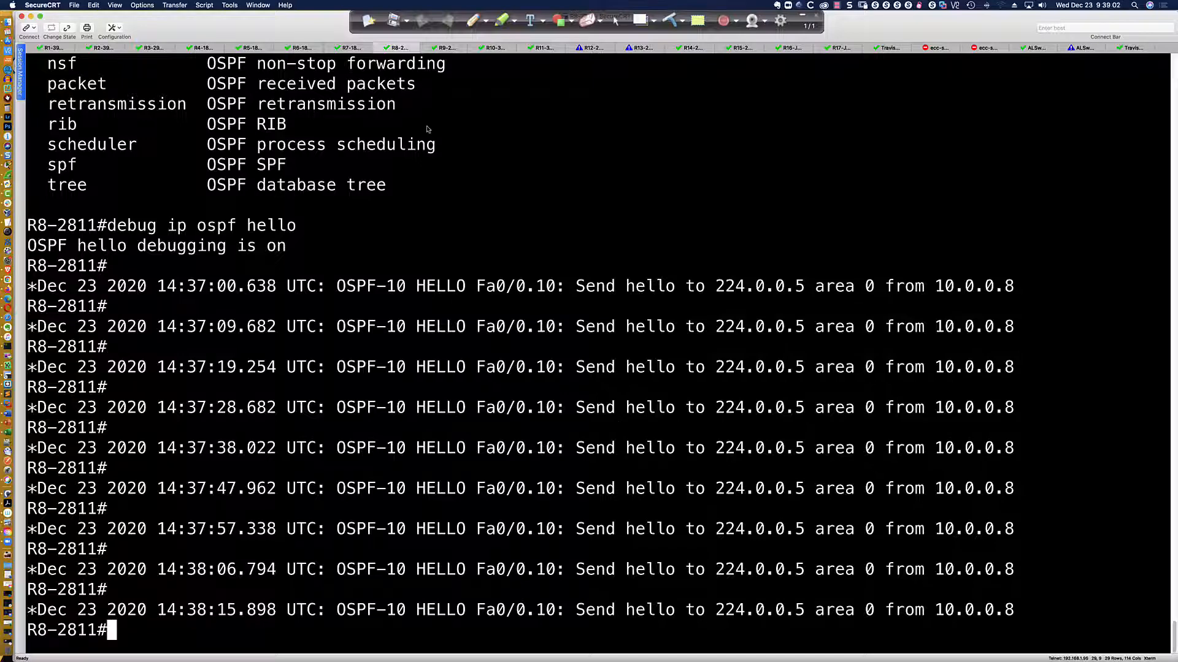
pyautogui.scroll(2, 430, 184)
pyautogui.scroll(1, 428, 129)
pyautogui.scroll(-4, 428, 130)
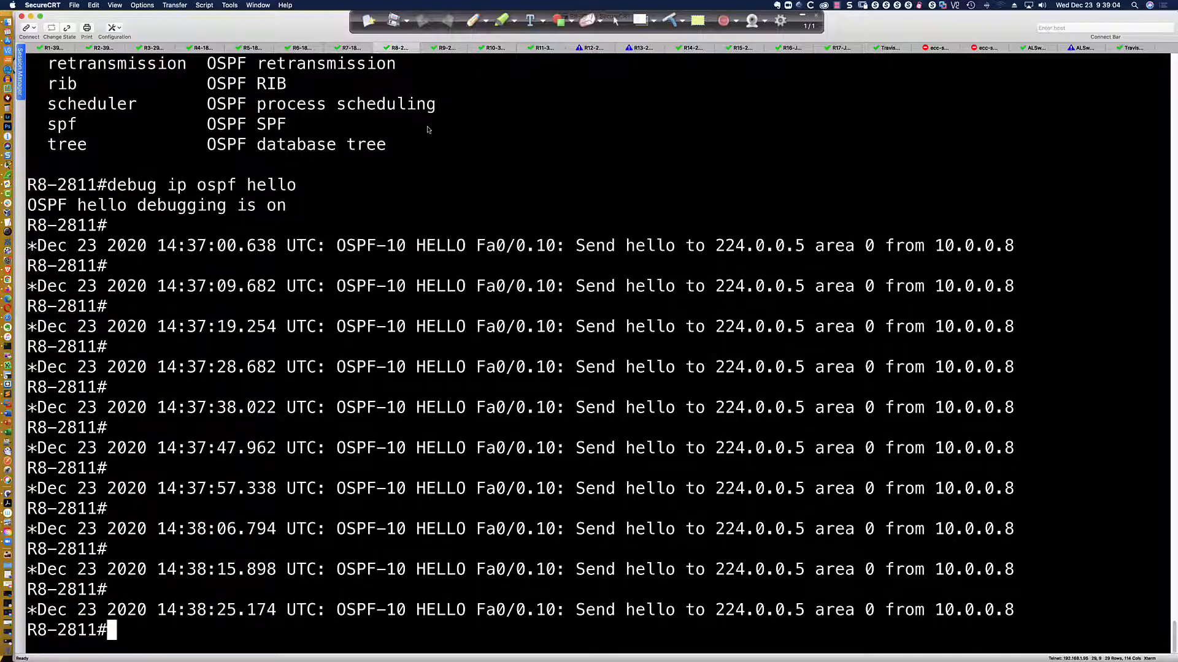
# - Switch to Wireshark and stop the live capture with the OSPF hello packet in frame 77 selected
pyautogui.press('super+Tab')
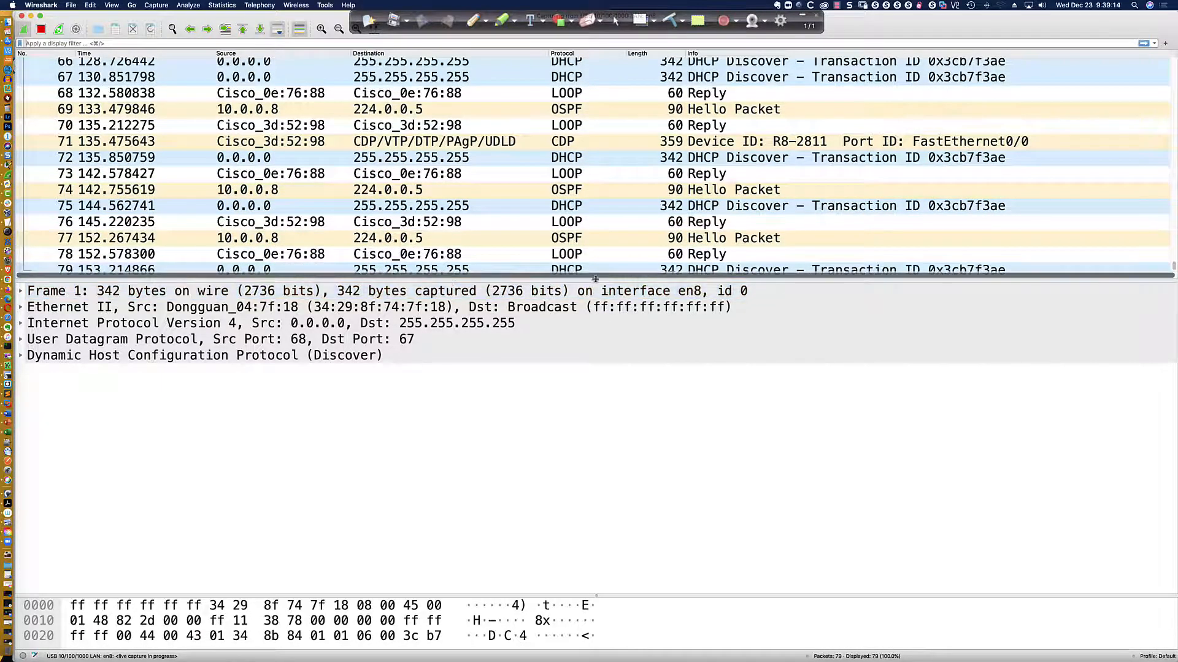
pyautogui.moveTo(593, 279); pyautogui.dragTo(595, 311)
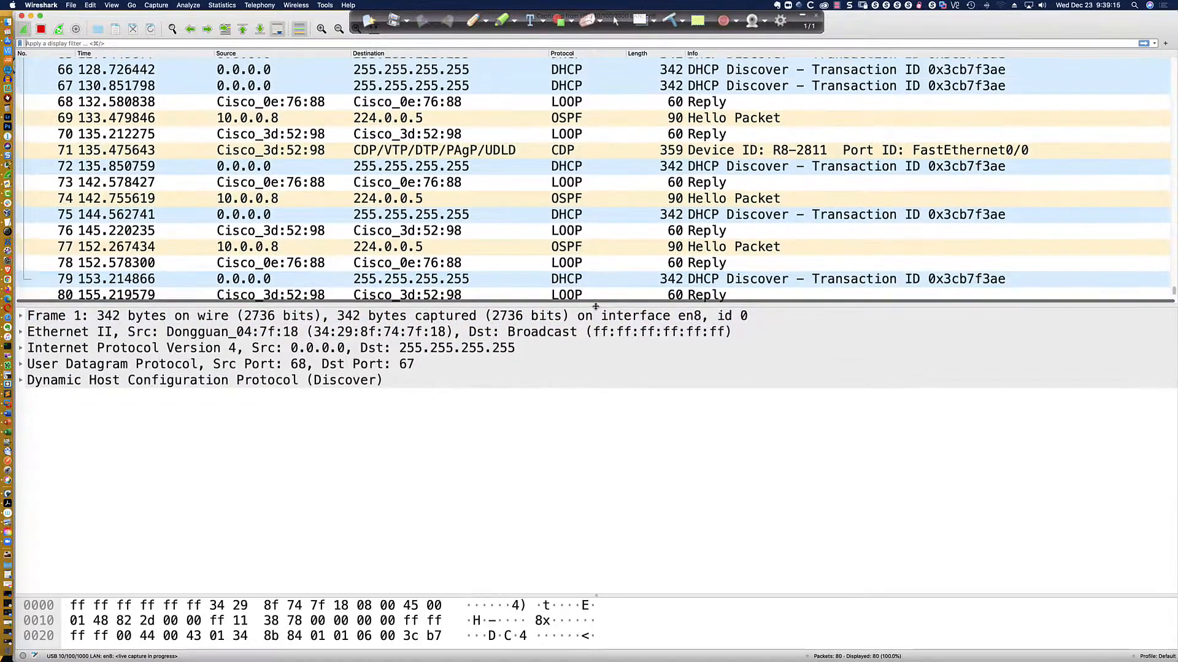
pyautogui.click(562, 247)
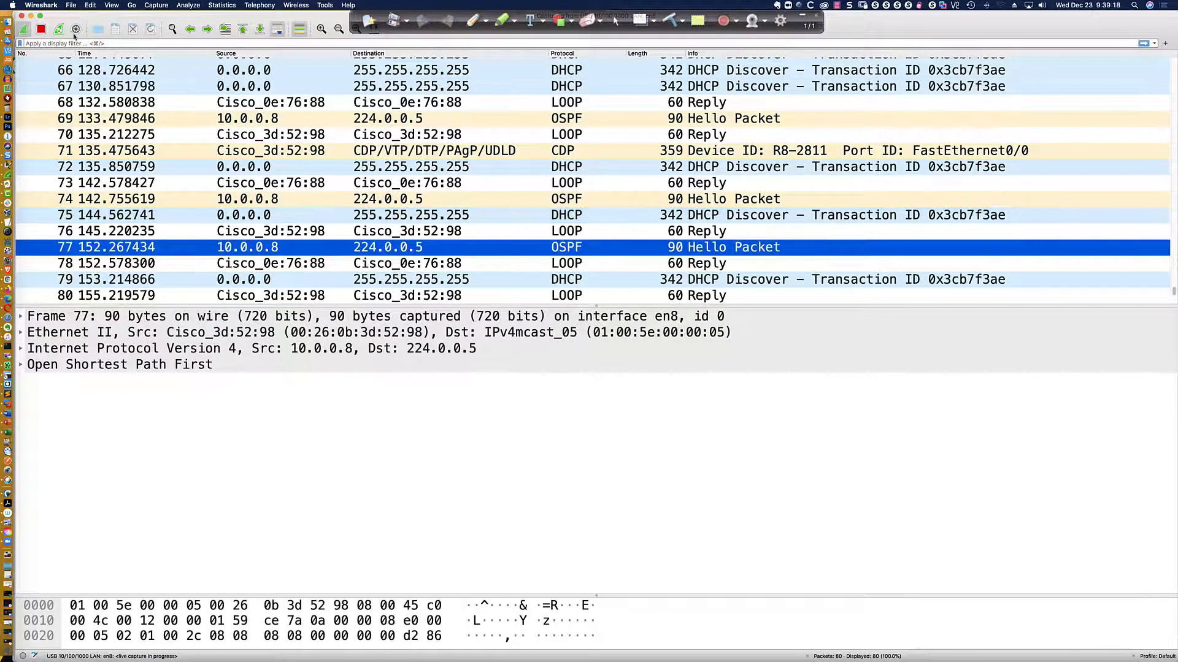
pyautogui.click(41, 29)
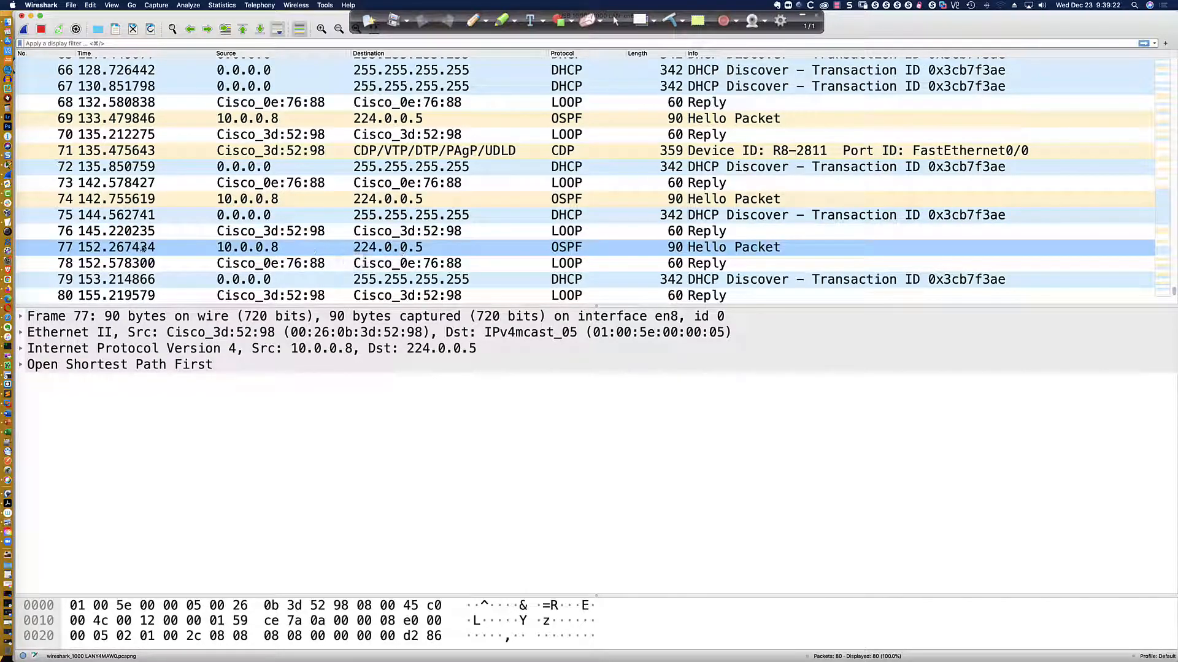
pyautogui.click(323, 252)
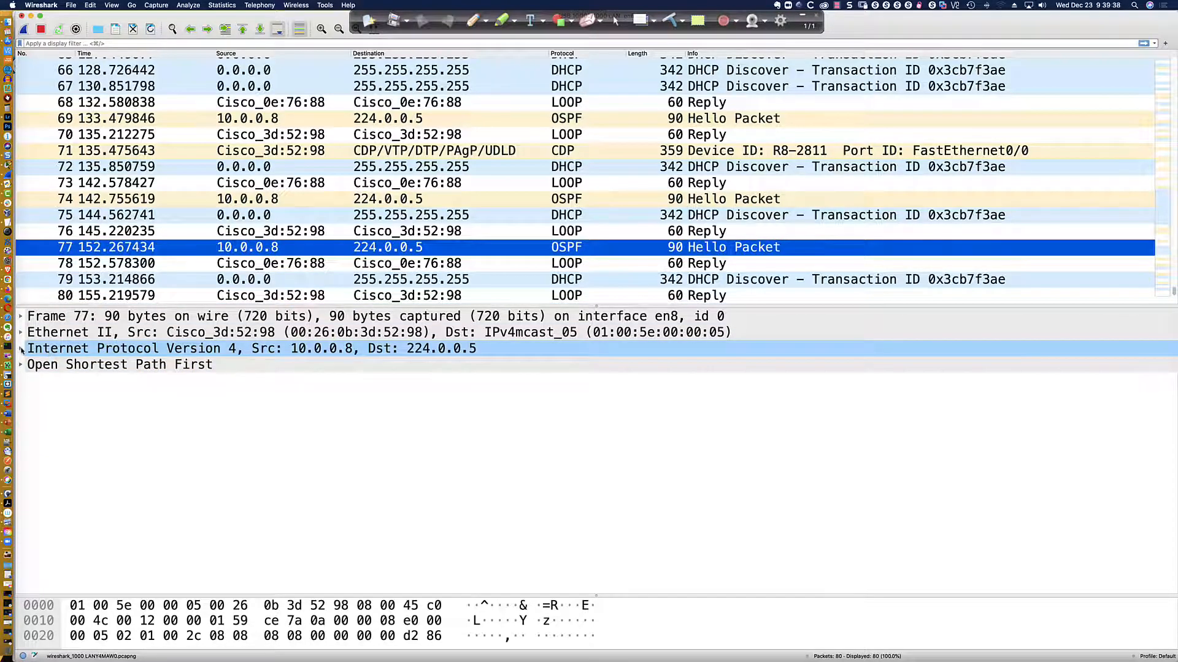
# - Expand the hello's Internet Protocol Version 4 header and inspect its protocol number, source address and destination address
pyautogui.click(22, 350)
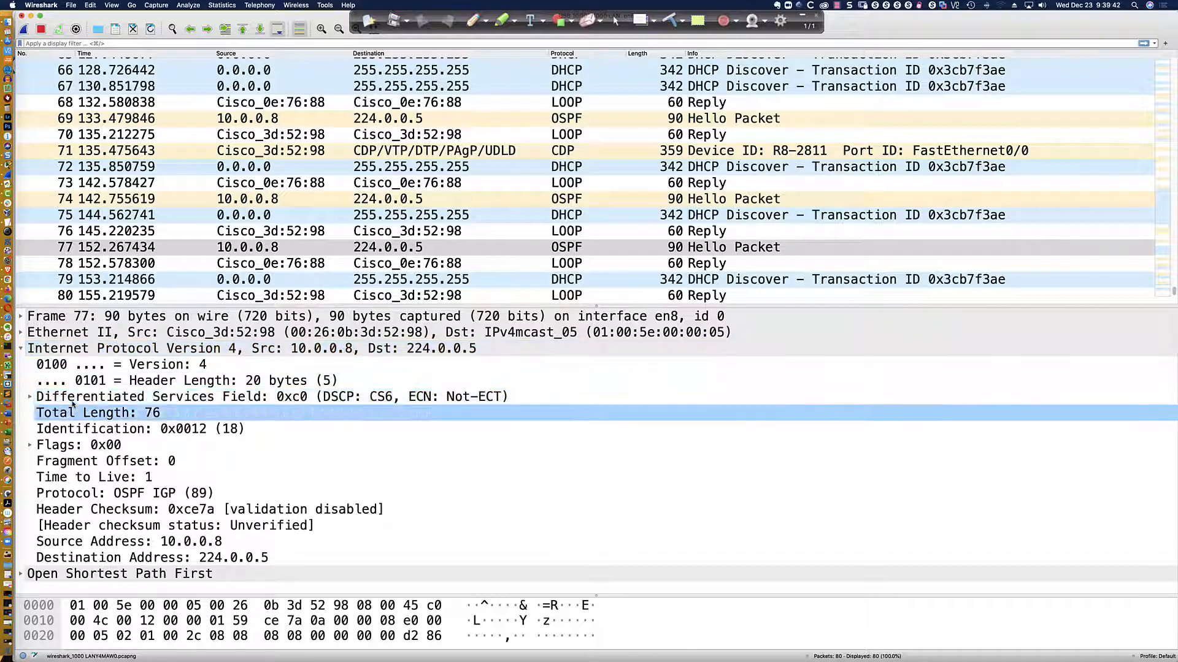
pyautogui.click(107, 494)
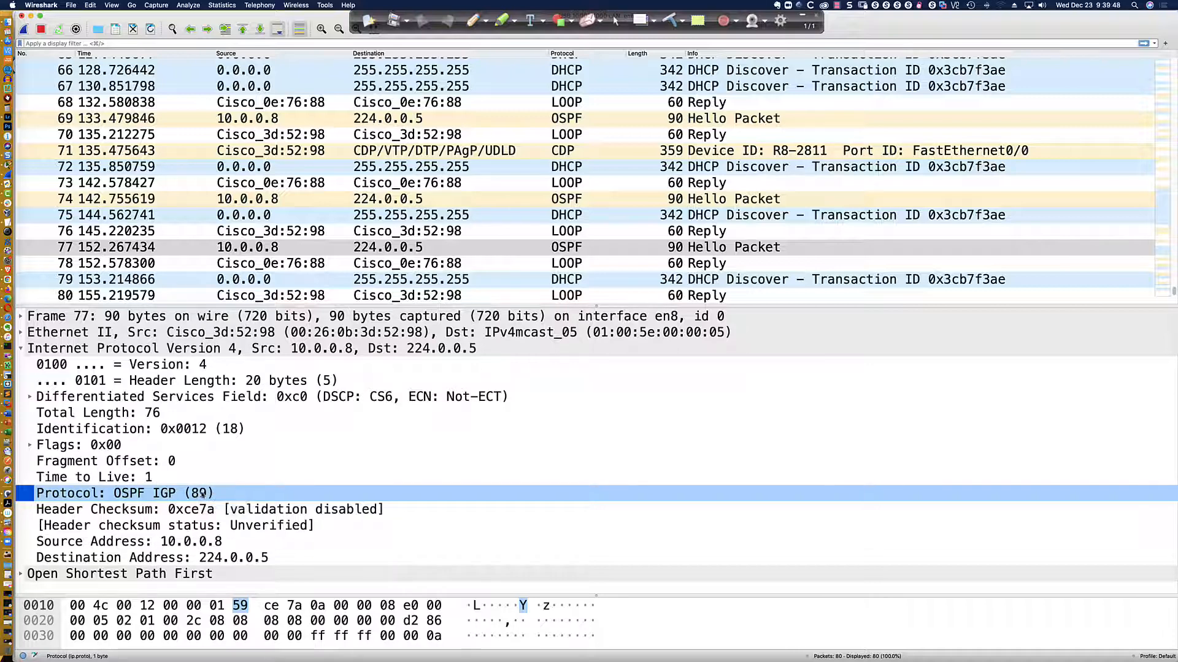
pyautogui.click(198, 495)
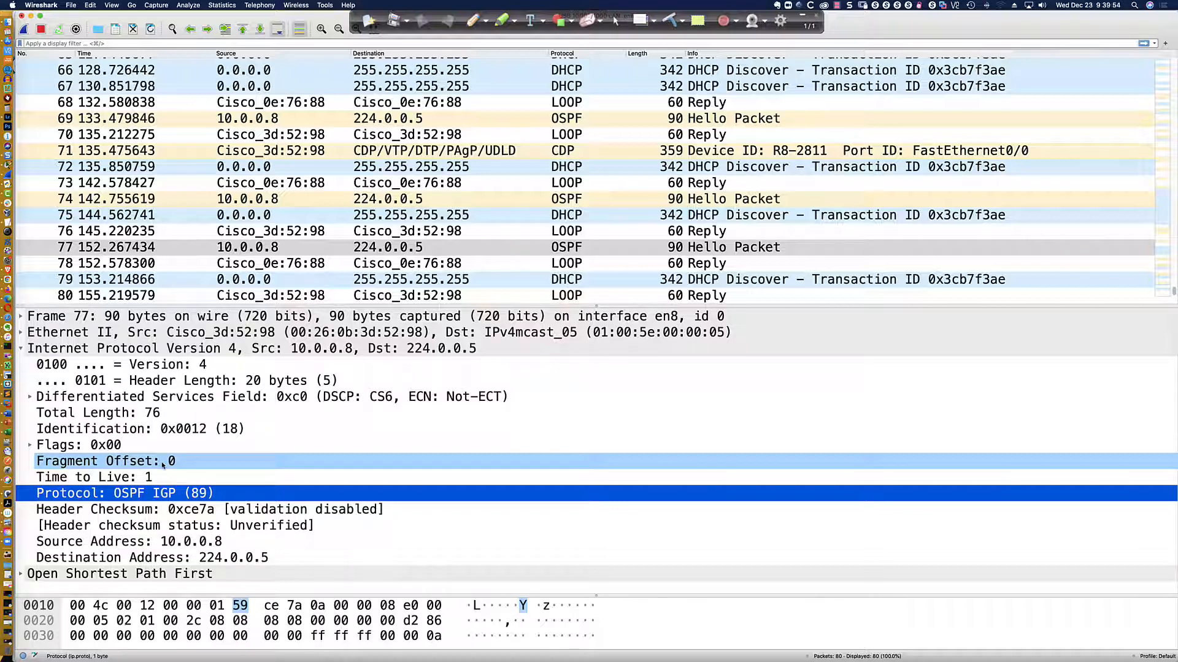
pyautogui.click(93, 543)
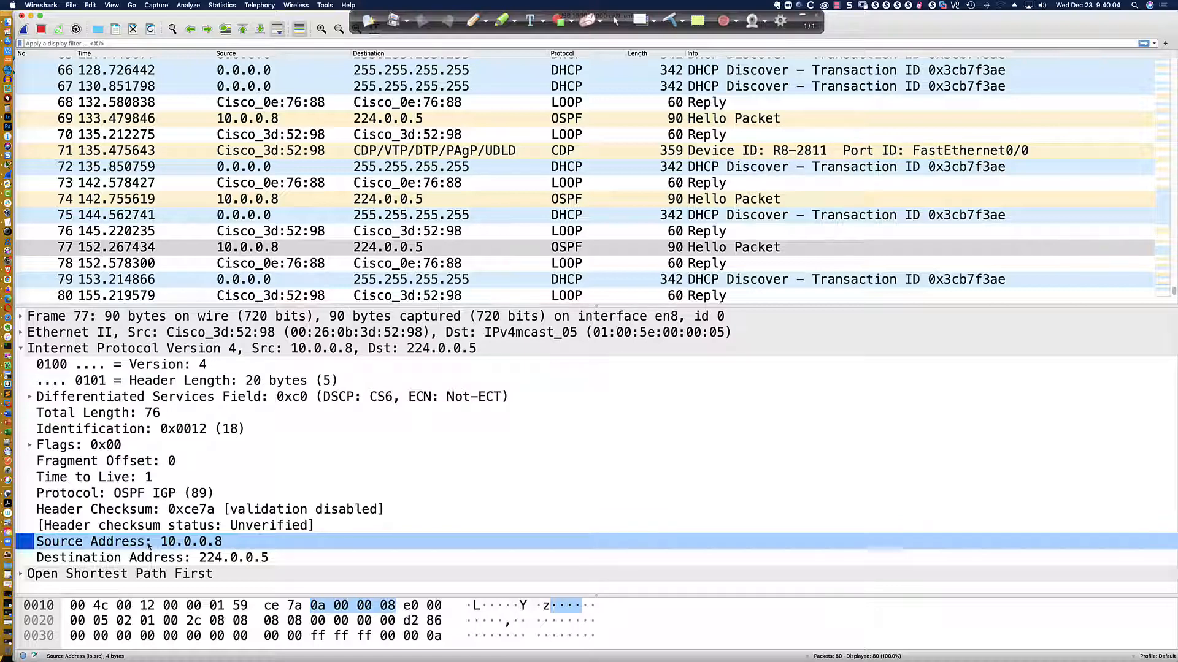
pyautogui.click(184, 558)
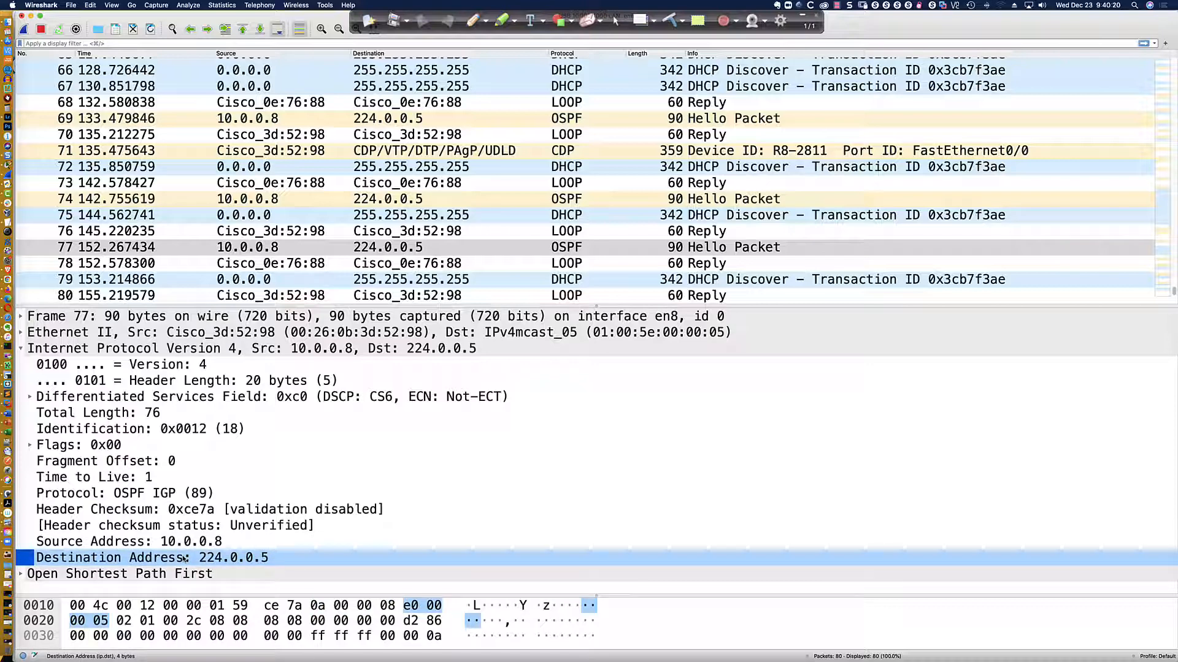
pyautogui.click(133, 558)
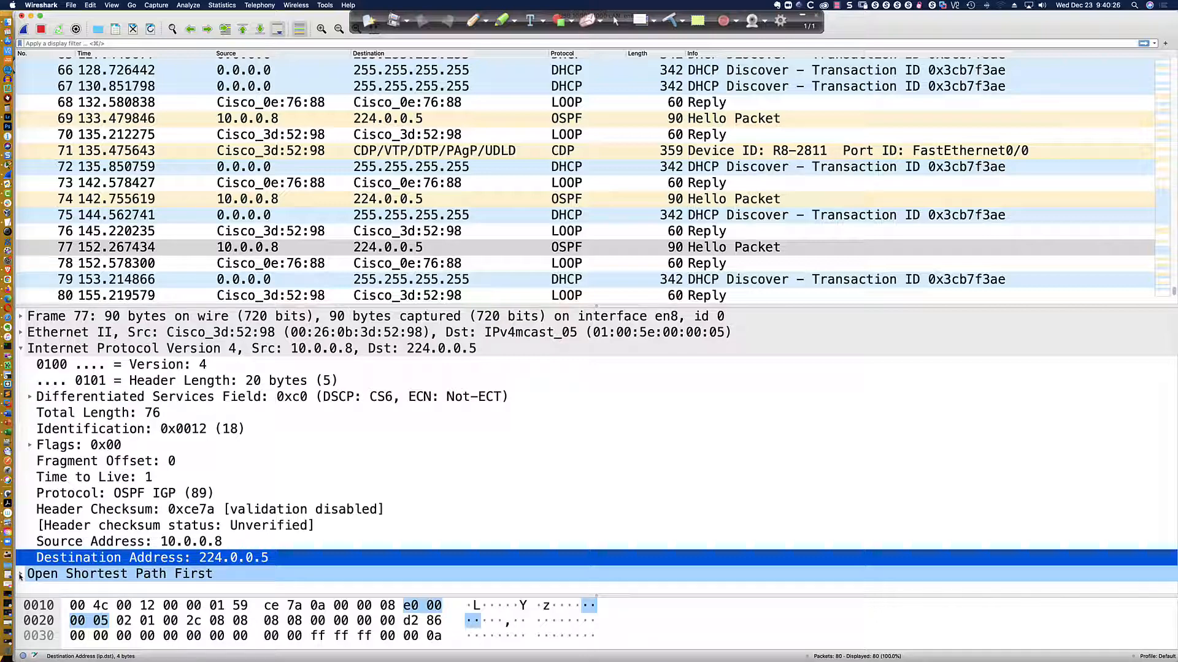
# - Expand the Open Shortest Path First section and its OSPF Header to examine the message type, source router and area ID
pyautogui.click(20, 576)
pyautogui.scroll(-2, 49, 559)
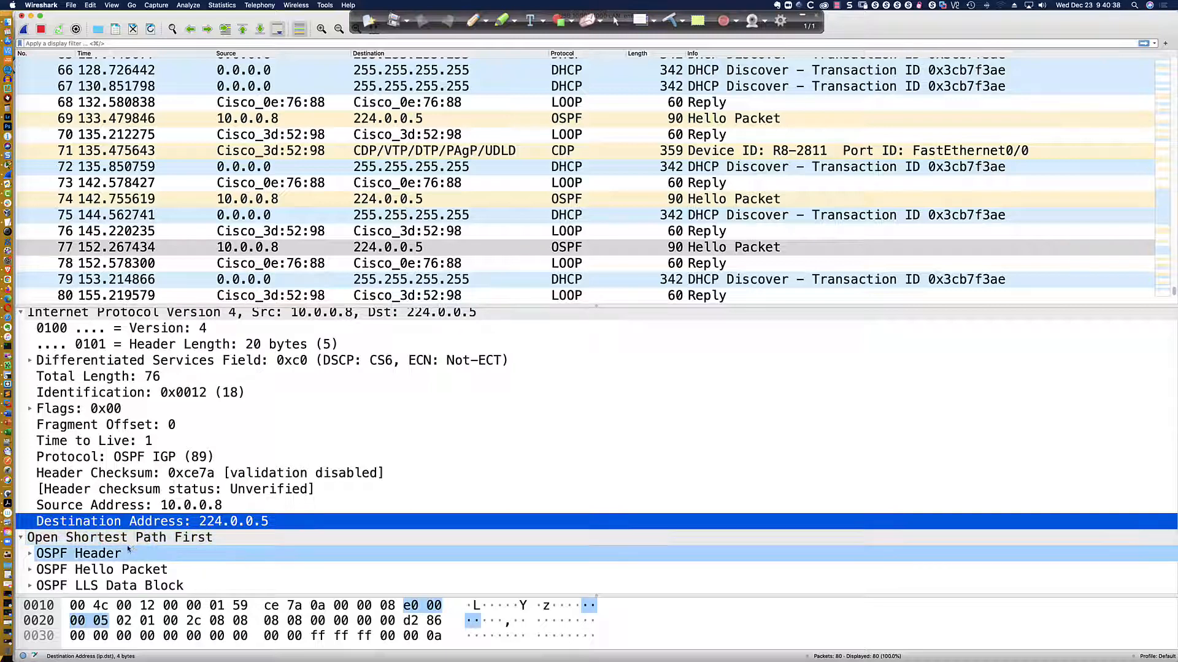
pyautogui.click(46, 555)
pyautogui.click(30, 555)
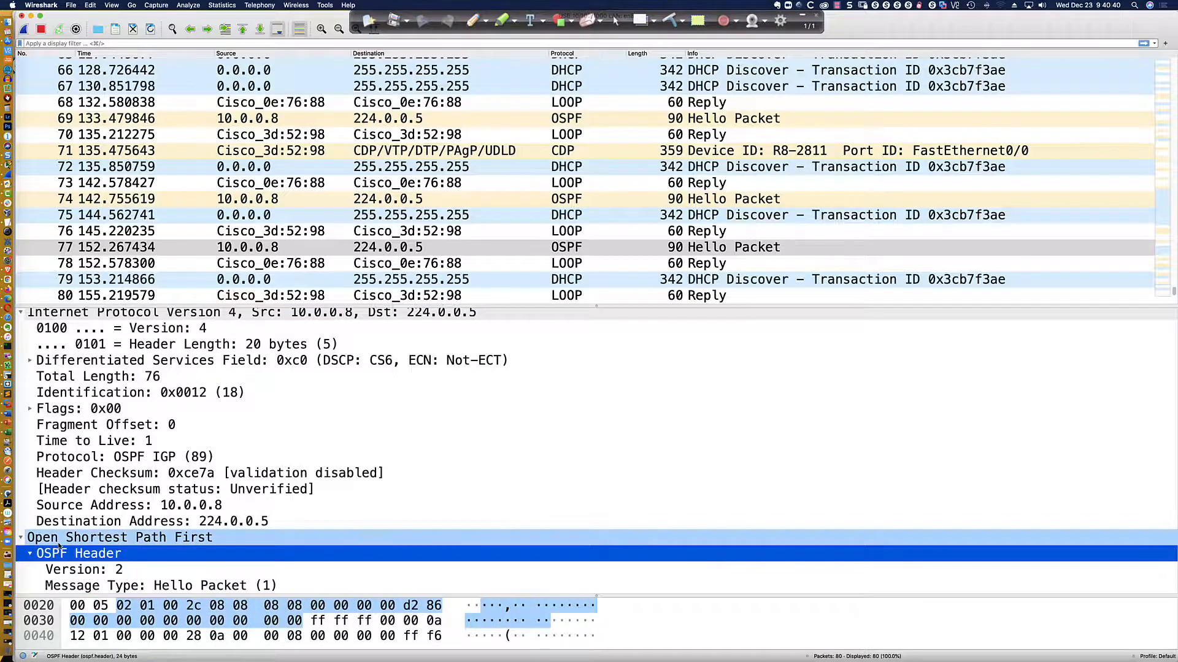
pyautogui.scroll(-5, 122, 466)
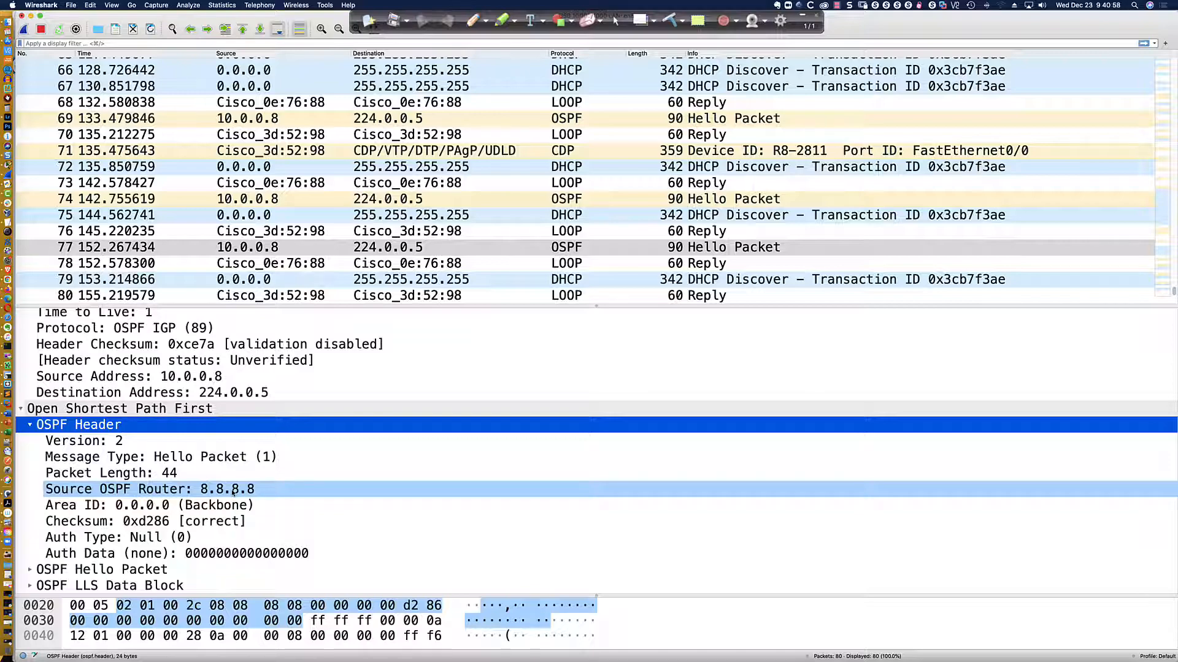
# - Switch to SecureCRT and list R8-2811's IP interfaces in brief, highlighting the Loopback0 address to compare with the hello's source router ID
pyautogui.press('super+Tab')
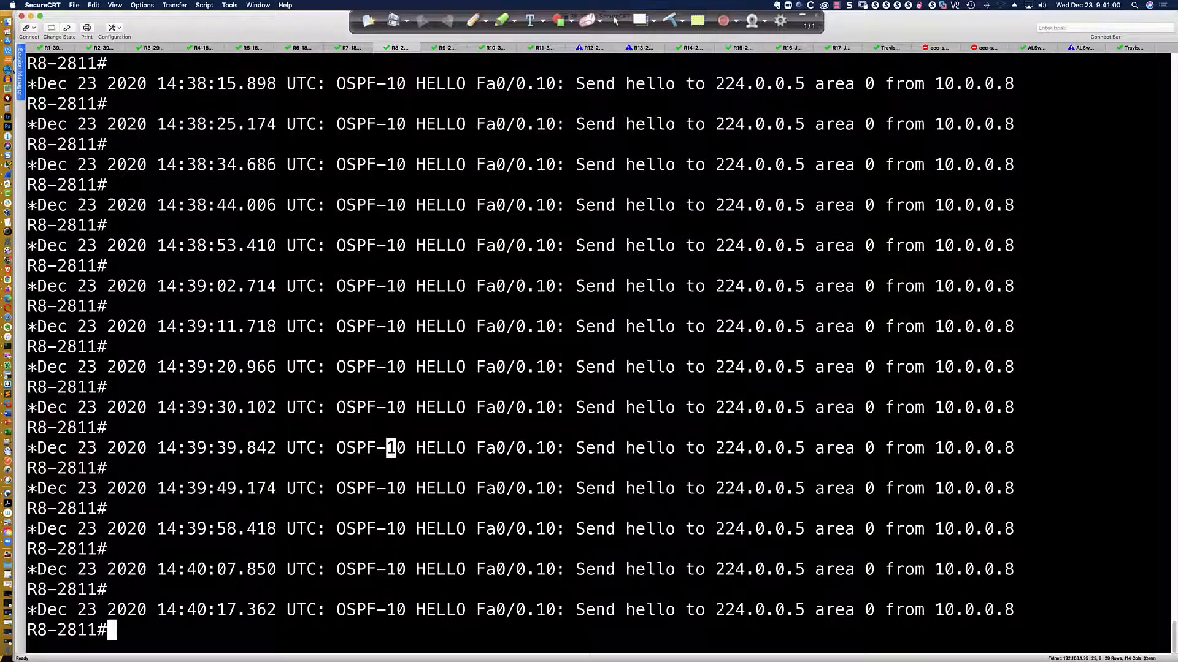
pyautogui.press('Return')
pyautogui.press('Return')
pyautogui.write('sh ip int')
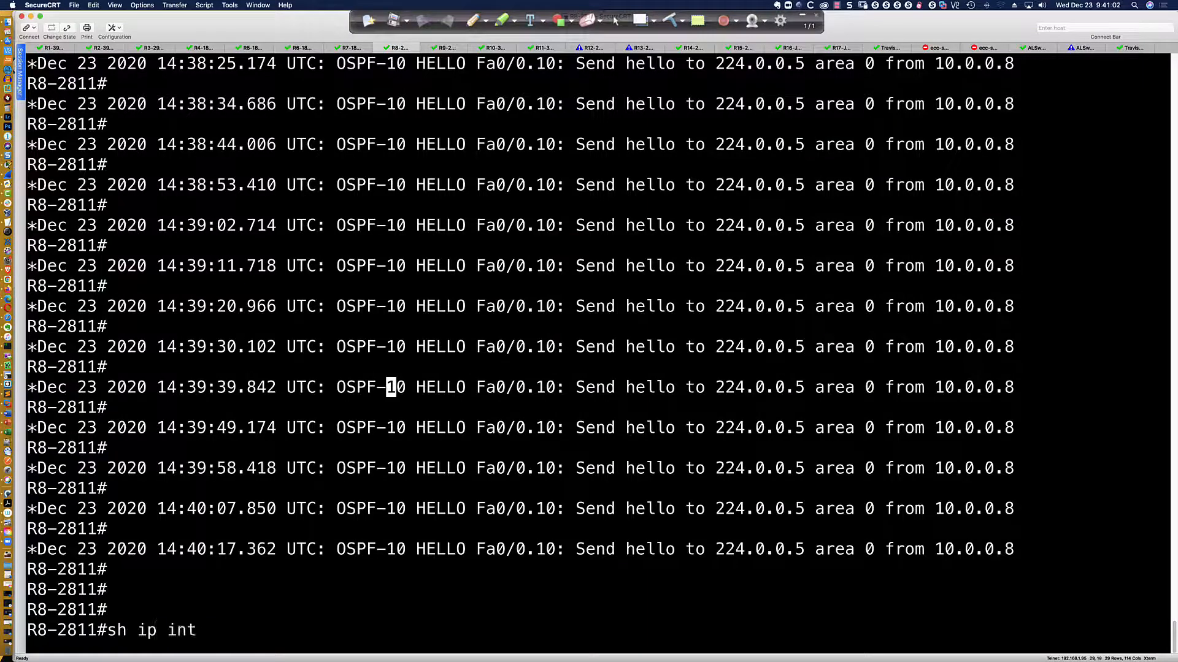
pyautogui.write(' bri')
pyautogui.press('Return')
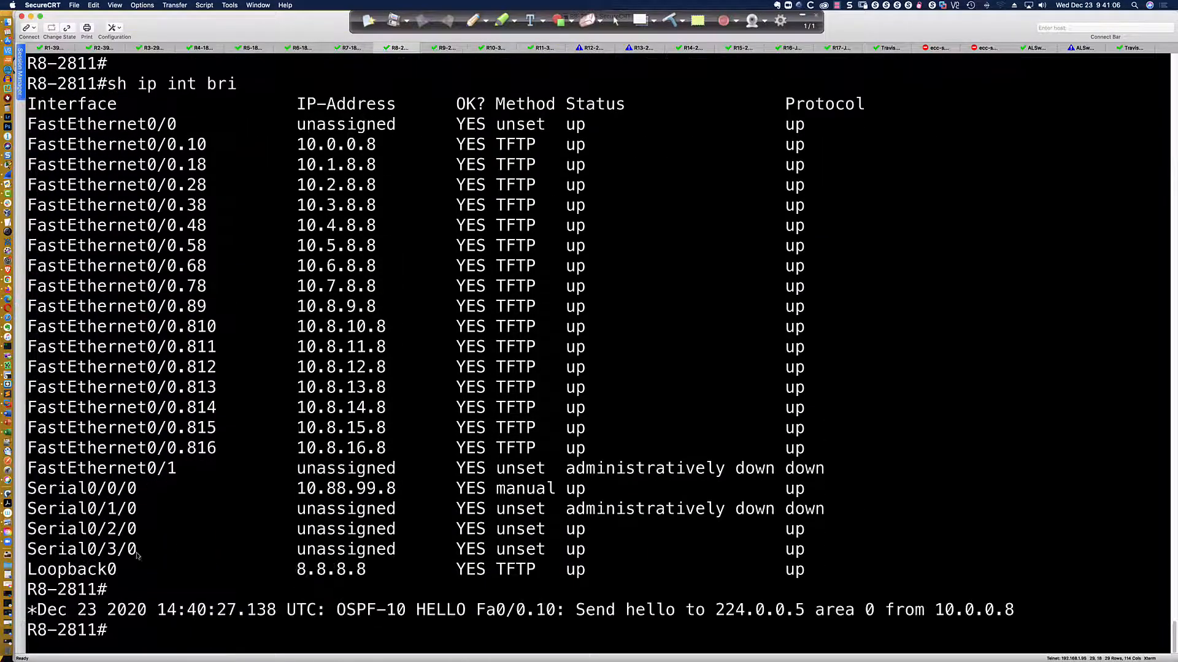
pyautogui.moveTo(28, 570); pyautogui.dragTo(402, 575)
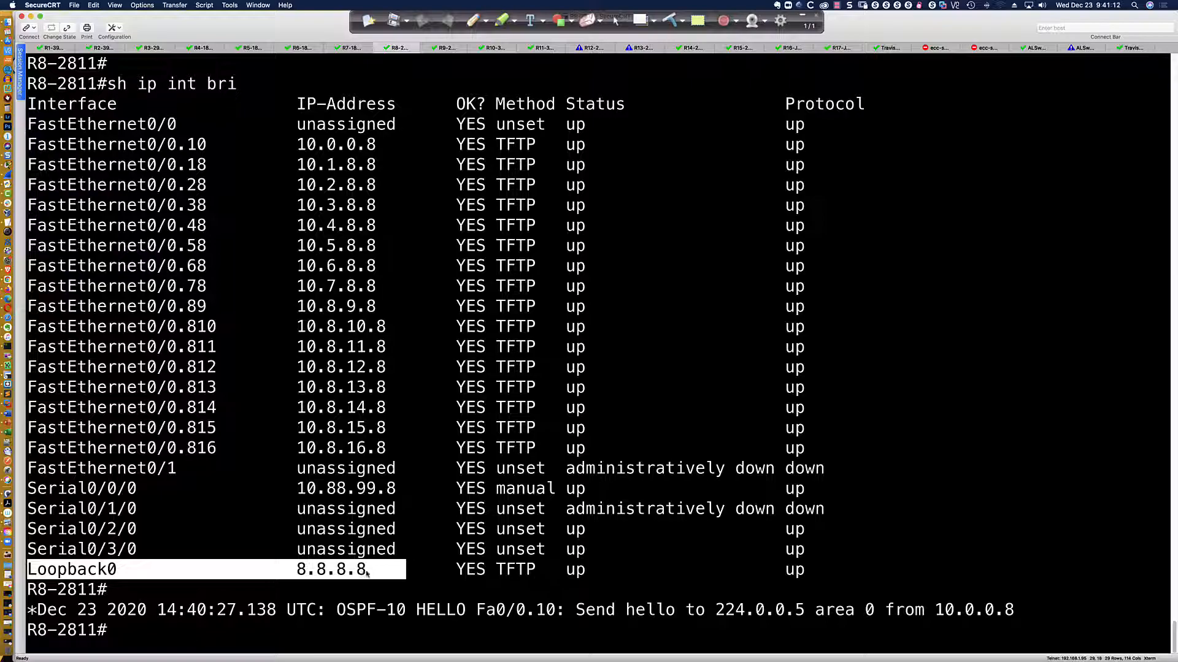
# - Return to Wireshark and expand the OSPF Hello Packet section, inspecting the network mask, timers, options, priority and designated router fields
pyautogui.press('super+Tab')
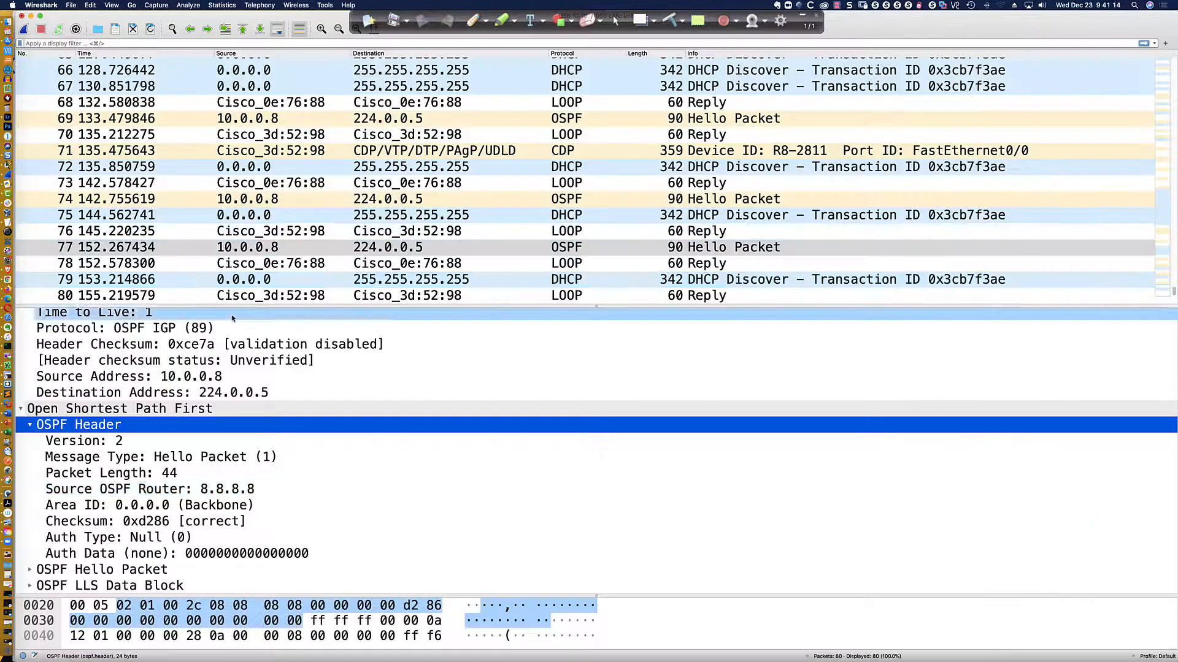
pyautogui.click(30, 571)
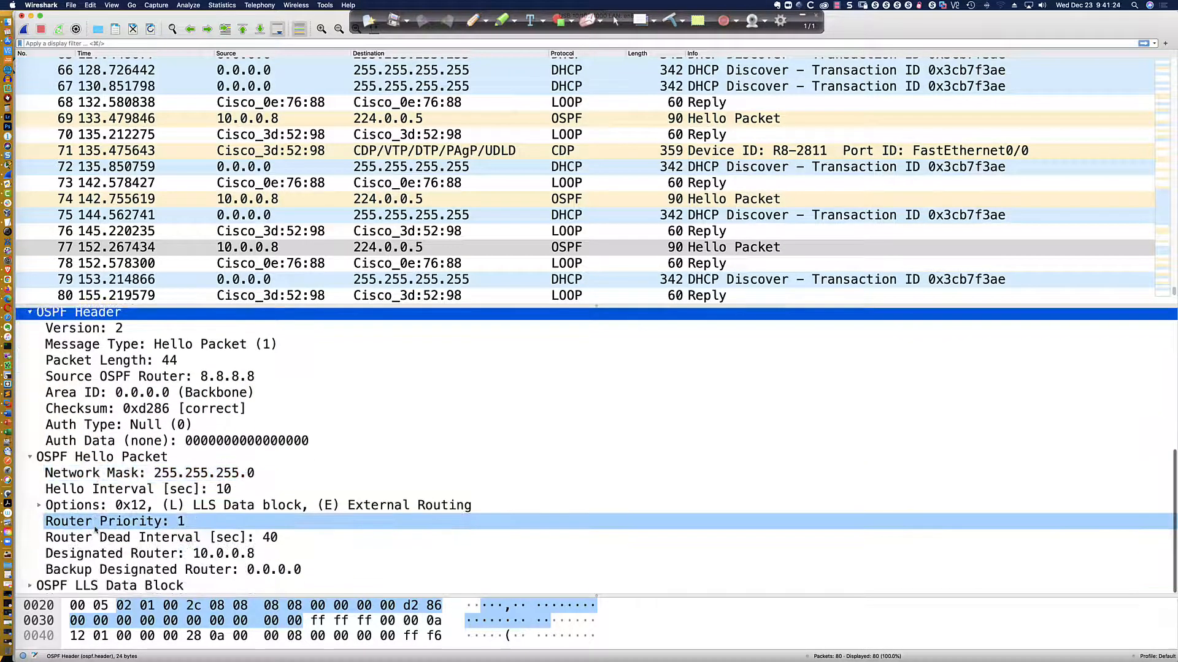
pyautogui.click(207, 473)
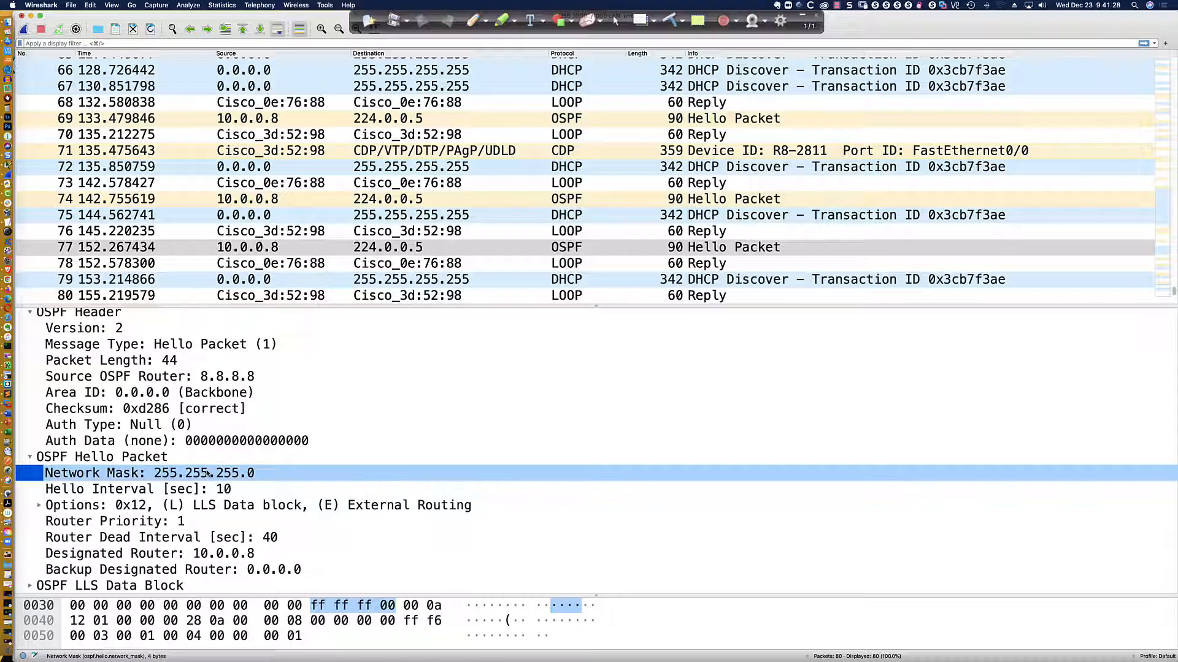
pyautogui.click(220, 489)
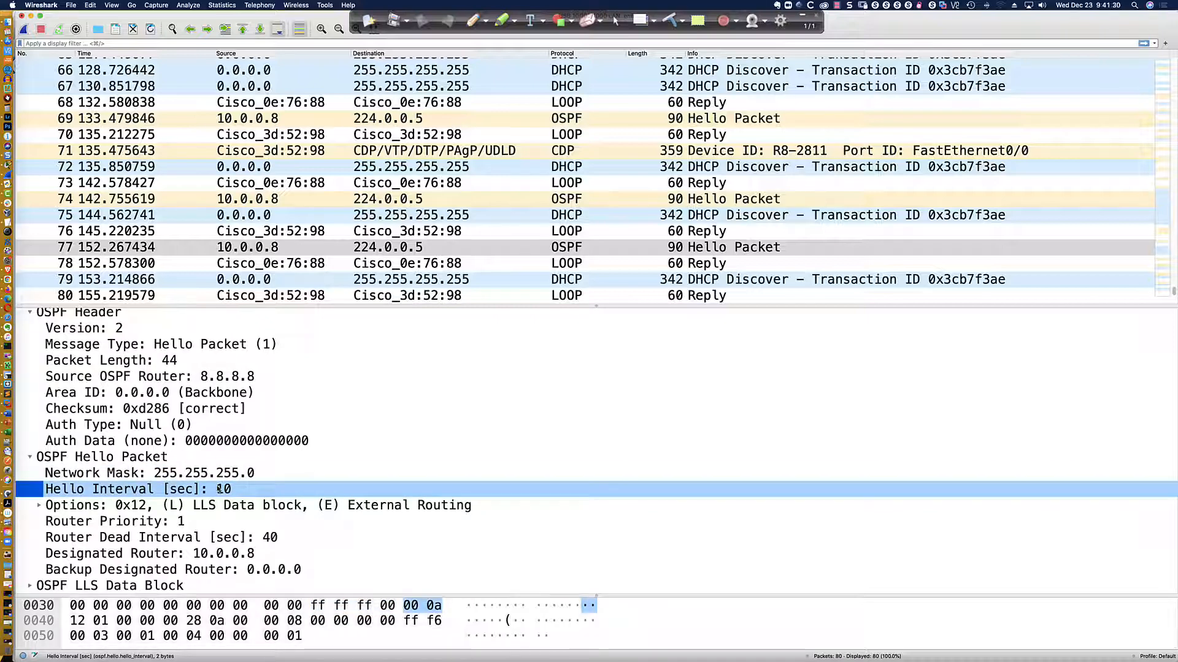
pyautogui.click(183, 505)
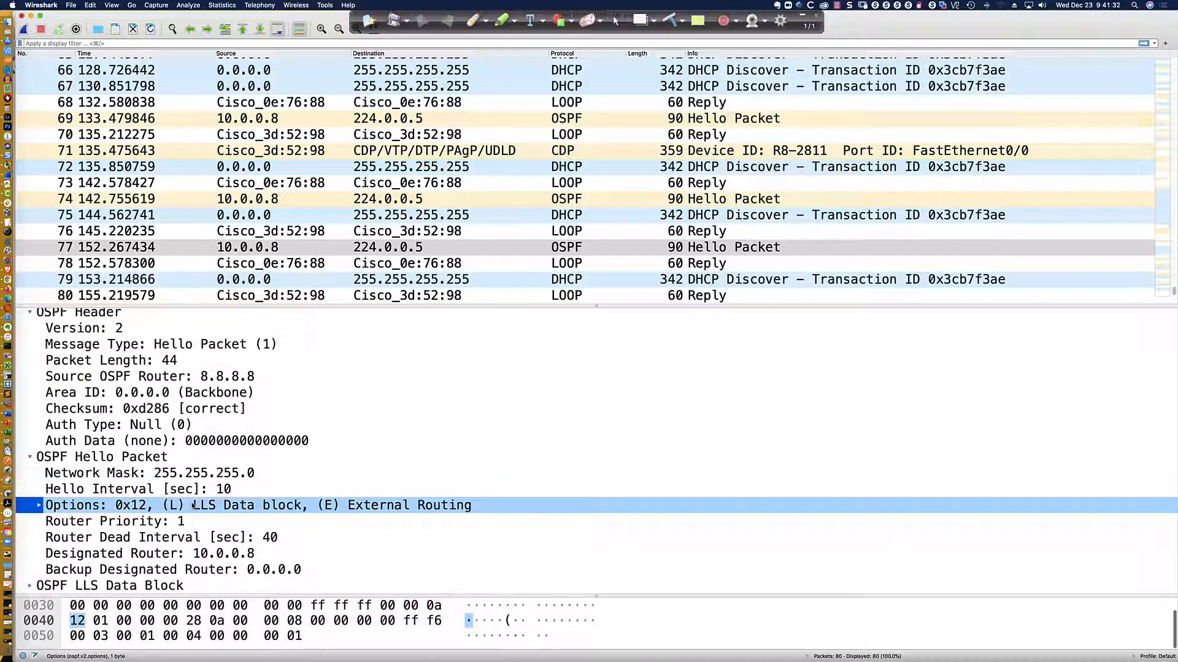
pyautogui.click(141, 522)
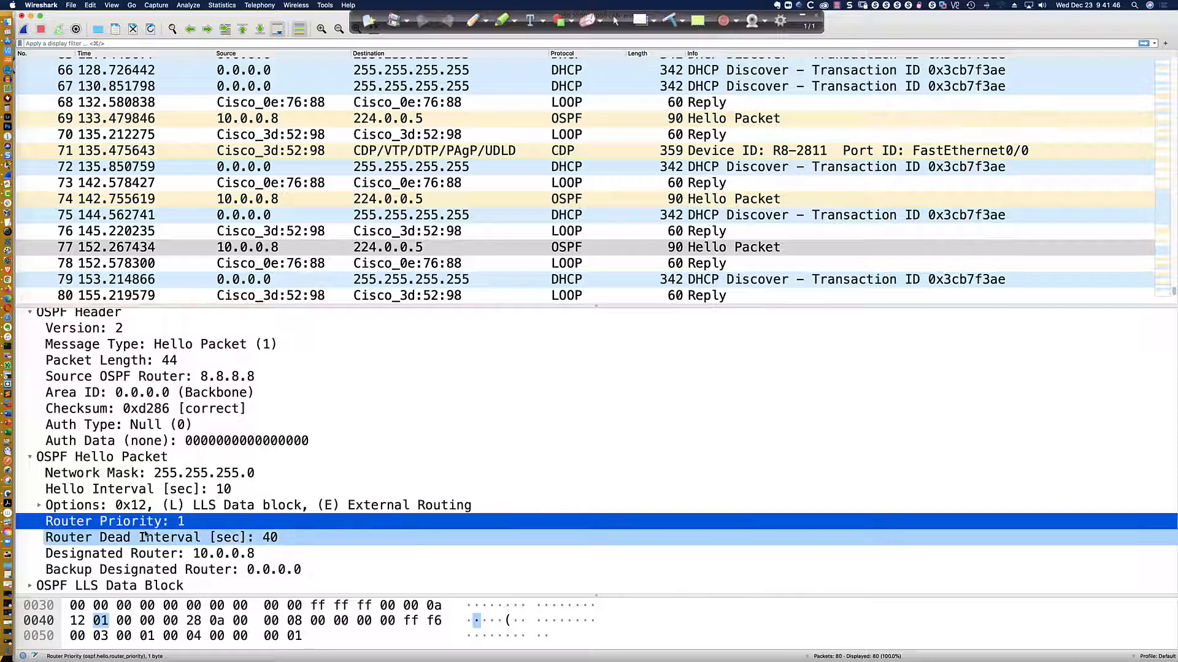
pyautogui.click(143, 541)
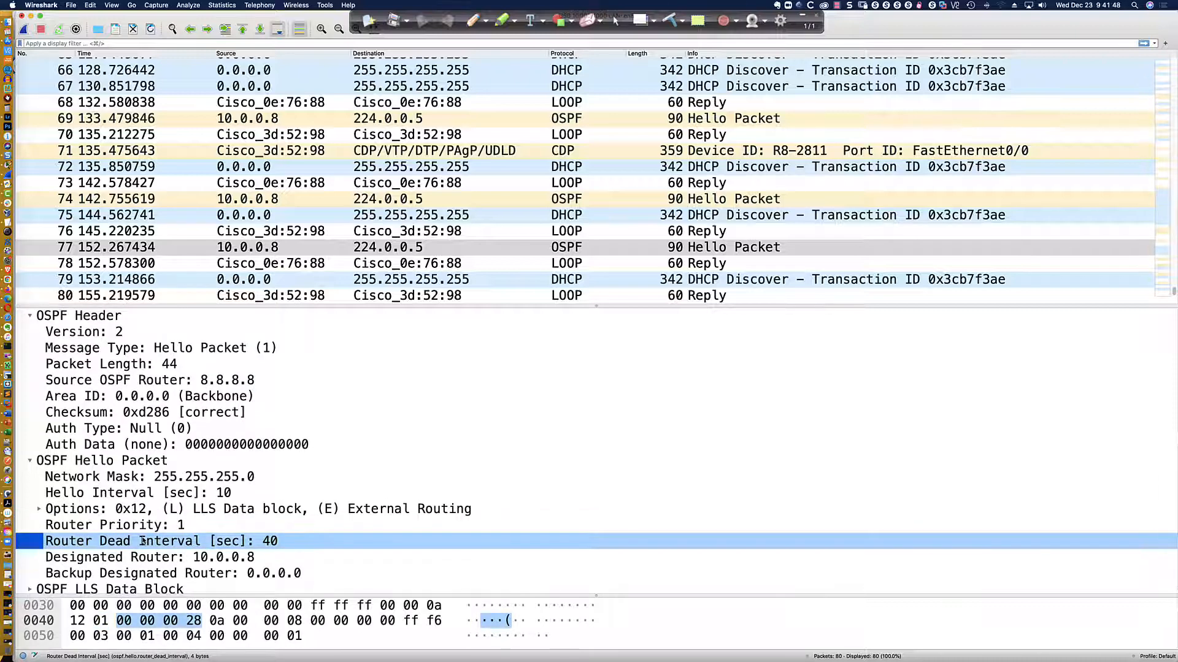
pyautogui.scroll(-1, 142, 541)
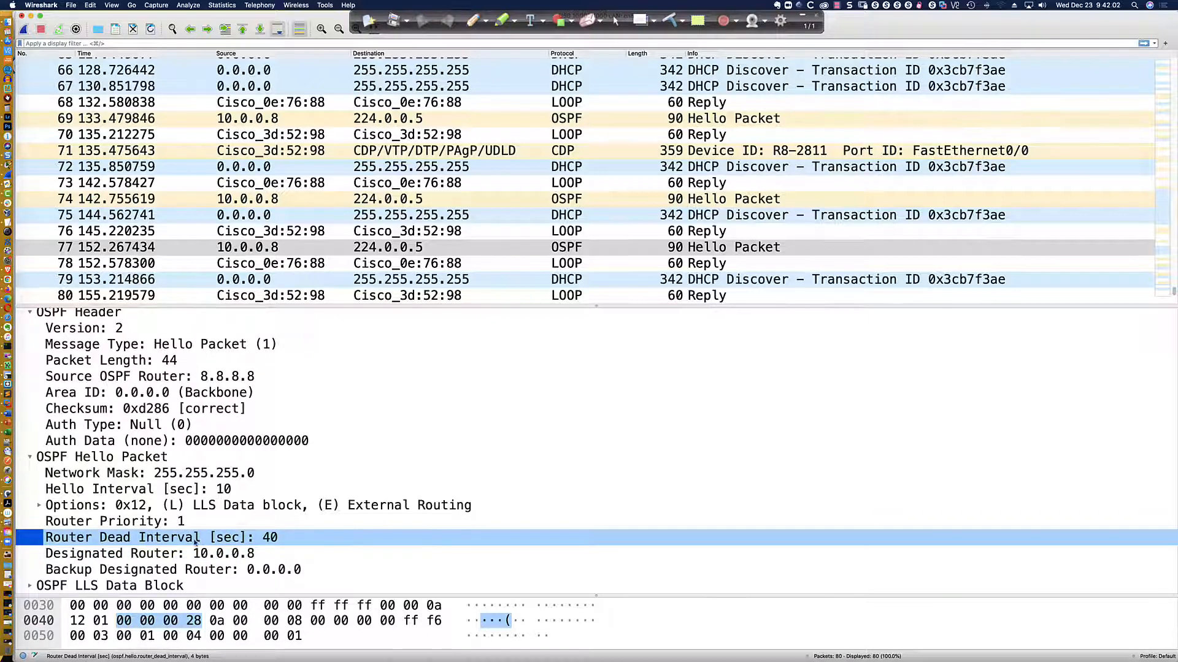
pyautogui.click(165, 554)
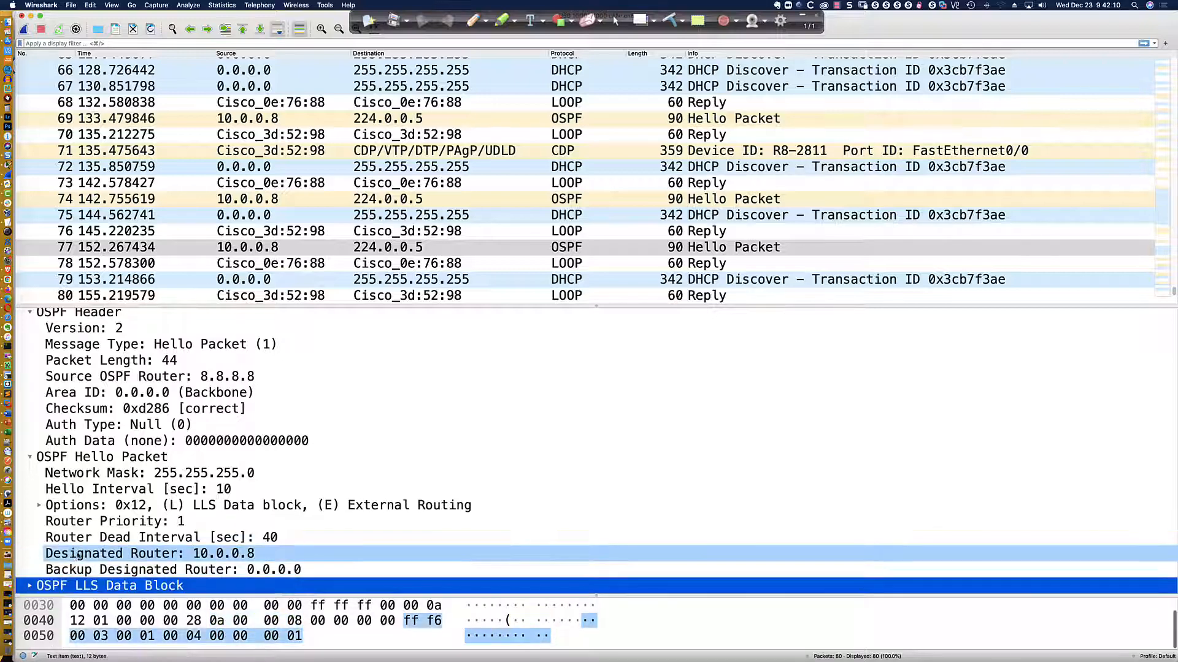
# - Expand the OSPF LLS Data Block and its Extended options TLV to view their contents
pyautogui.click(28, 586)
pyautogui.scroll(-1, 59, 568)
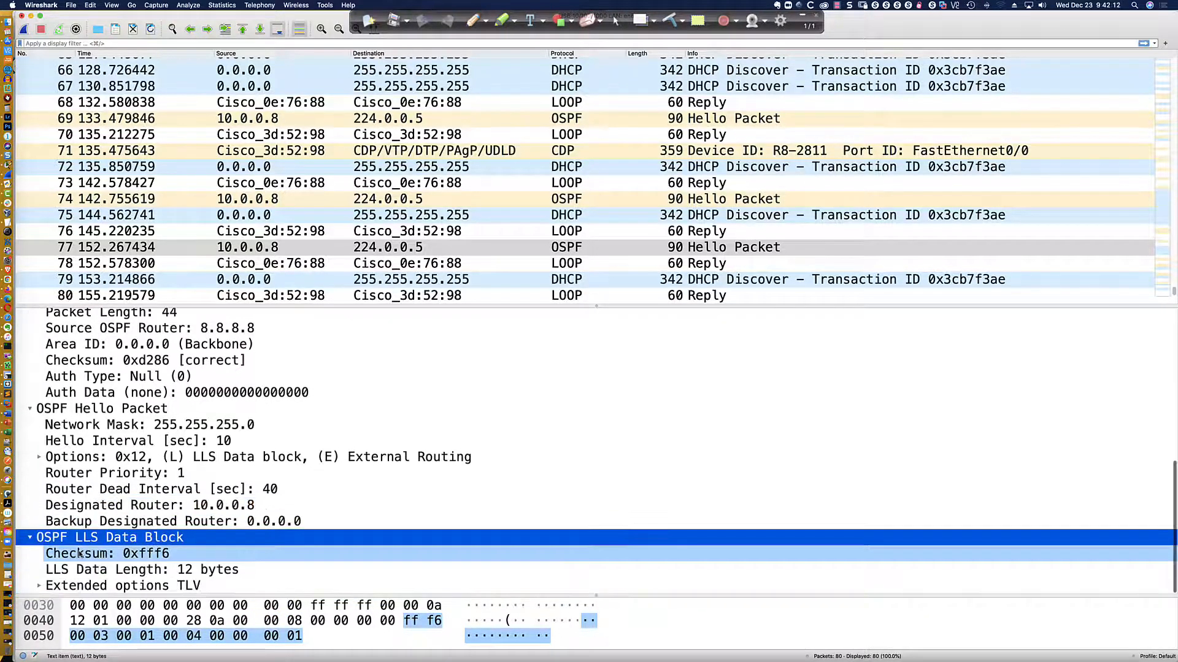
pyautogui.click(38, 587)
pyautogui.scroll(-2, 123, 570)
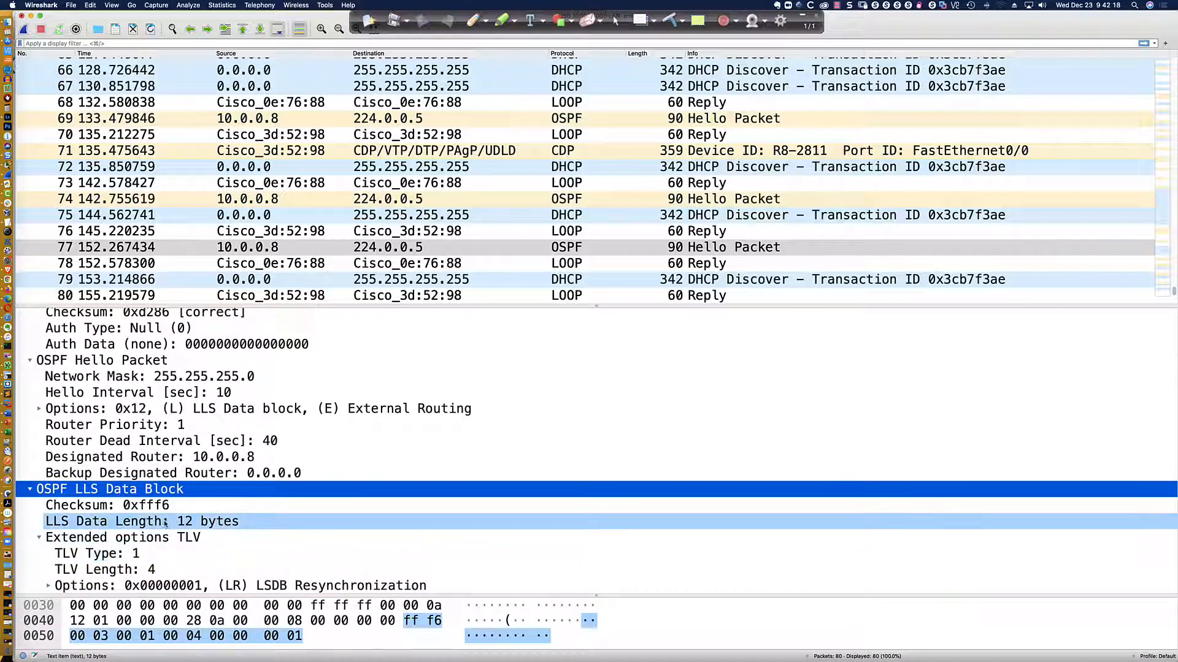
# - Review the expanded OSPF Header and Hello Packet fields of frame 77 once more
pyautogui.scroll(4, 250, 488)
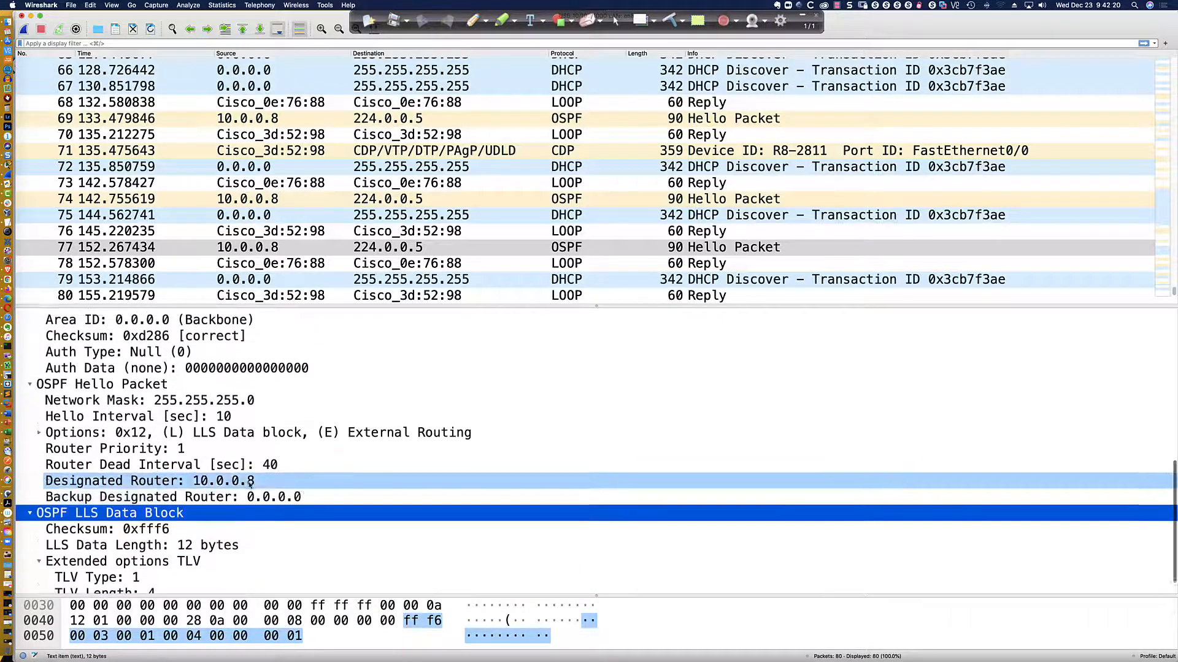
pyautogui.scroll(5, 250, 485)
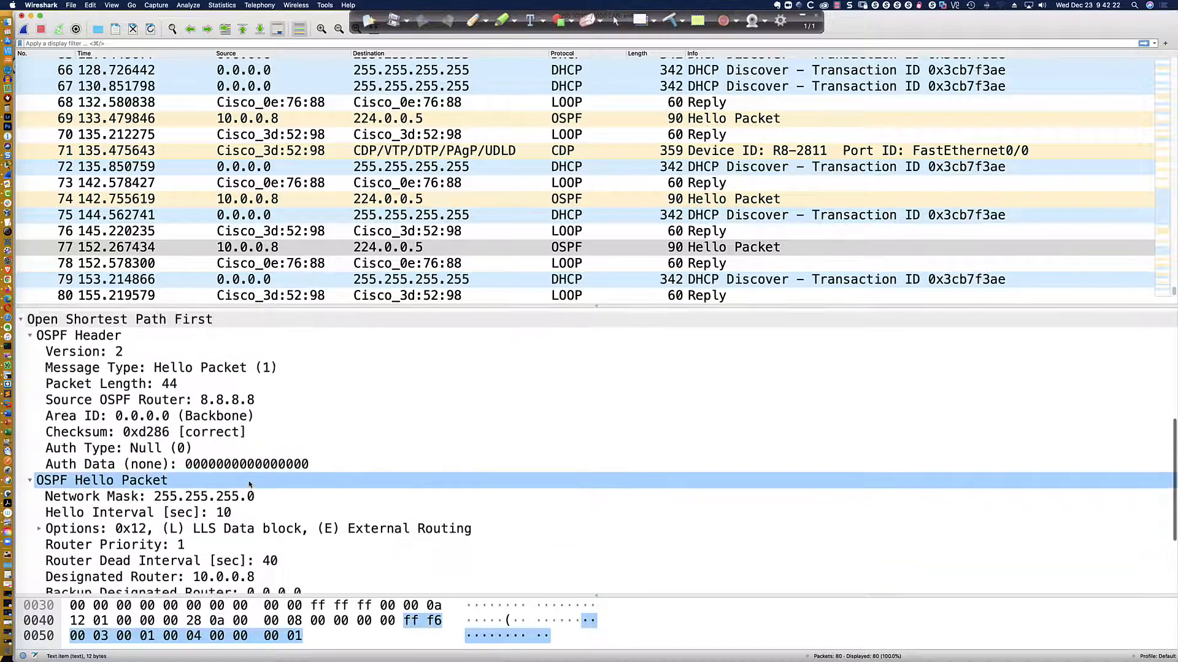
pyautogui.scroll(2, 249, 485)
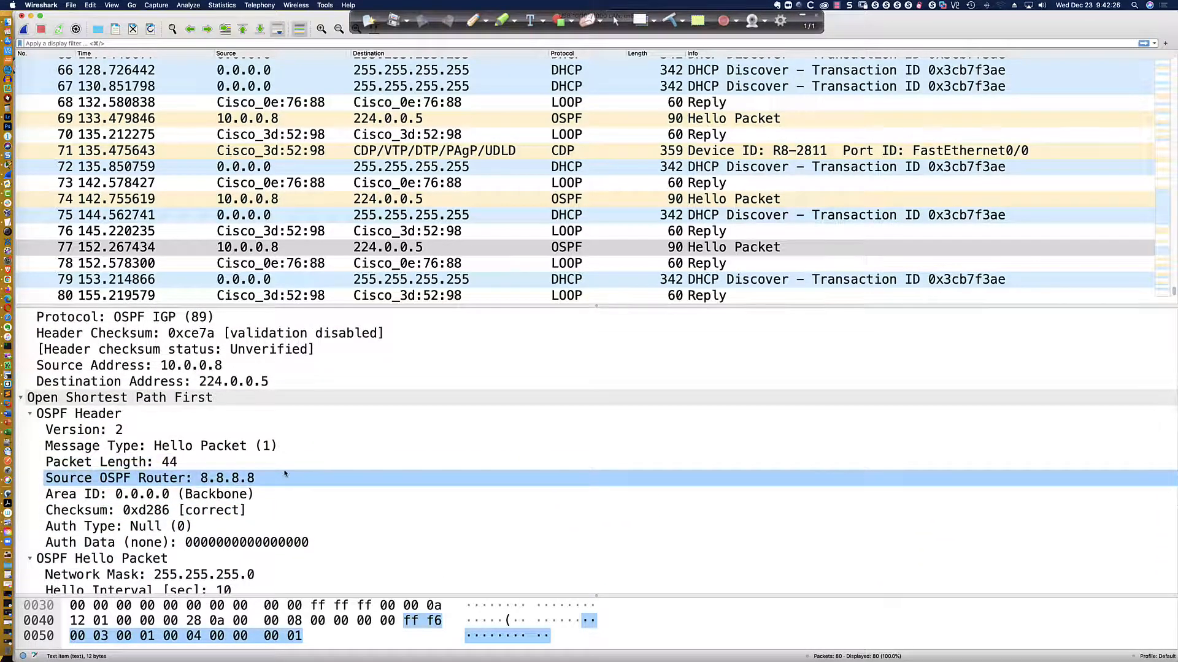
pyautogui.scroll(-5, 285, 473)
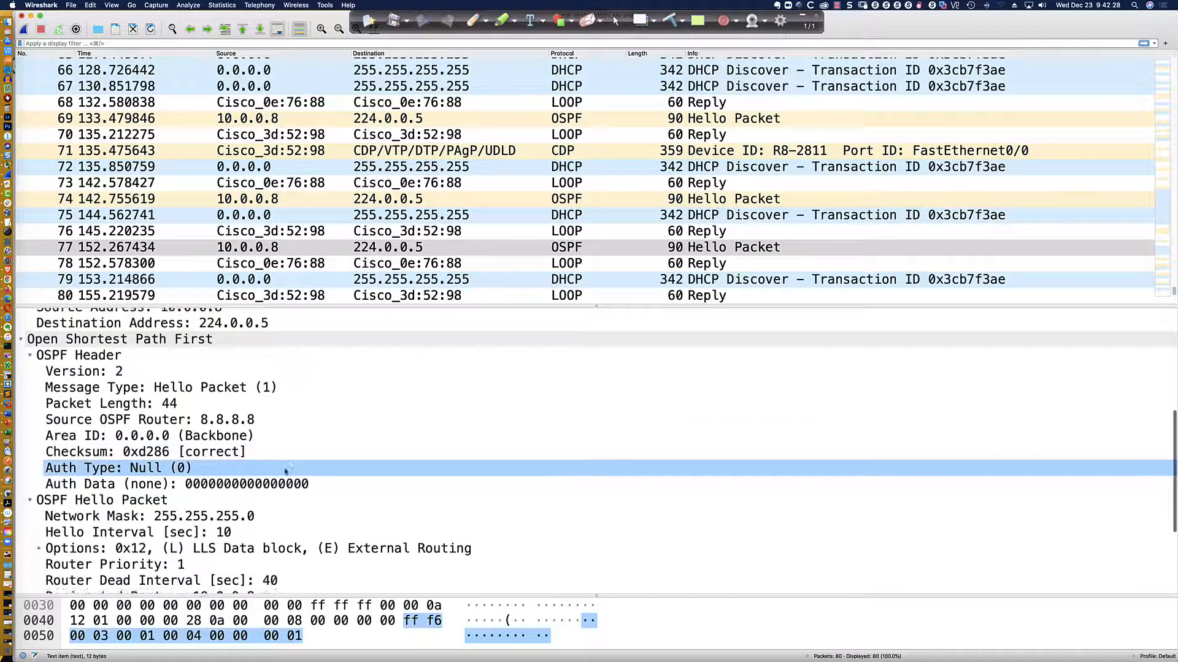
pyautogui.scroll(2, 285, 471)
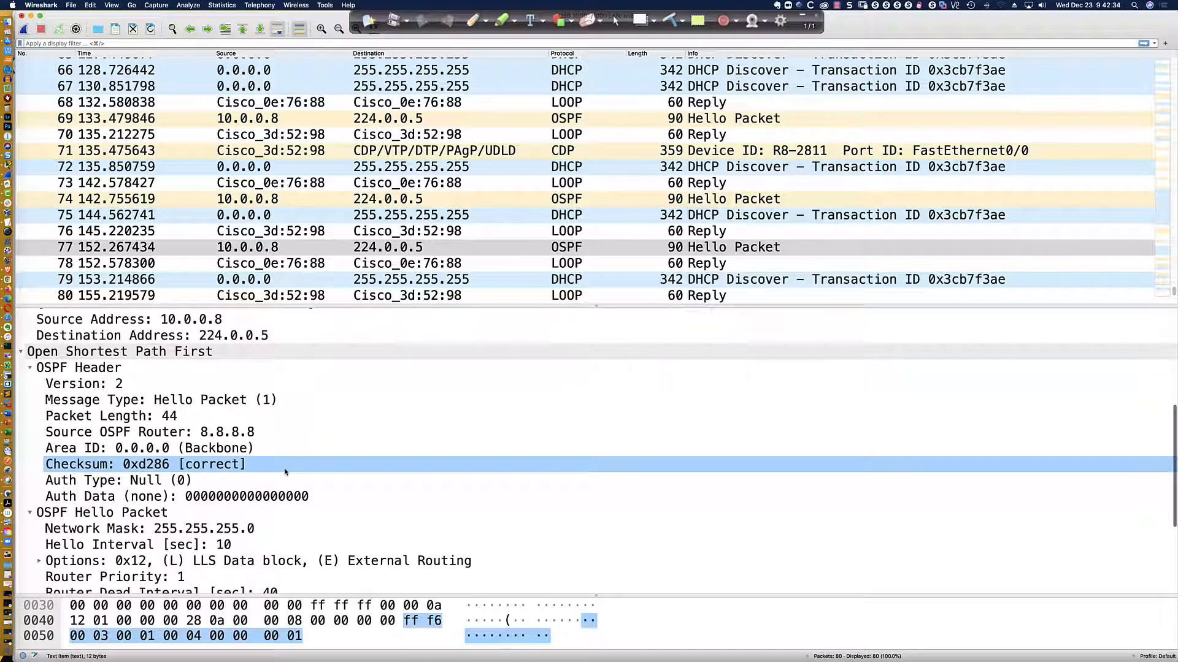
pyautogui.scroll(1, 285, 472)
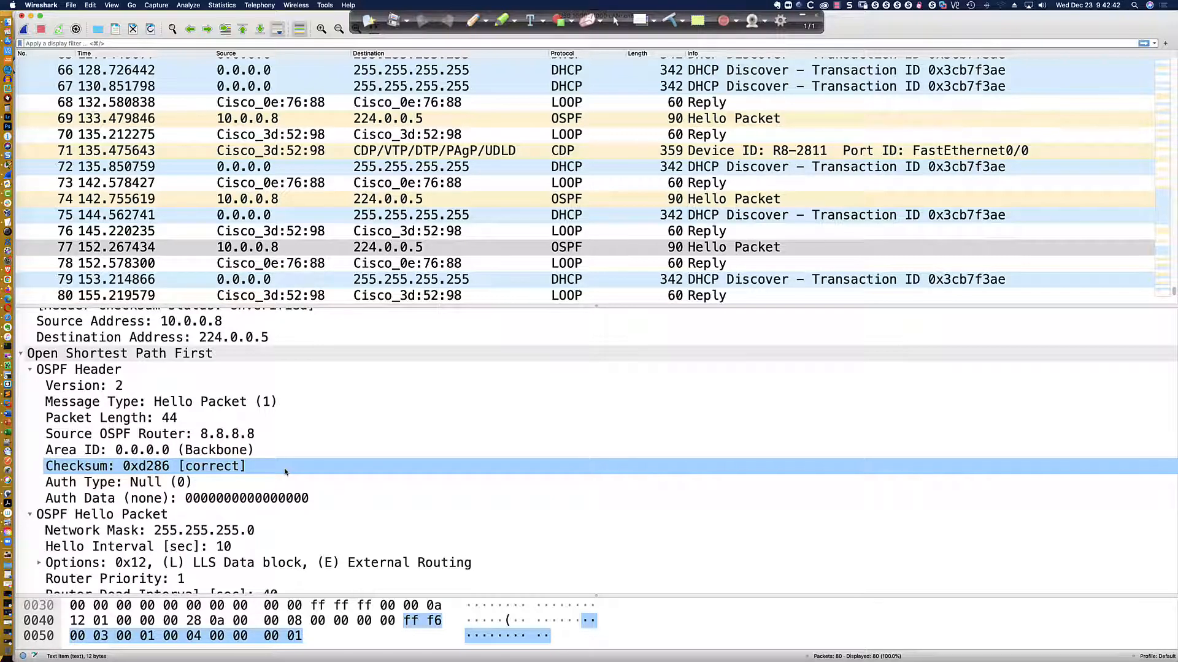
# - Examine the IPv4 header's time to live, protocol, and source and destination addresses, plus the OSPF Header fields, in frame 77
pyautogui.scroll(5, 269, 444)
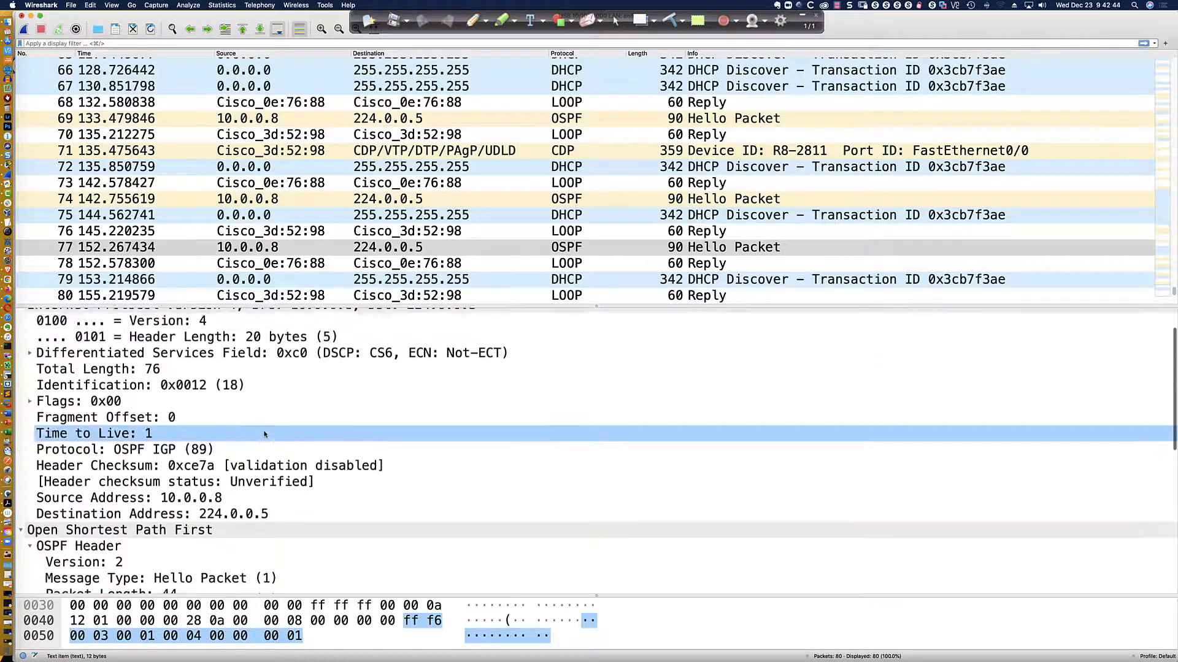
pyautogui.scroll(1, 265, 434)
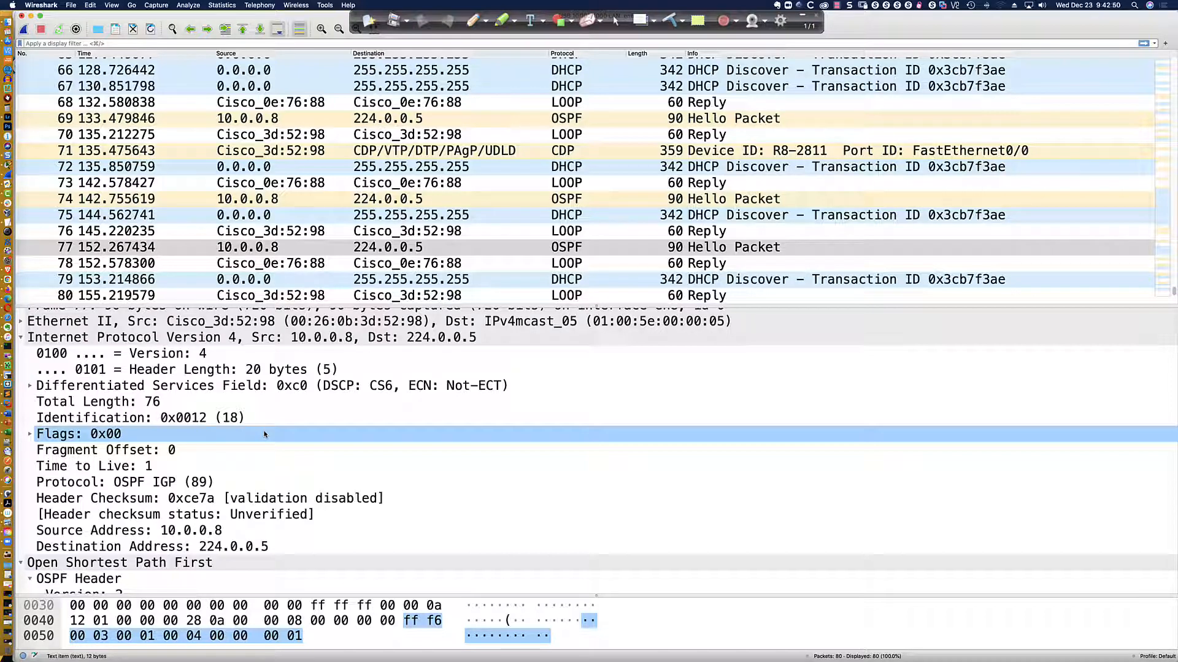
pyautogui.scroll(-3, 264, 435)
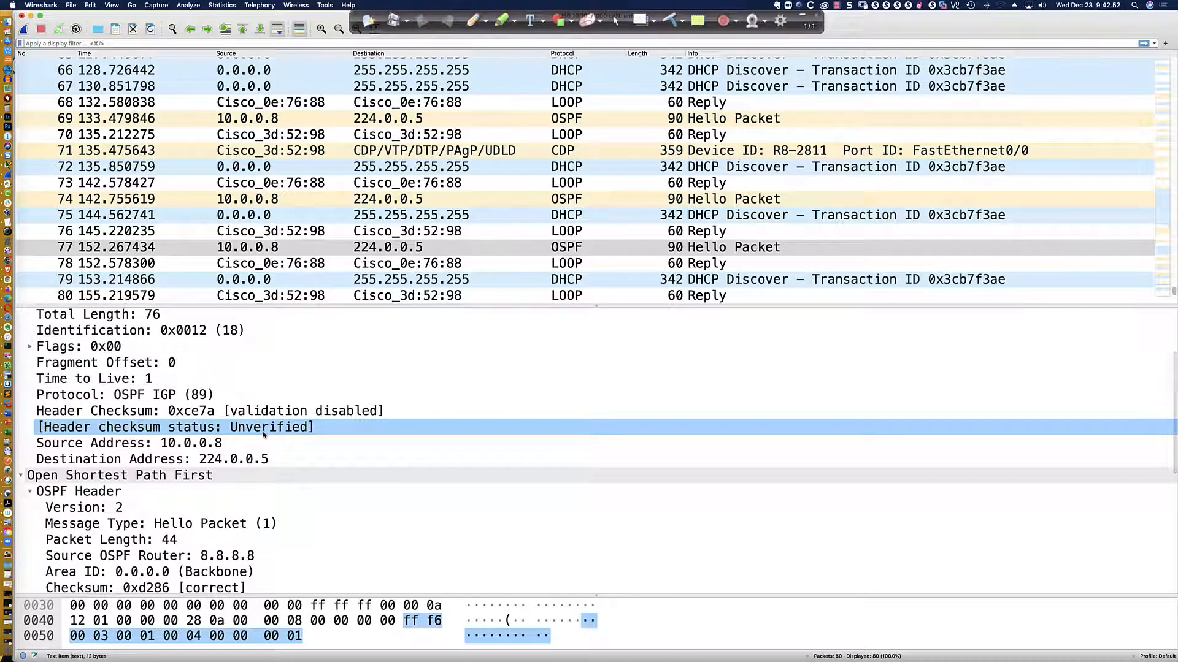
pyautogui.scroll(-1, 265, 434)
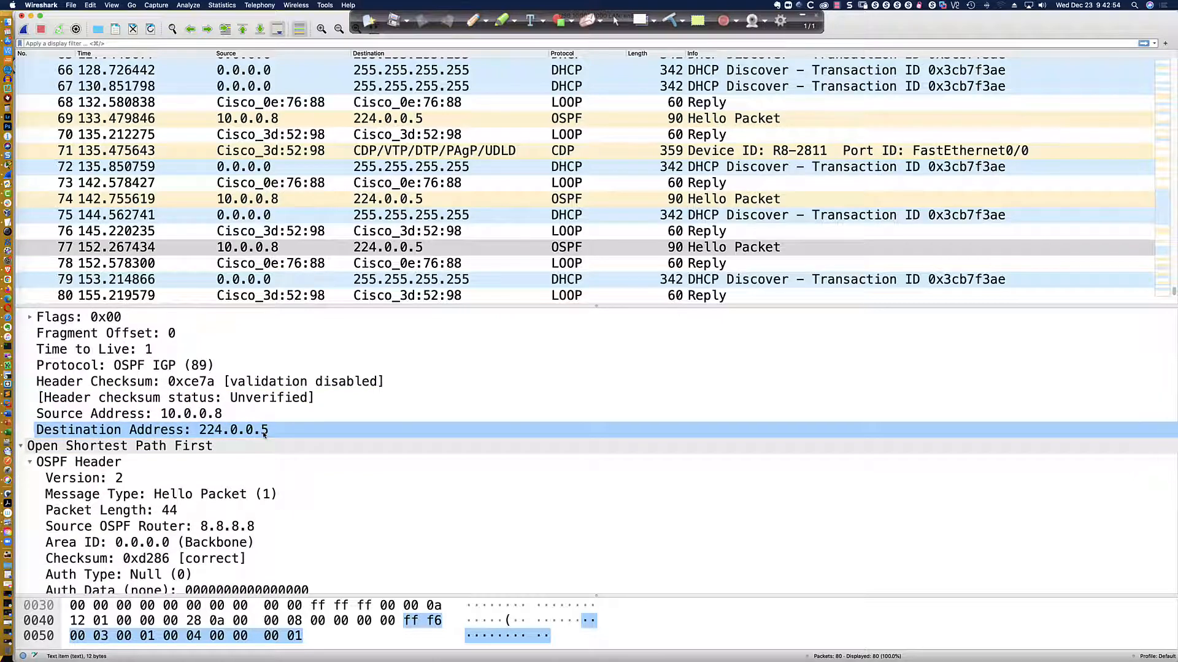
pyautogui.scroll(-3, 265, 434)
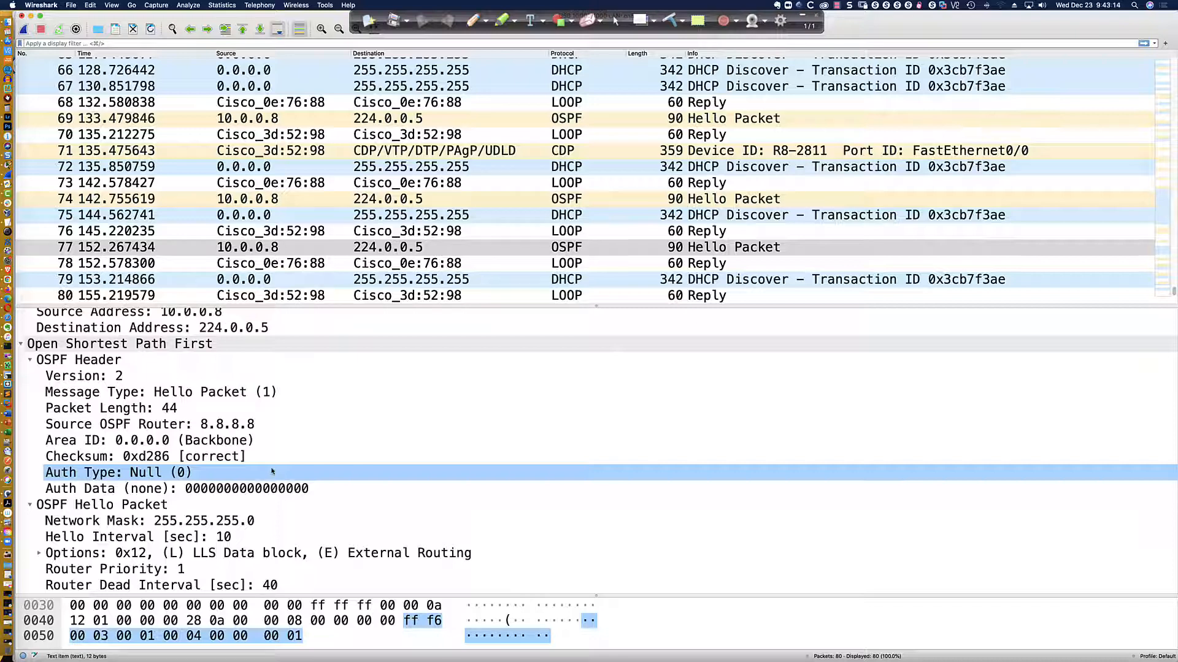
# - Switch to Packet Tracer and replace the pending default command at R1's OSPF prompt with a bare passive-interface
pyautogui.click(233, 462)
pyautogui.press('super+Tab')
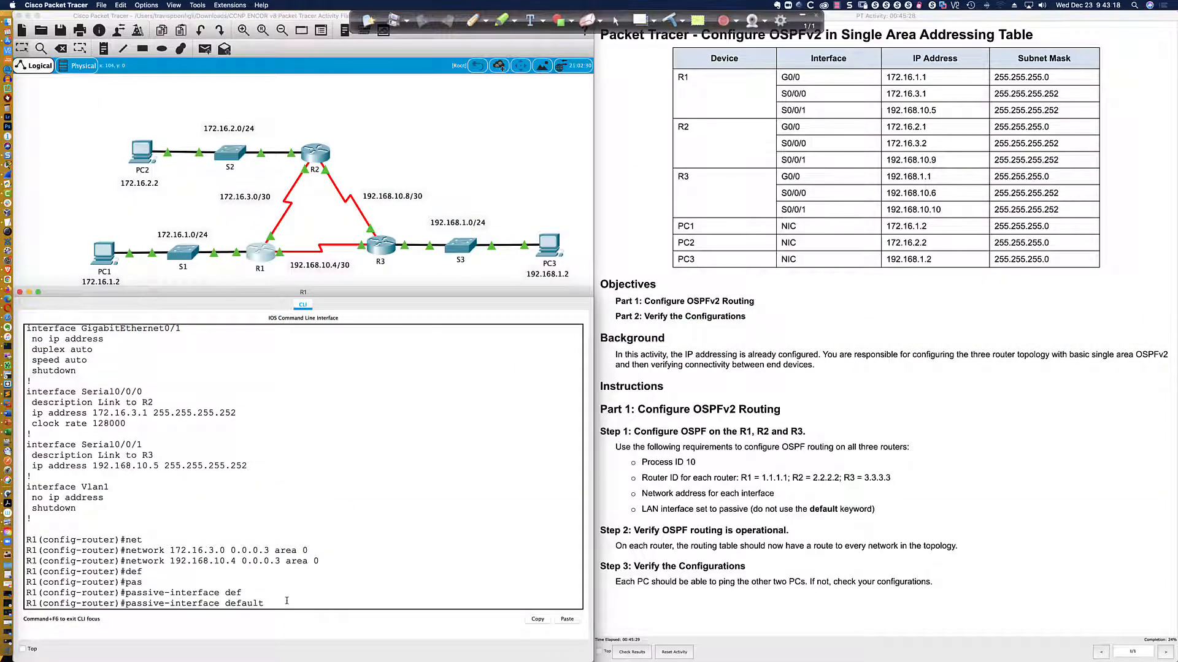
pyautogui.press('BackSpace')
pyautogui.press('BackSpace')
pyautogui.press('BackSpace')
pyautogui.press('BackSpace')
pyautogui.press('BackSpace')
pyautogui.press('BackSpace')
pyautogui.press('BackSpace')
pyautogui.press('BackSpace')
pyautogui.press('BackSpace')
pyautogui.press('BackSpace')
pyautogui.press('BackSpace')
pyautogui.press('BackSpace')
pyautogui.press('BackSpace')
pyautogui.press('BackSpace')
pyautogui.press('BackSpace')
pyautogui.press('BackSpace')
pyautogui.press('BackSpace')
pyautogui.press('BackSpace')
pyautogui.press('BackSpace')
pyautogui.press('BackSpace')
pyautogui.press('BackSpace')
pyautogui.press('BackSpace')
pyautogui.press('BackSpace')
pyautogui.press('BackSpace')
pyautogui.press('BackSpace')
pyautogui.press('BackSpace')
pyautogui.write('pas')
pyautogui.press('Tab')
pyautogui.write('def')
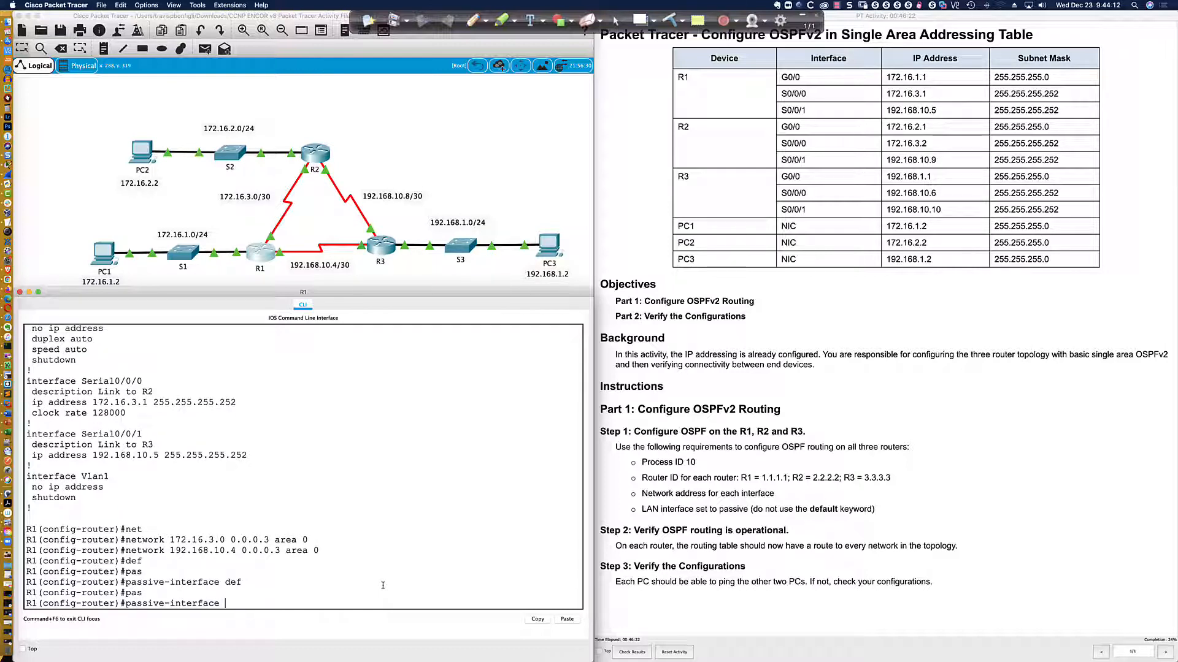
pyautogui.press('Tab')
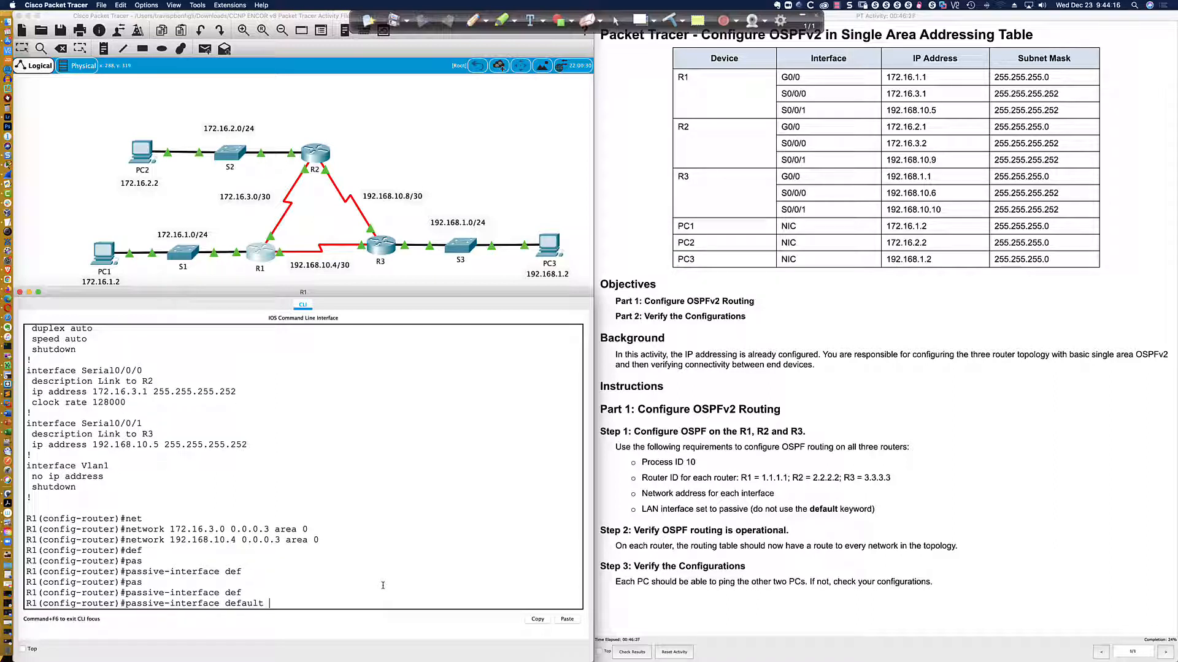
pyautogui.press('BackSpace')
pyautogui.press('BackSpace')
pyautogui.press('BackSpace')
pyautogui.press('BackSpace')
pyautogui.press('BackSpace')
pyautogui.press('BackSpace')
pyautogui.press('BackSpace')
pyautogui.press('BackSpace')
pyautogui.press('BackSpace')
# - Complete R1's passive-interface command with gi0/0 to make its LAN interface passive in OSPF
pyautogui.scroll(5, 247, 381)
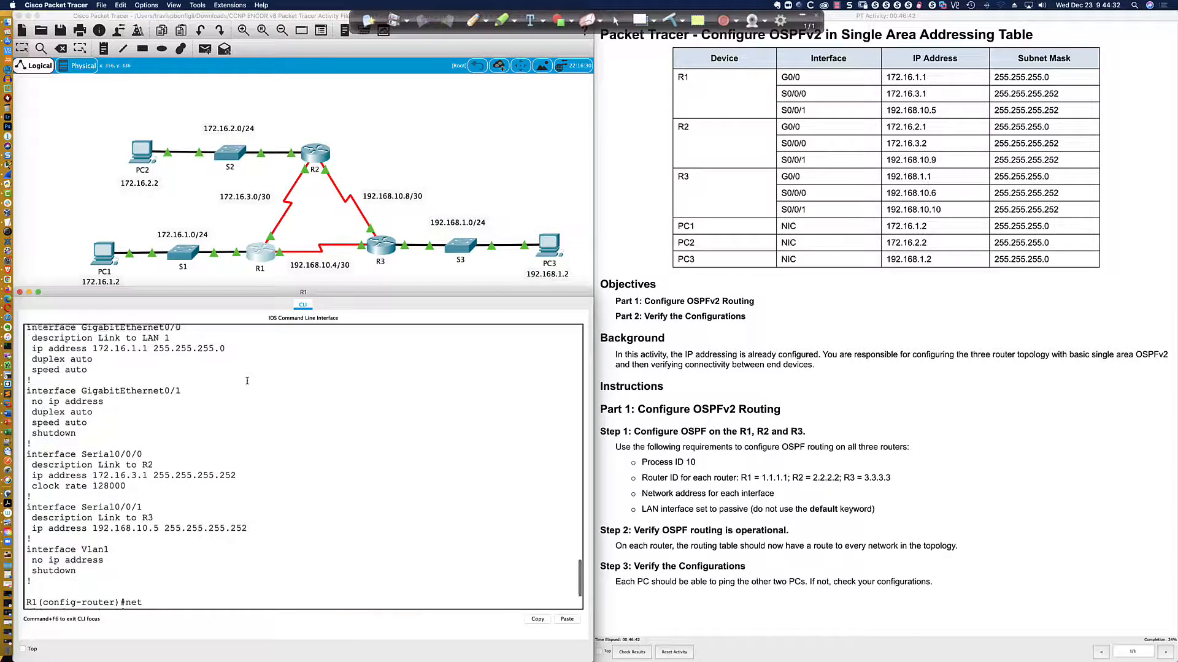
pyautogui.scroll(-5, 309, 490)
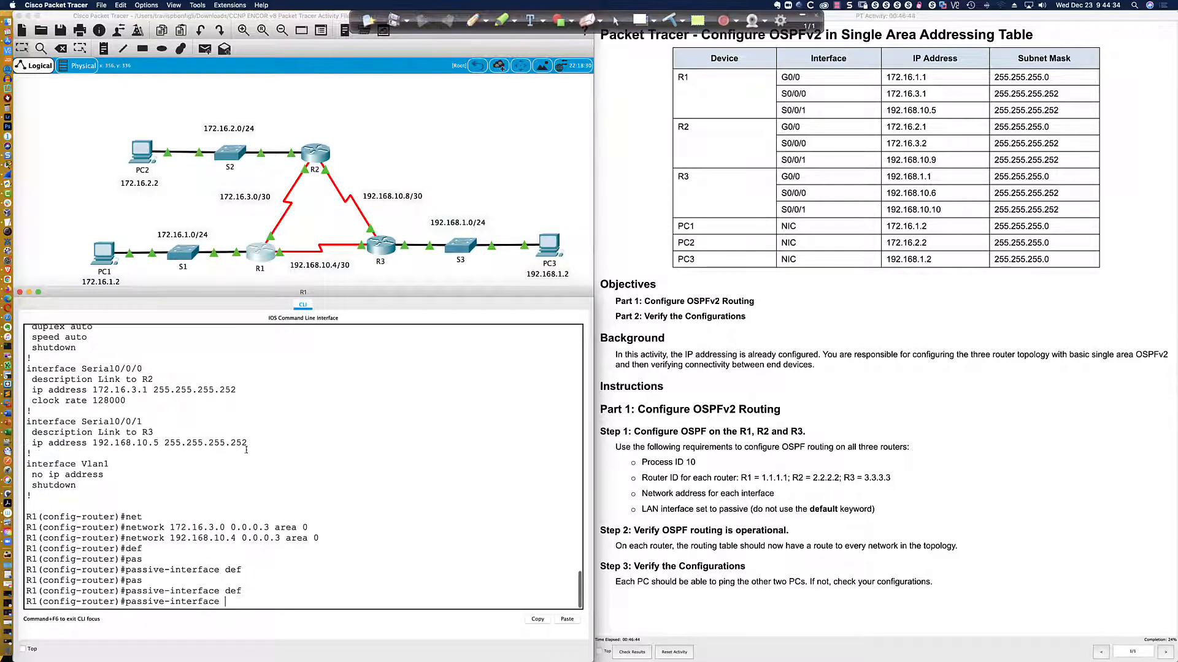
pyautogui.write('gi0/0')
pyautogui.press('Return')
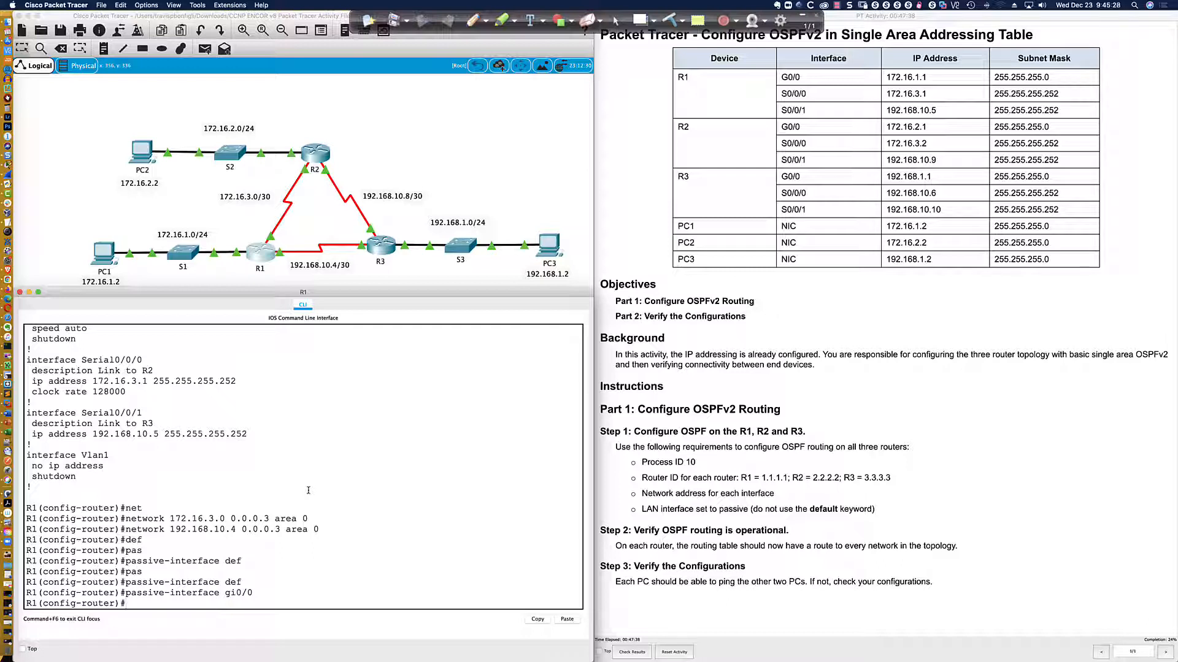
# - Advertise R1's LAN network 172.16.1.0 with wildcard 0.0.0.255 in OSPF area 0
pyautogui.write('net')
pyautogui.press('Tab')
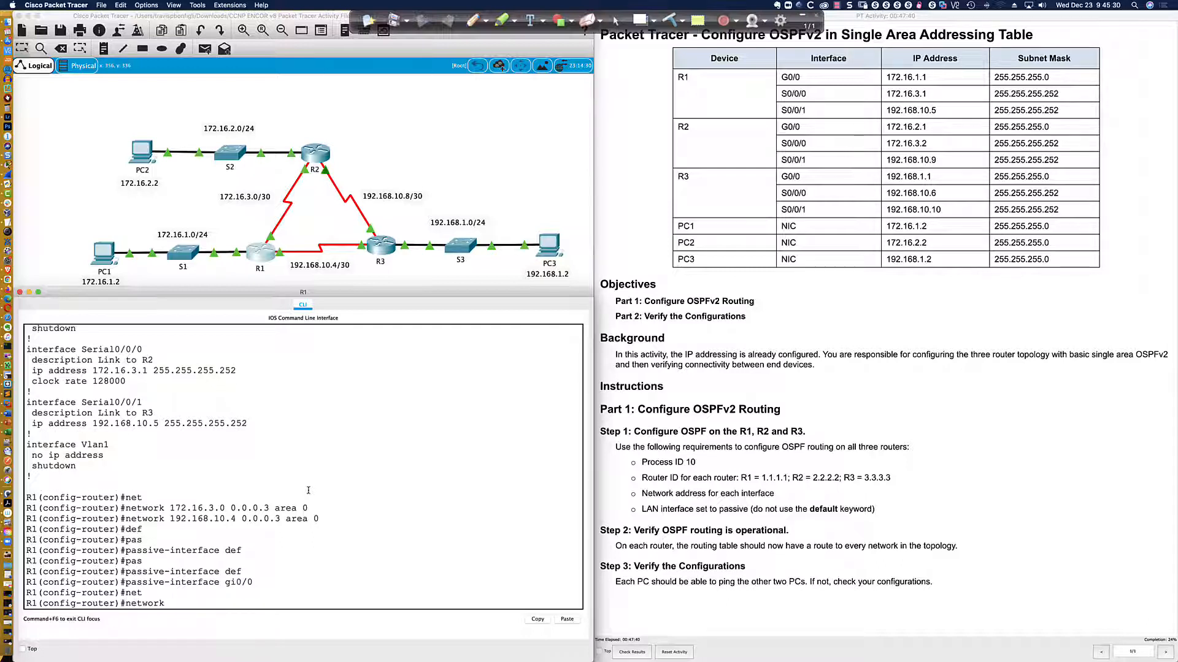
pyautogui.write('172.16.1.0 0.0.0.255')
pyautogui.write('area 0')
pyautogui.press('Return')
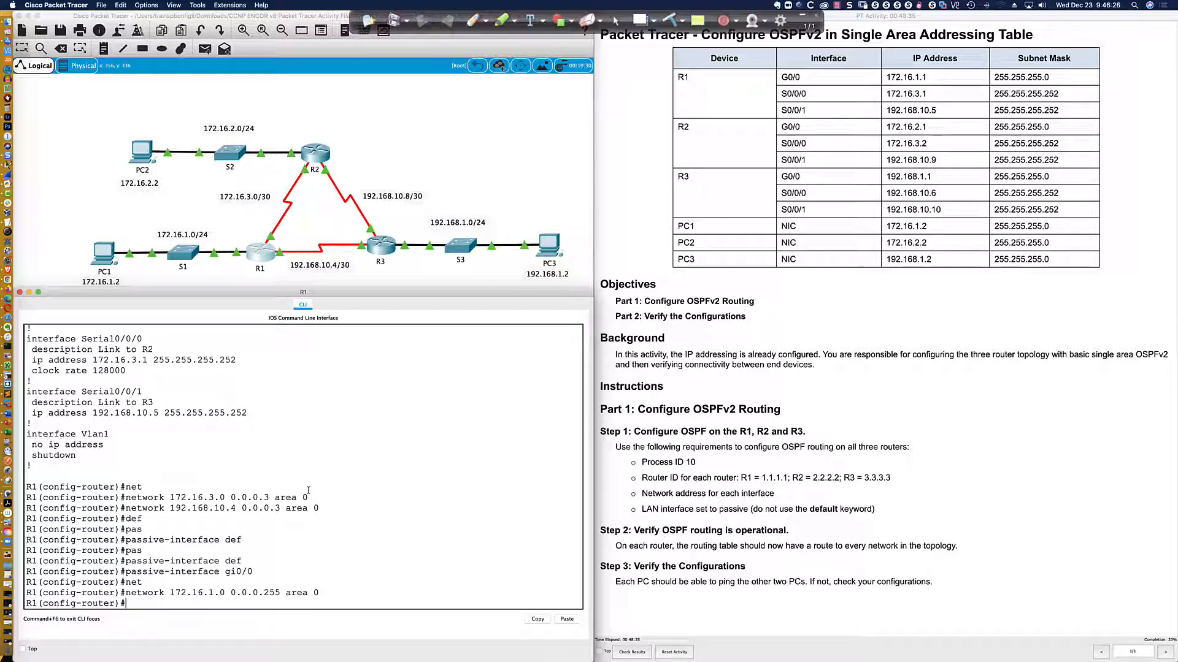
# - Highlight R1's passive-interface gi0/0 command and its 172.16.1.0 network statement to compare them
pyautogui.moveTo(125, 571); pyautogui.dragTo(251, 572)
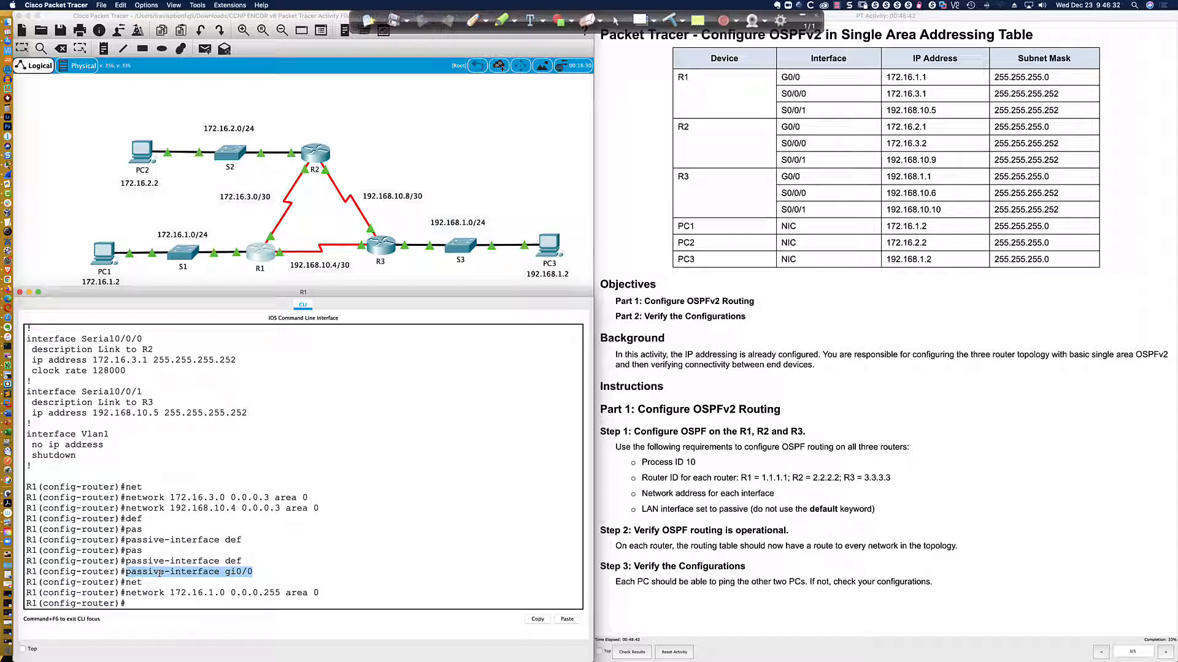
pyautogui.moveTo(147, 592); pyautogui.dragTo(309, 593)
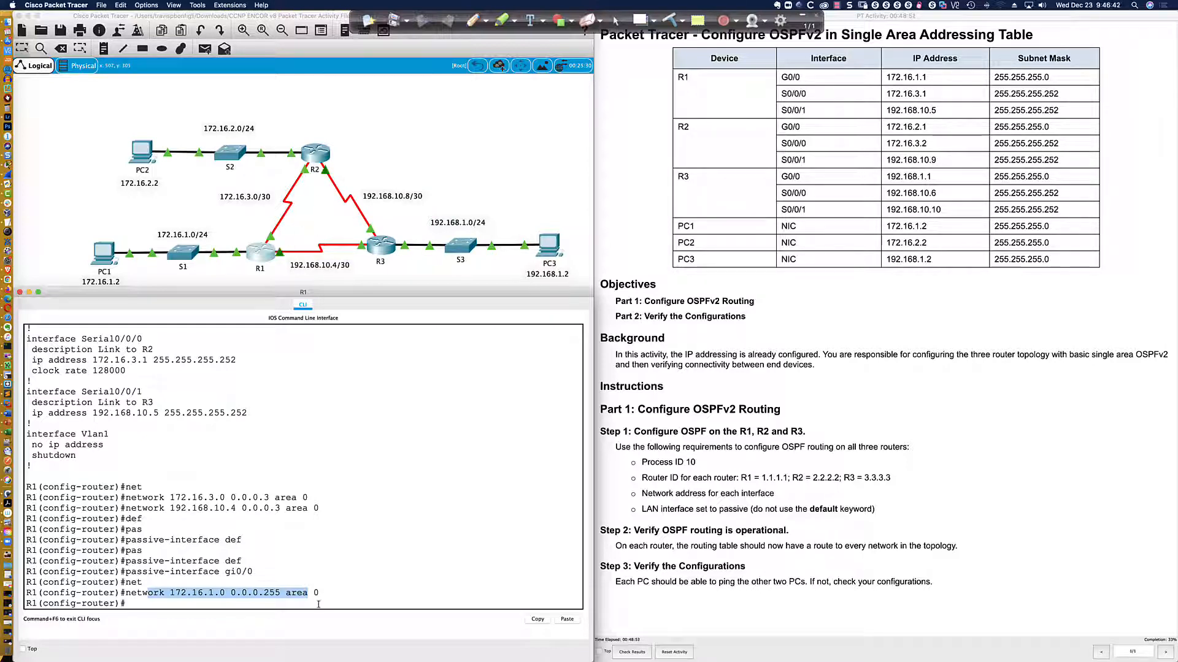
pyautogui.click(362, 604)
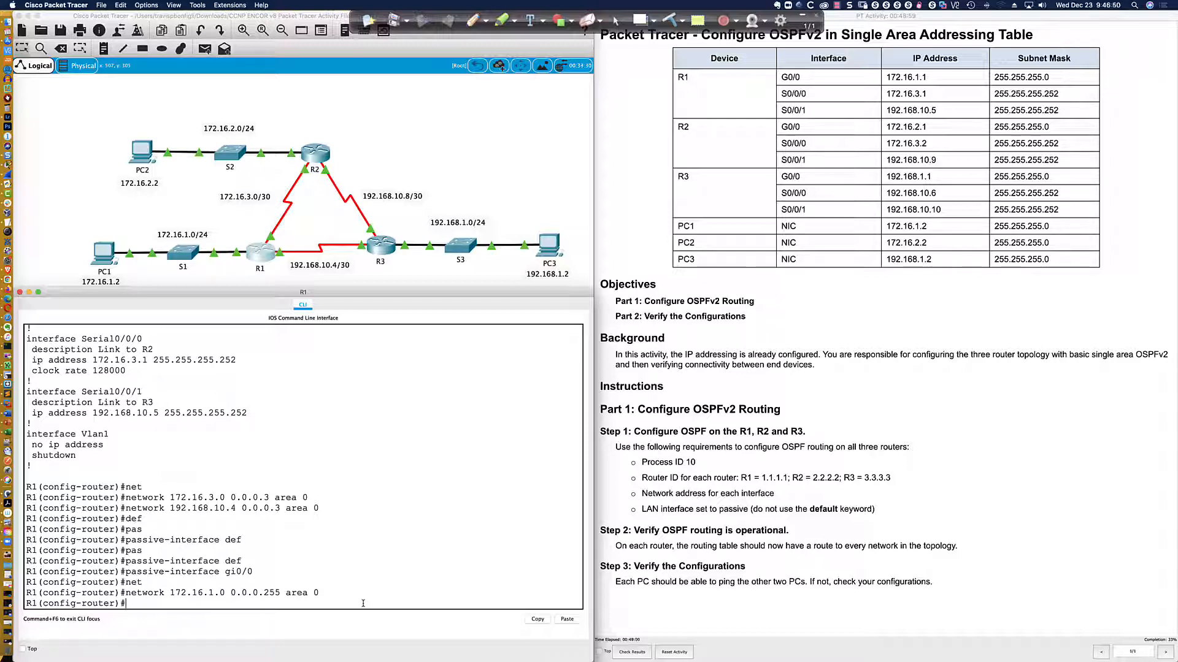
# - End configuration mode on R1 and save its configuration with wri mem
pyautogui.press('Return')
pyautogui.press('Return')
pyautogui.write('end')
pyautogui.press('Return')
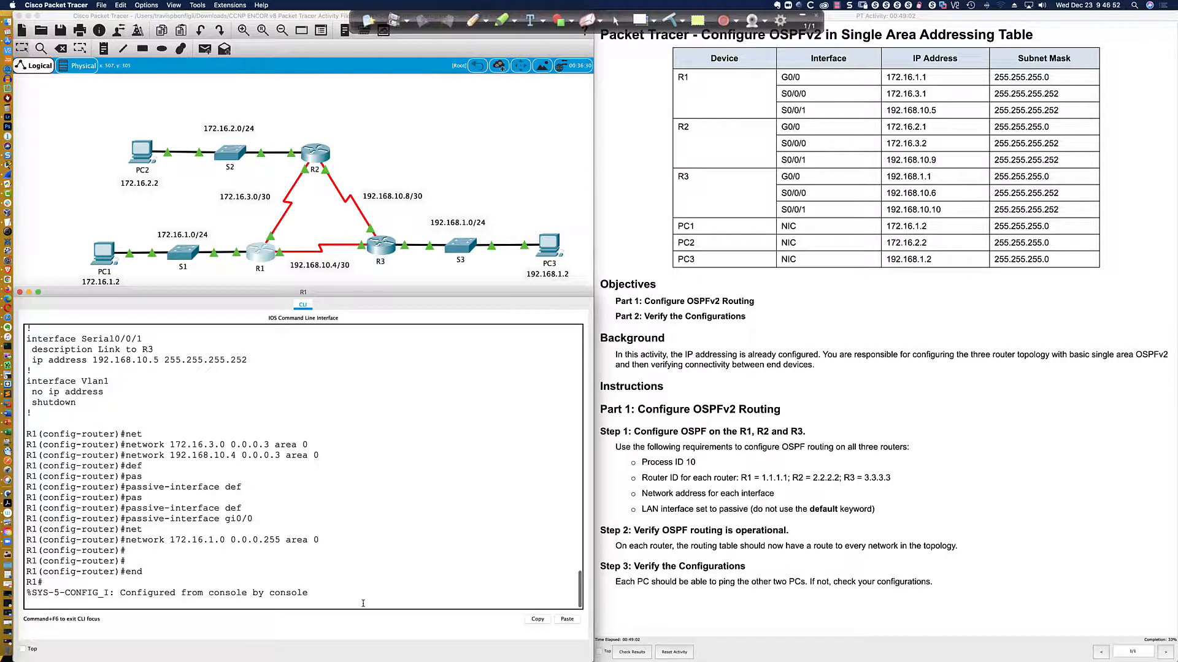
pyautogui.press('Return')
pyautogui.press('Return')
pyautogui.write('wri mem')
pyautogui.press('Return')
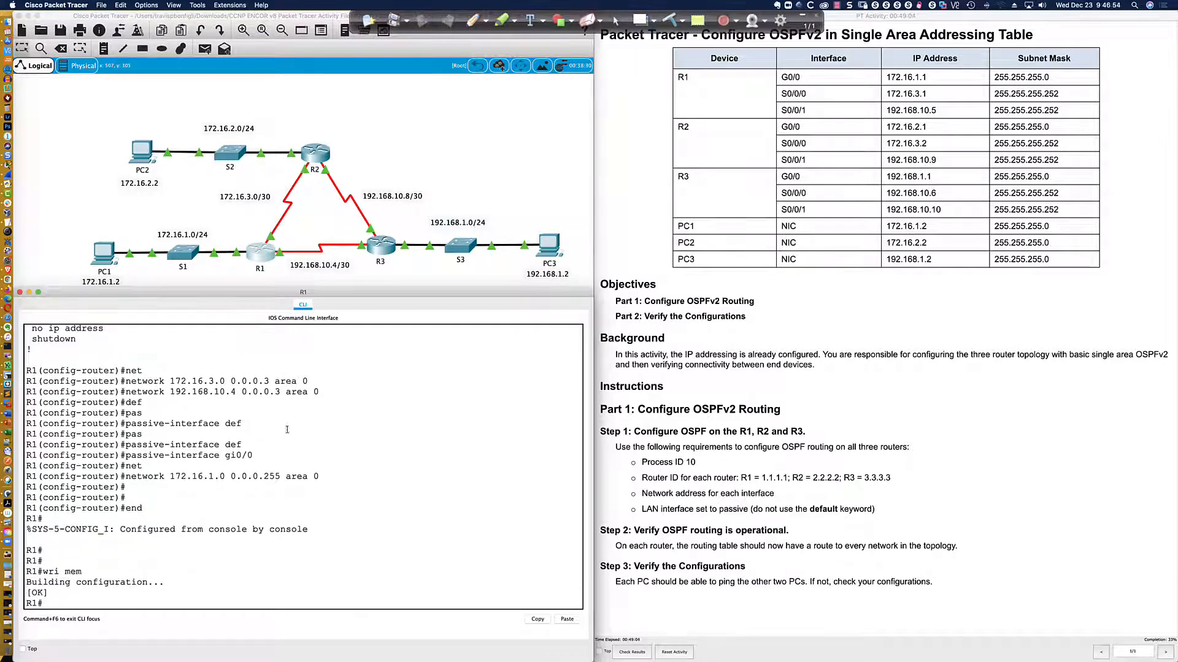
# - Open R2's command line, place and enlarge its window below the topology, and start the console session
pyautogui.click(315, 152)
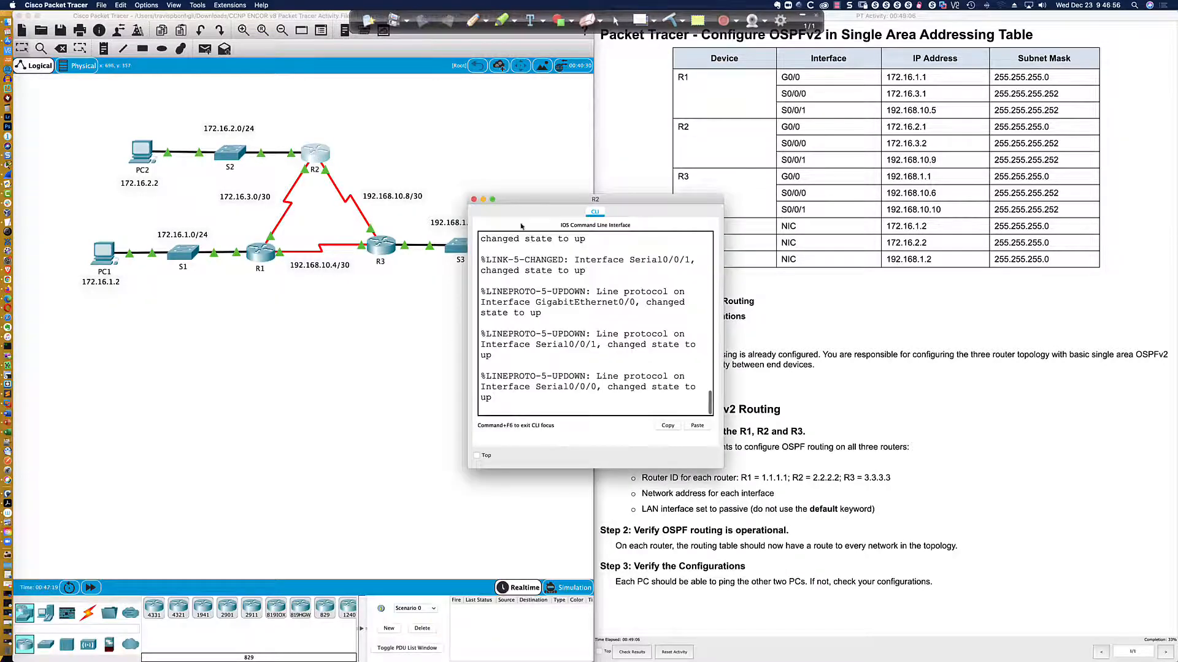
pyautogui.moveTo(557, 191); pyautogui.dragTo(102, 396)
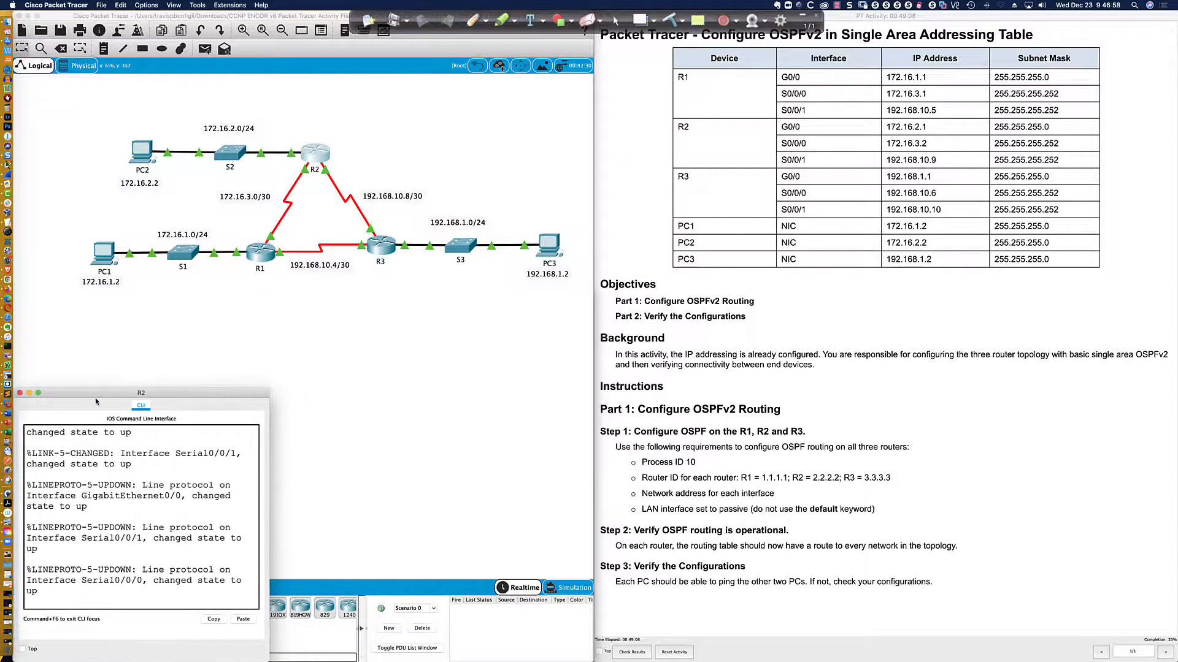
pyautogui.moveTo(268, 391); pyautogui.dragTo(592, 287)
pyautogui.press('Return')
pyautogui.press('Return')
pyautogui.press('Return')
pyautogui.press('Return')
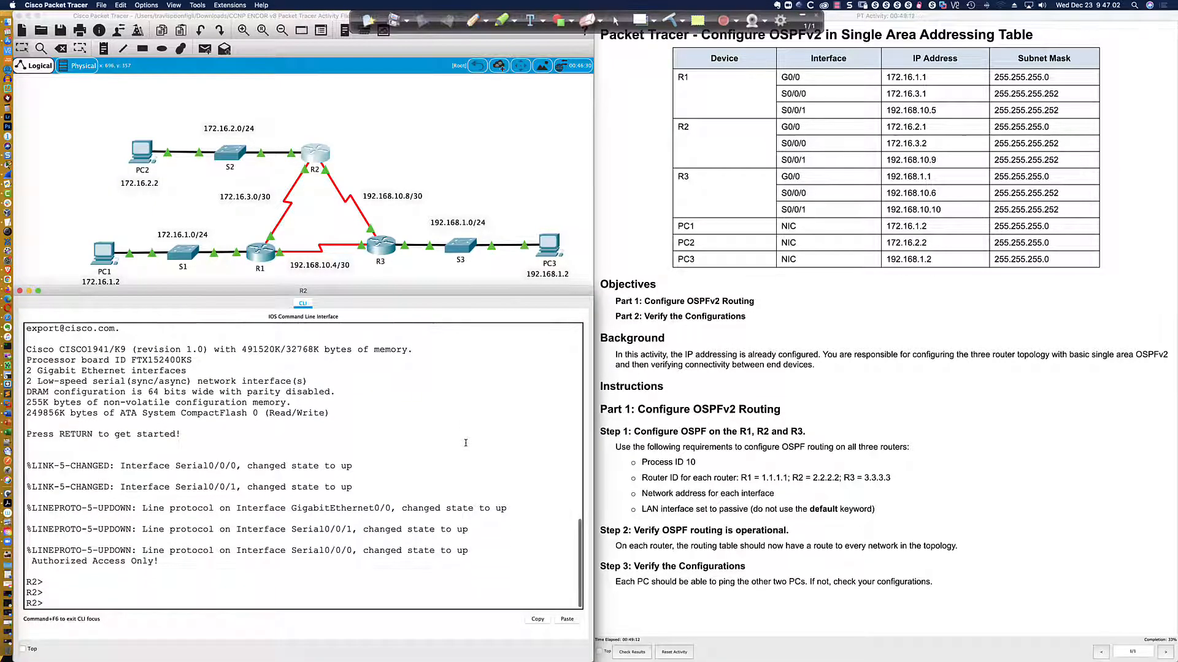
# - Enter privileged and global configuration modes on R2 and start OSPF process 10
pyautogui.write('en')
pyautogui.press('Return')
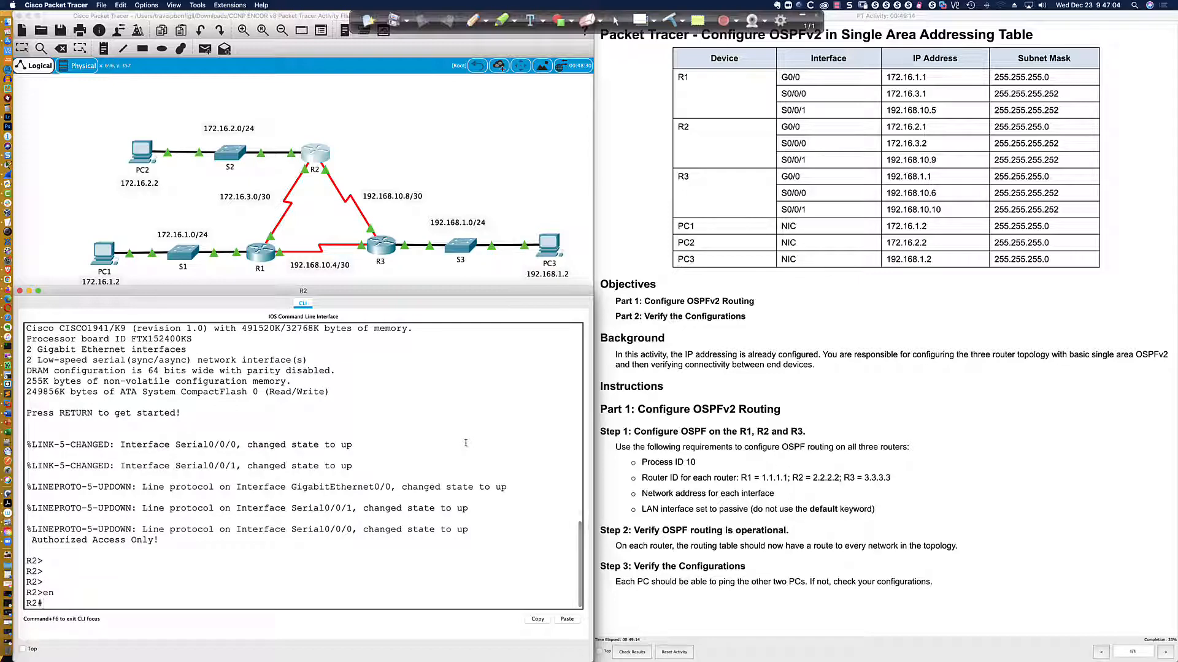
pyautogui.write('conf t')
pyautogui.press('Return')
pyautogui.write('router os')
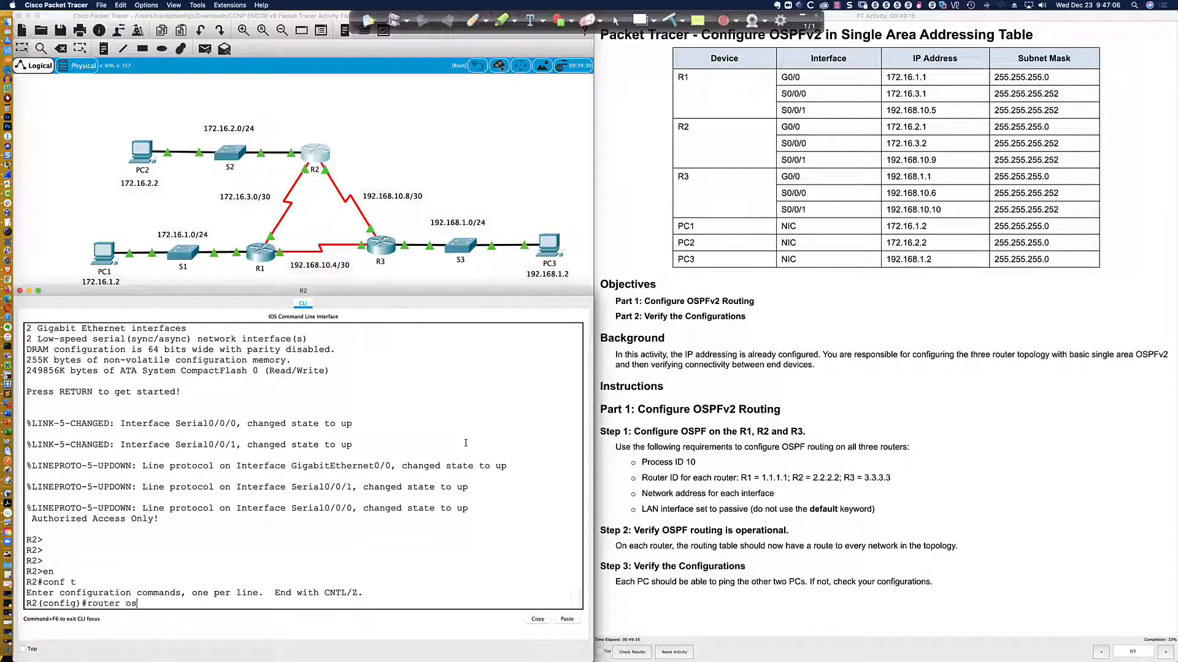
pyautogui.write('pf 10')
pyautogui.press('Return')
# - Set R2's OSPF router ID to 2.2.2.2
pyautogui.write('router)#r')
pyautogui.press('Tab')
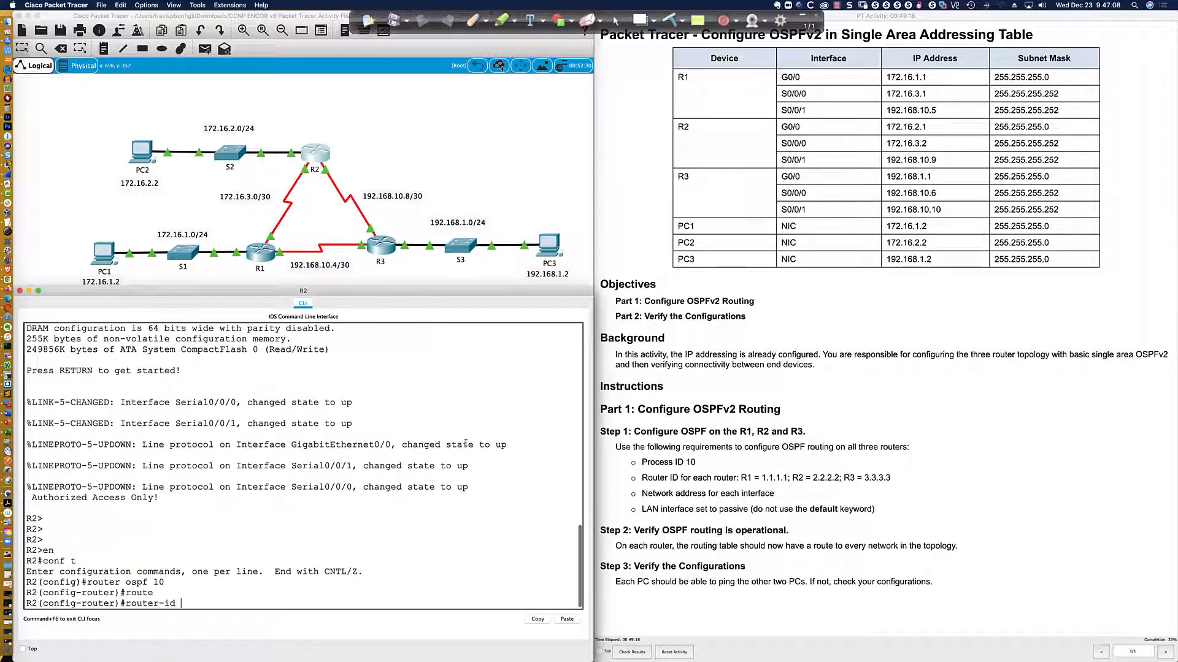
pyautogui.write('r-id 2.2.2.2')
pyautogui.press('Return')
pyautogui.write('pas')
pyautogui.press('Tab')
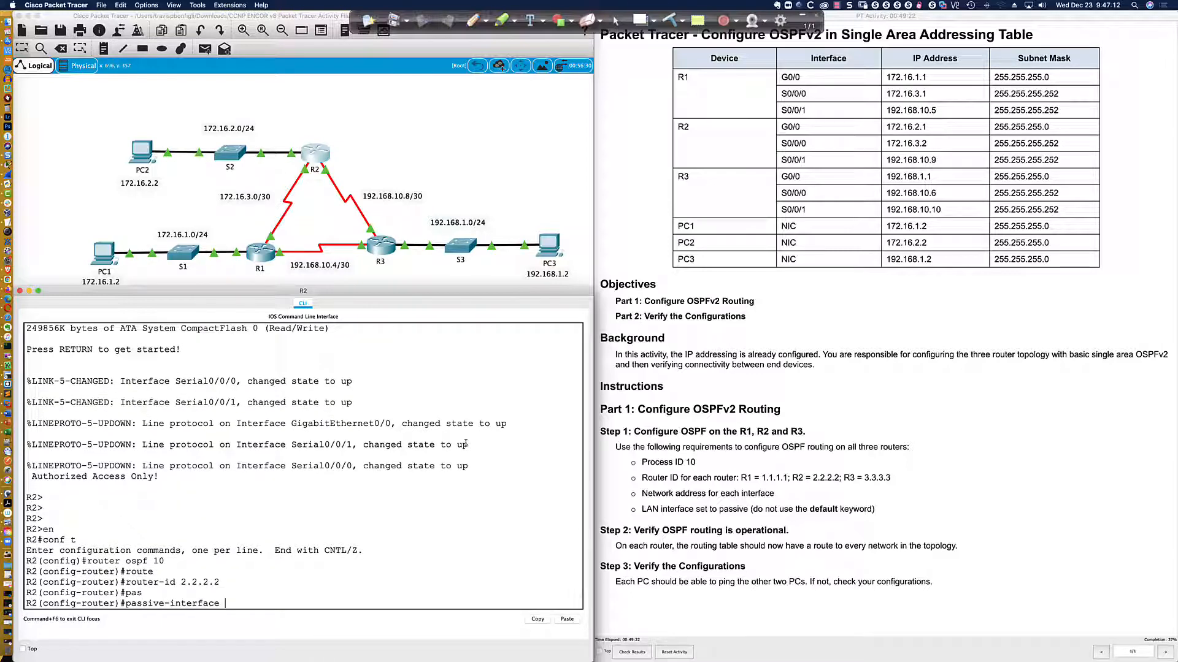
pyautogui.press('BackSpace')
pyautogui.press('BackSpace')
pyautogui.press('BackSpace')
pyautogui.press('BackSpace')
pyautogui.press('BackSpace')
pyautogui.press('BackSpace')
pyautogui.press('BackSpace')
pyautogui.press('BackSpace')
pyautogui.press('BackSpace')
pyautogui.press('BackSpace')
pyautogui.press('BackSpace')
pyautogui.press('BackSpace')
pyautogui.press('BackSpace')
pyautogui.press('BackSpace')
pyautogui.press('BackSpace')
pyautogui.press('BackSpace')
pyautogui.press('BackSpace')
pyautogui.press('BackSpace')
# - List R2's IP interfaces in brief from the router configuration prompt with do sh ip int bri
pyautogui.write('do sh ip in tbri')
pyautogui.press('Return')
pyautogui.press('Up')
pyautogui.press('BackSpace')
pyautogui.press('BackSpace')
pyautogui.press('BackSpace')
pyautogui.press('BackSpace')
pyautogui.press('BackSpace')
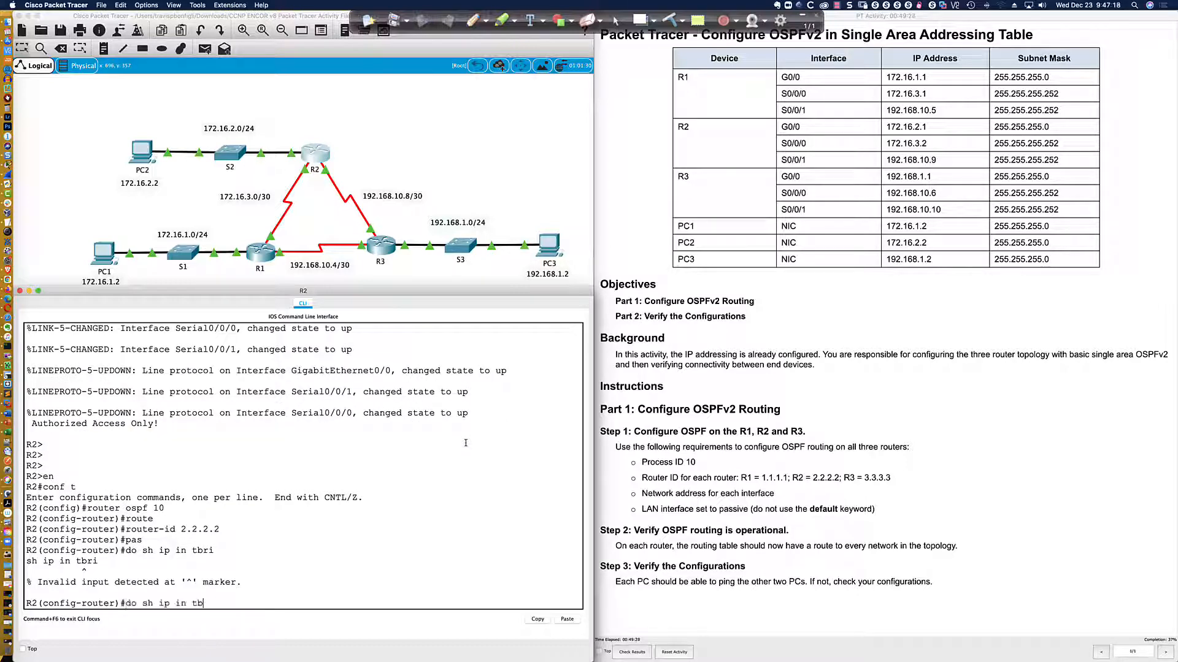
pyautogui.write('t bri')
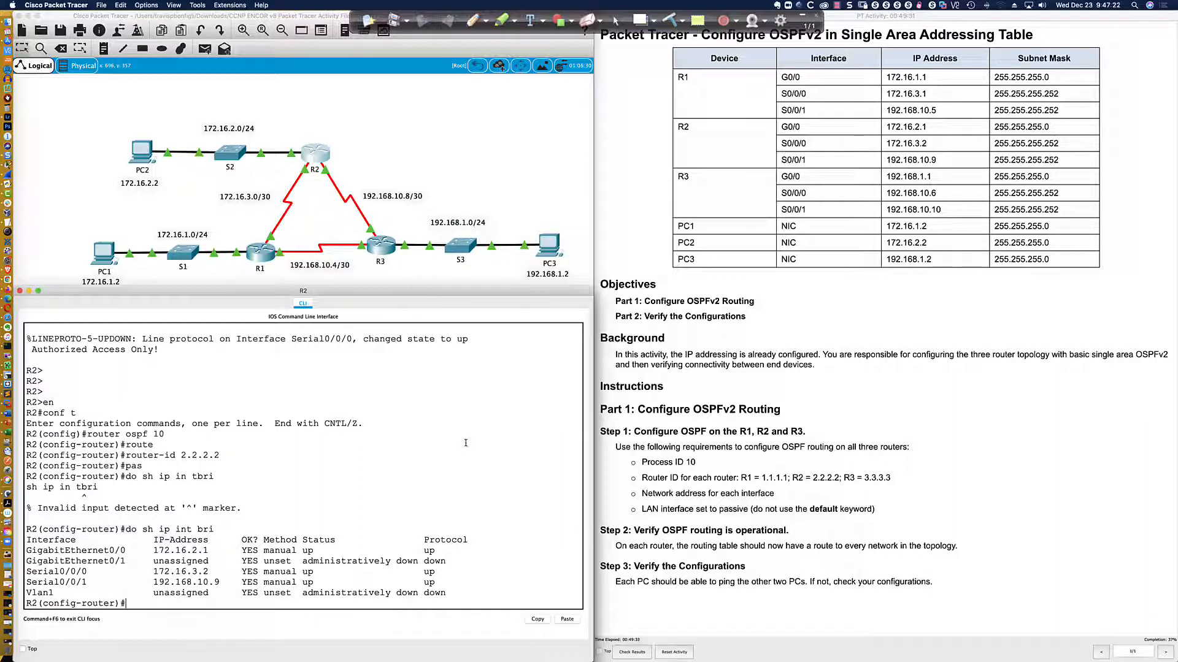
# - Make R2's LAN interface passive in OSPF with passive-interface gi0/0
pyautogui.write('pas')
pyautogui.press('Tab')
pyautogui.write('gi0/0')
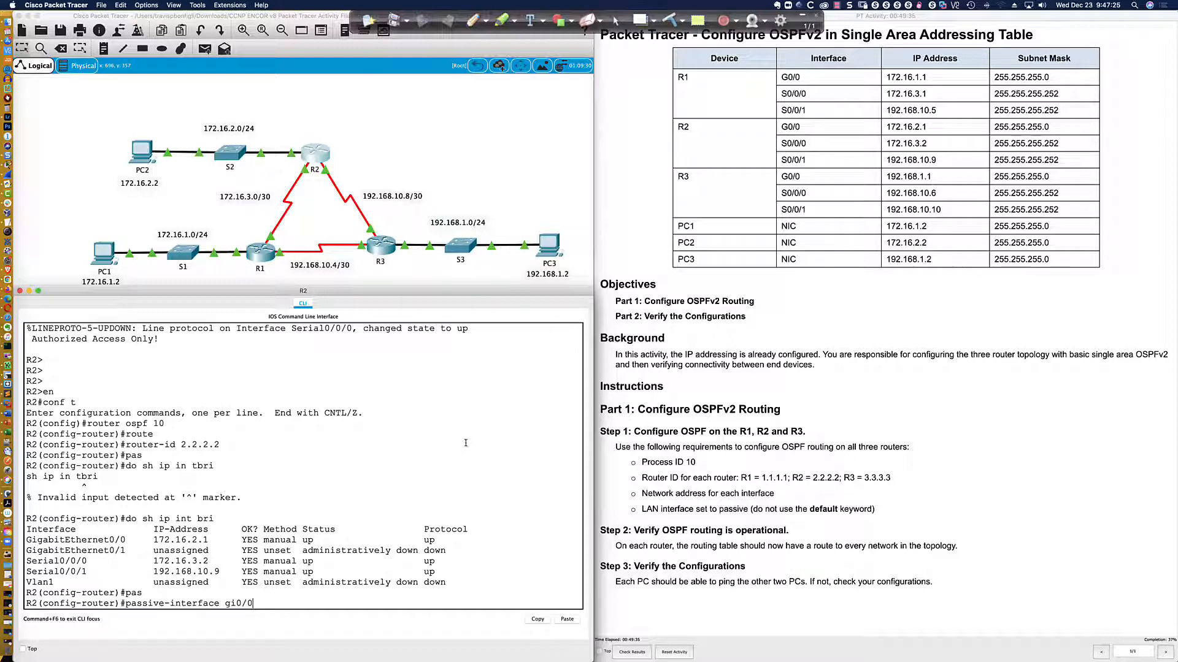
pyautogui.press('Return')
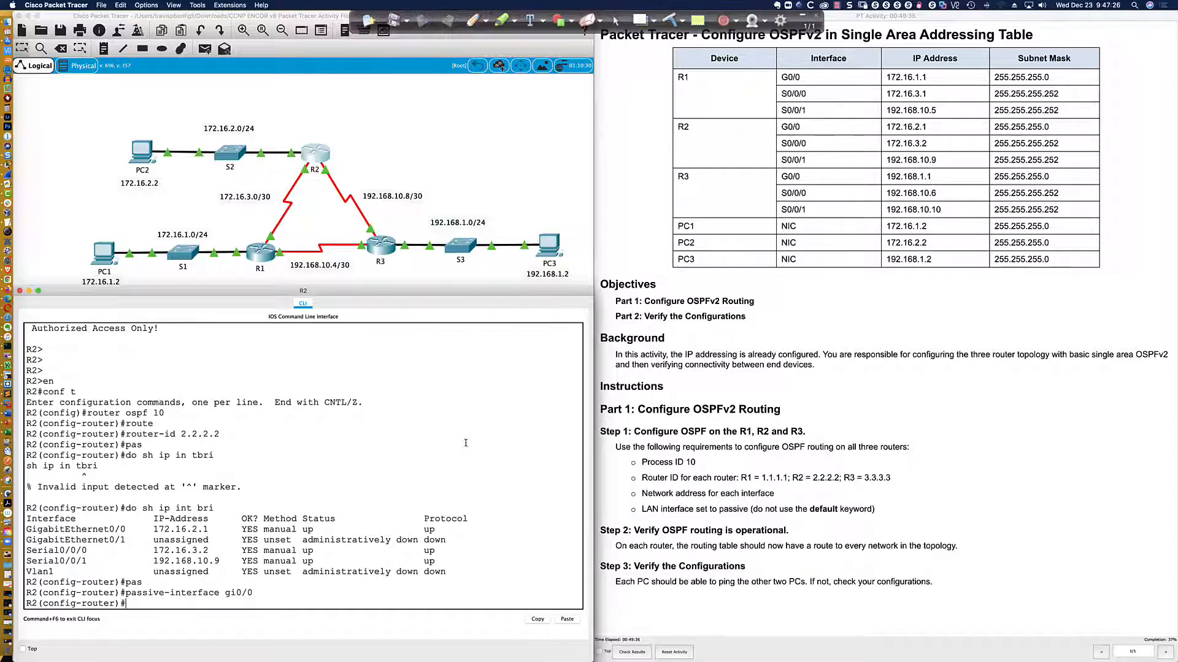
# - Advertise R2's LAN network 172.16.2.0 with wildcard 0.0.0.255 in OSPF area 0
pyautogui.write('net')
pyautogui.press('Tab')
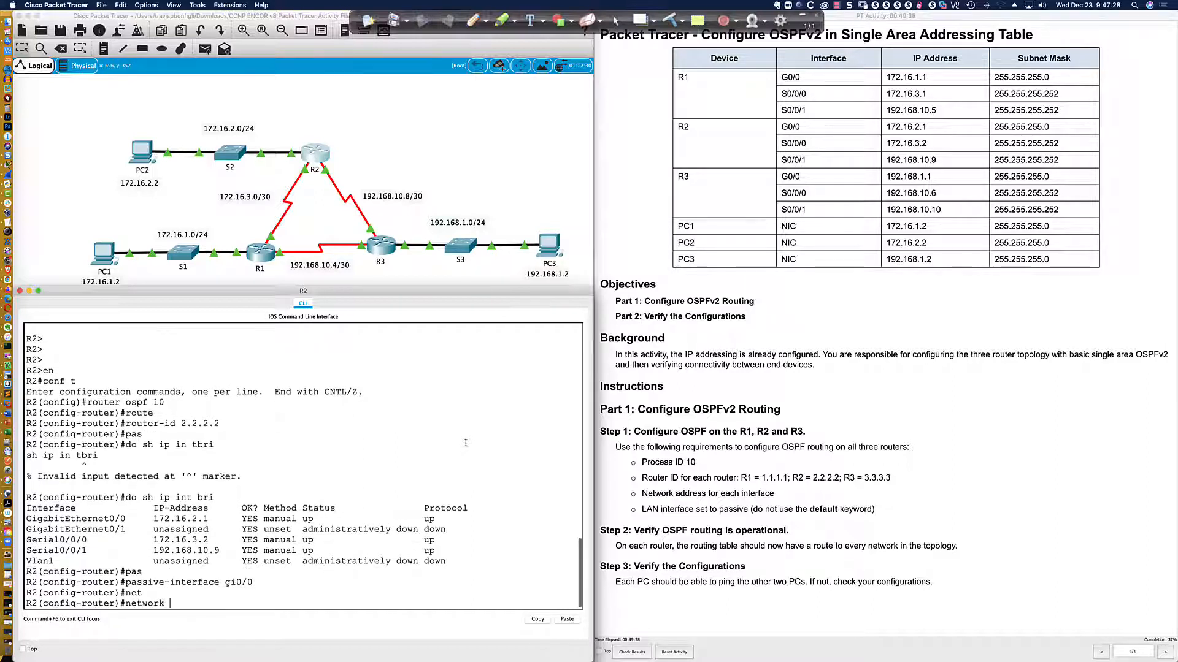
pyautogui.write('172.16.2.0 0.0.0.255')
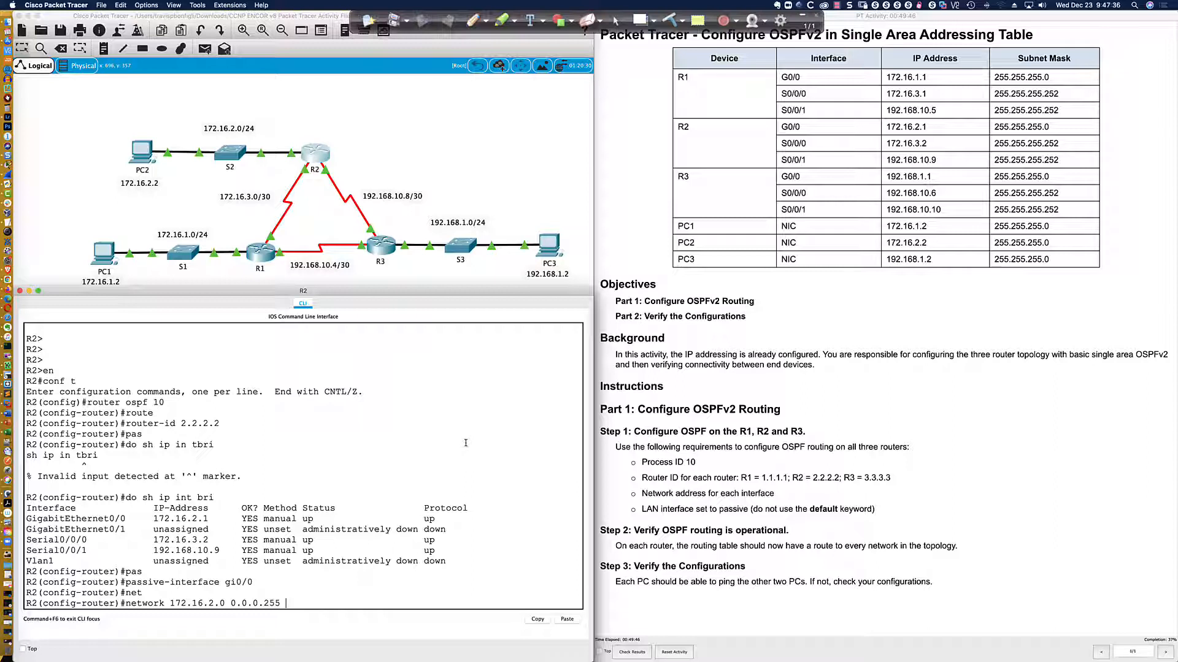
pyautogui.write(' area 0')
pyautogui.press('Return')
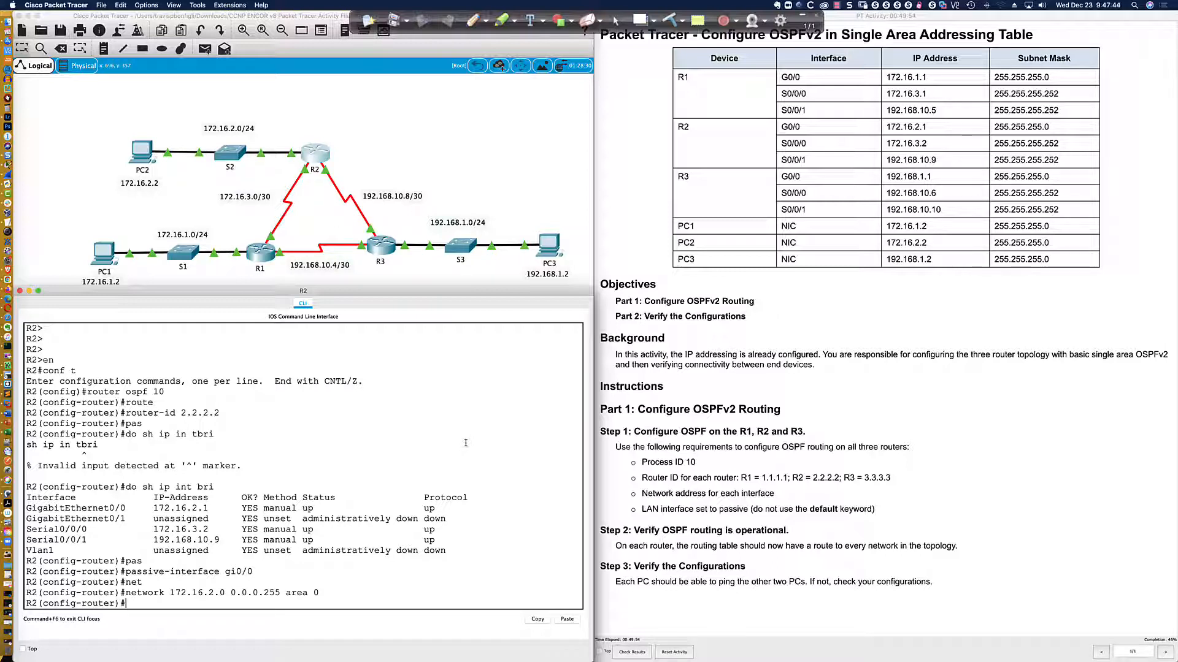
# - Advertise R2's serial link network 172.16.3.0 with wildcard 0.0.0.3 in OSPF area 0
pyautogui.write('net')
pyautogui.press('Tab')
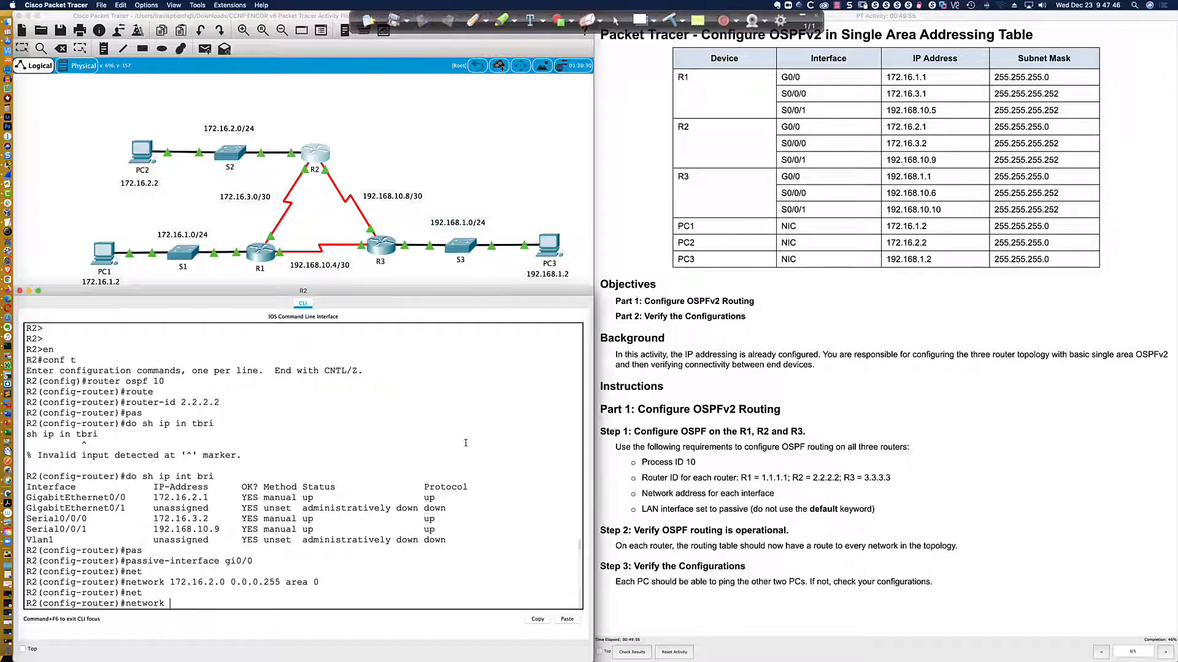
pyautogui.write('172.16.')
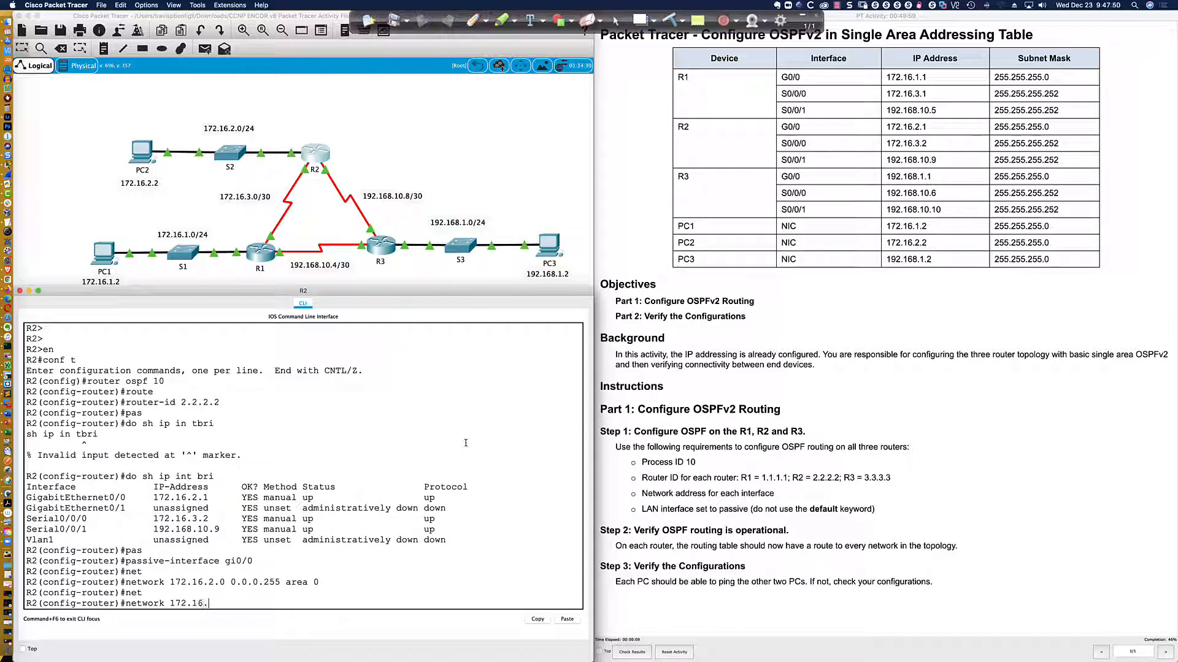
pyautogui.write('3.0 0.0.0.3 area 0')
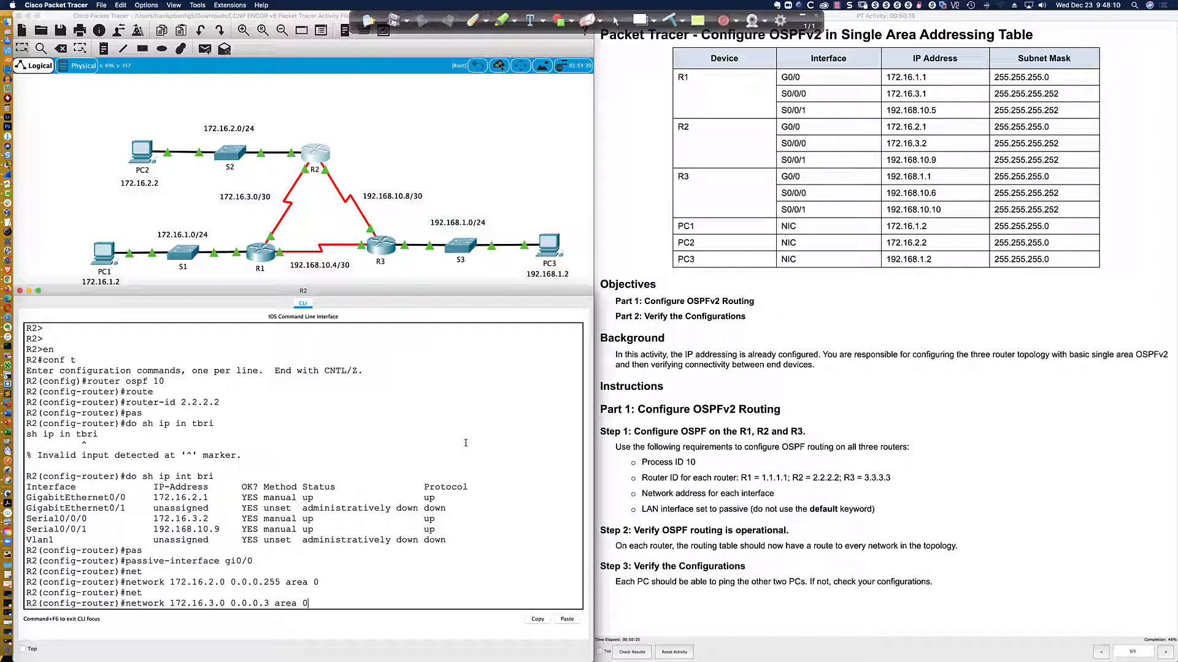
pyautogui.press('Return')
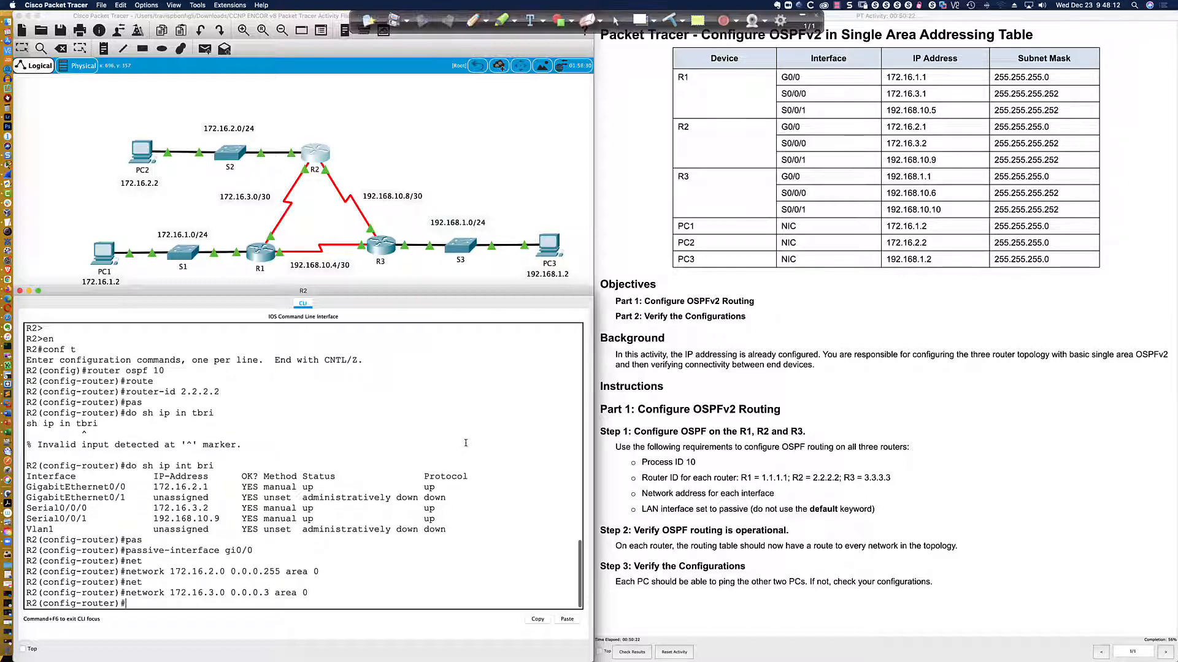
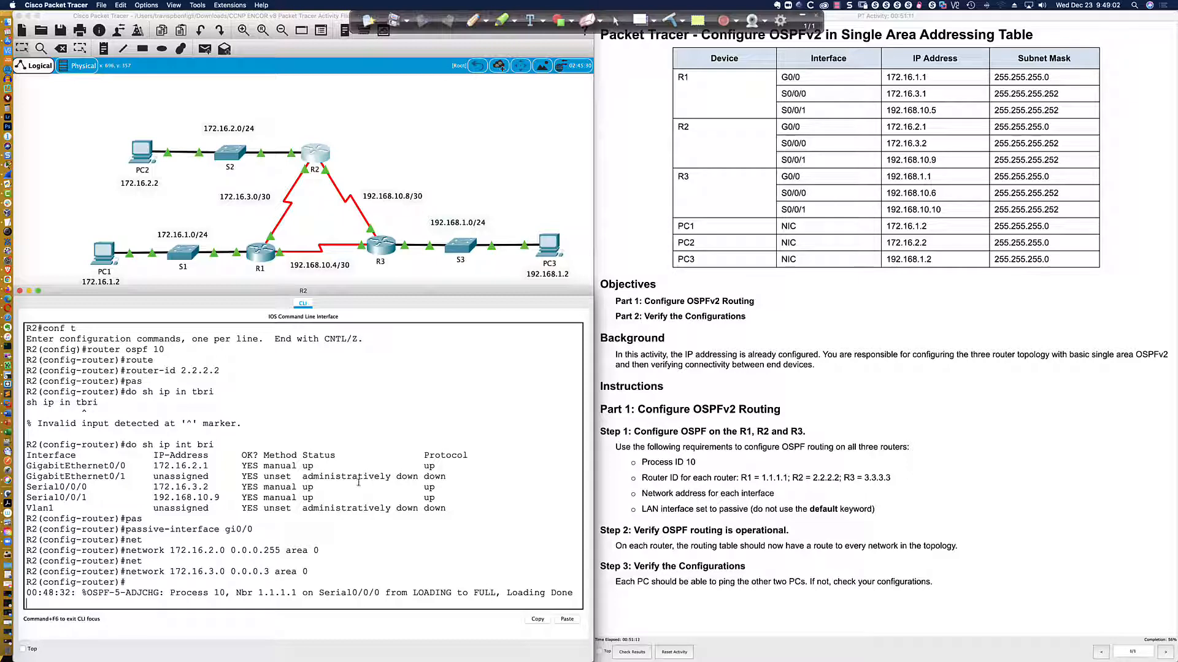
# - Write the statement network 192.168.10.8 0.0.0.3 area 0 at R2's router configuration prompt without submitting it
pyautogui.press('Return')
pyautogui.press('Return')
pyautogui.press('Return')
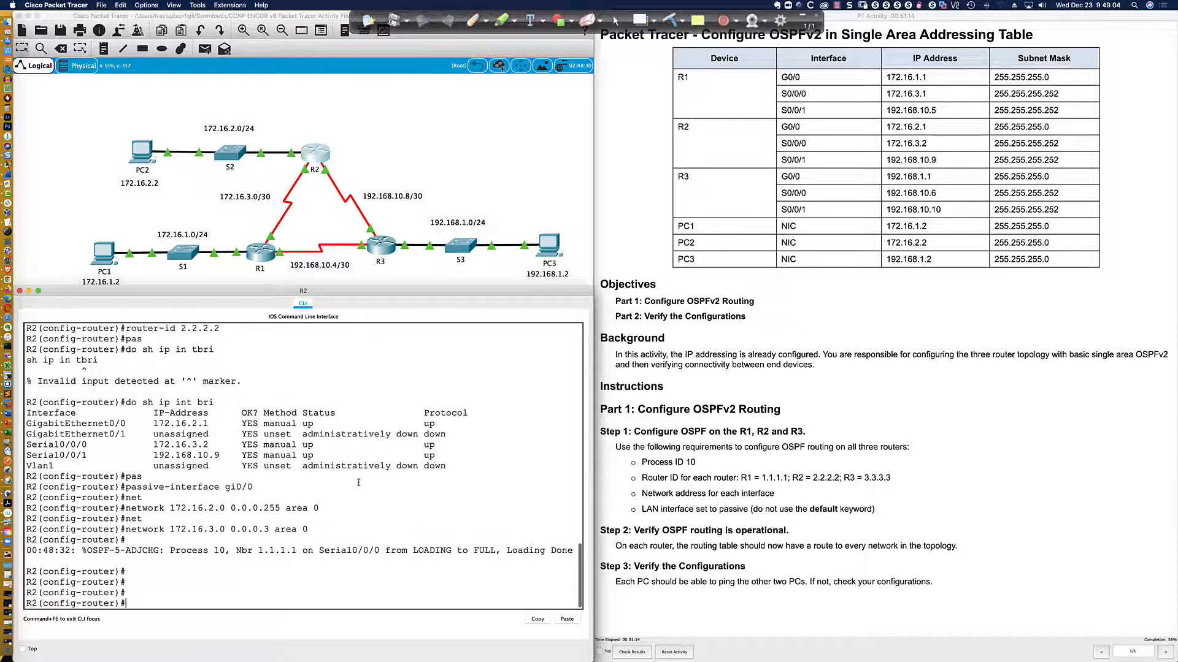
pyautogui.write('net')
pyautogui.press('Tab')
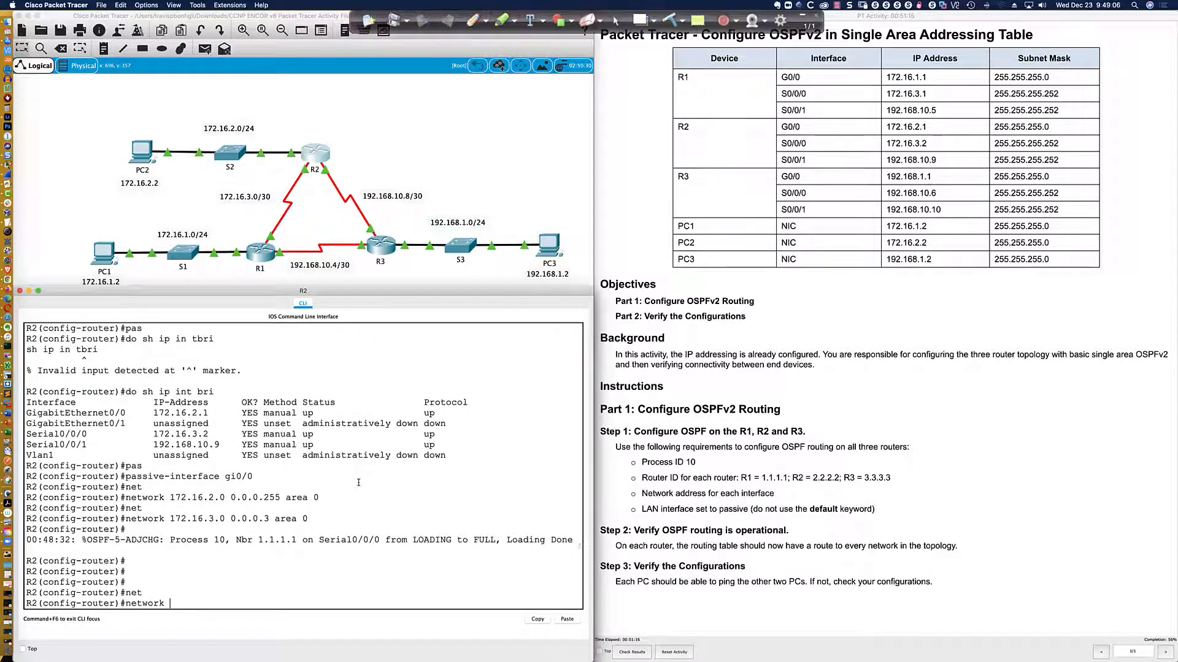
pyautogui.write('192.168.10.8 0.0.0.3 area 0')
# - Switch to R1's console and list its OSPF-learned routes with sh ip route ospf
pyautogui.click(255, 257)
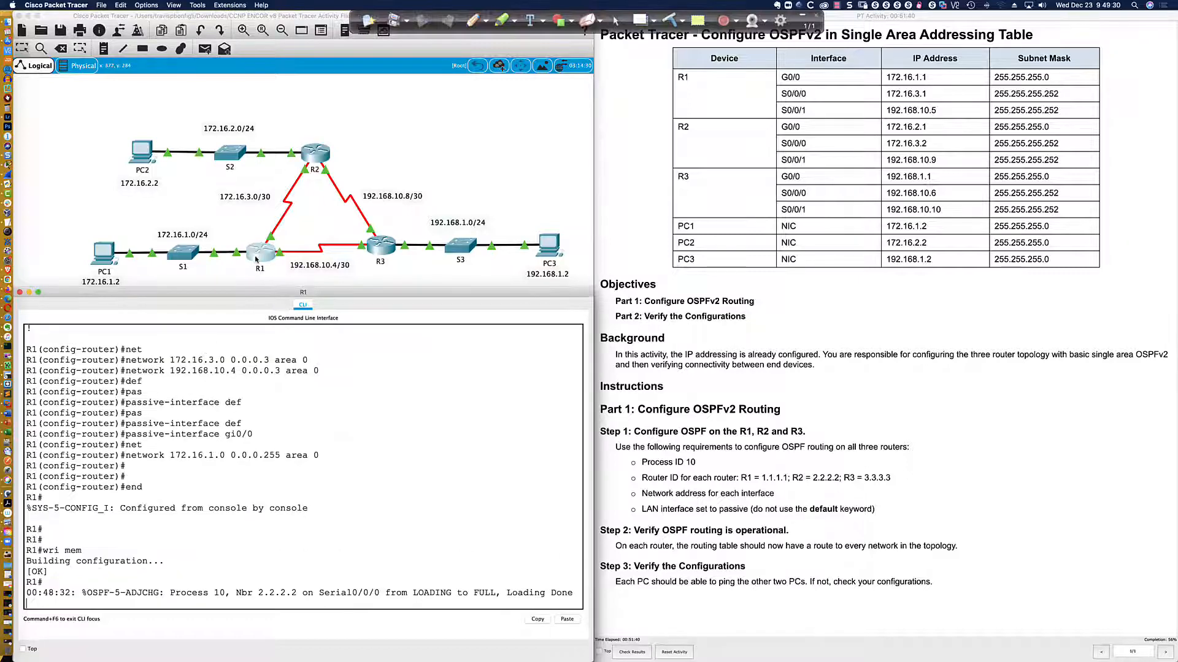
pyautogui.press('Return')
pyautogui.press('Return')
pyautogui.press('Return')
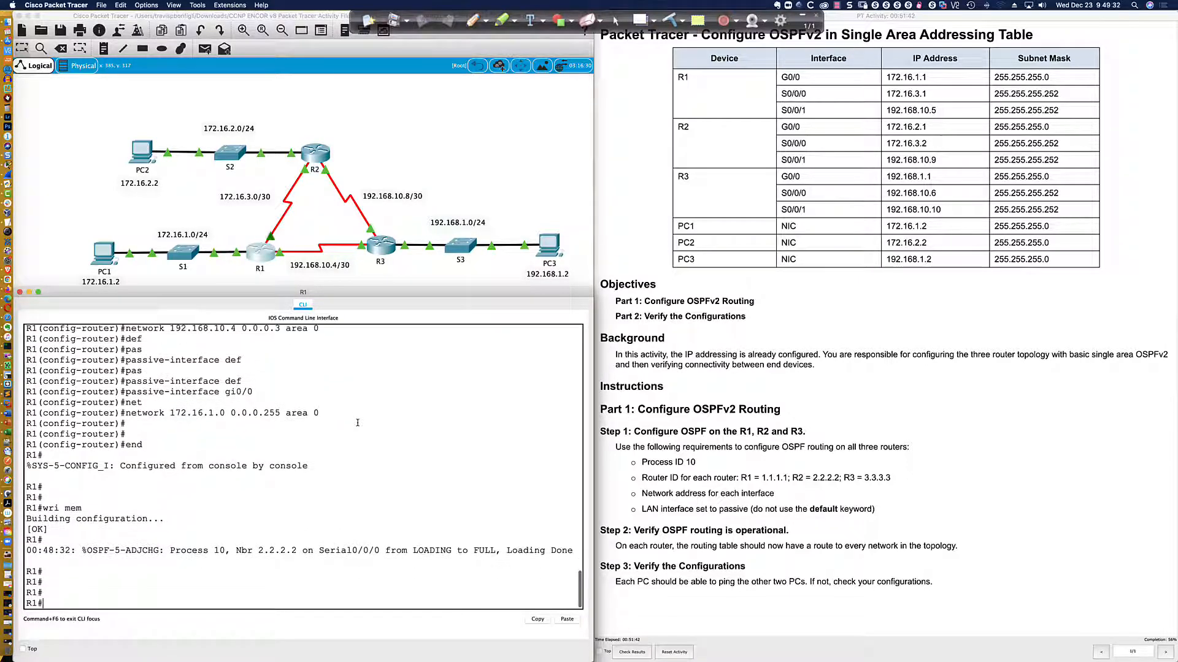
pyautogui.write('sh ip route ospf')
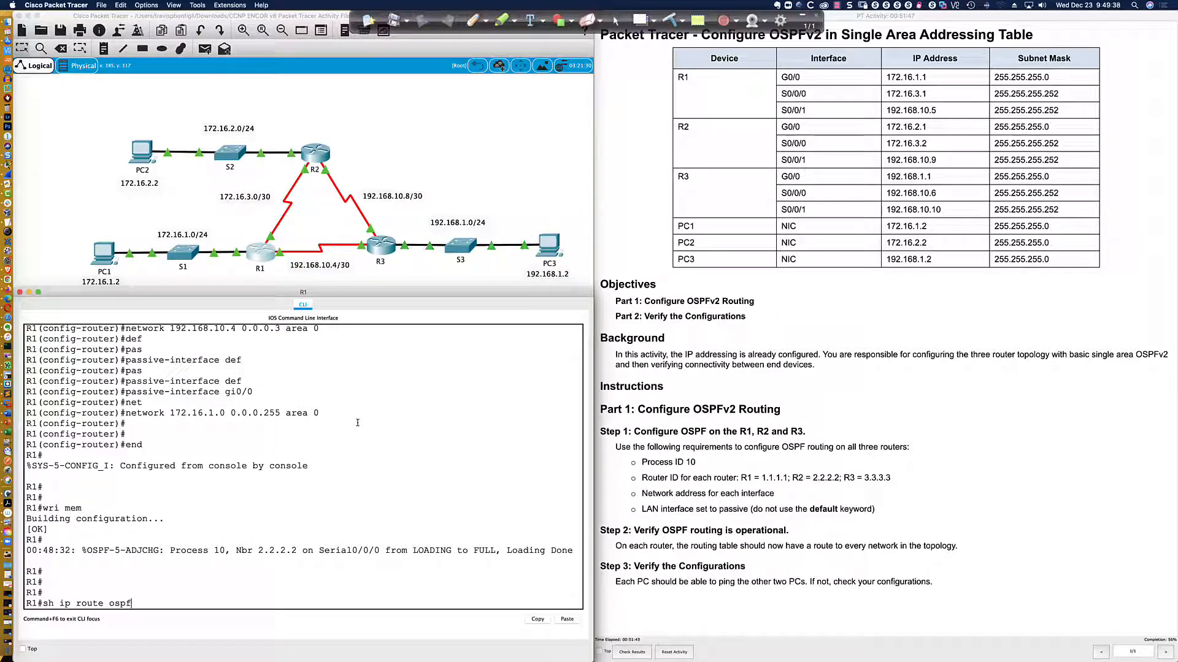
pyautogui.press('Return')
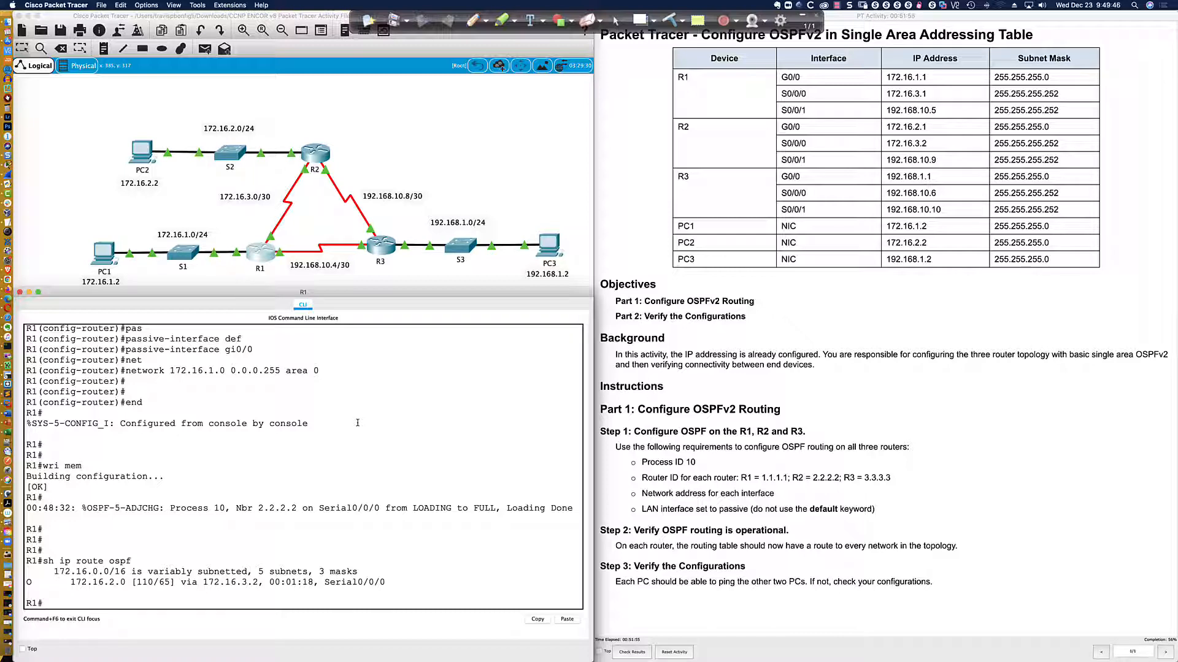
# - Display R1's full routing table with sh ip route
pyautogui.write('sh ip route')
pyautogui.press('Return')
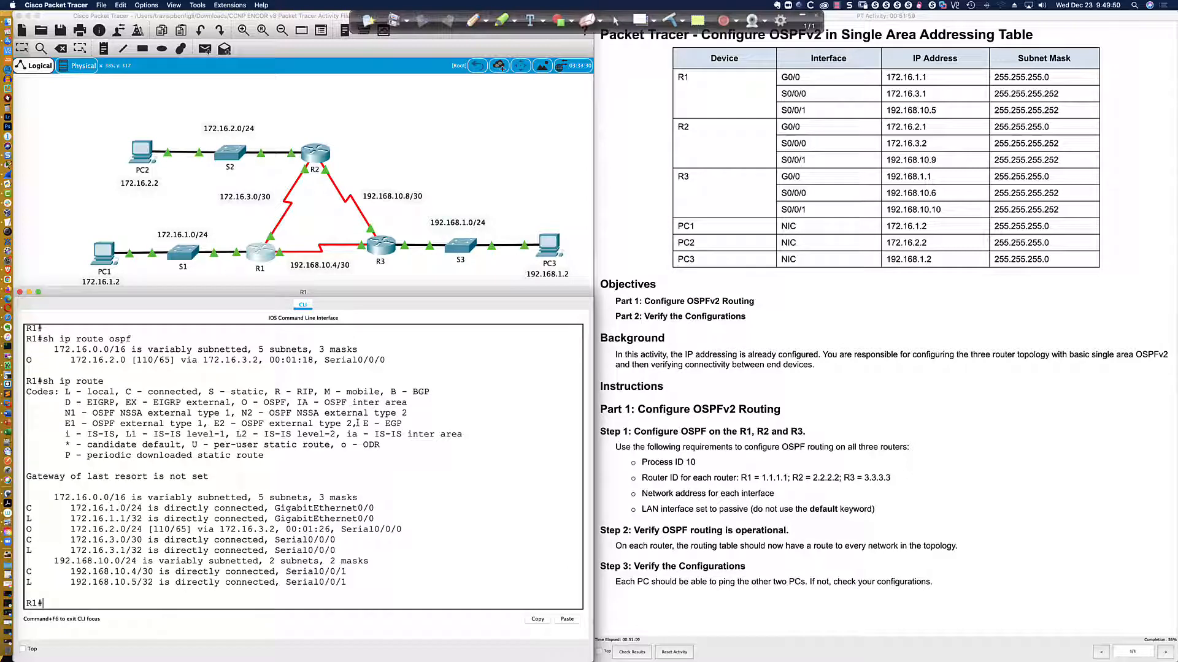
pyautogui.press('Return')
pyautogui.press('Return')
pyautogui.press('Return')
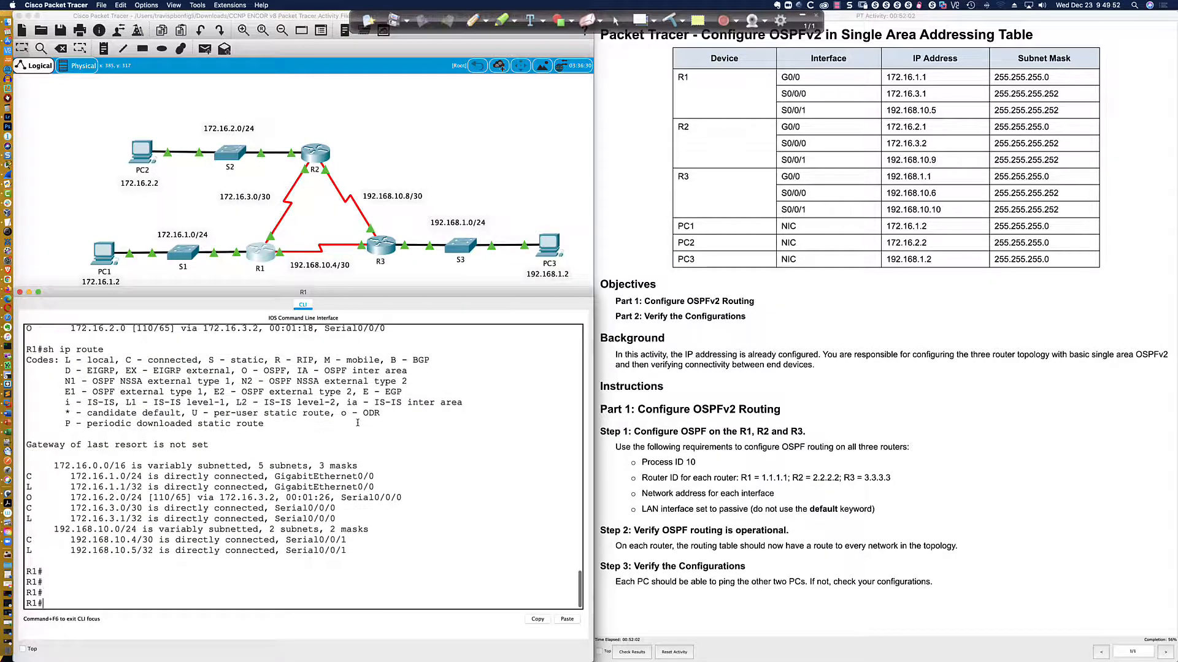
# - List only R1's OSPF routes again with sh ip route ospf and highlight the 172.16.2.0 route entry
pyautogui.write('ship r')
pyautogui.press('BackSpace')
pyautogui.press('BackSpace')
pyautogui.press('BackSpace')
pyautogui.press('BackSpace')
pyautogui.write('ip route ospf')
pyautogui.press('Return')
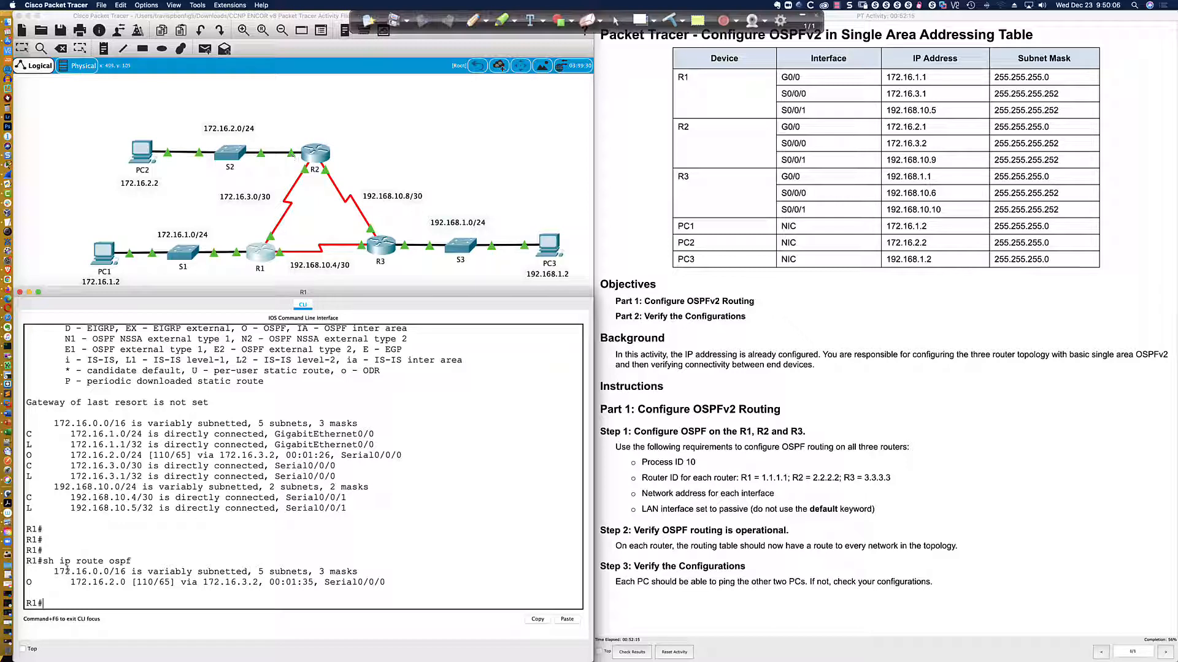
pyautogui.moveTo(26, 583); pyautogui.dragTo(388, 582)
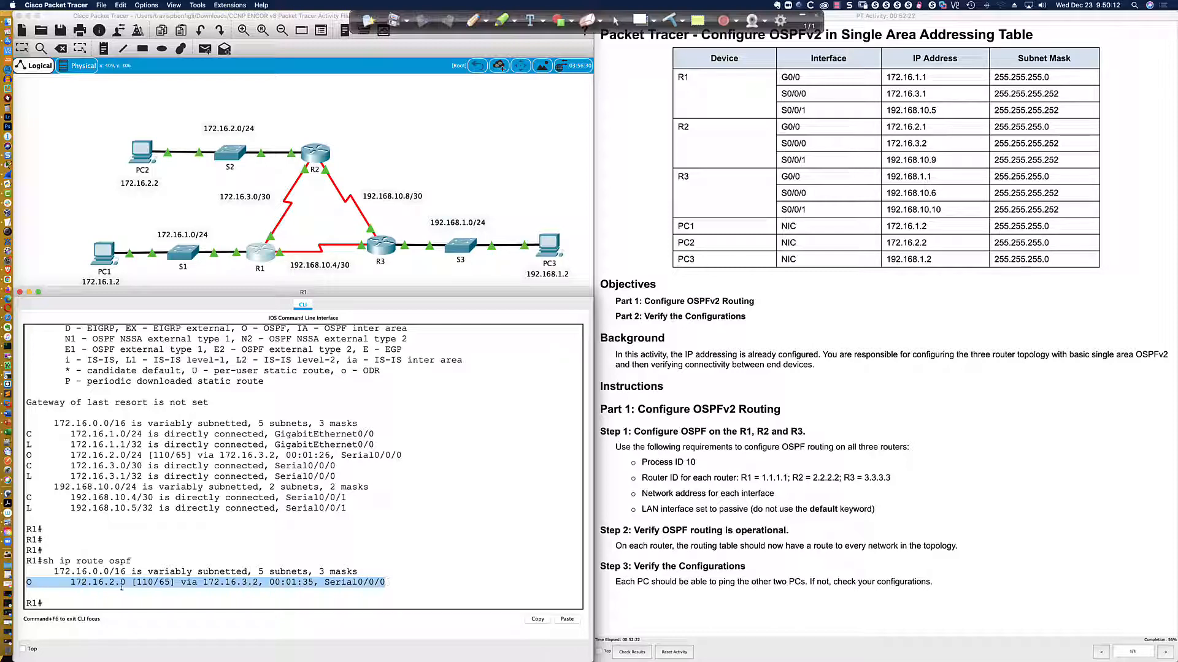
pyautogui.click(399, 585)
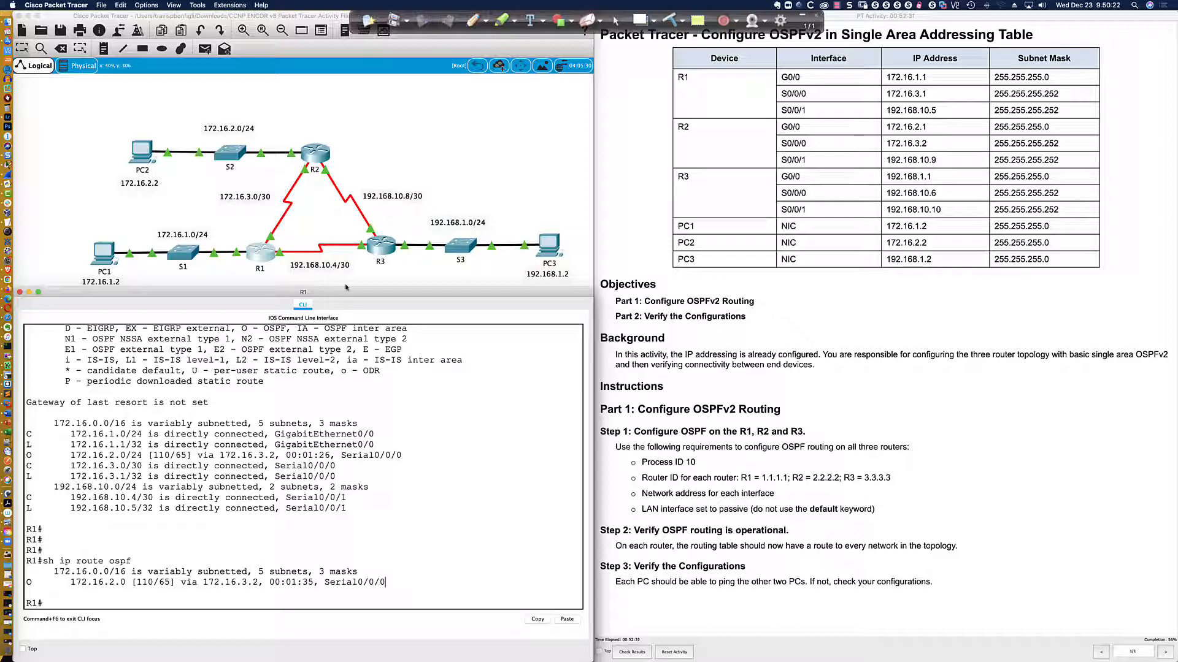
# - Return to R2's console and submit the pending network 192.168.10.8 0.0.0.3 area 0 statement
pyautogui.click(315, 153)
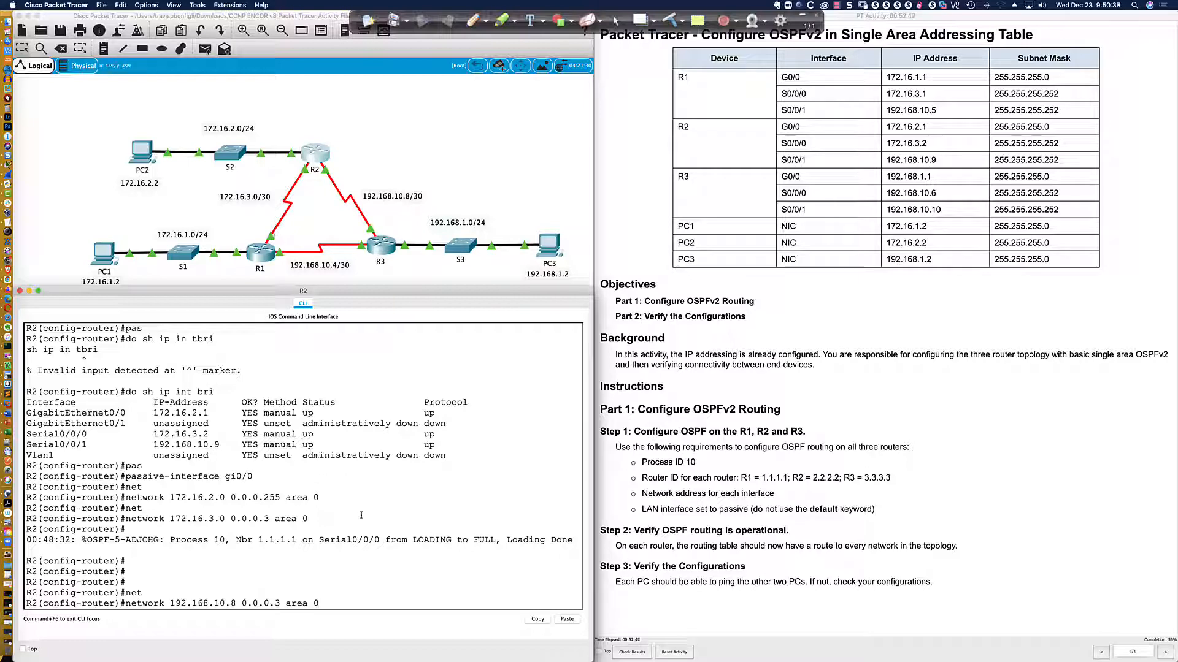
pyautogui.press('Return')
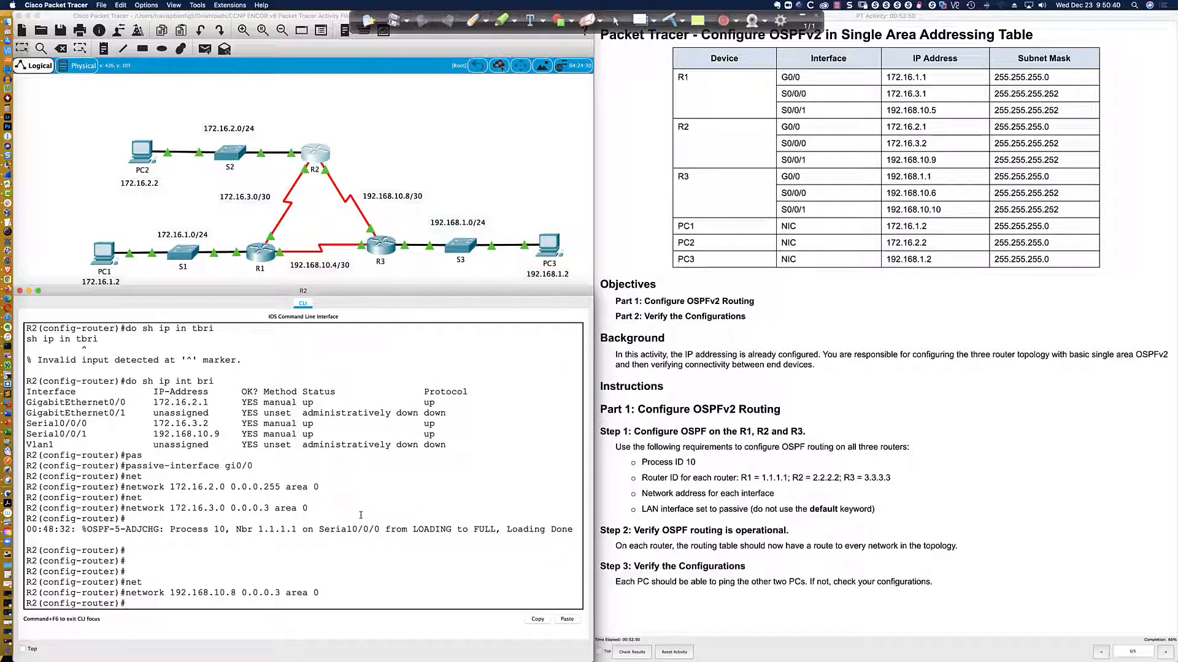
# - Repeat sh ip route ospf on R1 until the 192.168.10.8 route is listed, and highlight that entry
pyautogui.click(262, 253)
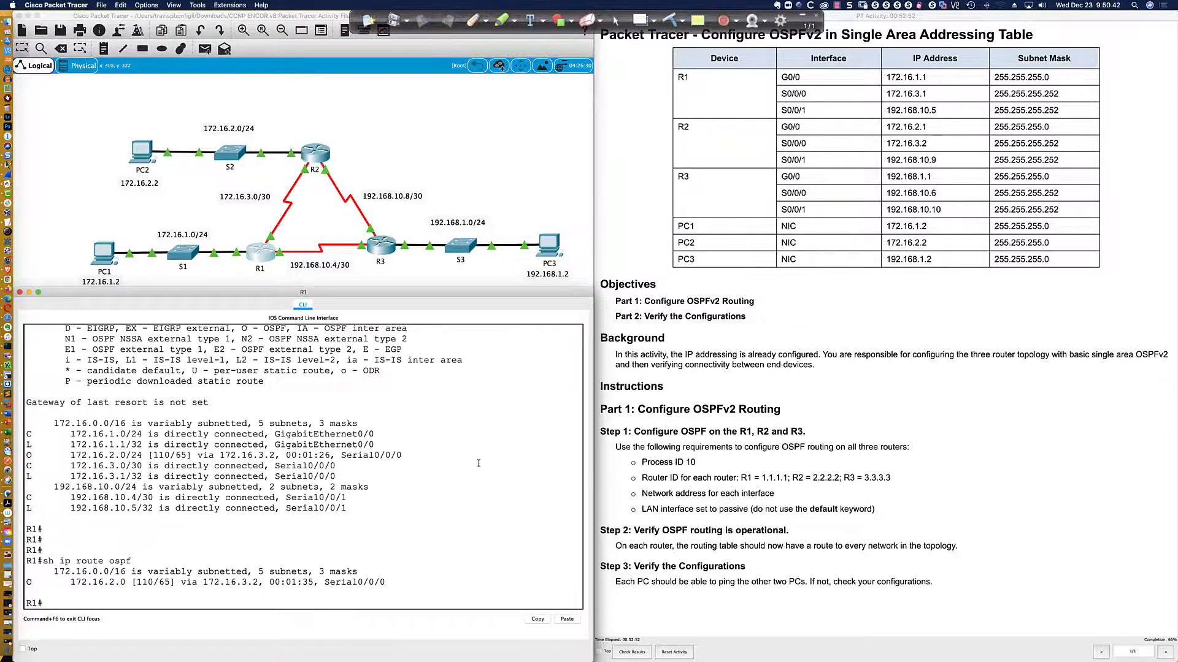
pyautogui.press('Up')
pyautogui.press('Return')
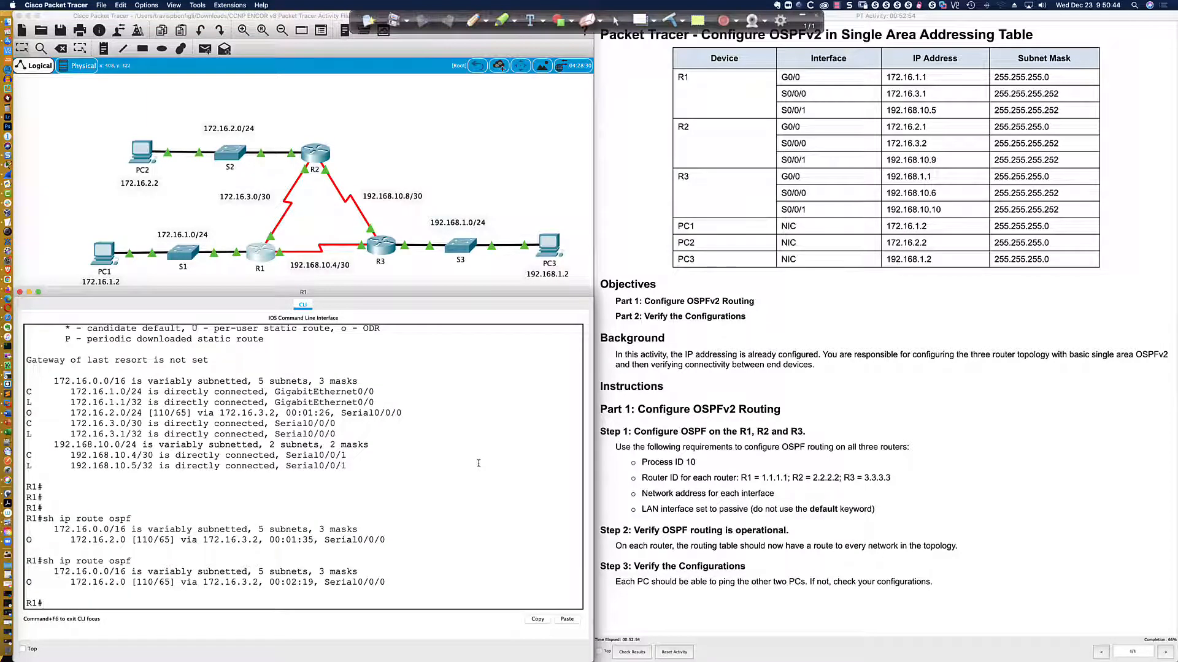
pyautogui.press('Up')
pyautogui.press('Return')
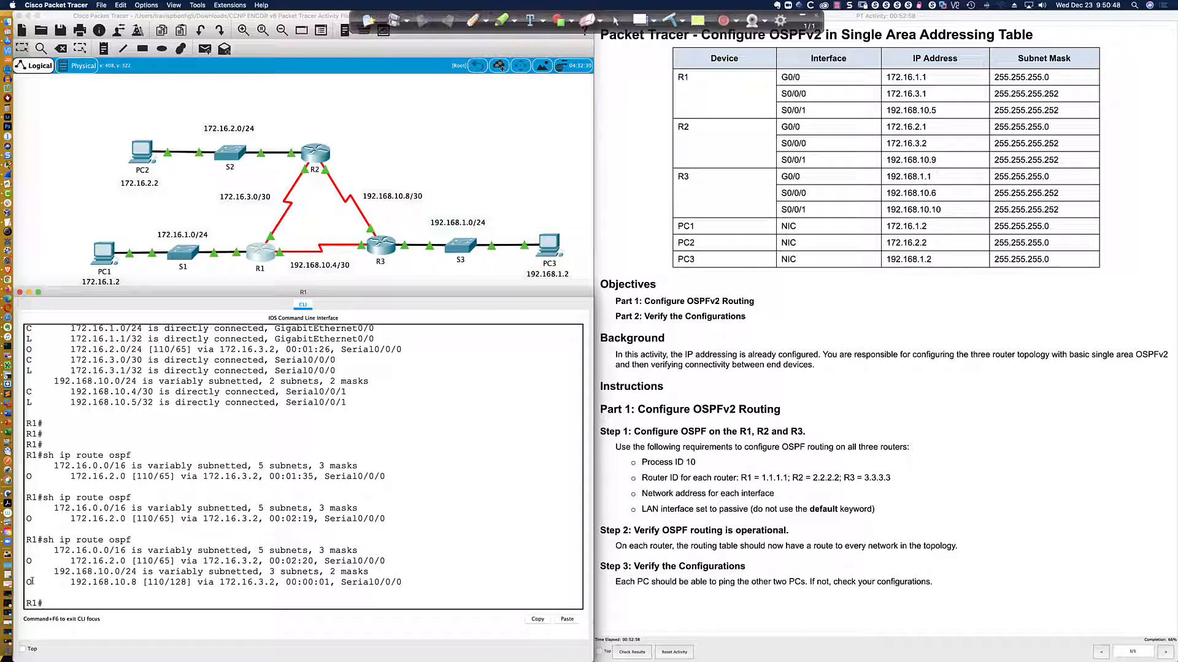
pyautogui.moveTo(29, 583); pyautogui.dragTo(402, 583)
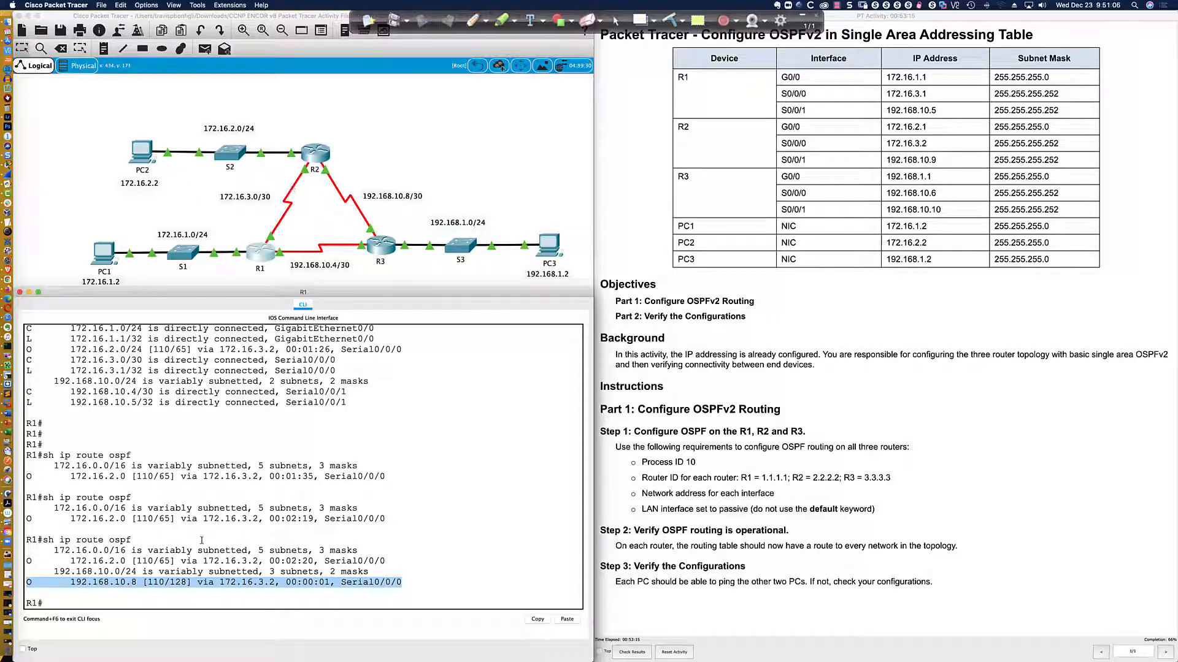
pyautogui.click(70, 601)
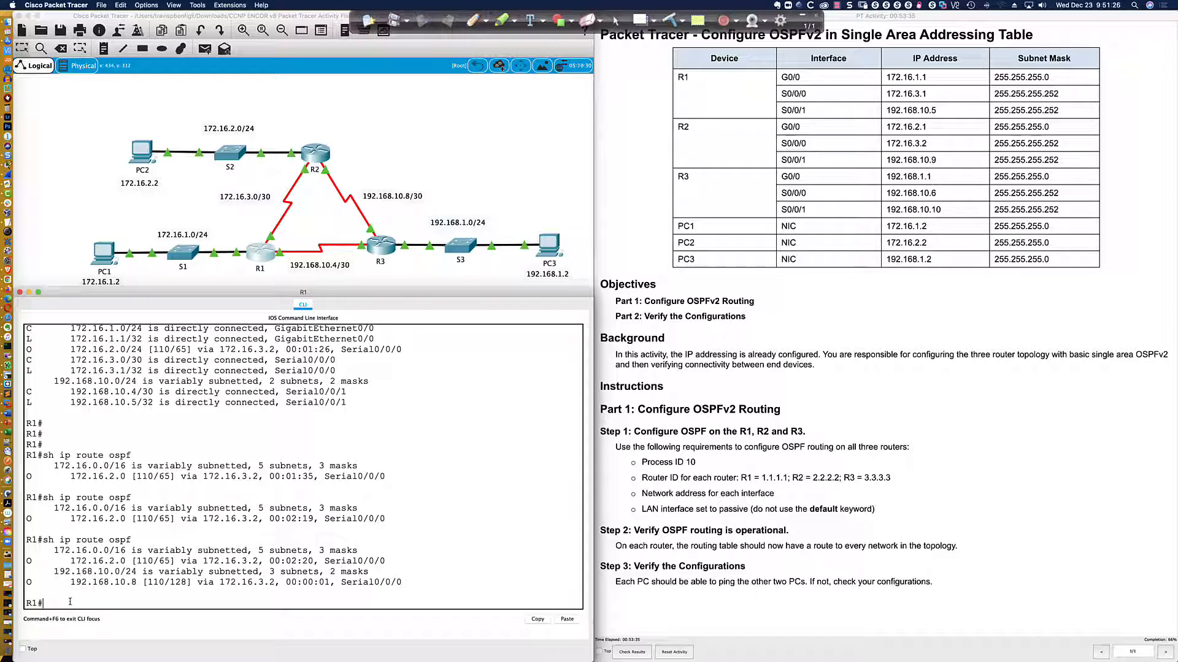
# - List R1's OSPF neighbors with sh ip ospf neigh and examine the Neighbor ID and Pri columns
pyautogui.press('Return')
pyautogui.press('Return')
pyautogui.press('Return')
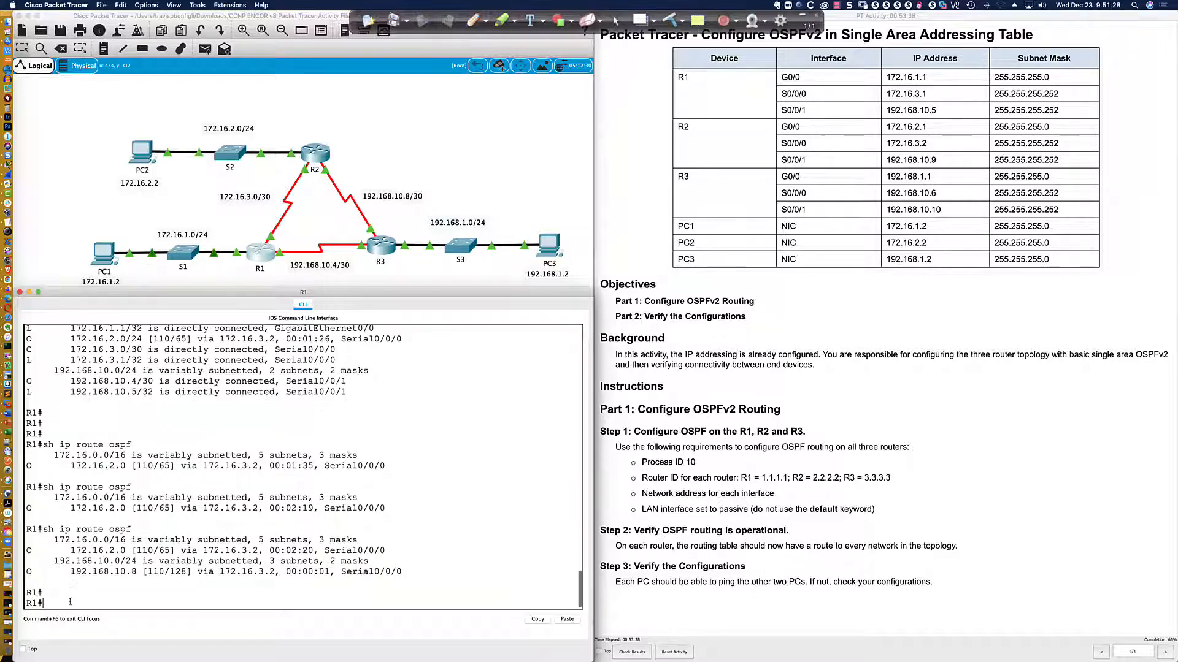
pyautogui.write('sh ip ospf neigh')
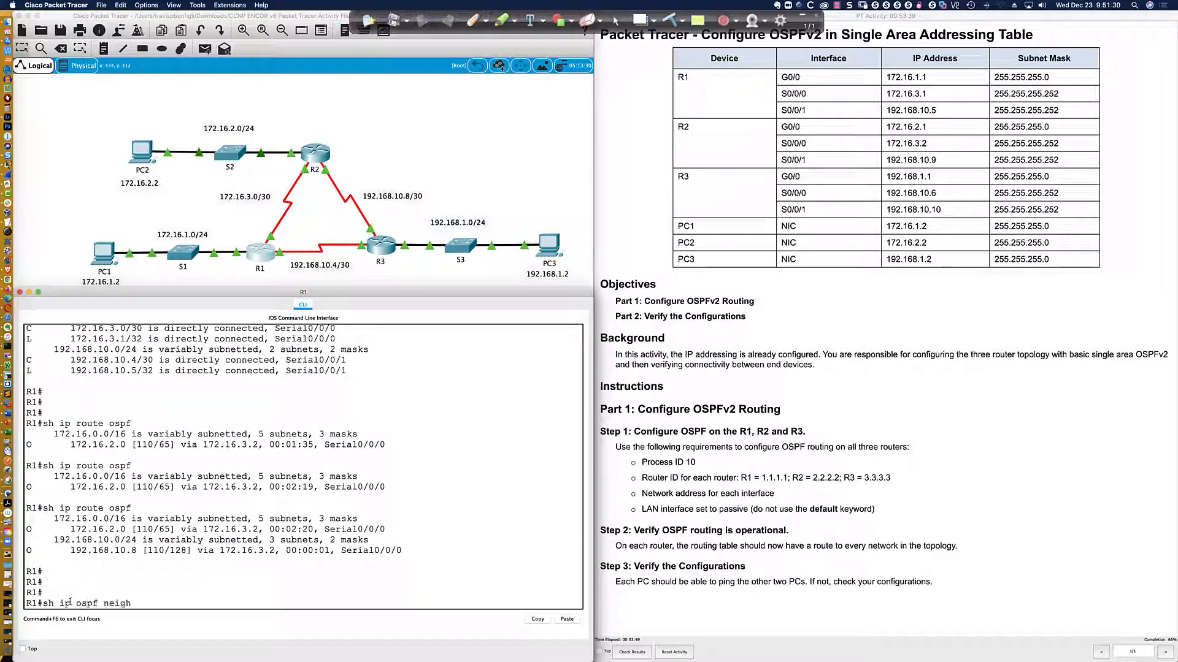
pyautogui.press('Return')
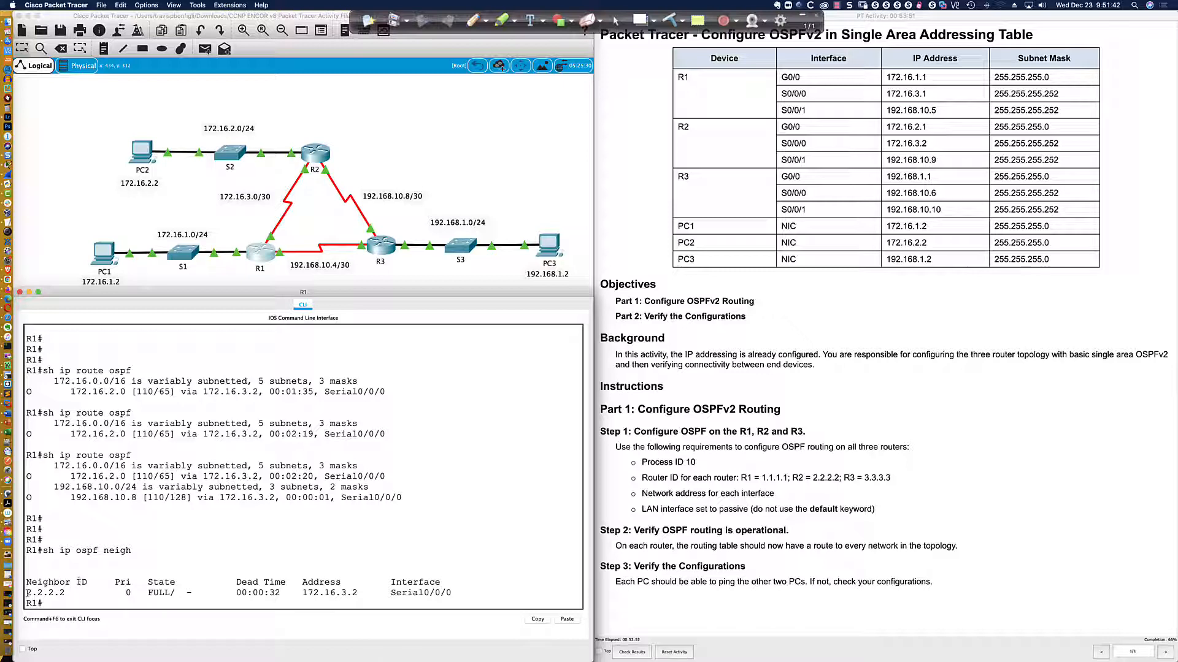
pyautogui.moveTo(27, 593); pyautogui.dragTo(64, 593)
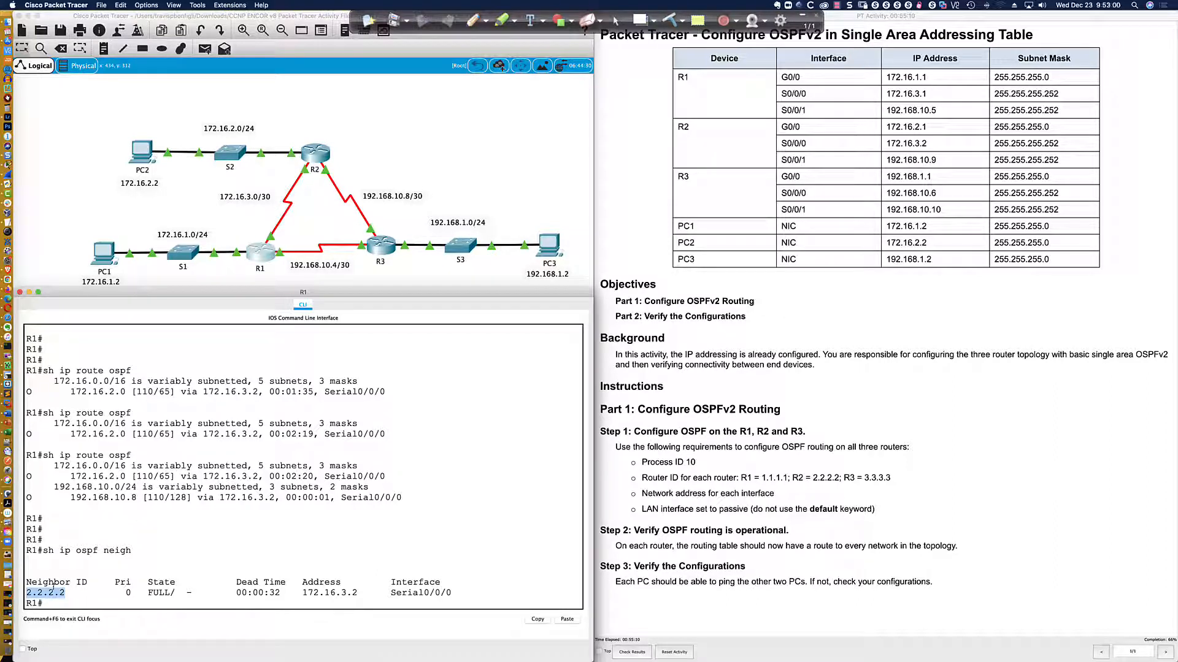
pyautogui.moveTo(25, 581); pyautogui.dragTo(86, 583)
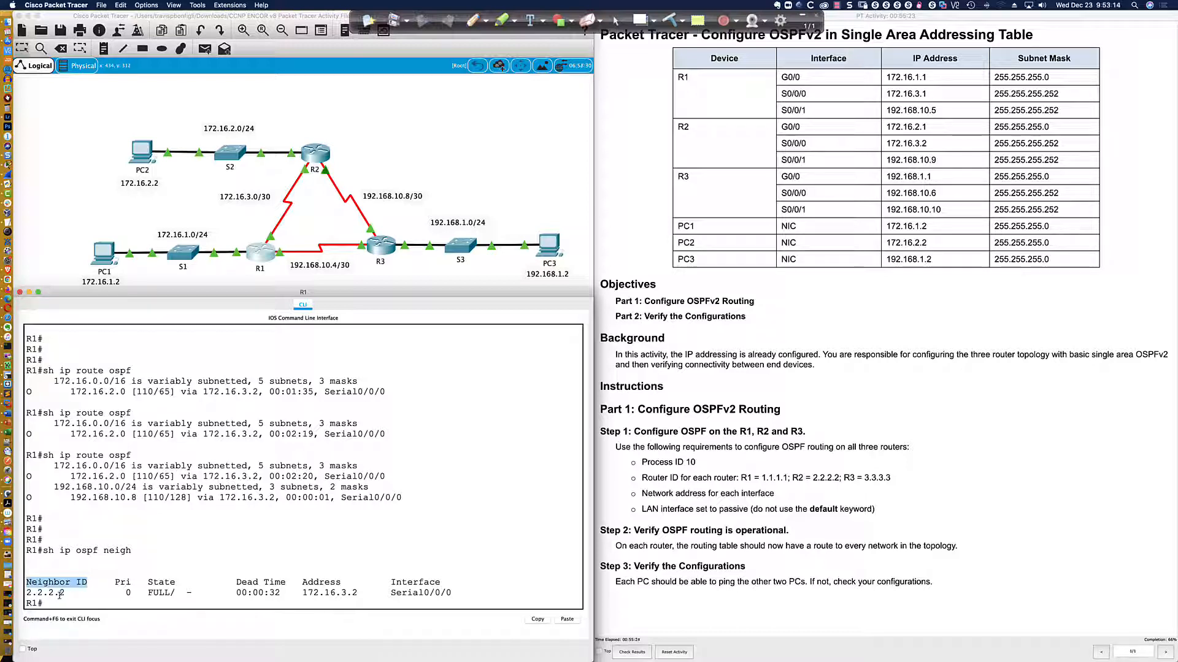
pyautogui.doubleClick(128, 592)
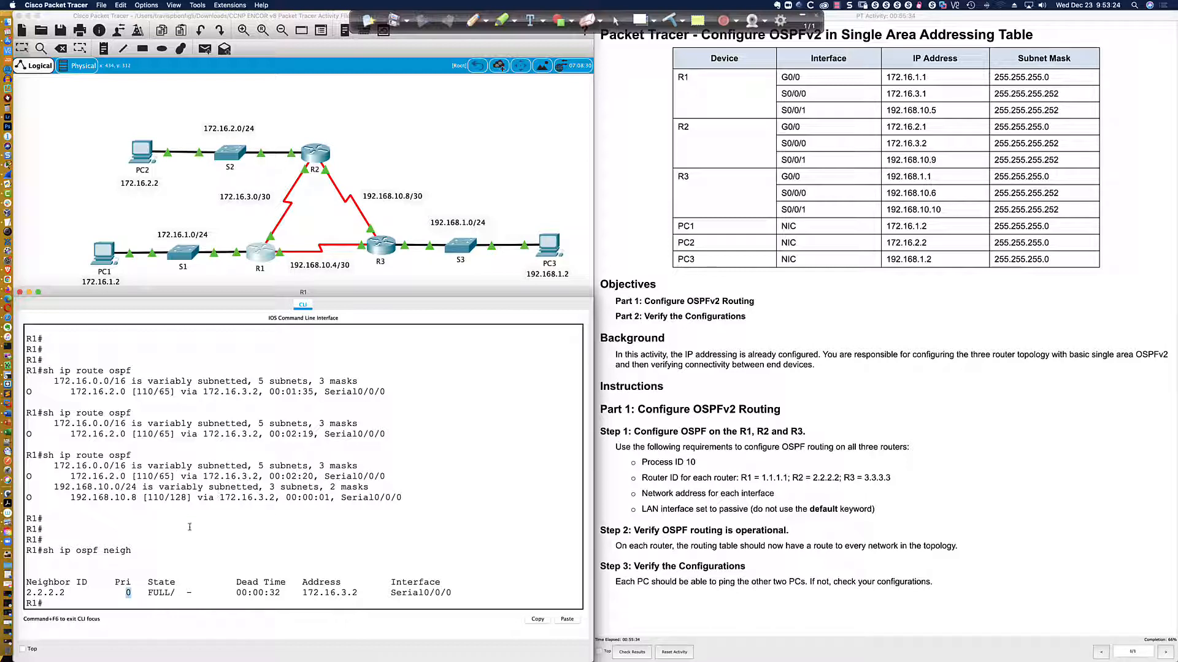
pyautogui.moveTo(121, 593); pyautogui.dragTo(135, 593)
# - Check the options of sh ip ospf interface on R1 and run it for all OSPF interfaces
pyautogui.click(131, 602)
pyautogui.write('sh ip ospf int')
pyautogui.press('Tab')
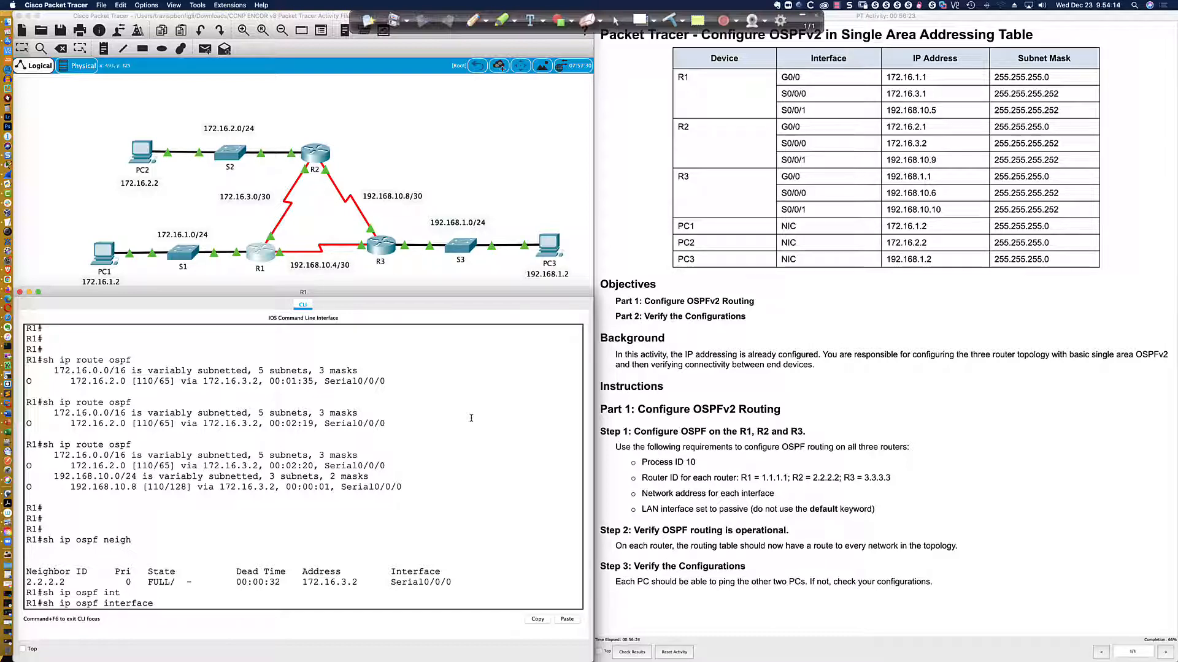
pyautogui.write('?')
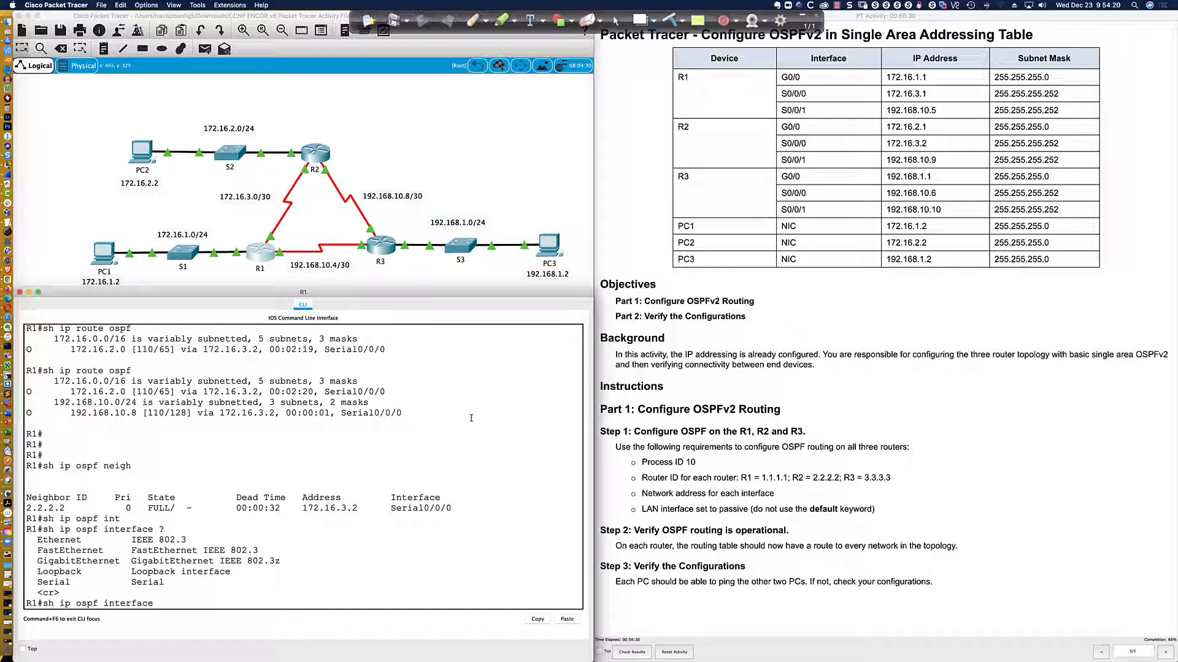
pyautogui.press('Return')
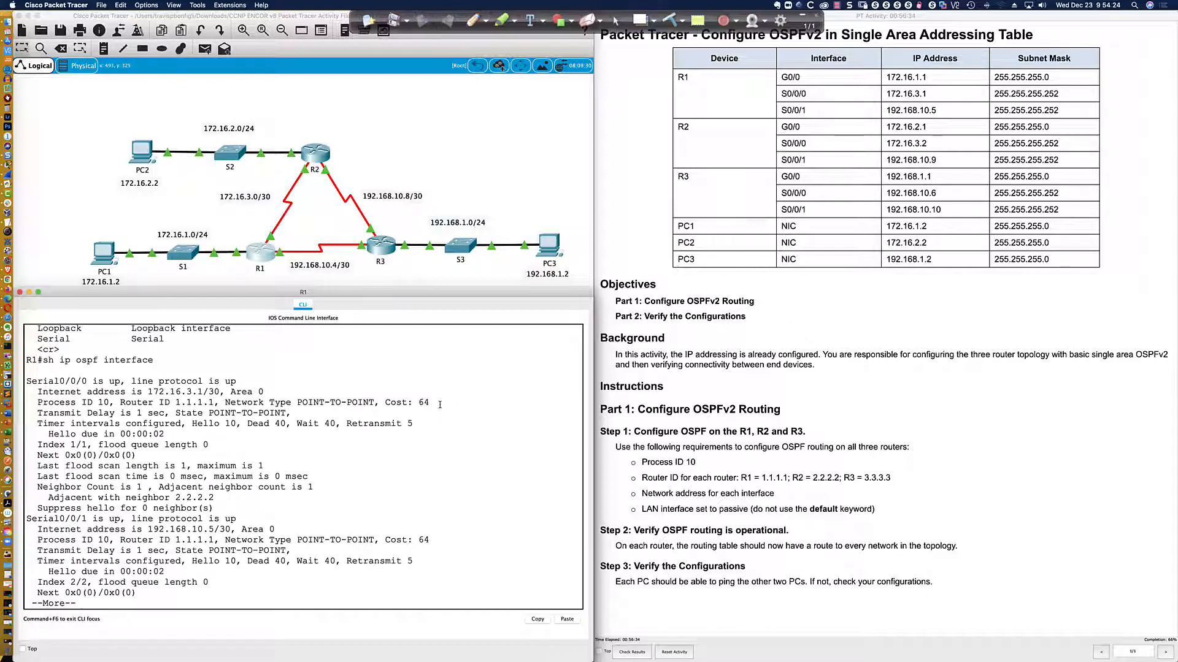
# - Switch to the R8-2811 session in SecureCRT and bring up its command prompt
pyautogui.press('super+Tab')
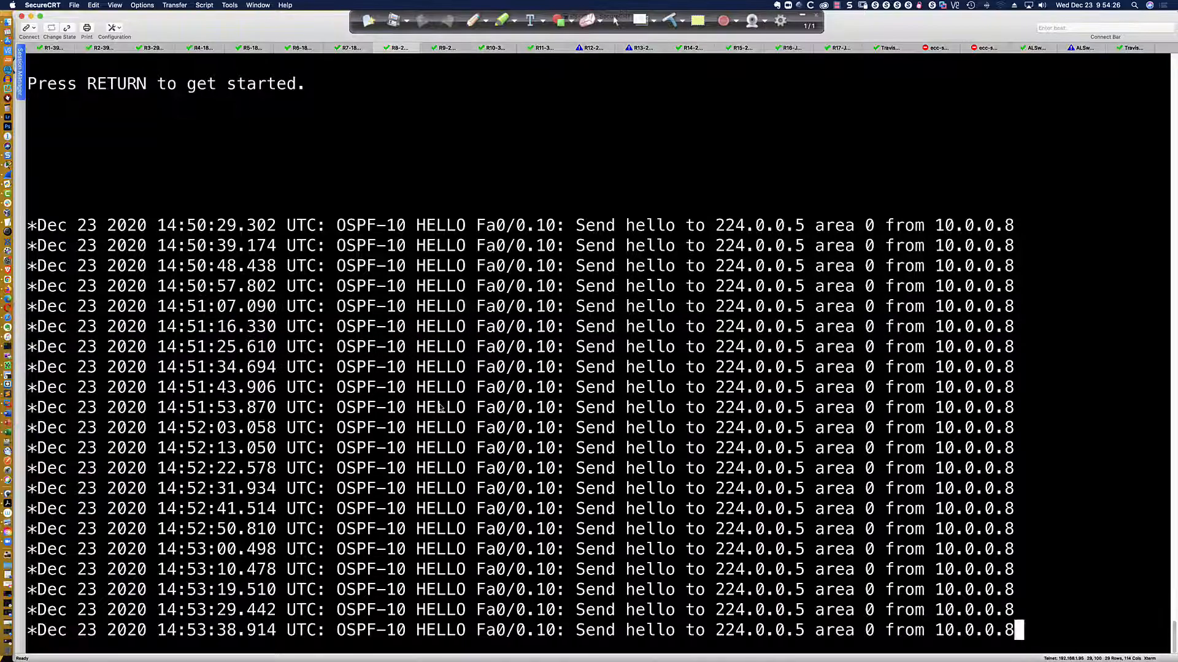
pyautogui.press('Return')
pyautogui.press('Return')
pyautogui.press('Return')
pyautogui.press('Return')
pyautogui.press('Return')
pyautogui.press('Return')
pyautogui.press('Return')
pyautogui.press('Return')
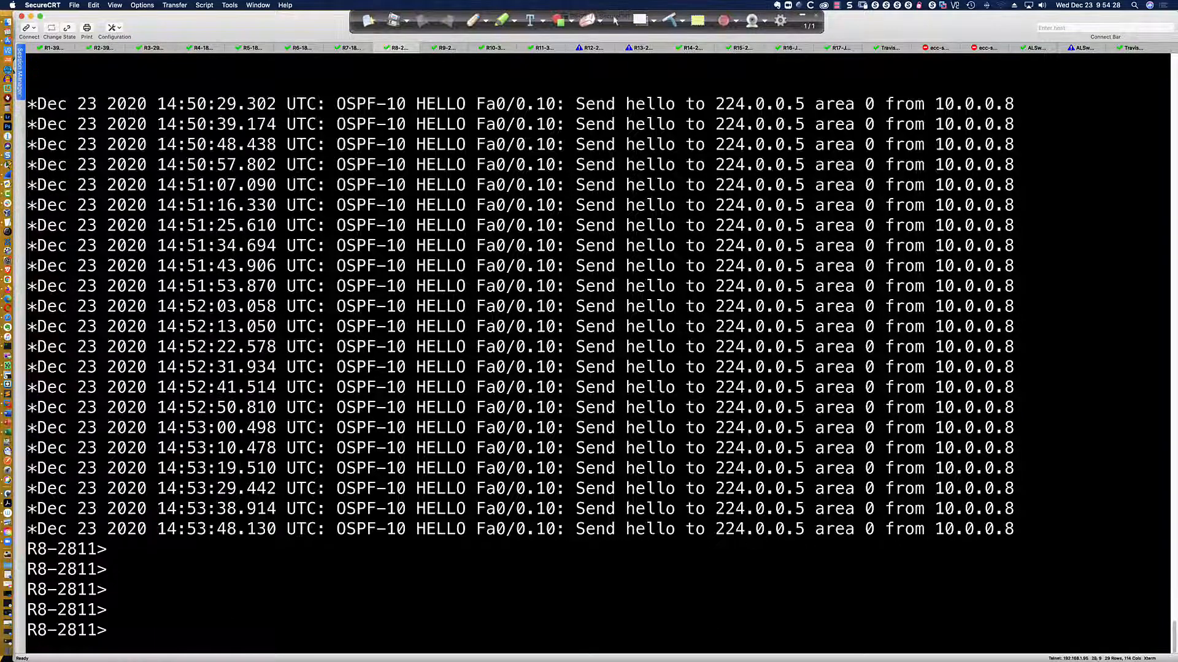
pyautogui.press('Return')
# - Enter privileged mode on R8-2811 and turn off all debugging with u all
pyautogui.write('en')
pyautogui.press('Return')
pyautogui.write('u a')
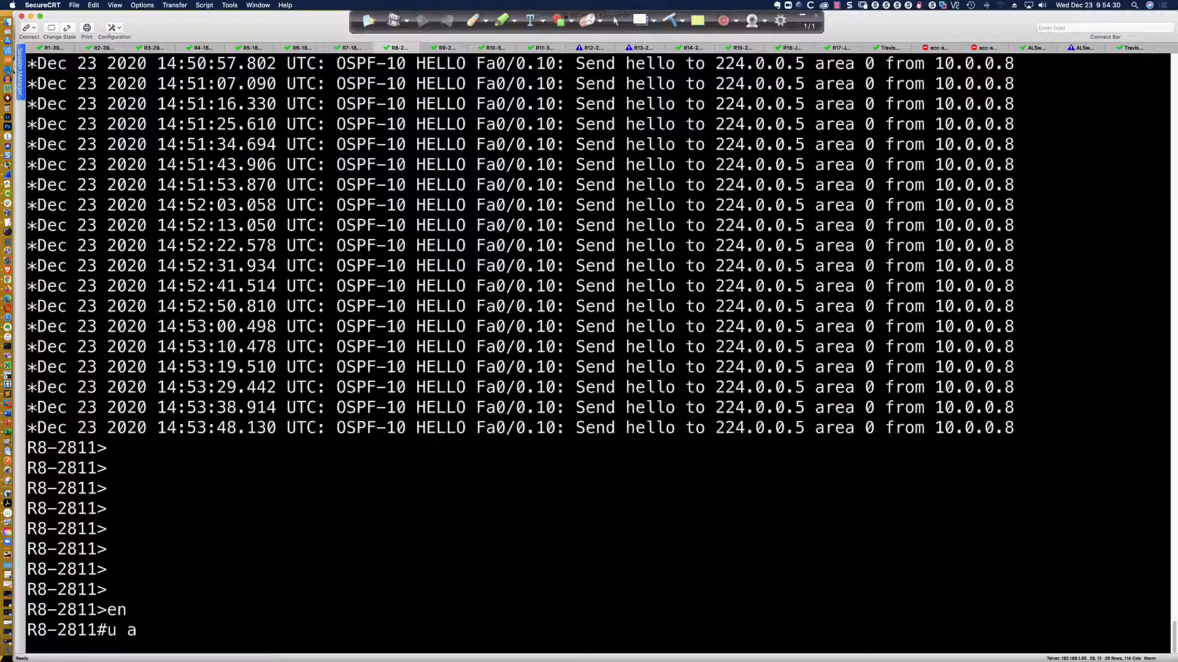
pyautogui.write('ll')
pyautogui.press('Return')
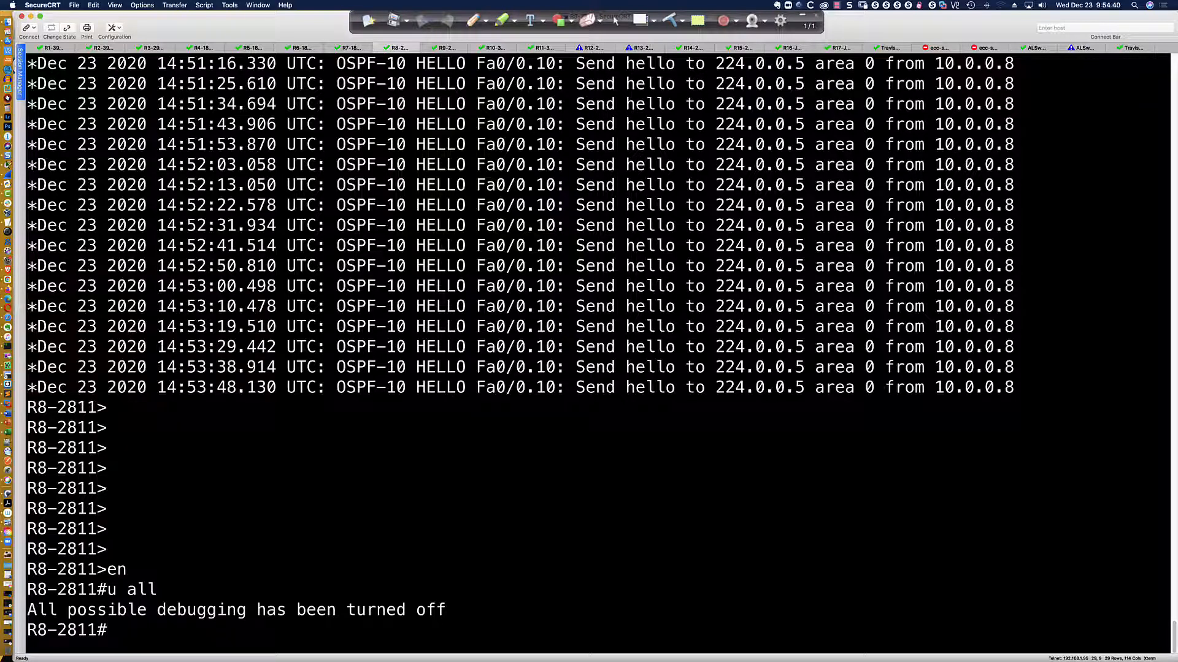
pyautogui.press('Return')
pyautogui.press('Return')
pyautogui.press('Return')
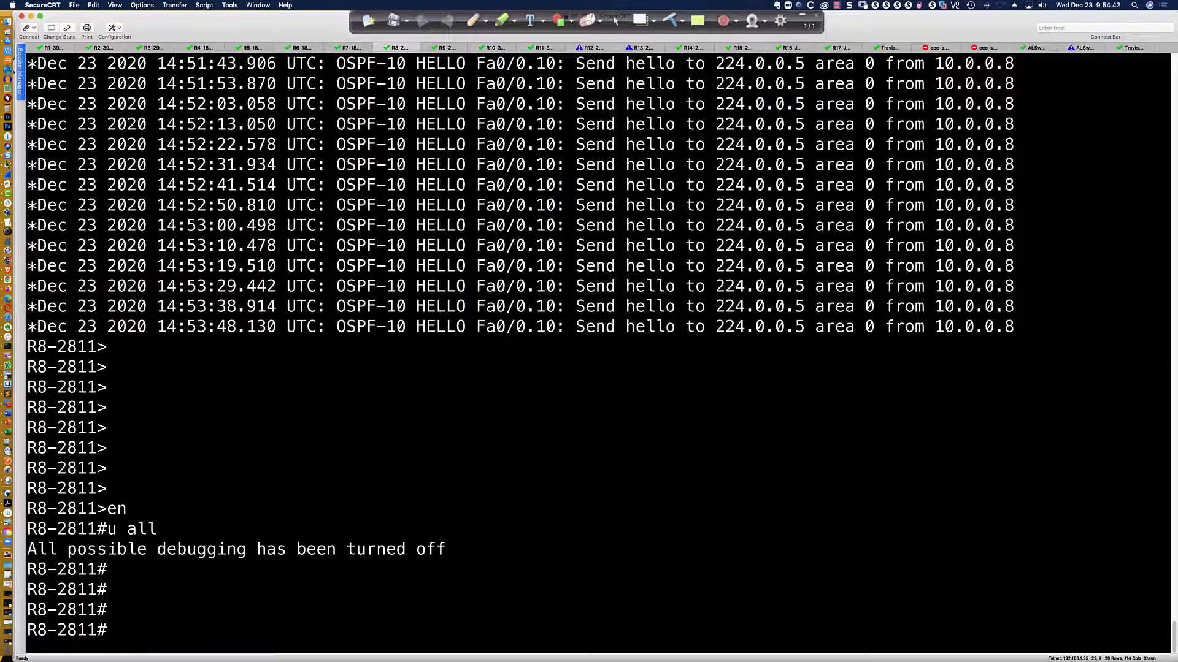
# - Check the options of sh ip ospf interface brief on R8-2811 and run the command
pyautogui.write('sh ip ospf int')
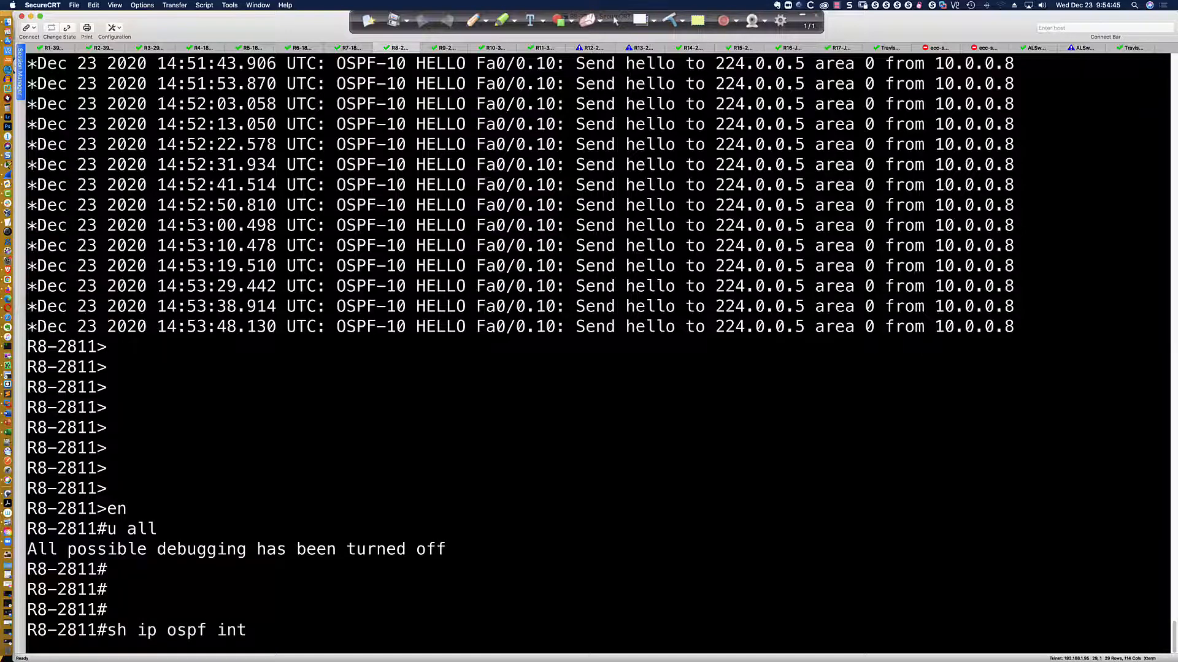
pyautogui.press('Tab')
pyautogui.write('br')
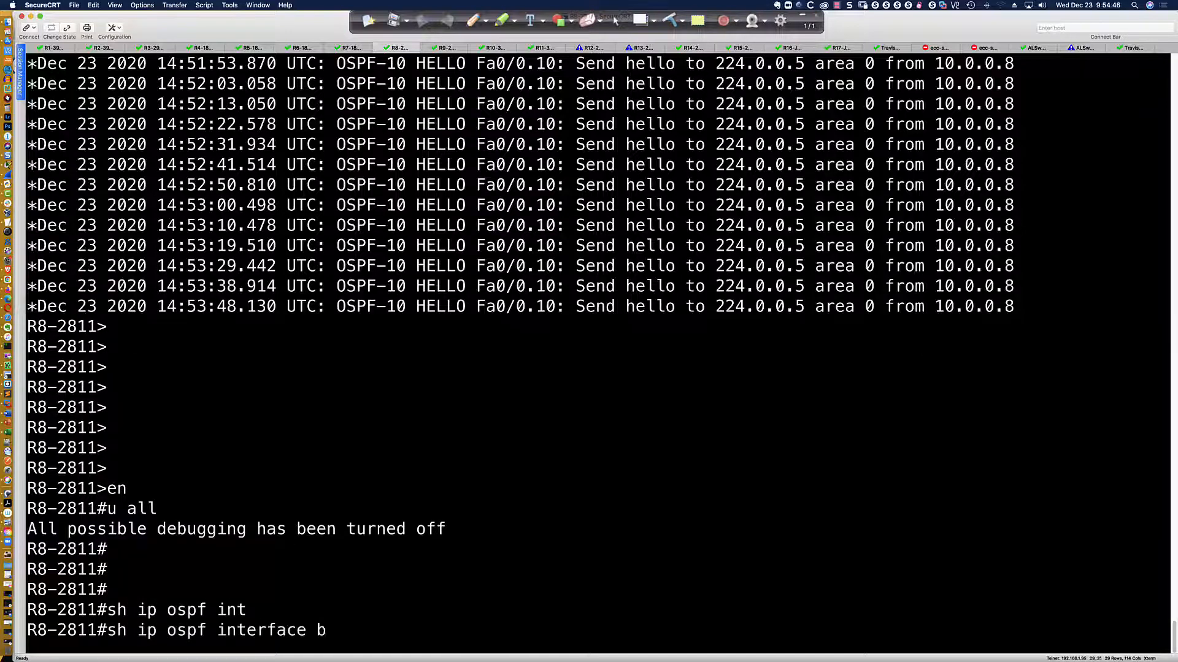
pyautogui.press('Tab')
pyautogui.write('?')
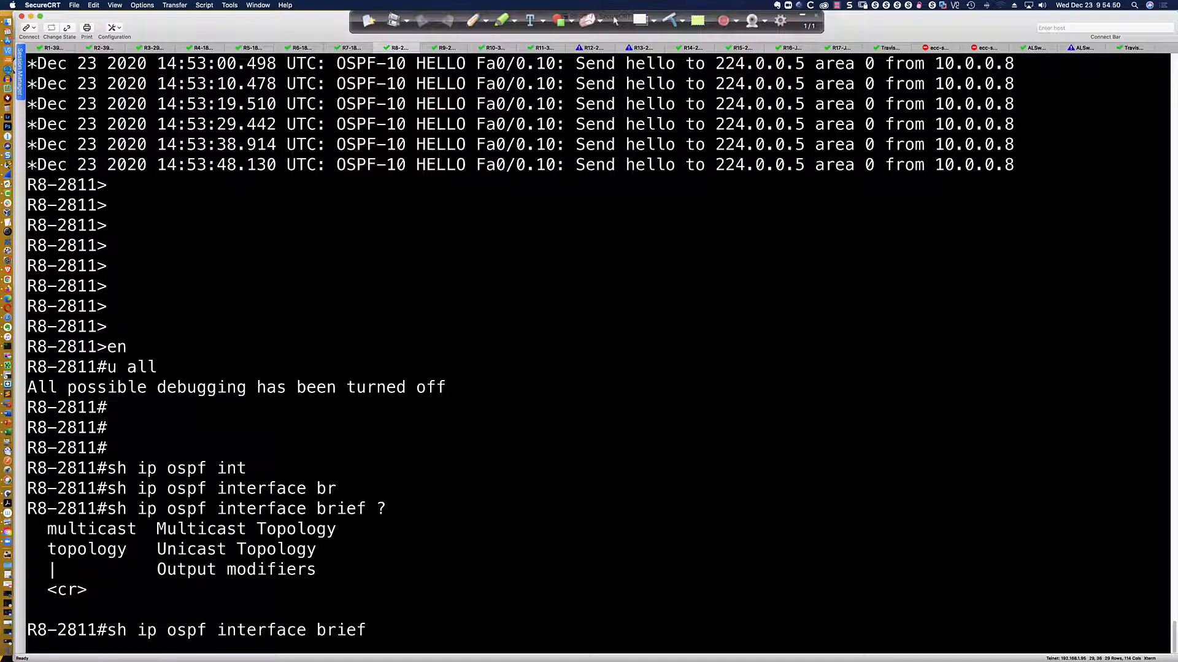
pyautogui.press('Return')
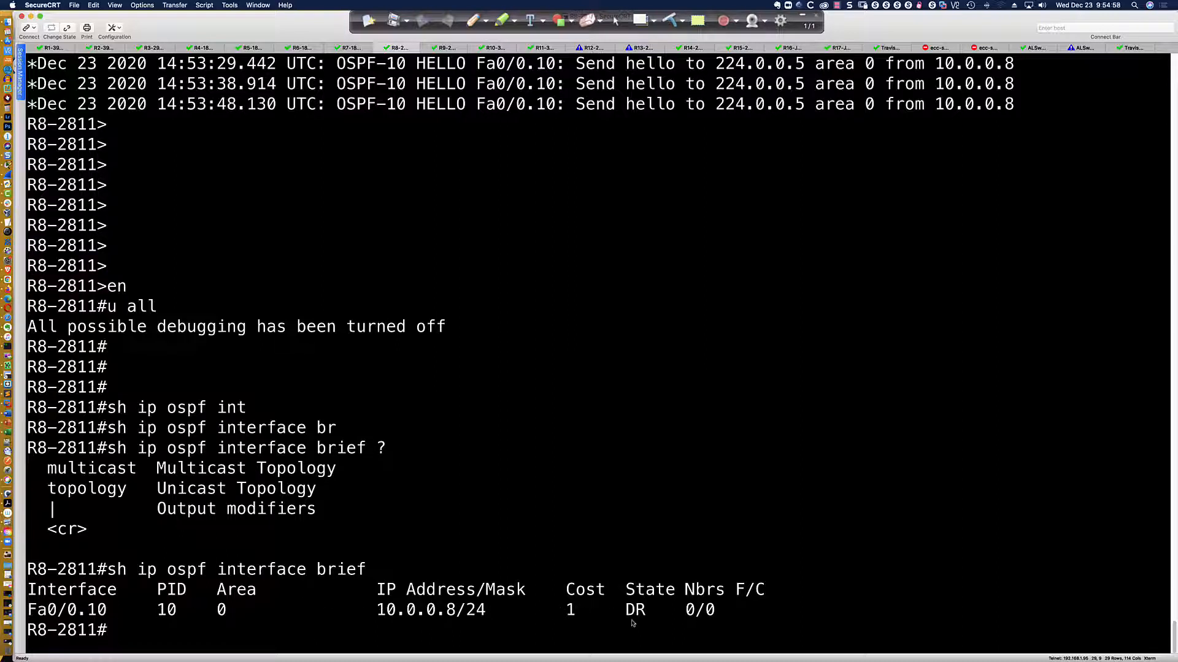
# - Examine the State, PID, IP Address/Mask and Nbrs columns for Fa0/0.10 in the brief output
pyautogui.moveTo(626, 613); pyautogui.dragTo(651, 616)
pyautogui.moveTo(177, 604); pyautogui.dragTo(212, 609)
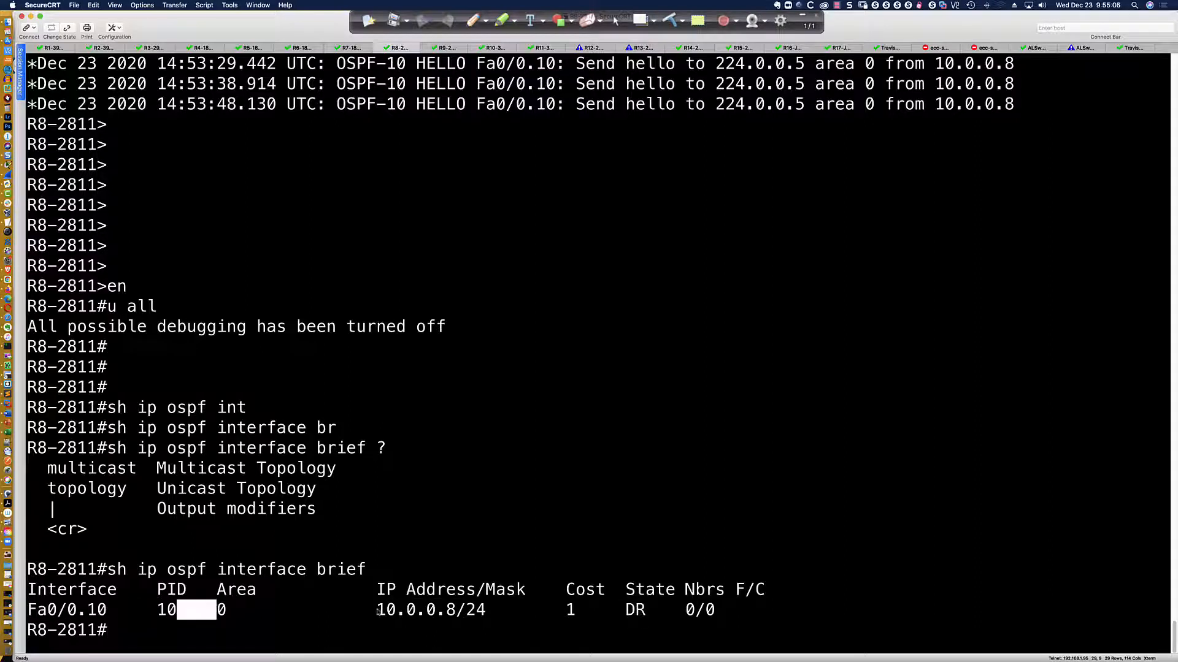
pyautogui.moveTo(378, 611); pyautogui.dragTo(485, 616)
pyautogui.moveTo(685, 610); pyautogui.dragTo(716, 613)
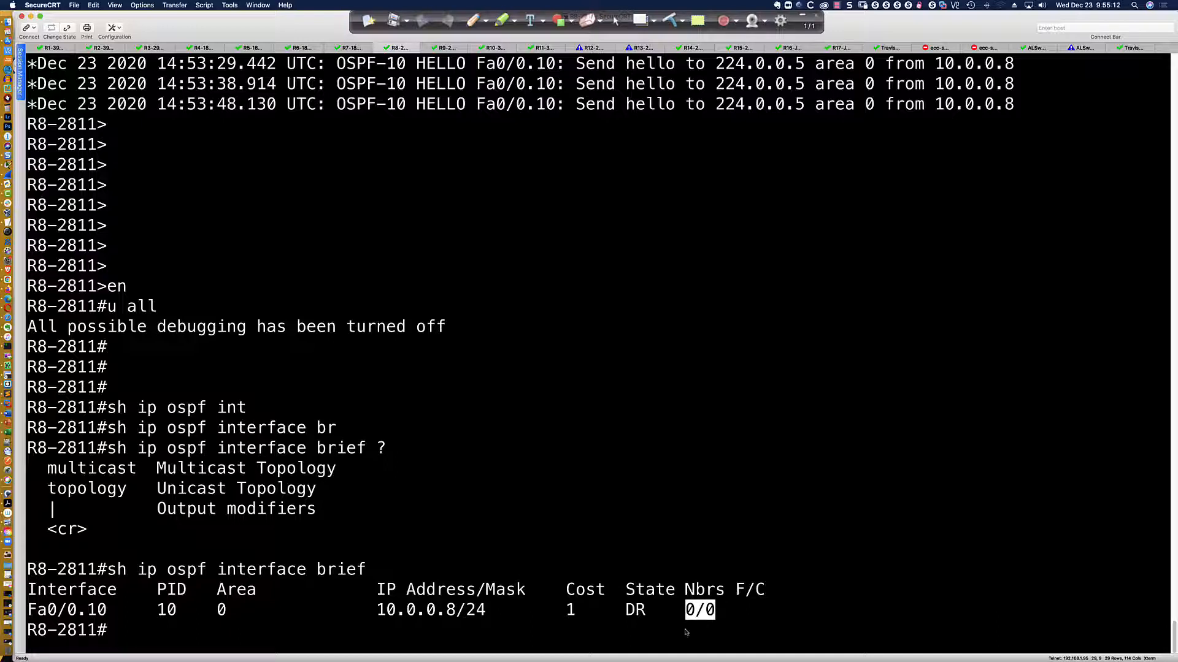
pyautogui.click(725, 613)
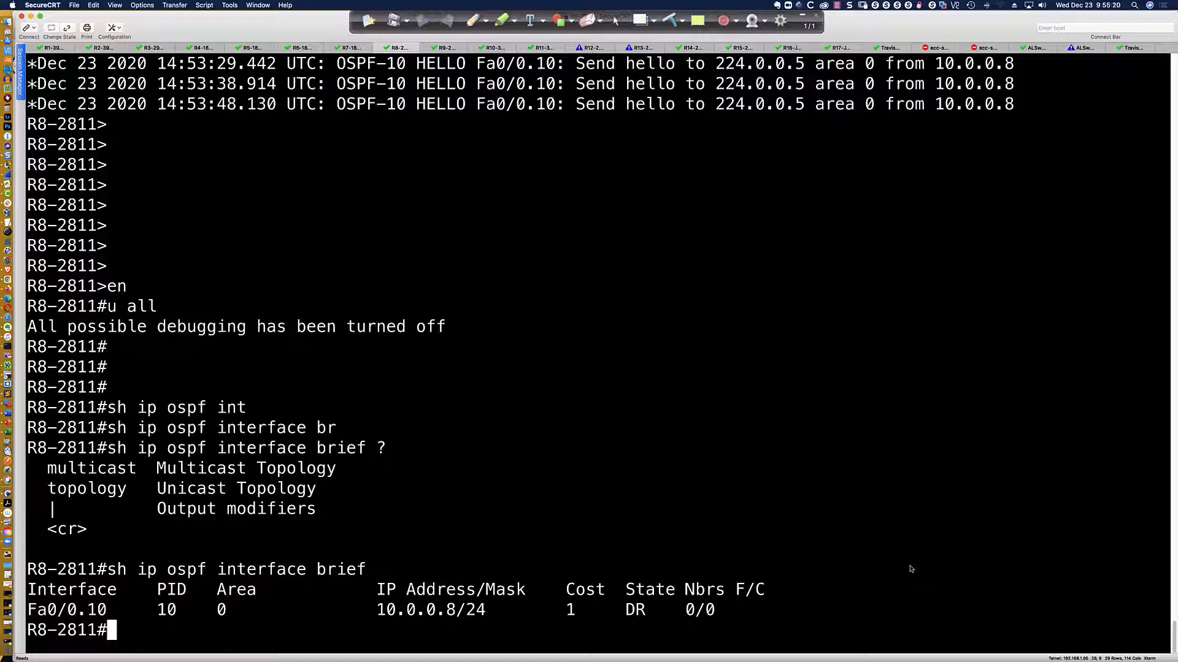
# - List all available options of sh ip ospf interface on R8-2811 and read through them
pyautogui.press('Up')
pyautogui.press('BackSpace')
pyautogui.press('BackSpace')
pyautogui.press('BackSpace')
pyautogui.press('BackSpace')
pyautogui.press('BackSpace')
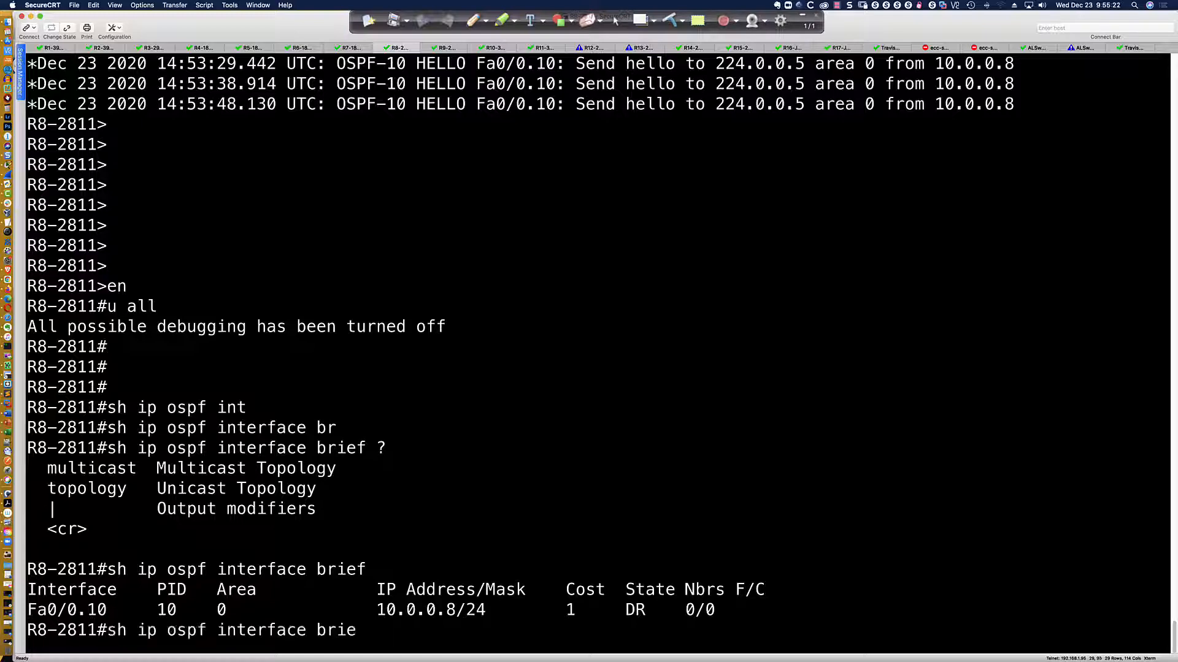
pyautogui.write('?')
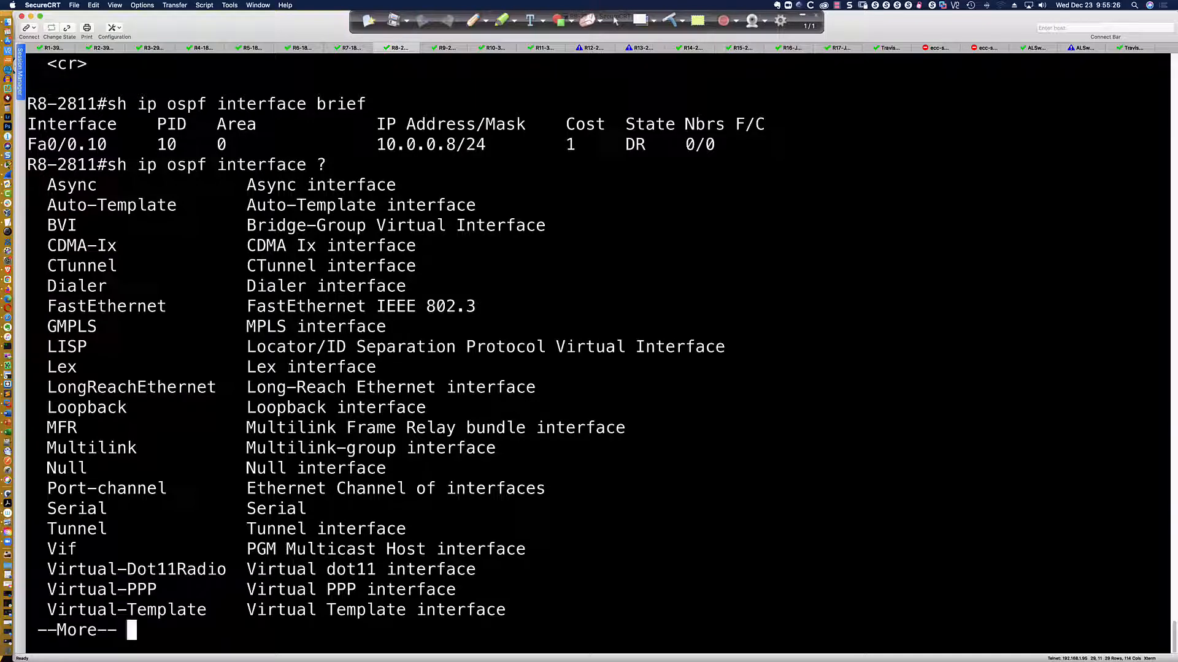
pyautogui.press('space')
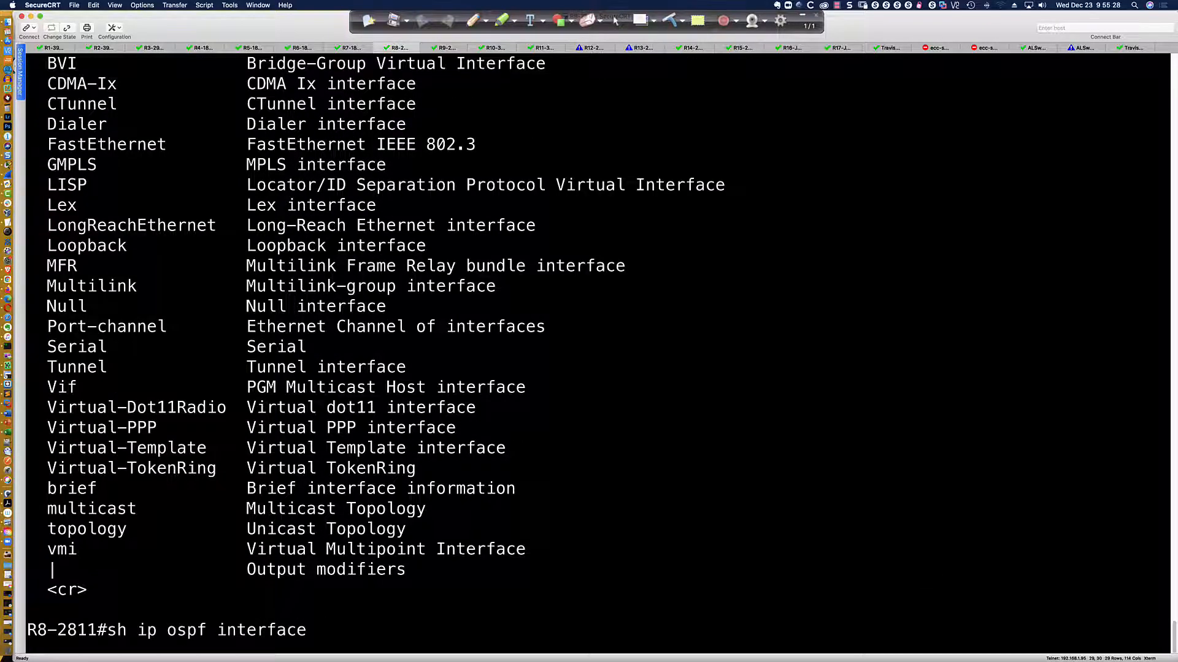
pyautogui.scroll(1, 815, 574)
pyautogui.scroll(5, 628, 500)
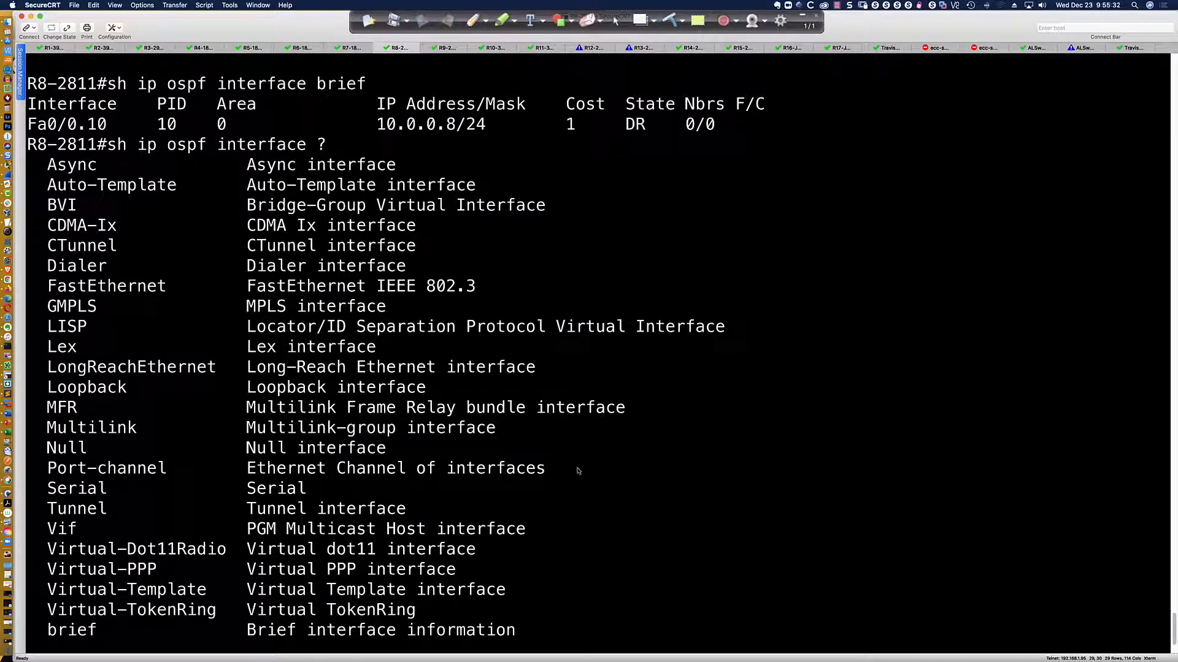
pyautogui.scroll(-7, 439, 417)
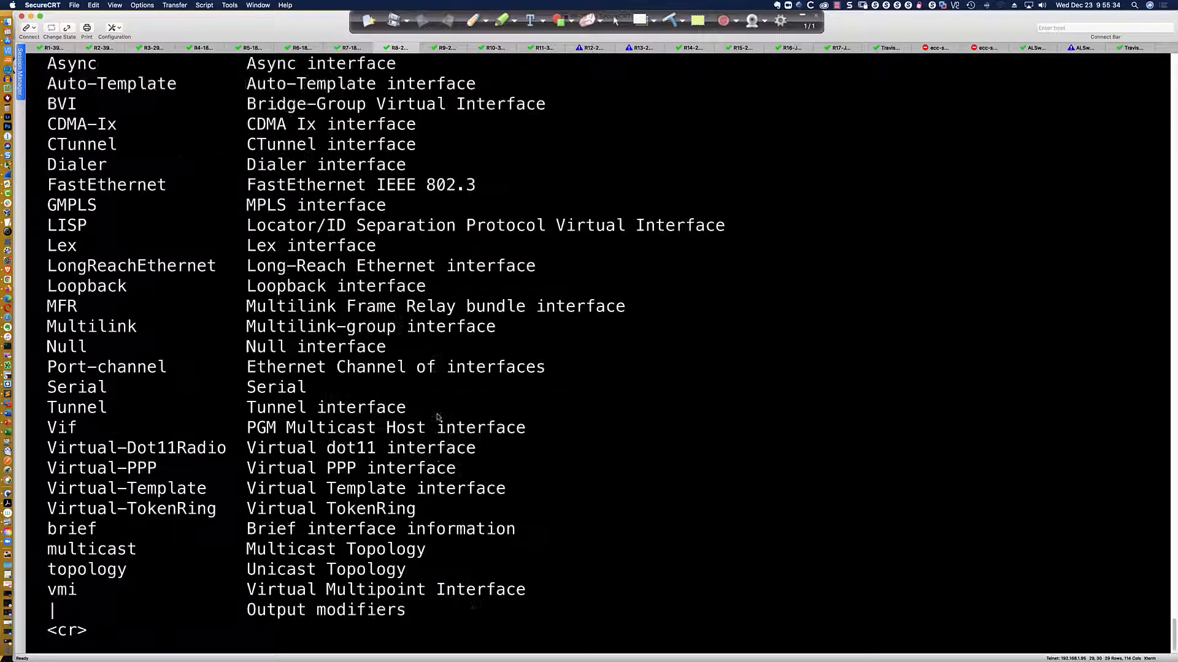
# - Run sh ip ospf interface on R8-2811 without naming an interface
pyautogui.press('Return')
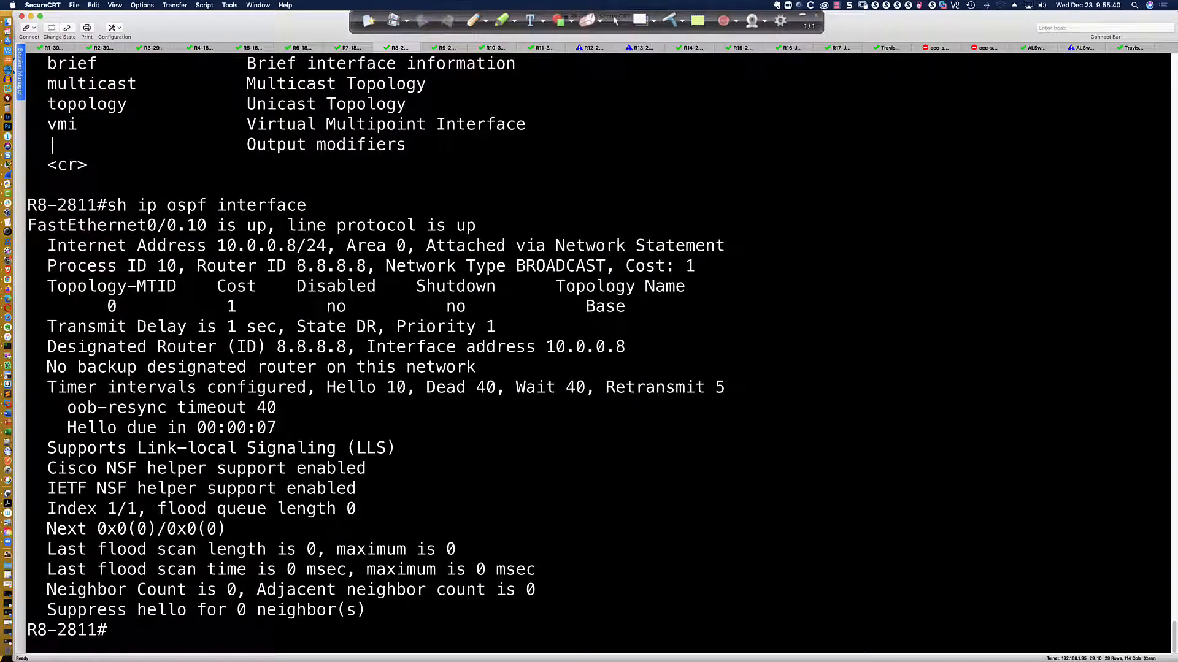
pyautogui.press('Return')
pyautogui.press('Return')
# - Show the OSPF details of only one subinterface on R8-2811 with sh ip ospf interface fa0/0.10
pyautogui.press('Up')
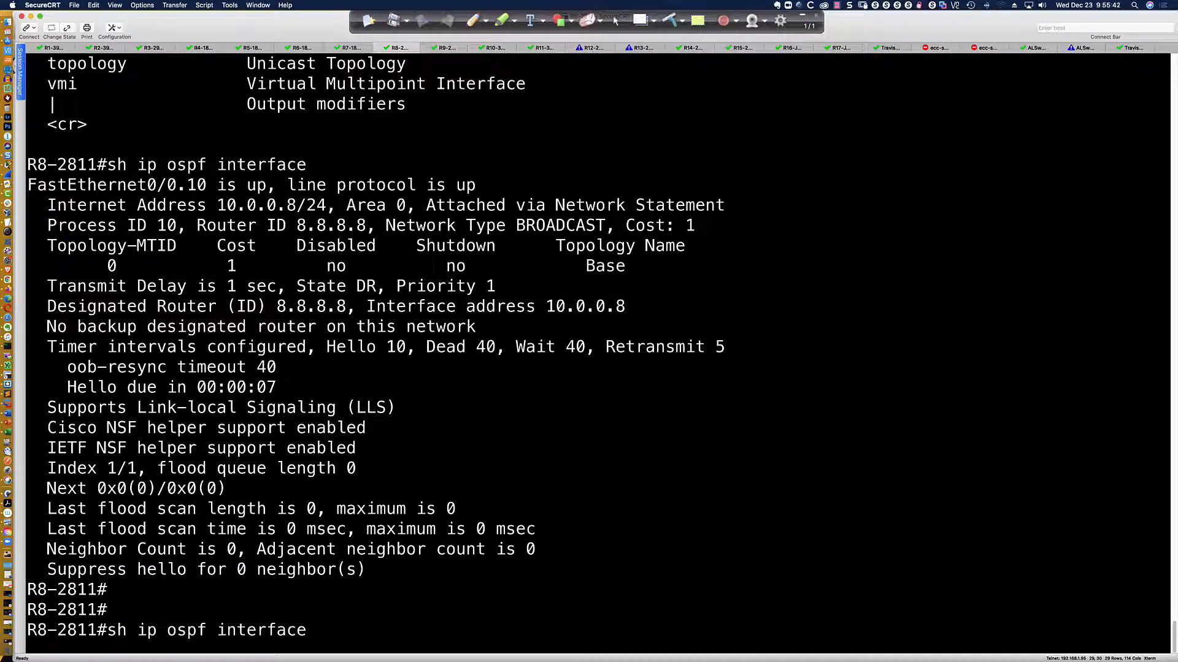
pyautogui.write('fa0/0.10')
pyautogui.press('Return')
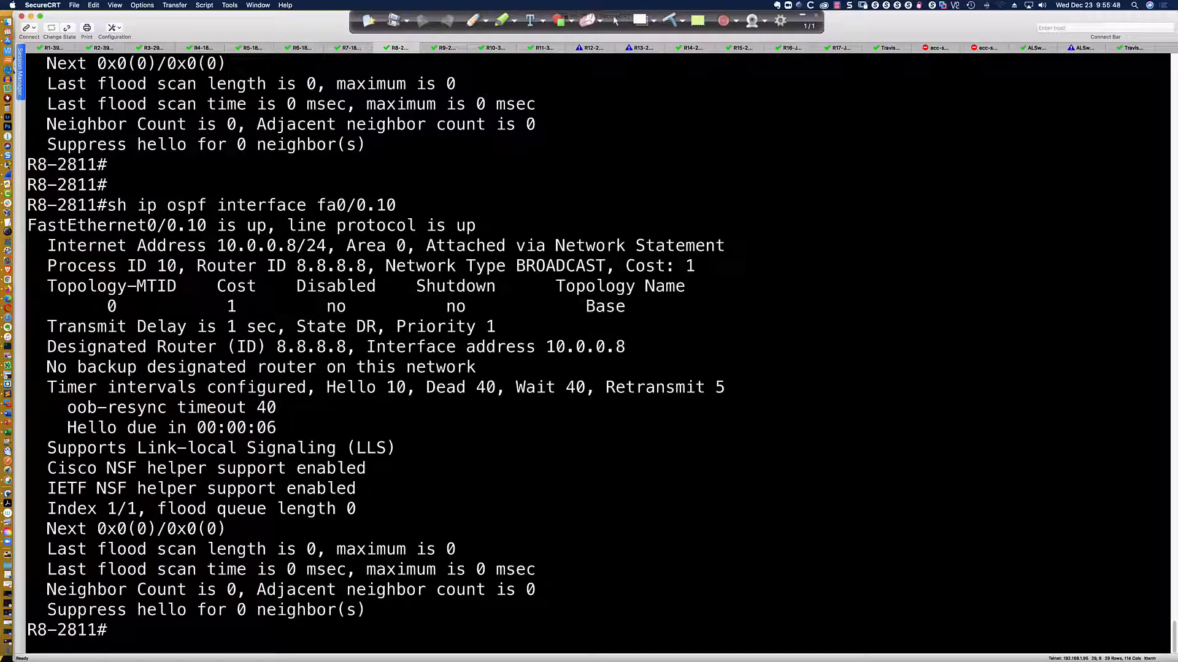
pyautogui.press('Return')
pyautogui.press('Return')
pyautogui.press('Return')
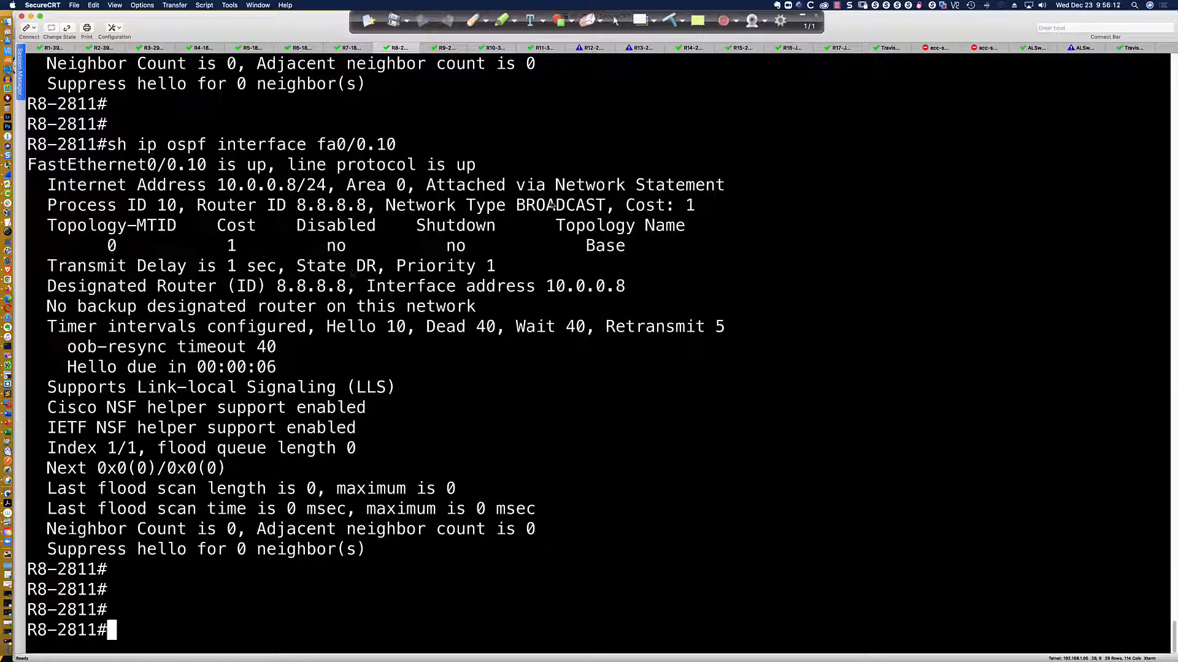
# - Highlight the process ID, router ID and network type, plus the hello and dead timers, in the fa0/0.10 output
pyautogui.moveTo(51, 207); pyautogui.dragTo(603, 209)
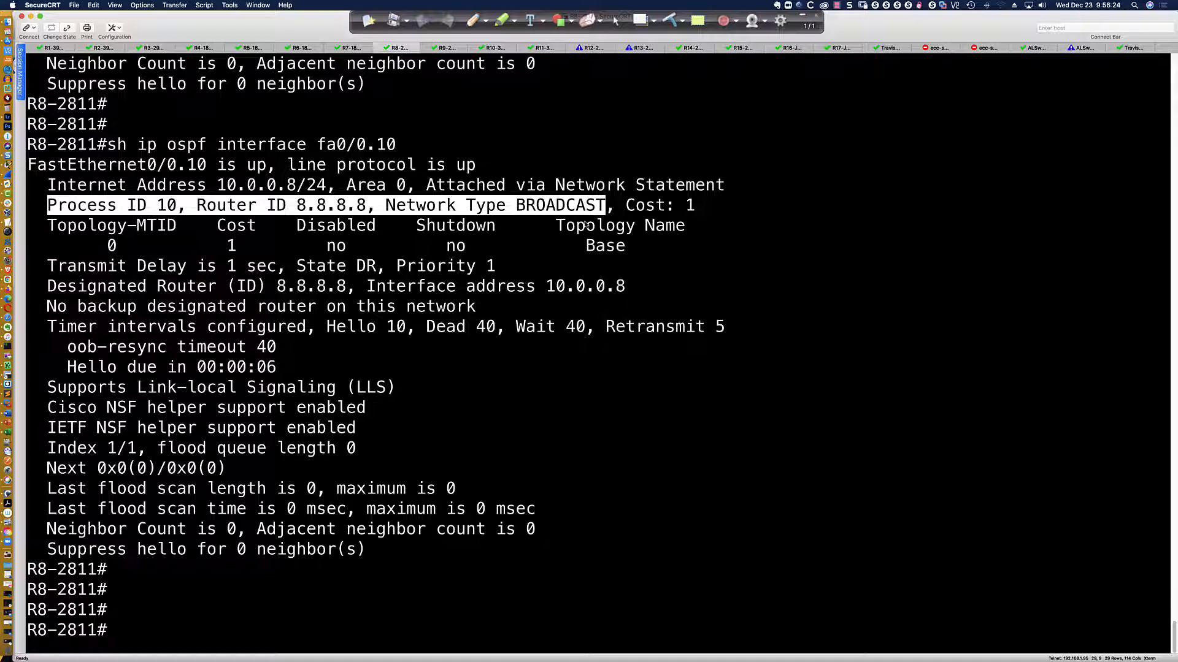
pyautogui.click(298, 321)
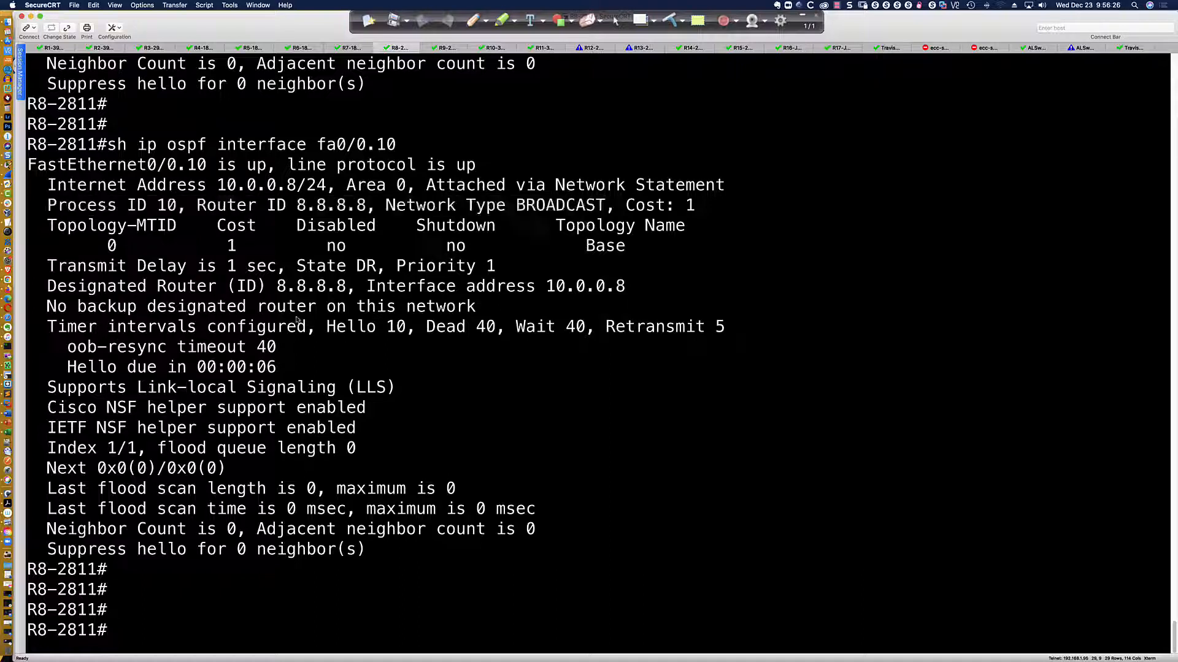
pyautogui.moveTo(318, 330); pyautogui.dragTo(498, 329)
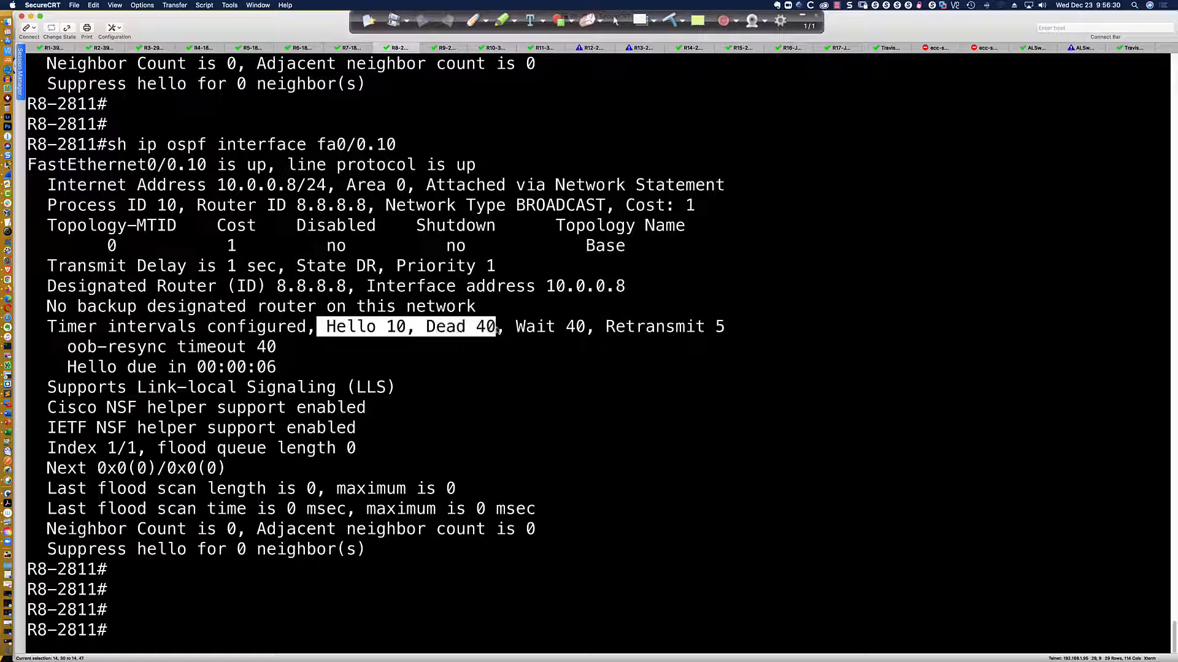
pyautogui.click(417, 352)
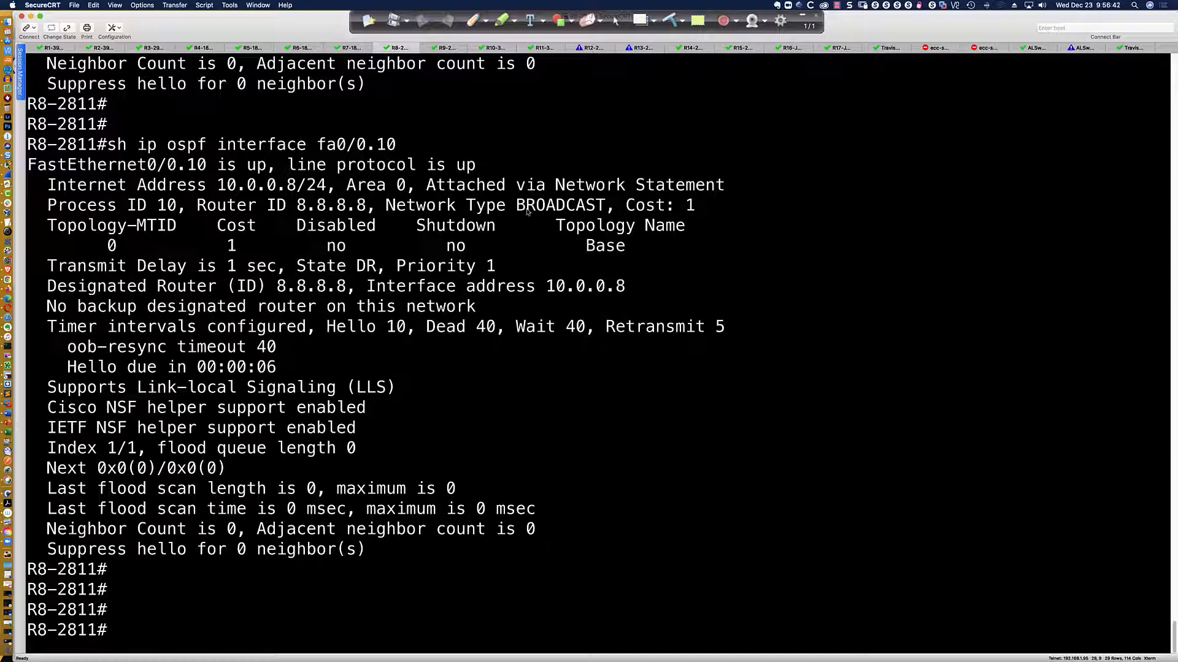
# - Highlight the DR state, the priority and the broadcast network type in the fa0/0.10 output to compare them
pyautogui.moveTo(299, 268); pyautogui.dragTo(379, 268)
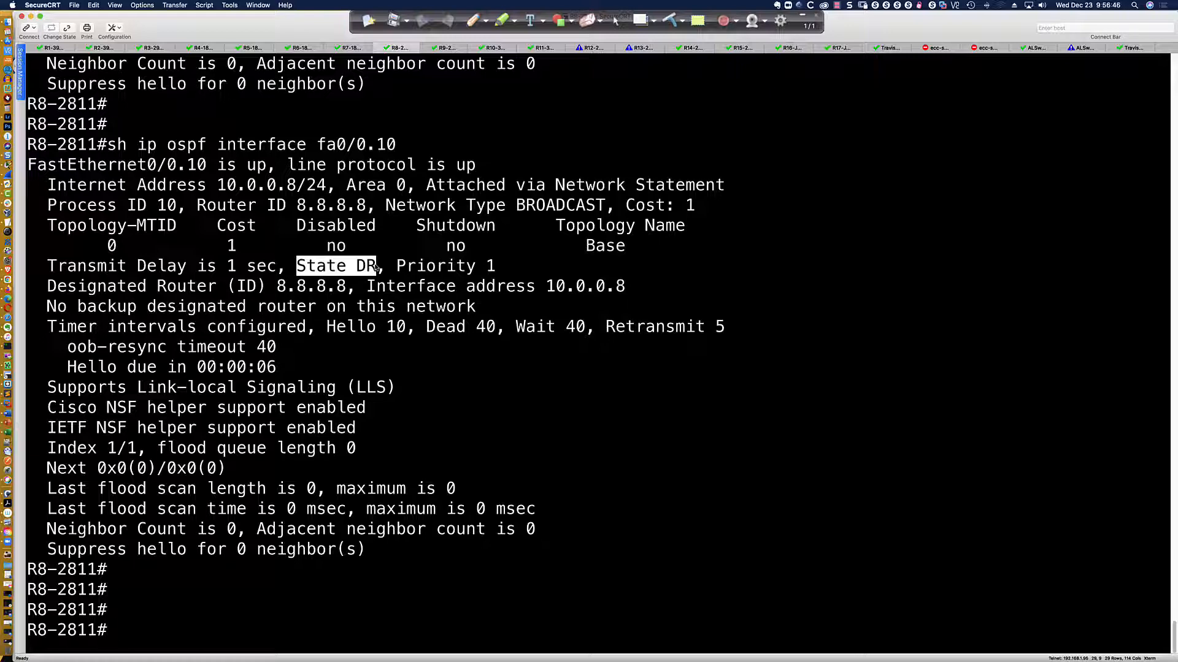
pyautogui.moveTo(398, 267); pyautogui.dragTo(498, 268)
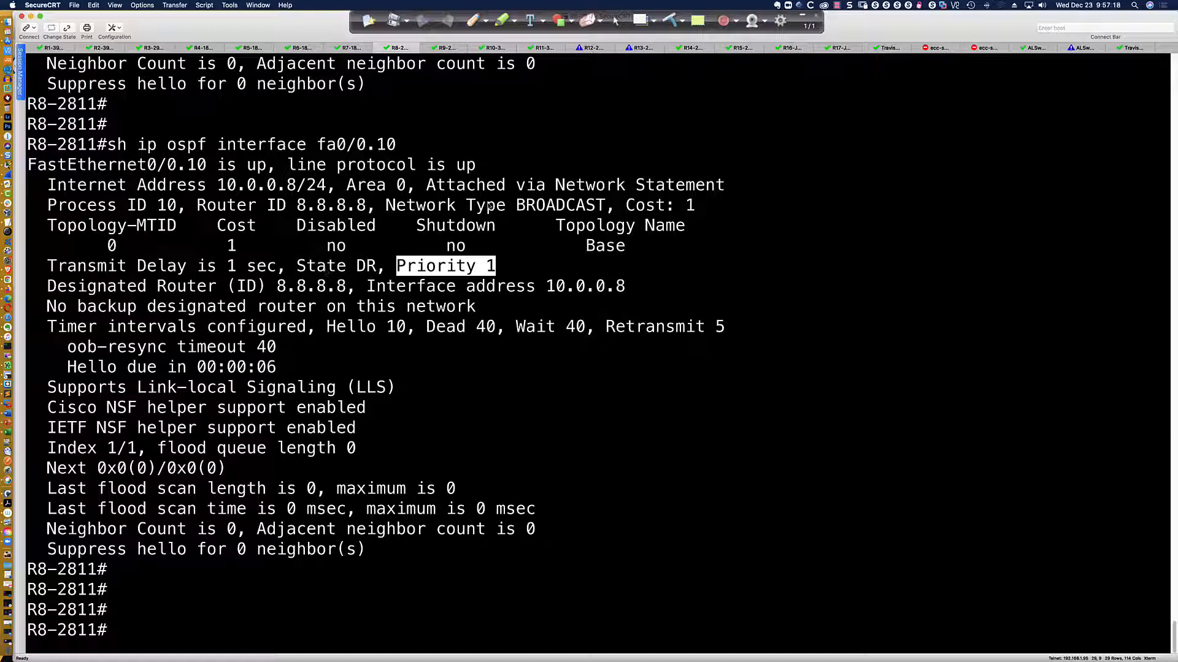
pyautogui.moveTo(487, 207); pyautogui.dragTo(607, 207)
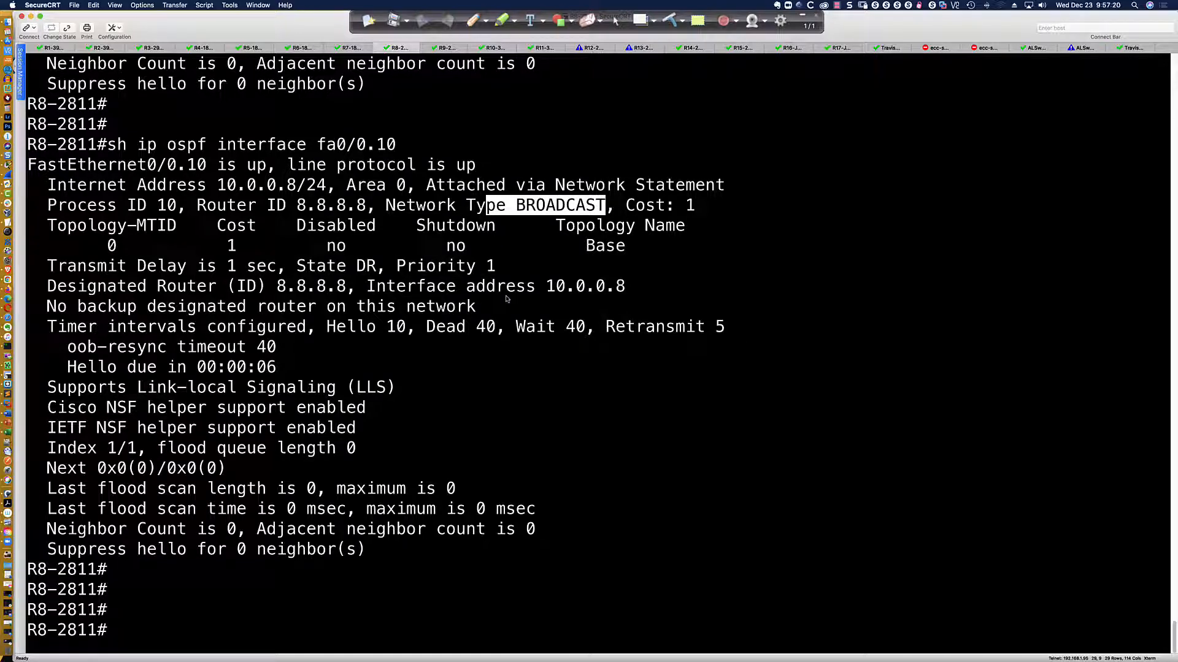
pyautogui.moveTo(297, 268); pyautogui.dragTo(382, 272)
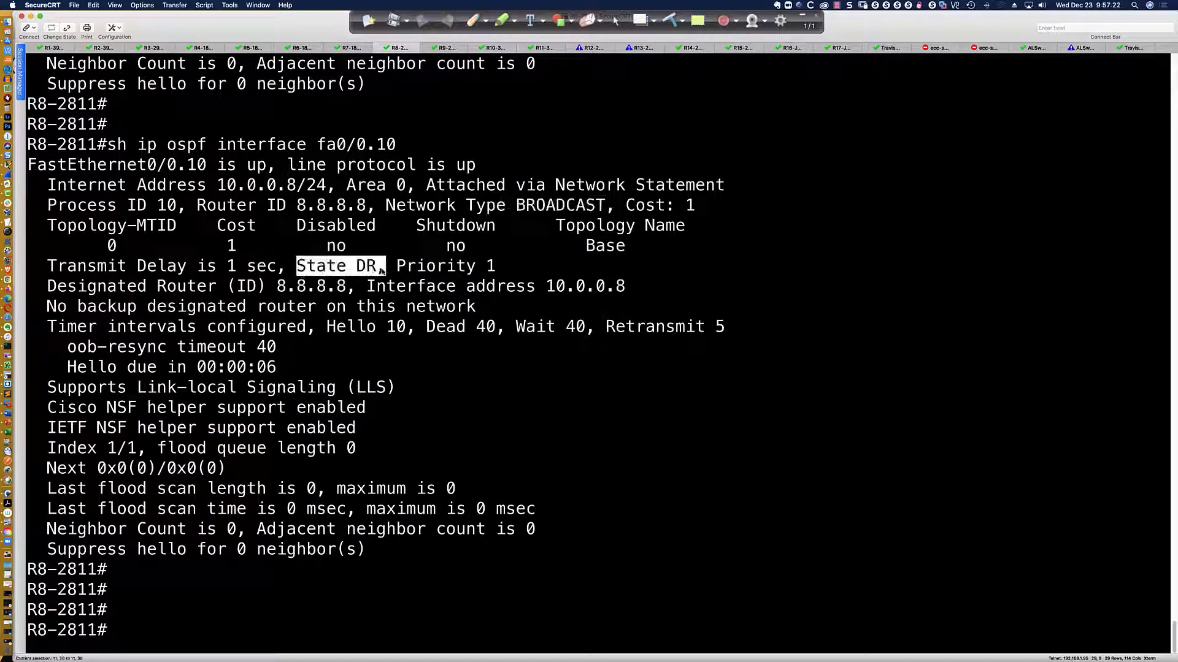
# - Switch back to R1's console in Packet Tracer, highlight Serial0/0/0's network type and show the rest of the interface output
pyautogui.press('super+Tab')
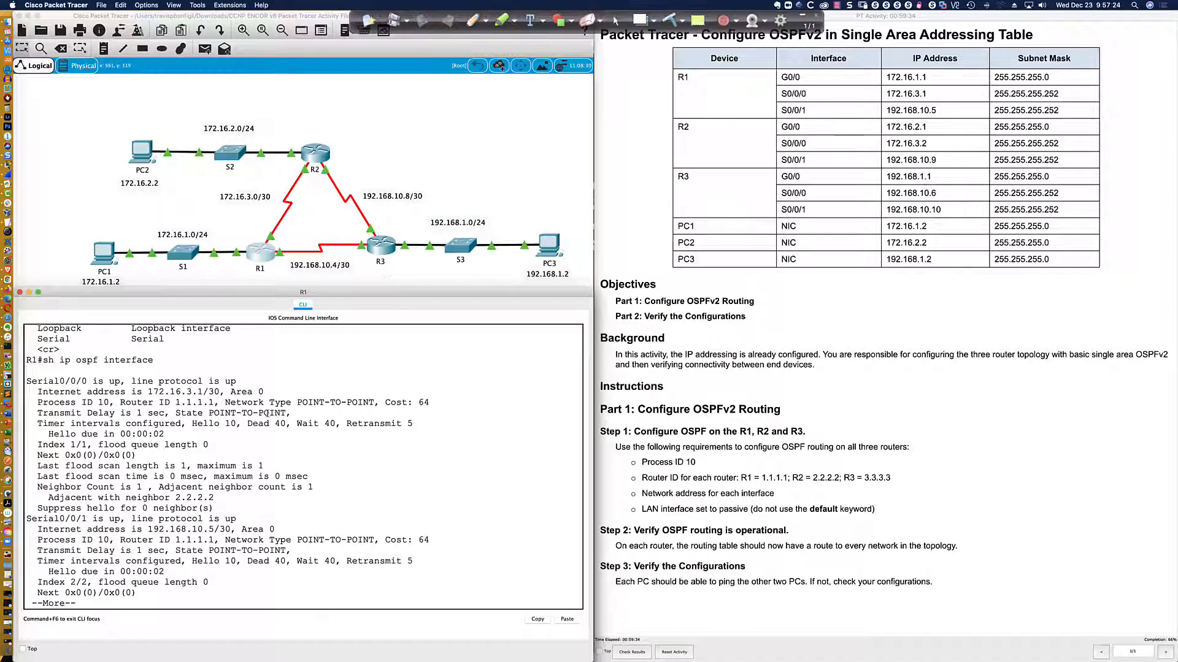
pyautogui.moveTo(269, 403); pyautogui.dragTo(375, 403)
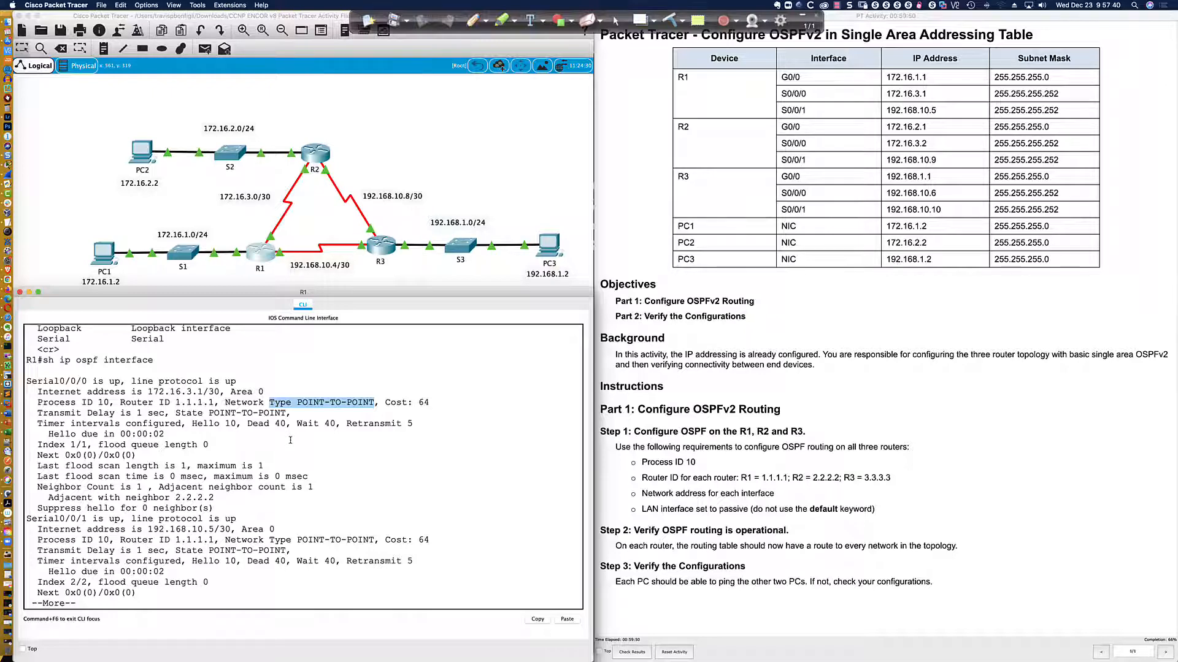
pyautogui.press('space')
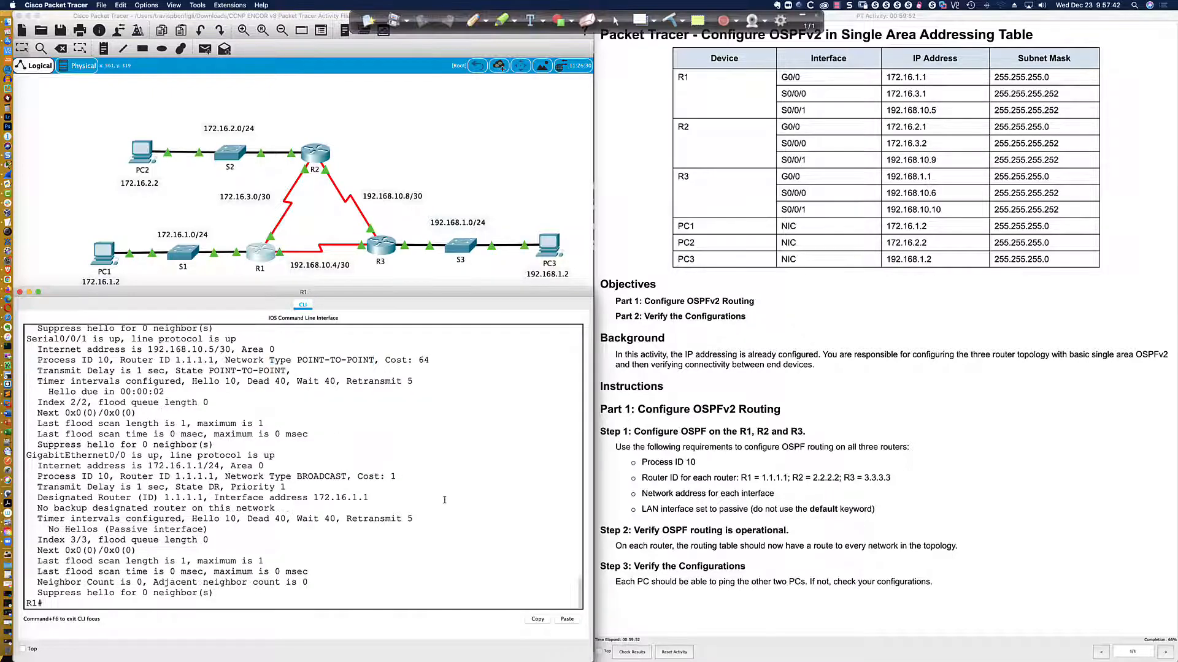
# - List R1's OSPF neighbors with sh ip ospf neigh and highlight the neighbor's interface and the dash in its state
pyautogui.write('sh ip ospf neigh')
pyautogui.press('Return')
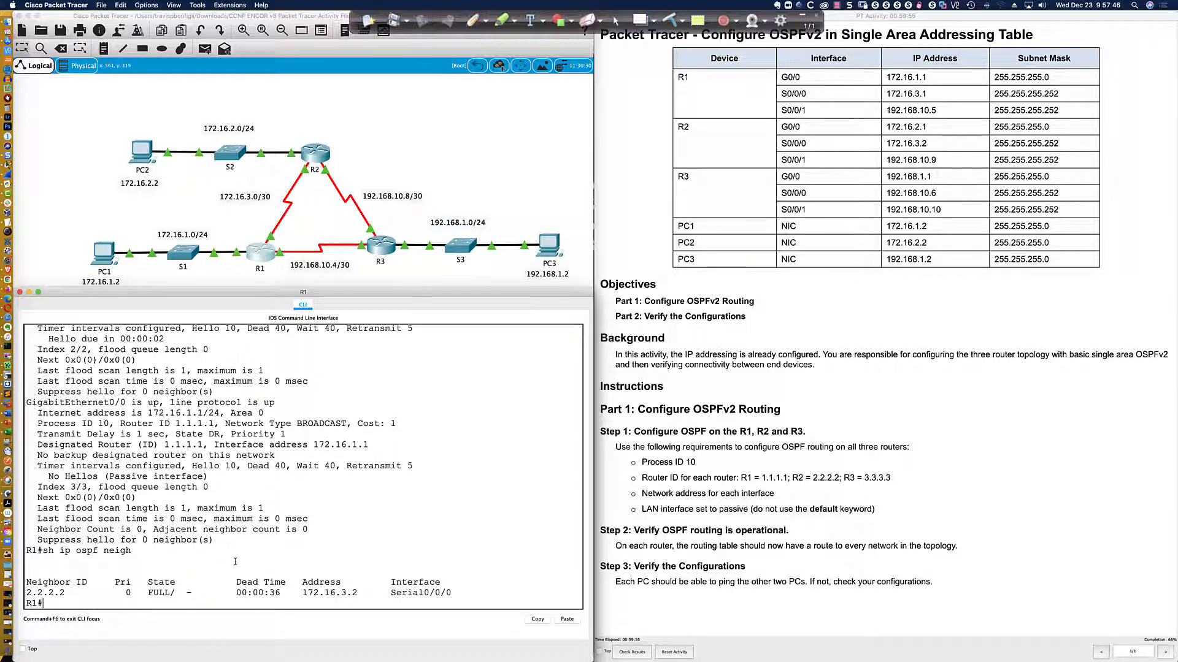
pyautogui.moveTo(389, 590); pyautogui.dragTo(450, 593)
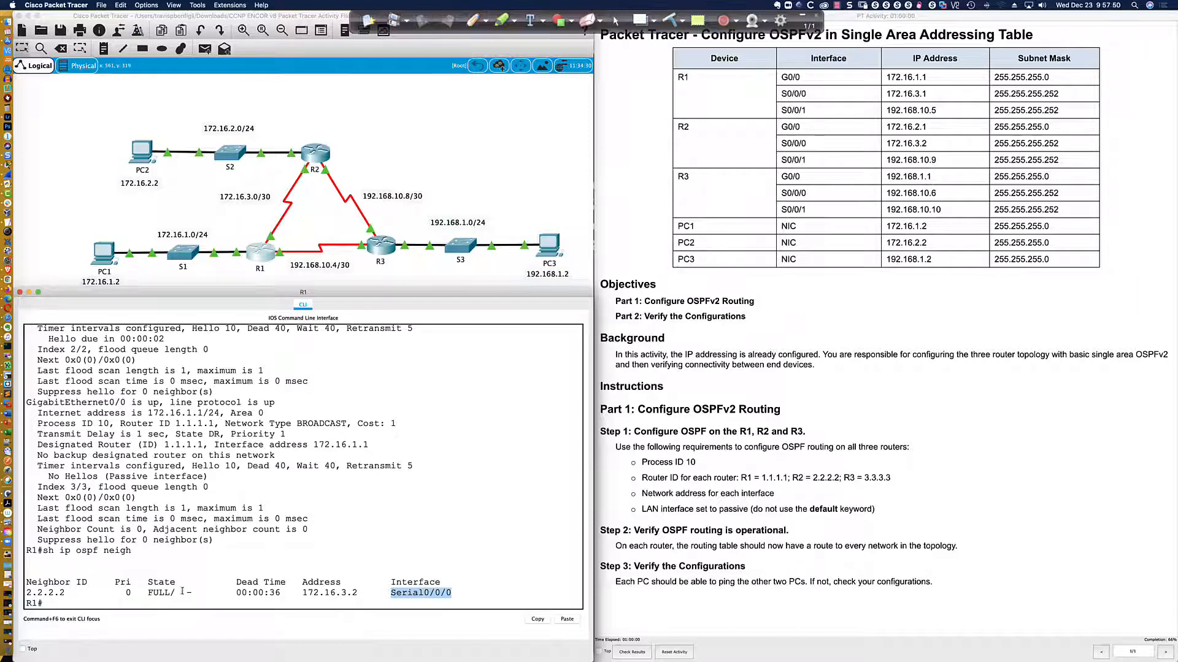
pyautogui.moveTo(183, 592); pyautogui.dragTo(197, 594)
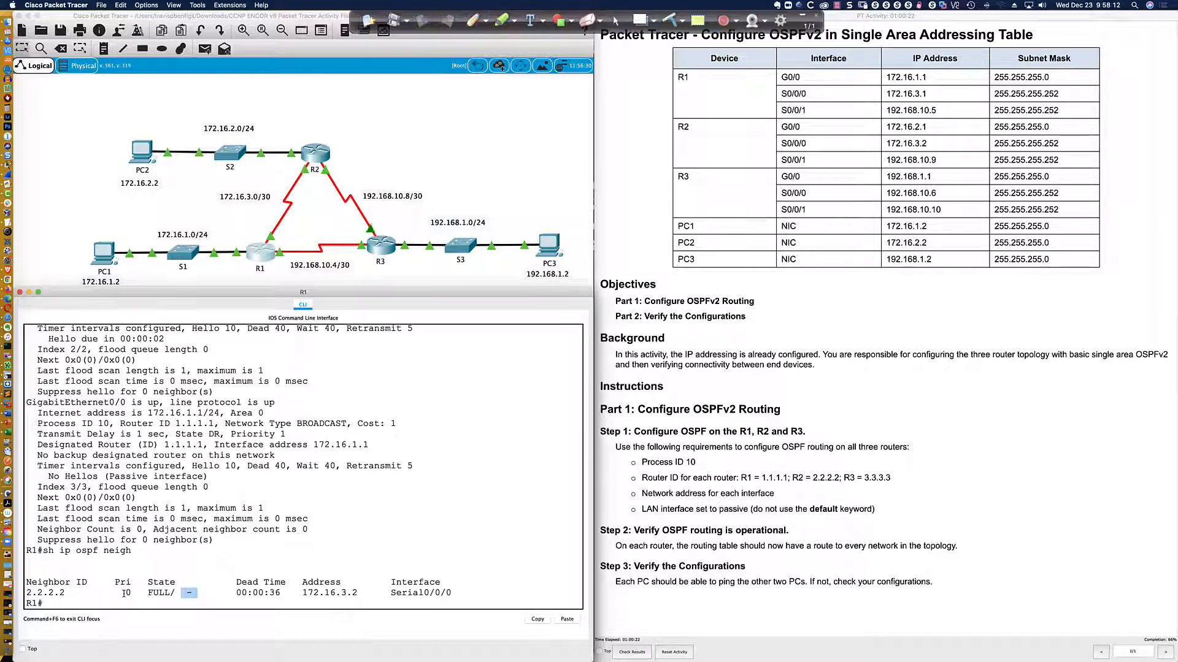
# - Highlight the priority value and the dash after FULL in the 2.2.2.2 neighbor entry, selecting the two columns together
pyautogui.scroll(-1, 124, 593)
pyautogui.scroll(-1, 125, 593)
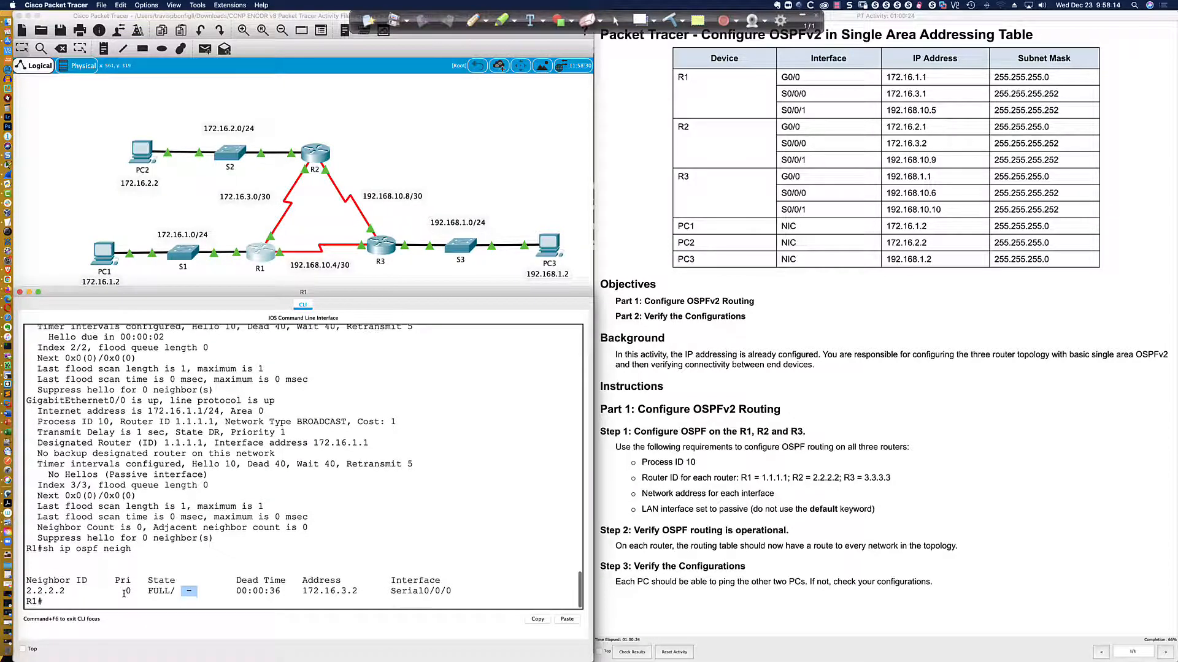
pyautogui.moveTo(125, 593); pyautogui.dragTo(132, 592)
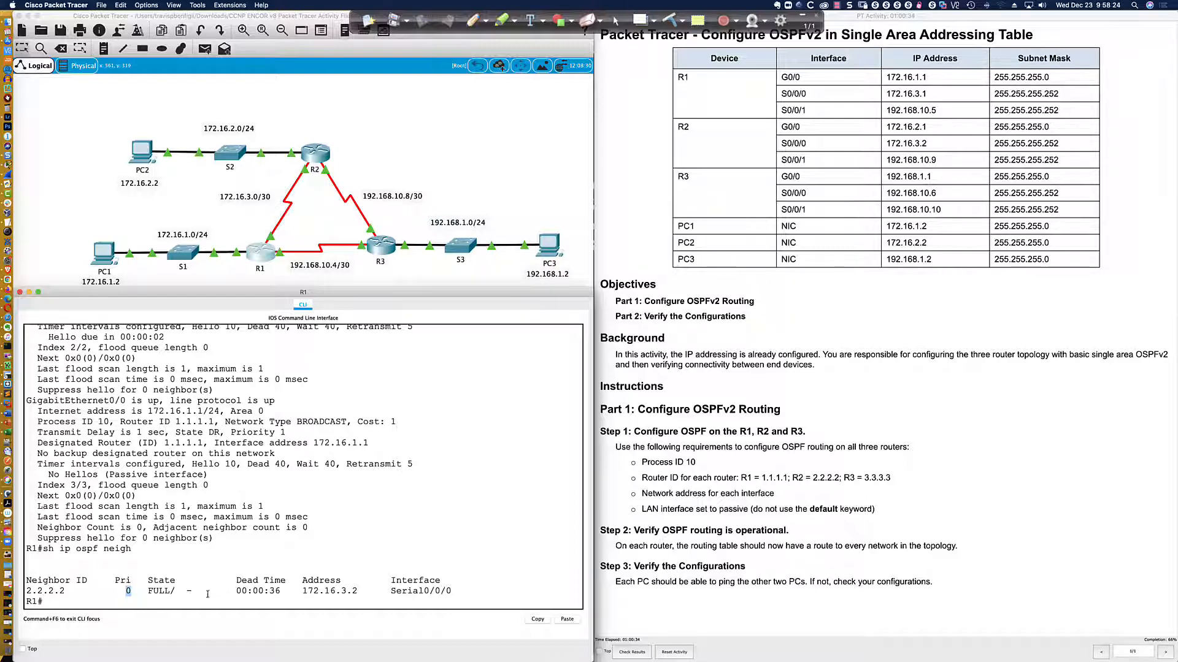
pyautogui.doubleClick(189, 591)
pyautogui.moveTo(115, 590); pyautogui.dragTo(139, 591)
pyautogui.moveTo(140, 591); pyautogui.dragTo(195, 591)
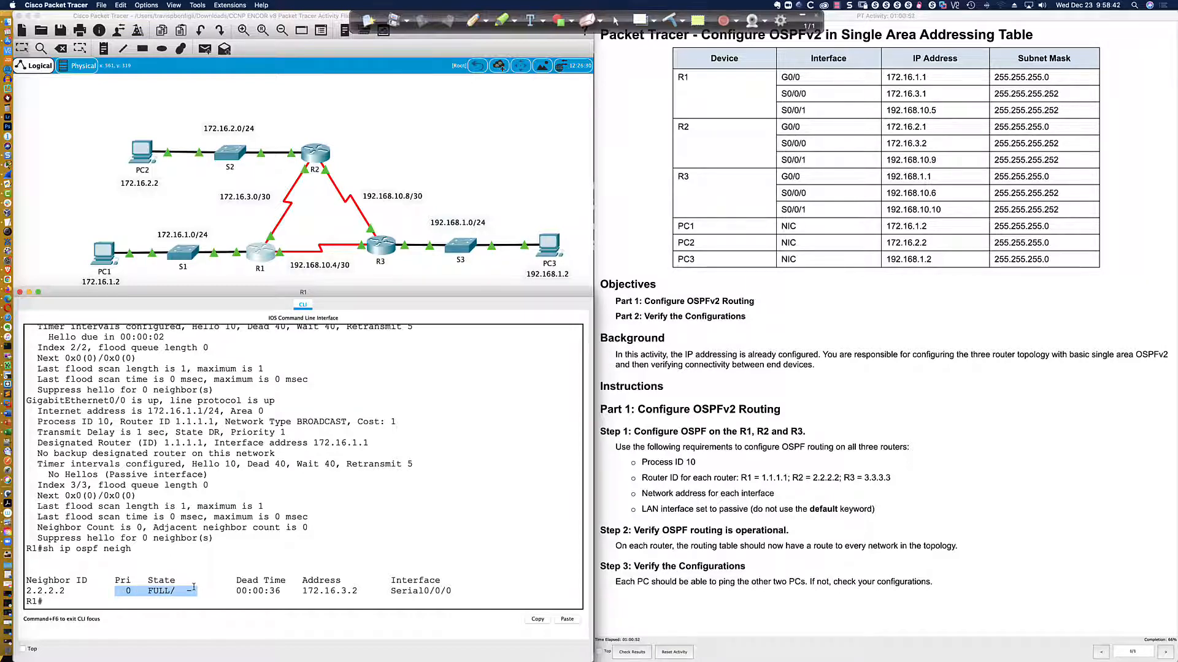
pyautogui.click(182, 592)
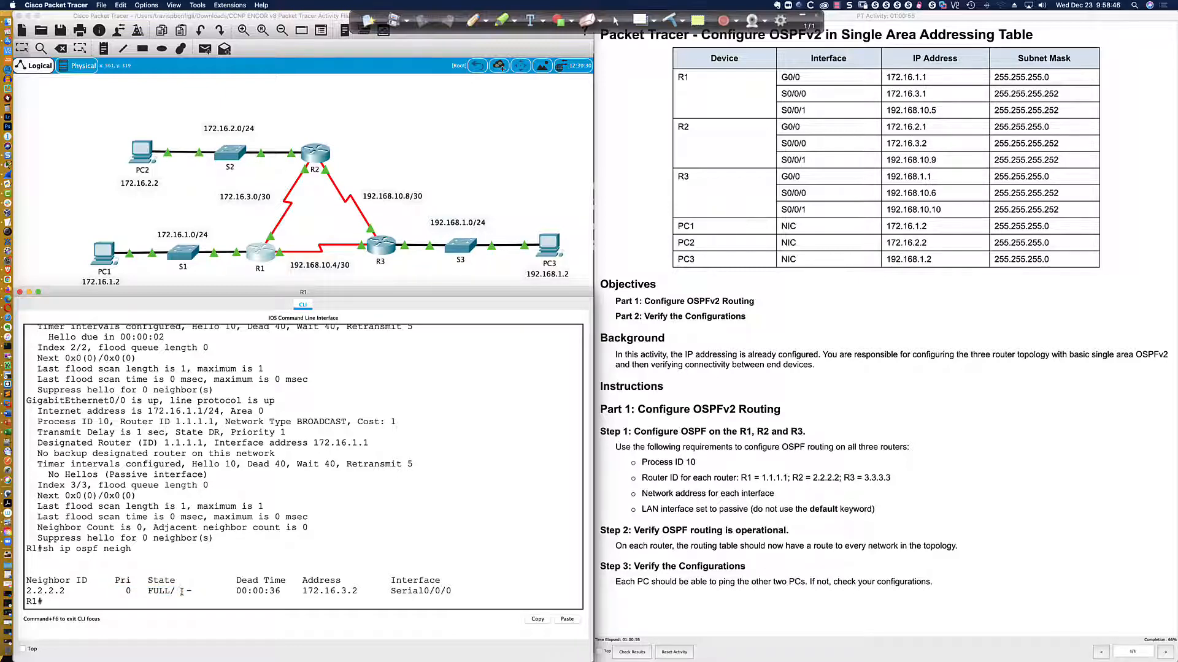
pyautogui.moveTo(127, 591); pyautogui.dragTo(194, 591)
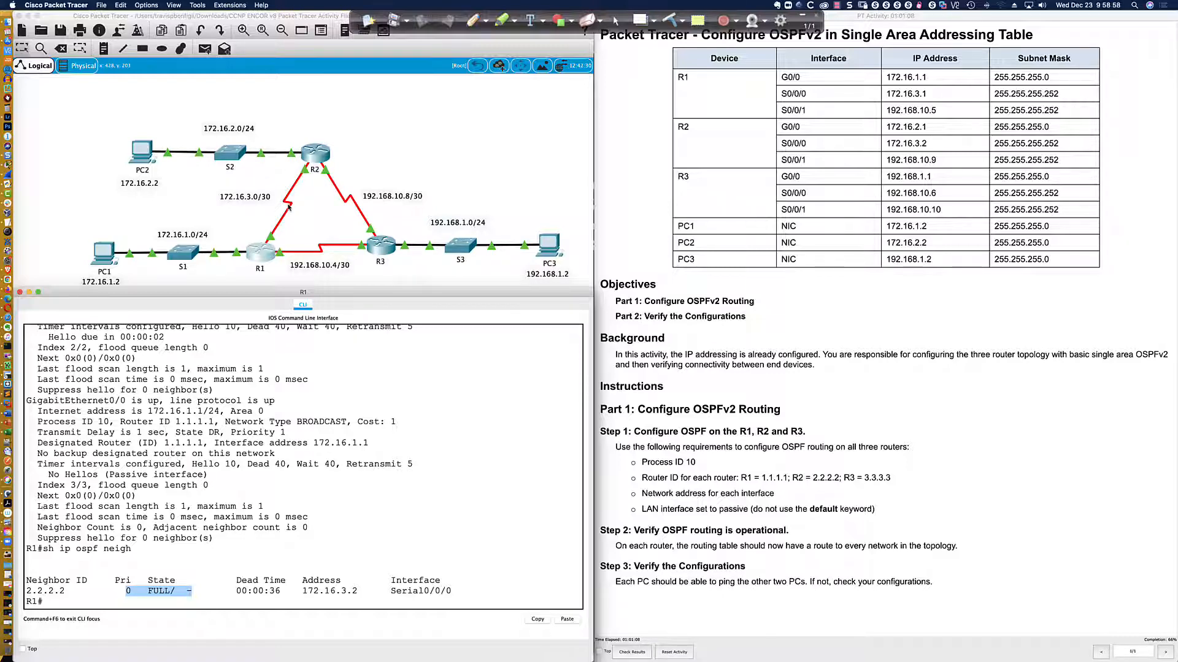
# - Switch to the R8-2811 session in SecureCRT and highlight the BROADCAST network type in the fa0/0.10 output
pyautogui.press('super+Tab')
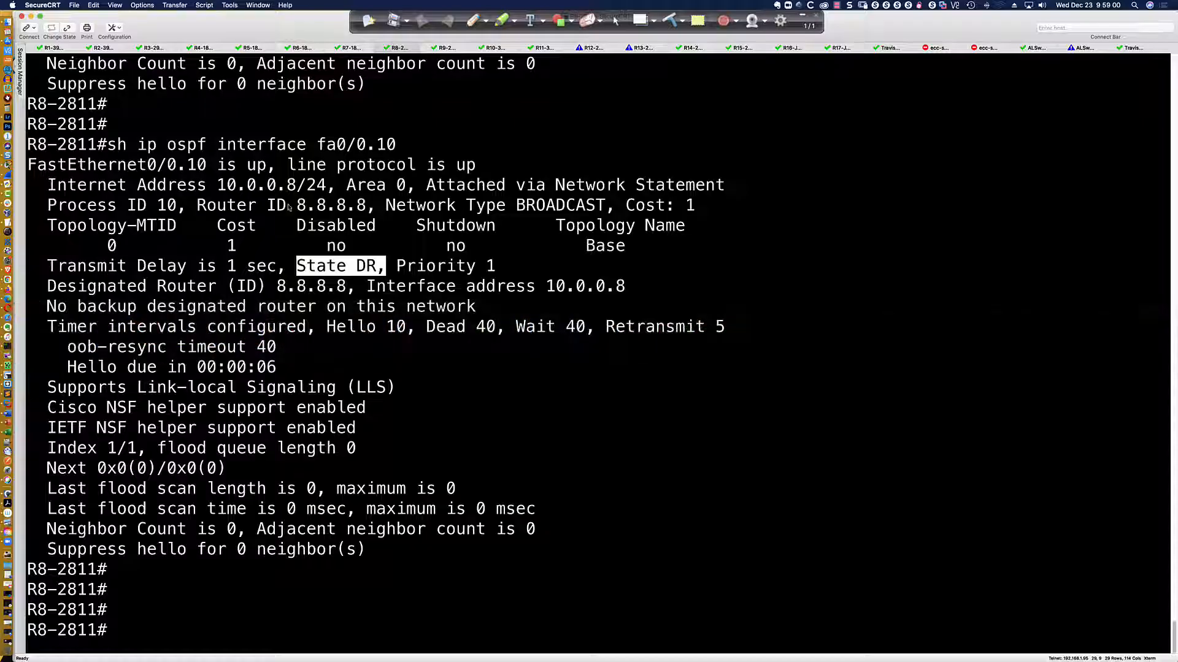
pyautogui.moveTo(511, 204); pyautogui.dragTo(627, 208)
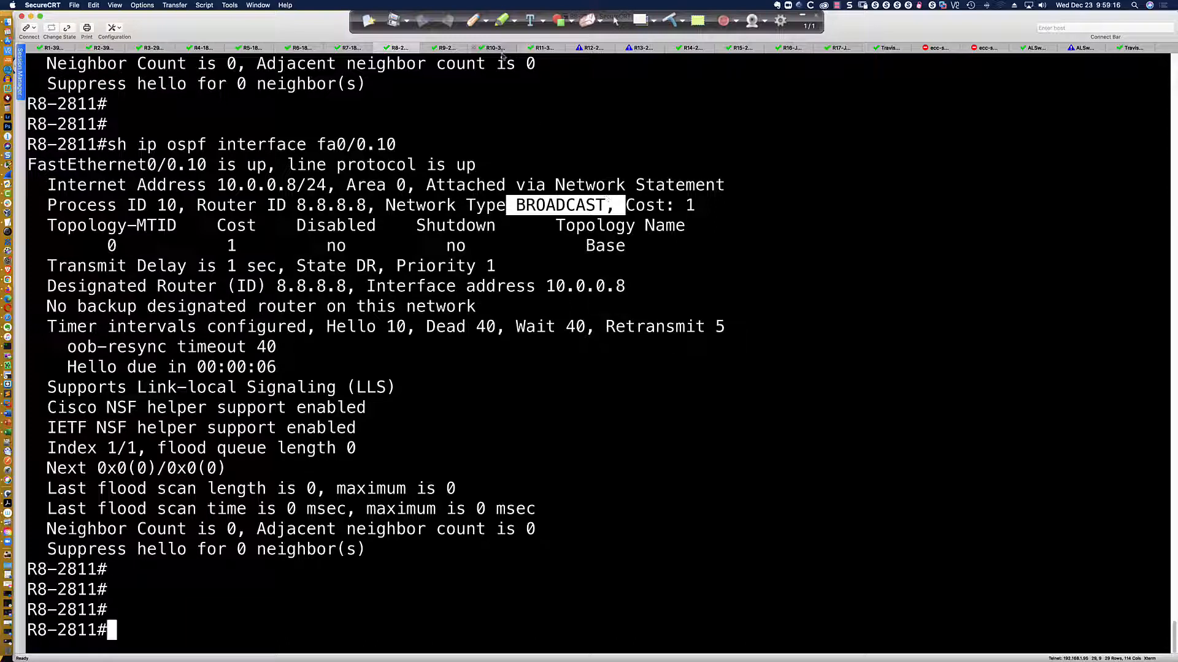
# - With the pen, sketch two routers joined by a serial link and write a crossed-out DR above it
pyautogui.click(473, 20)
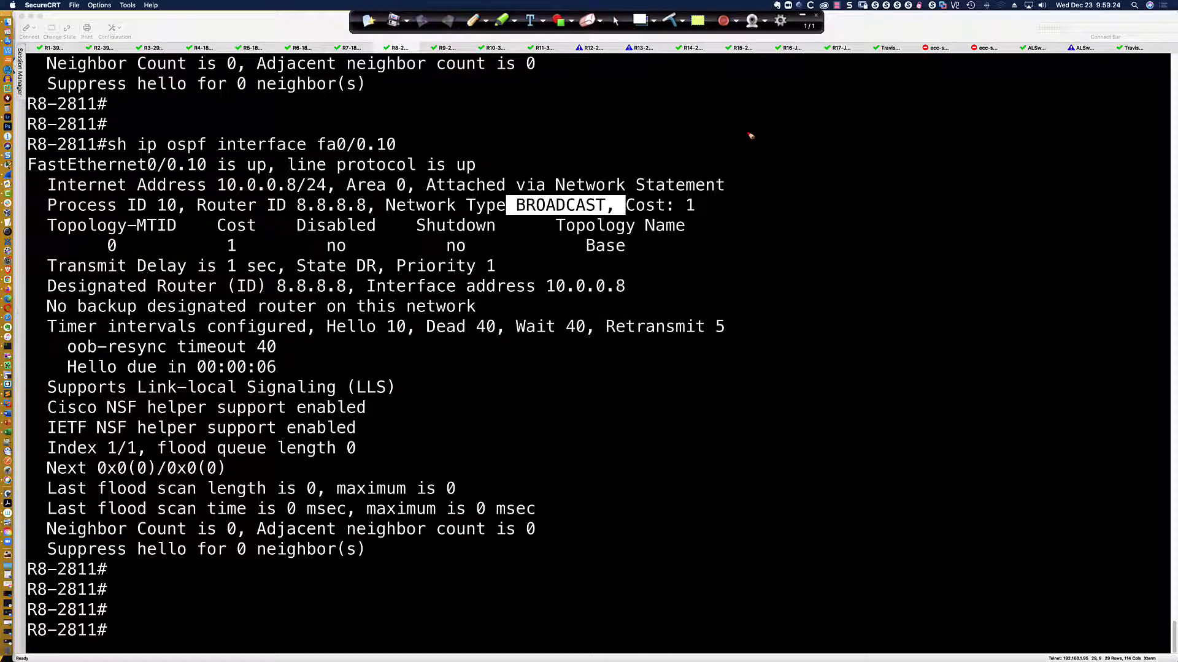
pyautogui.moveTo(735, 98)
pyautogui.mouseDown()
pyautogui.moveTo(731, 127)
pyautogui.moveTo(753, 108)
pyautogui.moveTo(942, 108)
pyautogui.moveTo(946, 130)
pyautogui.moveTo(972, 103)
pyautogui.moveTo(945, 93)
pyautogui.moveTo(944, 111)
pyautogui.mouseUp()
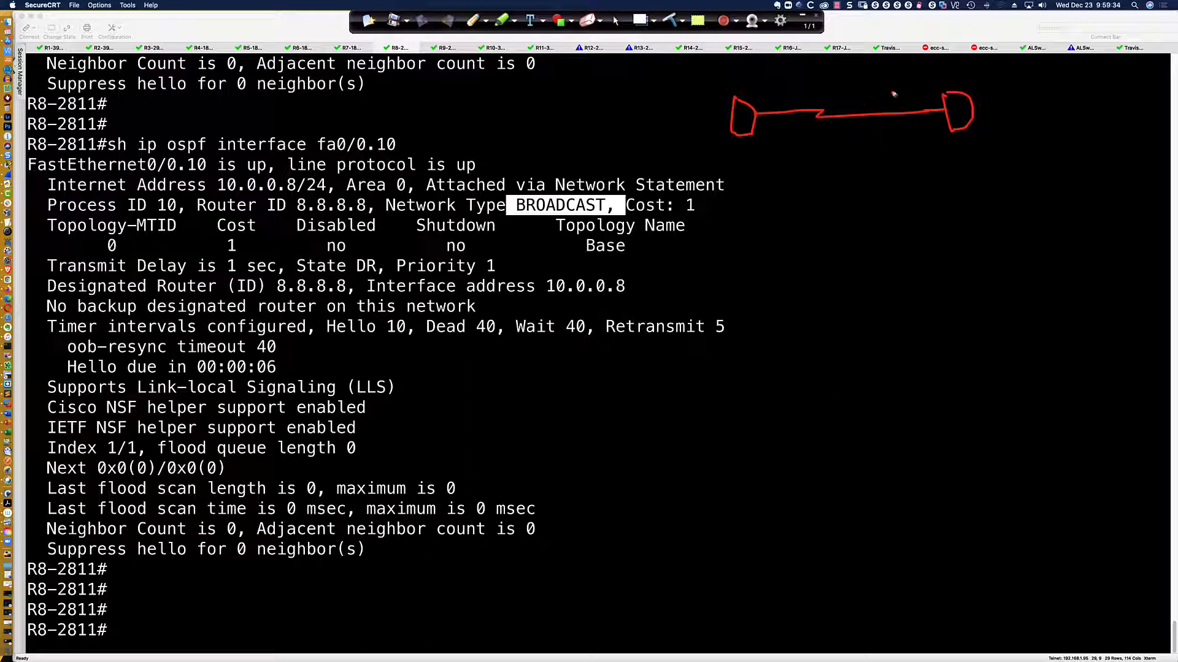
pyautogui.moveTo(812, 64)
pyautogui.mouseDown()
pyautogui.moveTo(811, 79)
pyautogui.moveTo(841, 80)
pyautogui.moveTo(804, 84)
pyautogui.mouseUp()
# - Sketch a switch box marked SW linked to five surrounding routers, and label the diagram DR/BDR
pyautogui.moveTo(848, 277)
pyautogui.mouseDown()
pyautogui.moveTo(858, 314)
pyautogui.moveTo(924, 276)
pyautogui.moveTo(850, 277)
pyautogui.moveTo(875, 285)
pyautogui.moveTo(871, 301)
pyautogui.mouseUp()
pyautogui.moveTo(885, 287)
pyautogui.mouseDown()
pyautogui.moveTo(890, 299)
pyautogui.moveTo(900, 286)
pyautogui.mouseUp()
pyautogui.moveTo(891, 311)
pyautogui.mouseDown()
pyautogui.moveTo(895, 368)
pyautogui.moveTo(907, 379)
pyautogui.moveTo(896, 363)
pyautogui.mouseUp()
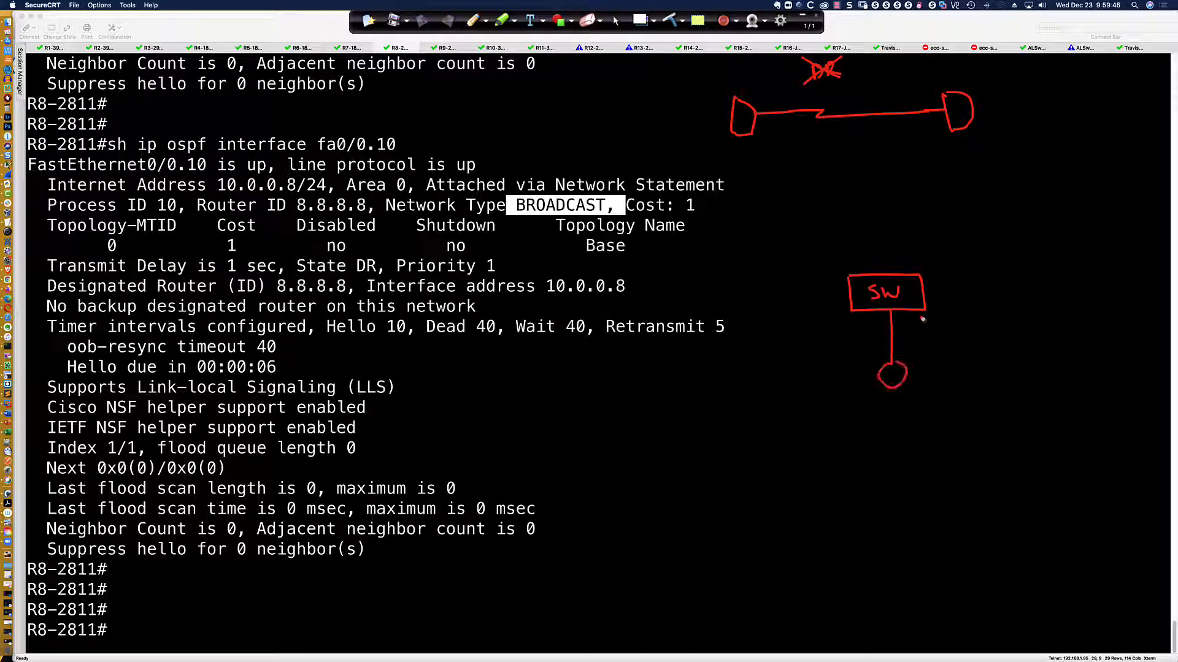
pyautogui.moveTo(925, 288); pyautogui.dragTo(1015, 284)
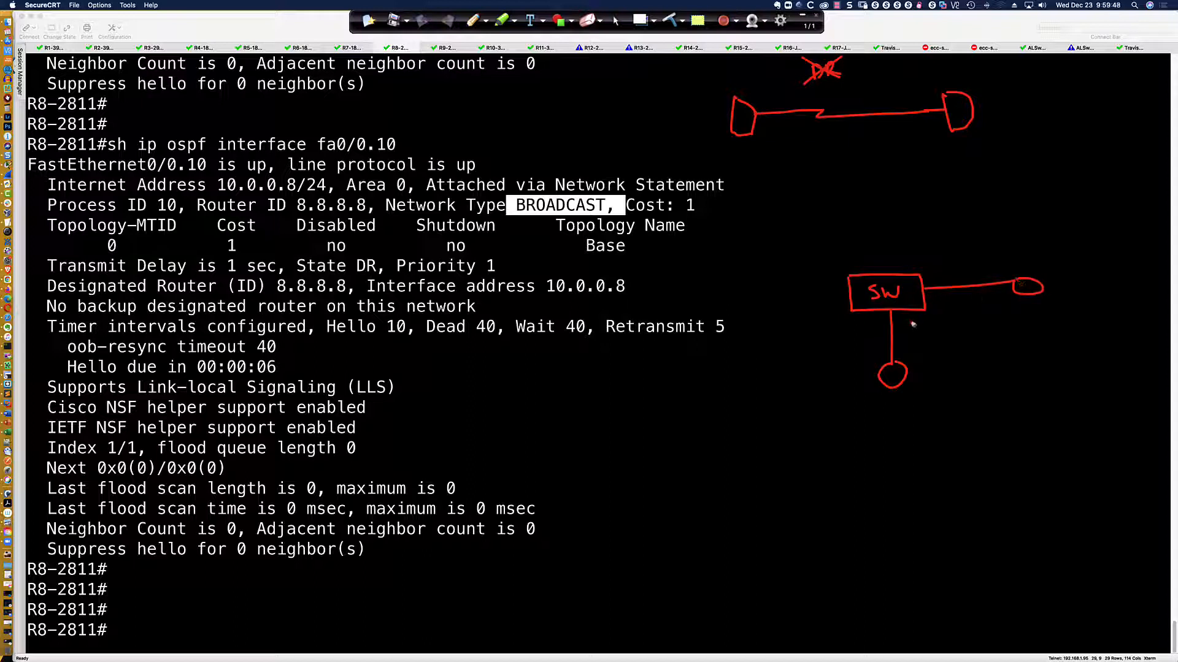
pyautogui.moveTo(926, 311)
pyautogui.mouseDown()
pyautogui.moveTo(1046, 393)
pyautogui.moveTo(1026, 376)
pyautogui.mouseUp()
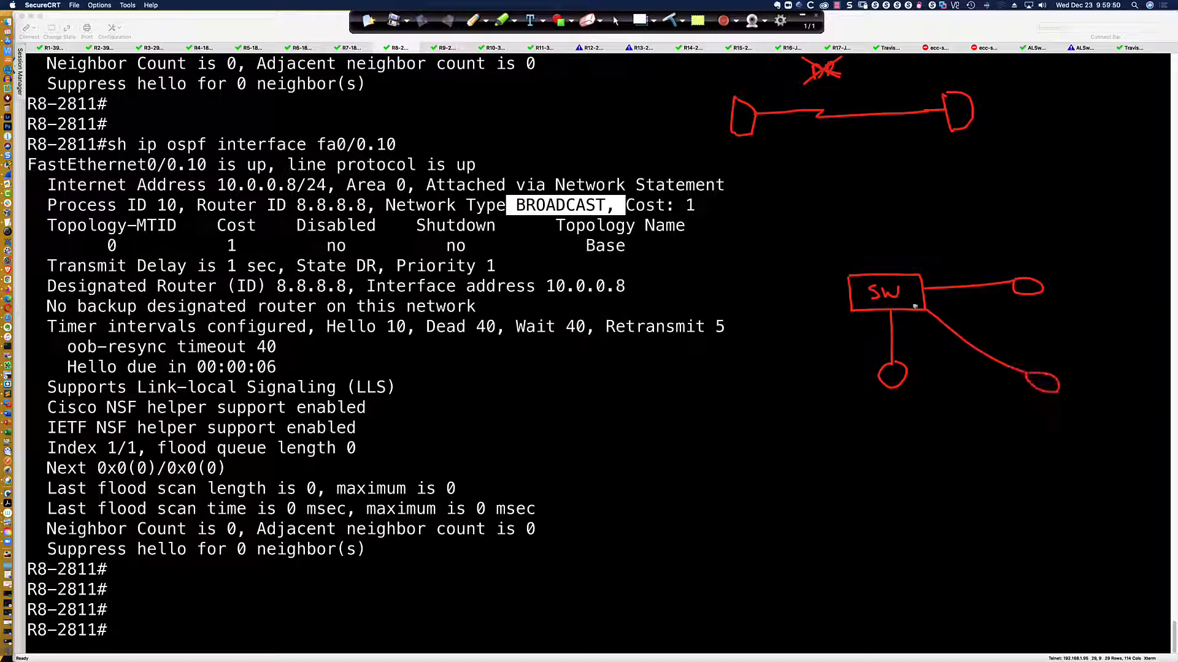
pyautogui.moveTo(878, 274)
pyautogui.mouseDown()
pyautogui.moveTo(879, 222)
pyautogui.moveTo(861, 202)
pyautogui.moveTo(878, 222)
pyautogui.mouseUp()
pyautogui.moveTo(850, 292)
pyautogui.mouseDown()
pyautogui.moveTo(728, 287)
pyautogui.moveTo(711, 299)
pyautogui.moveTo(736, 295)
pyautogui.mouseUp()
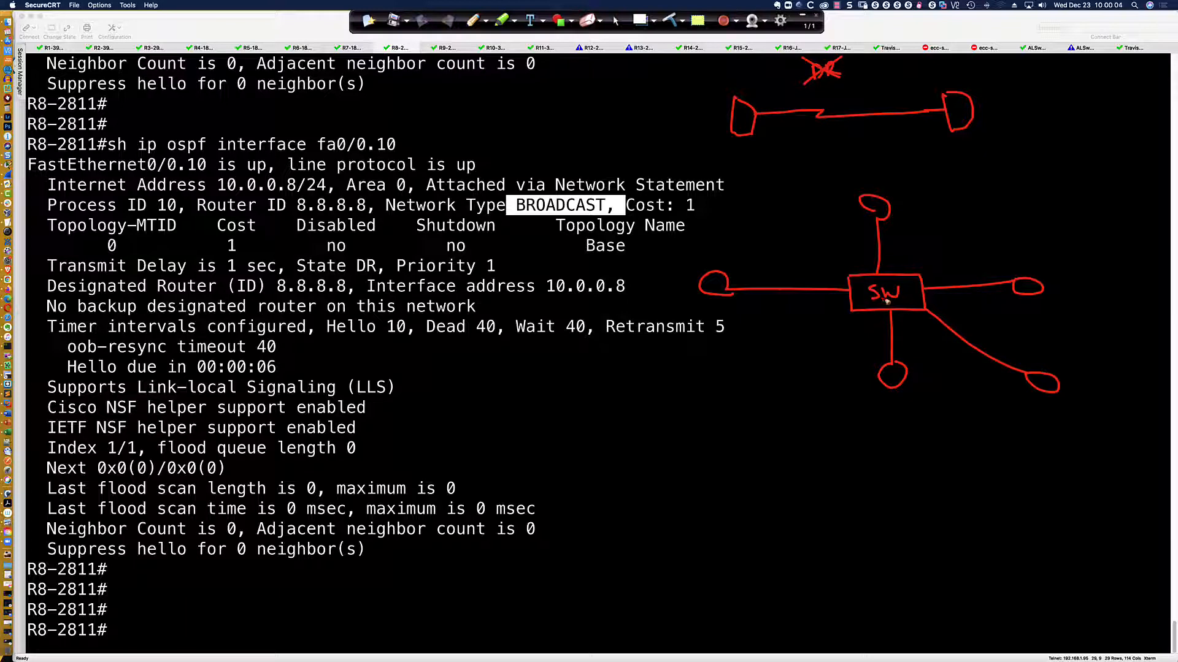
pyautogui.moveTo(939, 216)
pyautogui.mouseDown()
pyautogui.moveTo(945, 234)
pyautogui.moveTo(979, 230)
pyautogui.moveTo(980, 244)
pyautogui.moveTo(1048, 215)
pyautogui.mouseUp()
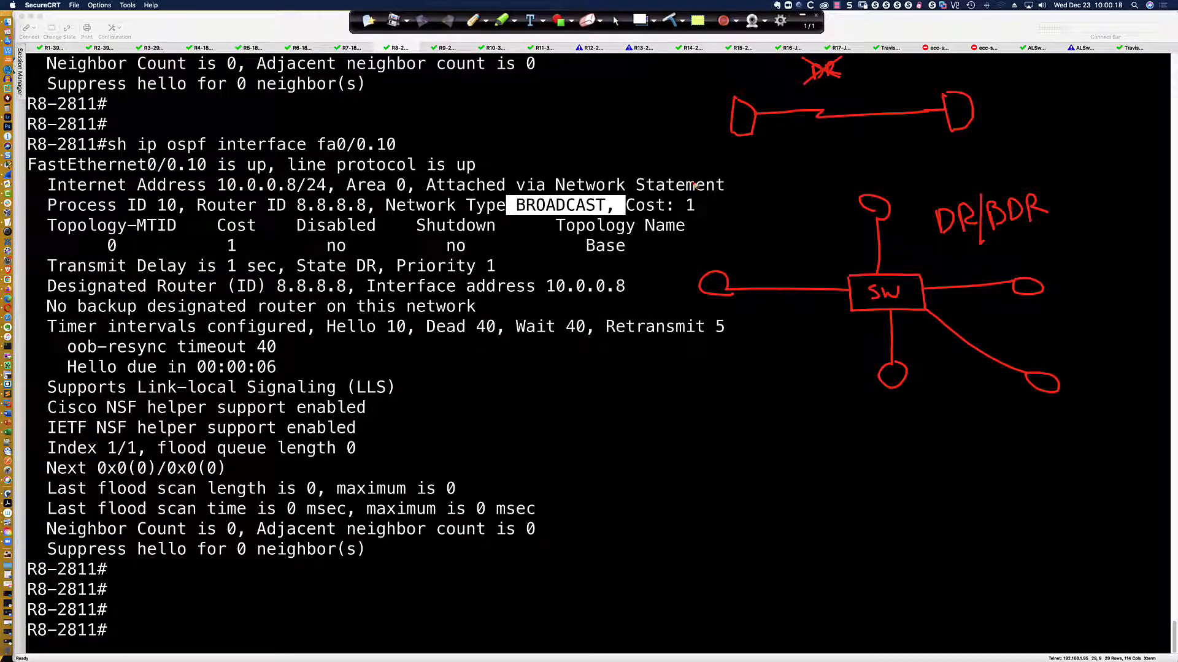
# - Annotate the serial link sketch with an incoming arrow, router numbers 1 and 2, "= 2" and a circled 1 below the link
pyautogui.moveTo(604, 115); pyautogui.dragTo(693, 111)
pyautogui.moveTo(741, 112); pyautogui.dragTo(741, 122)
pyautogui.moveTo(958, 104)
pyautogui.mouseDown()
pyautogui.moveTo(969, 125)
pyautogui.moveTo(1005, 110)
pyautogui.moveTo(1041, 120)
pyautogui.mouseUp()
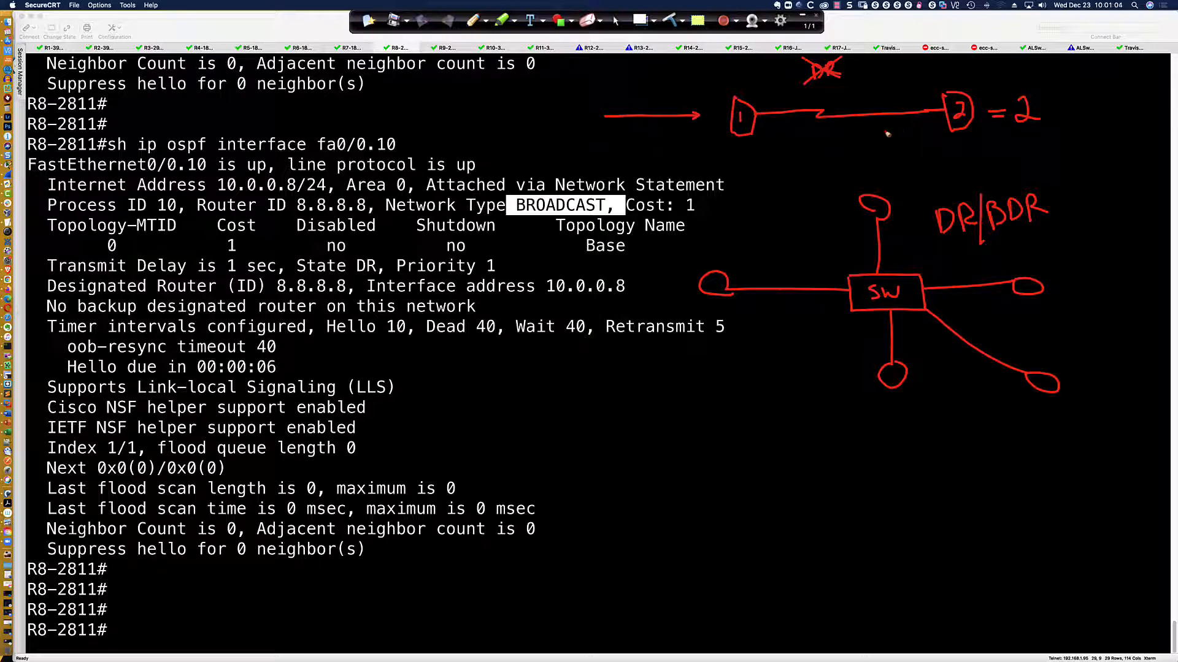
pyautogui.moveTo(841, 126)
pyautogui.mouseDown()
pyautogui.moveTo(841, 143)
pyautogui.moveTo(857, 144)
pyautogui.moveTo(849, 122)
pyautogui.mouseUp()
# - Add two more routers below the SW box in the sketch, each connected to it by a line
pyautogui.moveTo(854, 312)
pyautogui.mouseDown()
pyautogui.moveTo(722, 395)
pyautogui.moveTo(717, 416)
pyautogui.moveTo(733, 399)
pyautogui.mouseUp()
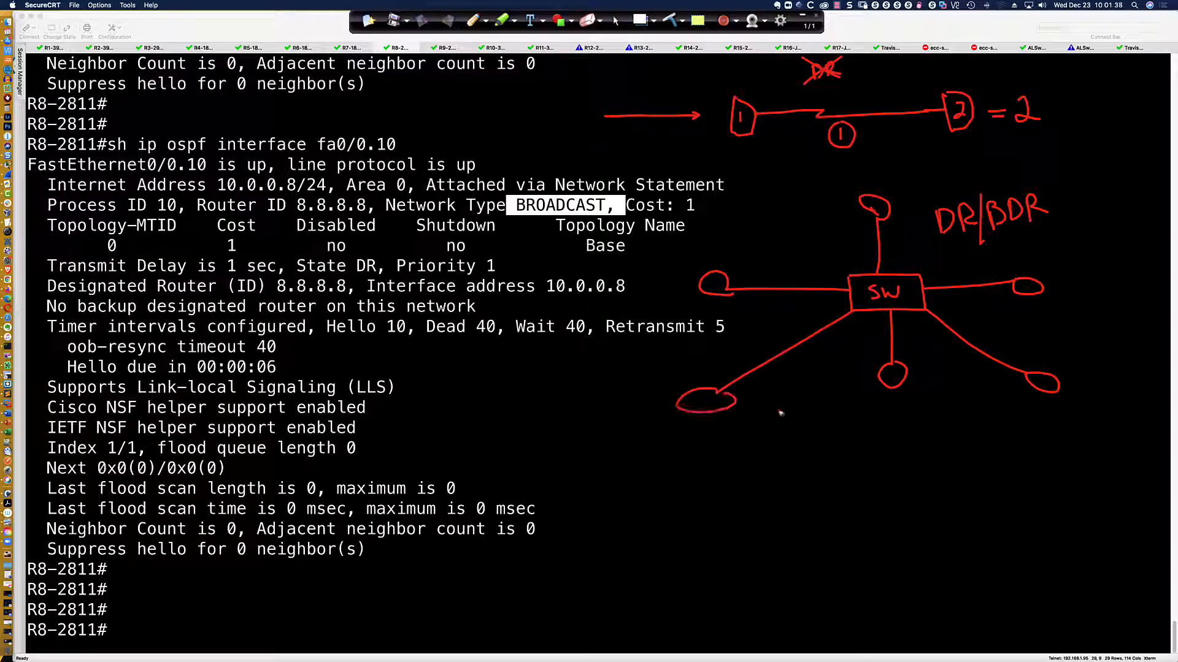
pyautogui.moveTo(863, 314); pyautogui.dragTo(854, 363)
pyautogui.moveTo(837, 420)
pyautogui.mouseDown()
pyautogui.moveTo(807, 471)
pyautogui.moveTo(832, 453)
pyautogui.mouseUp()
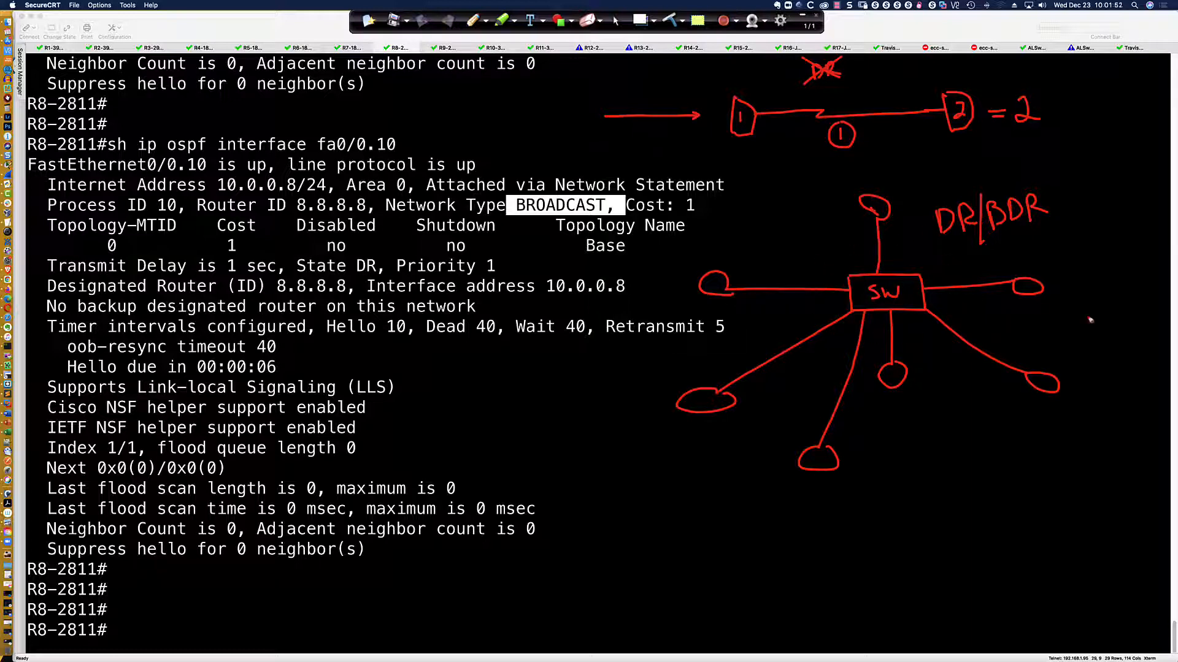
# - Draw a short outward line from each of the seven routers around SW, and underline Network Type BROADCAST in the output
pyautogui.moveTo(1044, 288); pyautogui.dragTo(1069, 270)
pyautogui.moveTo(1064, 380); pyautogui.dragTo(1079, 369)
pyautogui.moveTo(899, 384); pyautogui.dragTo(902, 400)
pyautogui.moveTo(817, 471); pyautogui.dragTo(804, 496)
pyautogui.moveTo(679, 410); pyautogui.dragTo(652, 406)
pyautogui.moveTo(701, 284); pyautogui.dragTo(675, 279)
pyautogui.moveTo(890, 173); pyautogui.dragTo(883, 195)
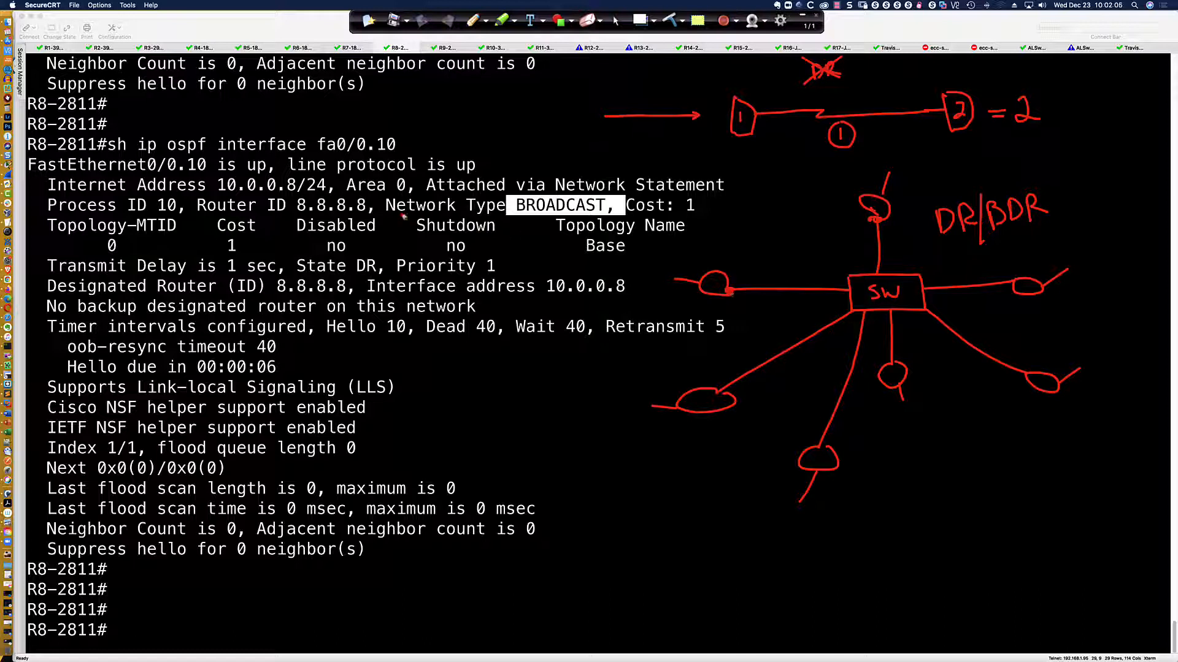
pyautogui.moveTo(389, 216); pyautogui.dragTo(641, 217)
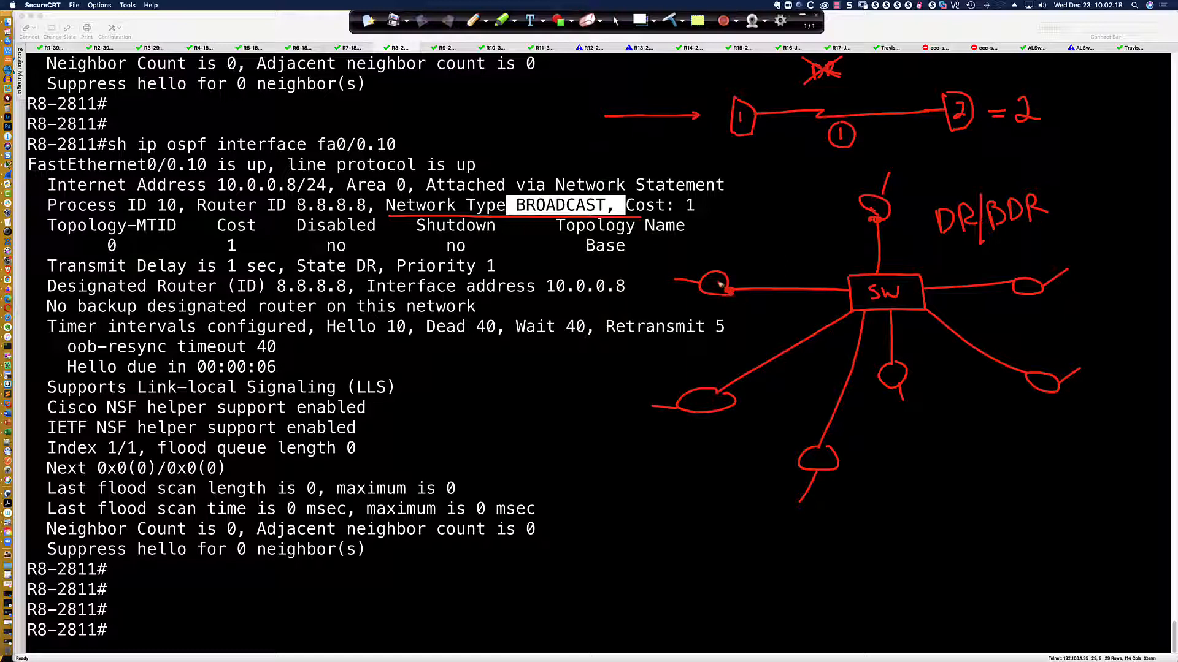
# - Number the router circles around the switch 1 to 7 and cross out the end of router 7's outer stub line
pyautogui.moveTo(872, 200); pyautogui.dragTo(884, 212)
pyautogui.moveTo(1022, 281); pyautogui.dragTo(1022, 292)
pyautogui.moveTo(1038, 375); pyautogui.dragTo(1047, 378)
pyautogui.moveTo(1045, 375); pyautogui.dragTo(1046, 381)
pyautogui.moveTo(895, 370); pyautogui.dragTo(895, 378)
pyautogui.moveTo(895, 370); pyautogui.dragTo(901, 371)
pyautogui.moveTo(822, 452); pyautogui.dragTo(819, 461)
pyautogui.moveTo(698, 400); pyautogui.dragTo(711, 398)
pyautogui.moveTo(712, 398); pyautogui.dragTo(704, 407)
pyautogui.moveTo(643, 396)
pyautogui.mouseDown()
pyautogui.moveTo(661, 415)
pyautogui.moveTo(644, 418)
pyautogui.mouseUp()
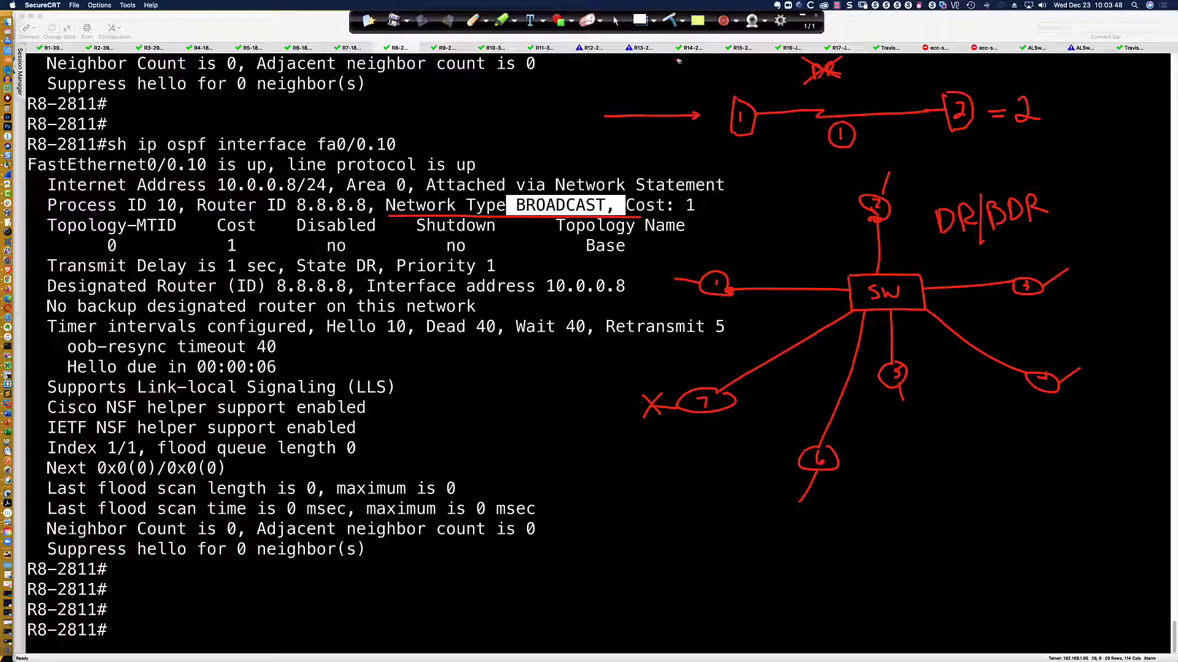
pyautogui.click(615, 21)
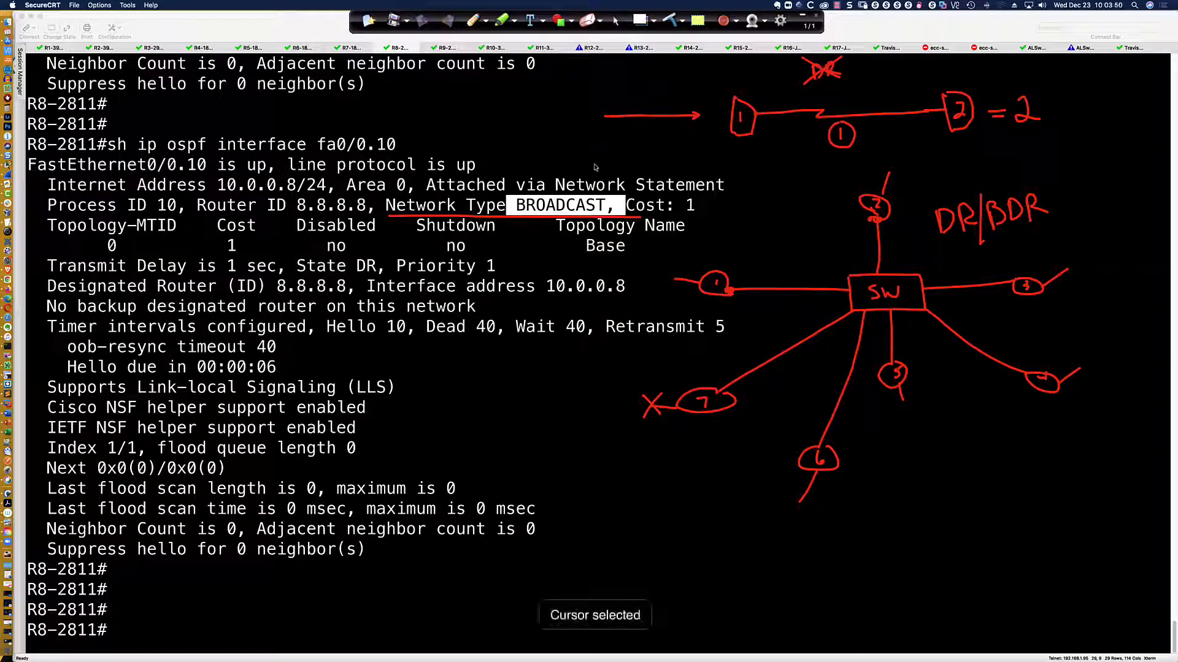
# - Switch to the RFC 2328 page in Firefox and highlight the author's name, the RFC number 2328 and the title OSPF Version 2
pyautogui.press('super+Tab')
pyautogui.press('super+Tab')
pyautogui.press('super+Tab')
pyautogui.press('super+Tab')
pyautogui.press('super+Tab')
pyautogui.press('super+Tab')
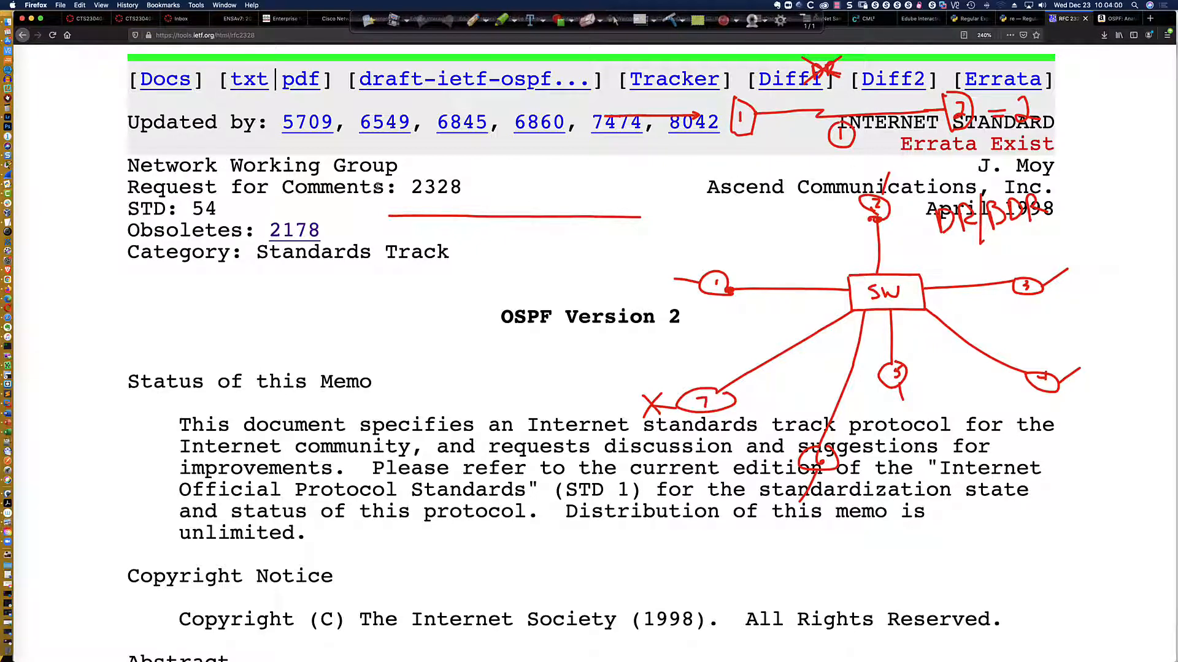
pyautogui.moveTo(981, 166); pyautogui.dragTo(1057, 167)
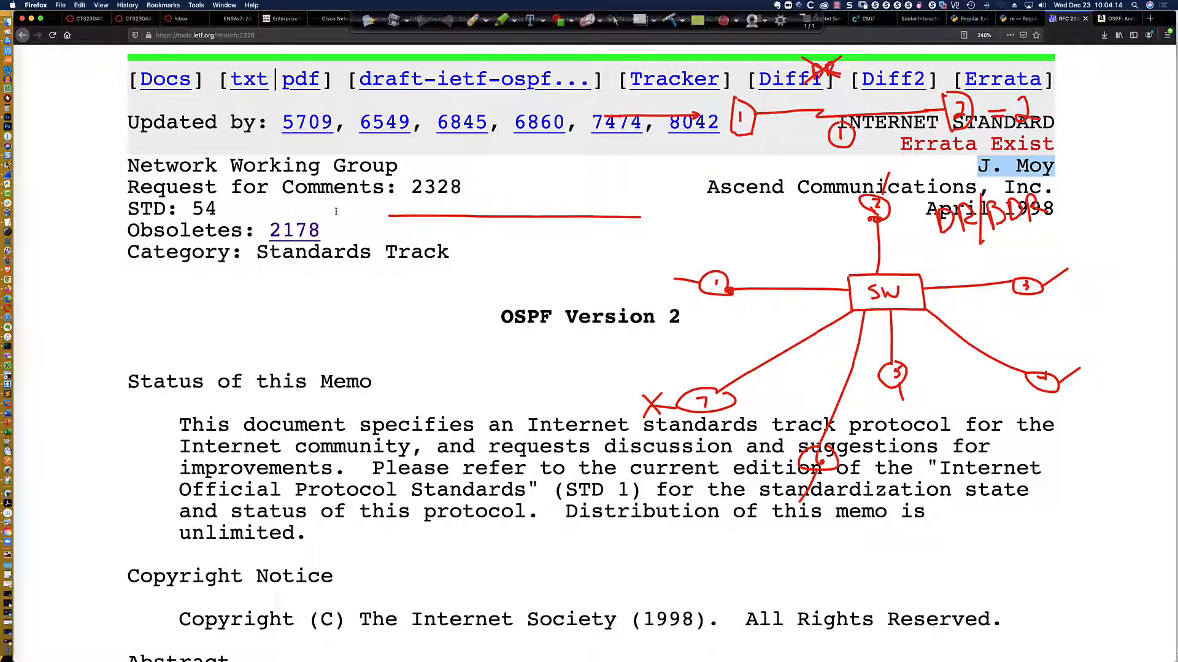
pyautogui.moveTo(398, 186); pyautogui.dragTo(466, 186)
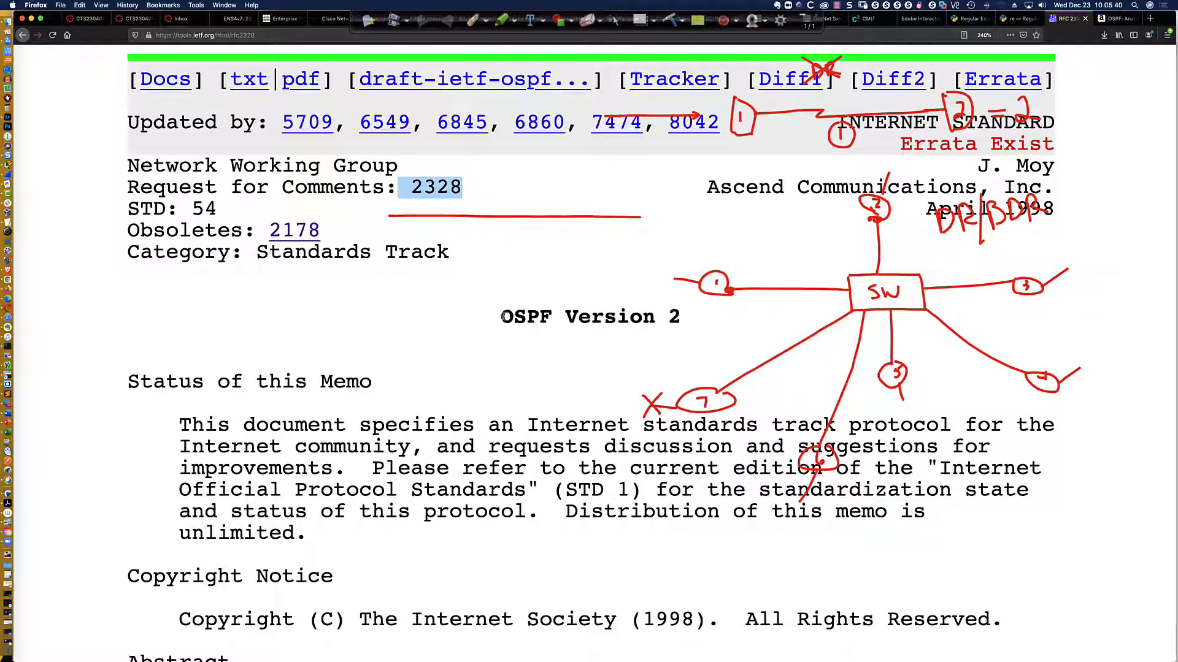
pyautogui.moveTo(502, 316); pyautogui.dragTo(682, 316)
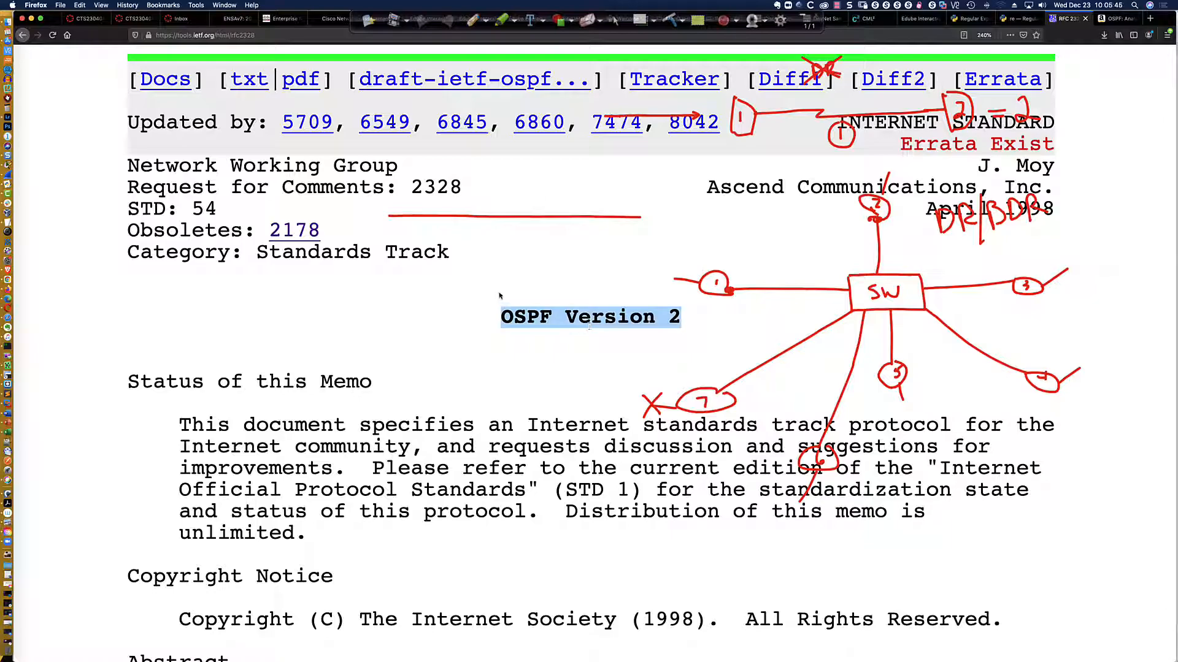
# - Look through the RFC's abstract and table of contents, and return to the document header
pyautogui.scroll(-10, 500, 296)
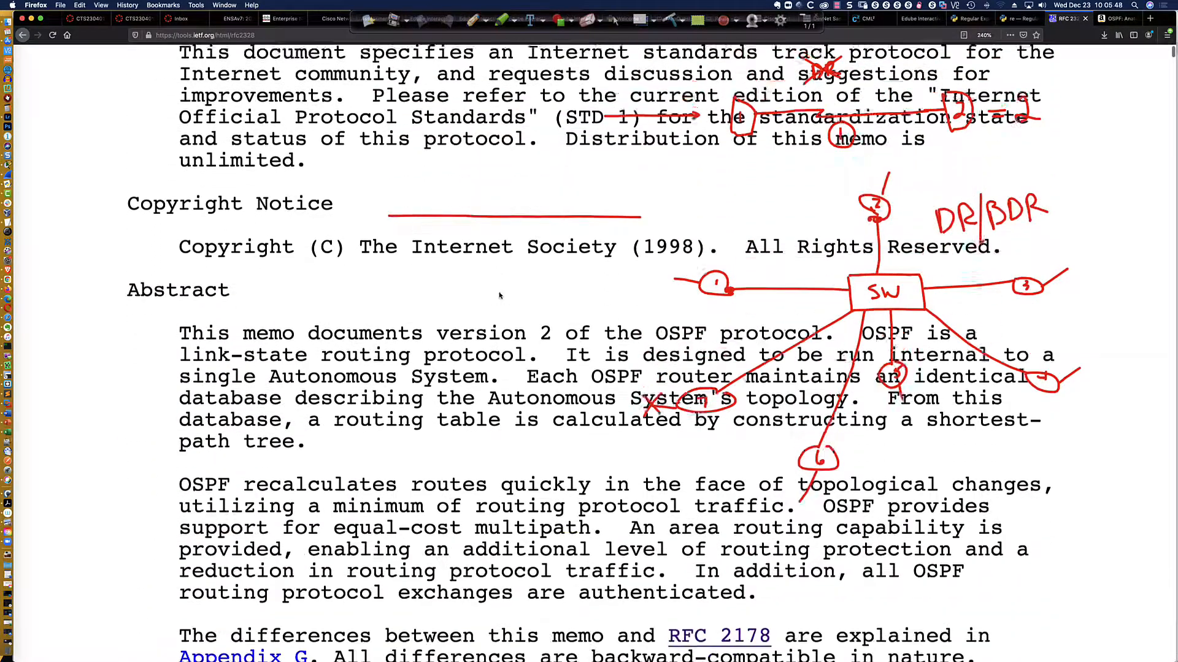
pyautogui.scroll(-9, 500, 296)
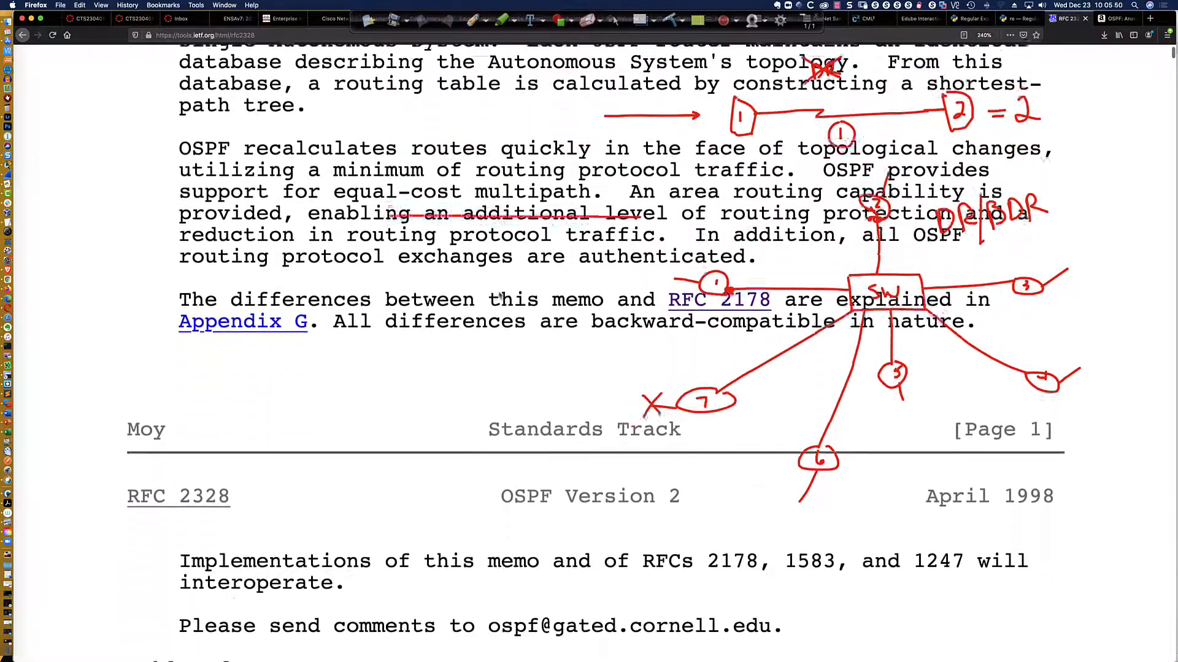
pyautogui.scroll(-8, 500, 296)
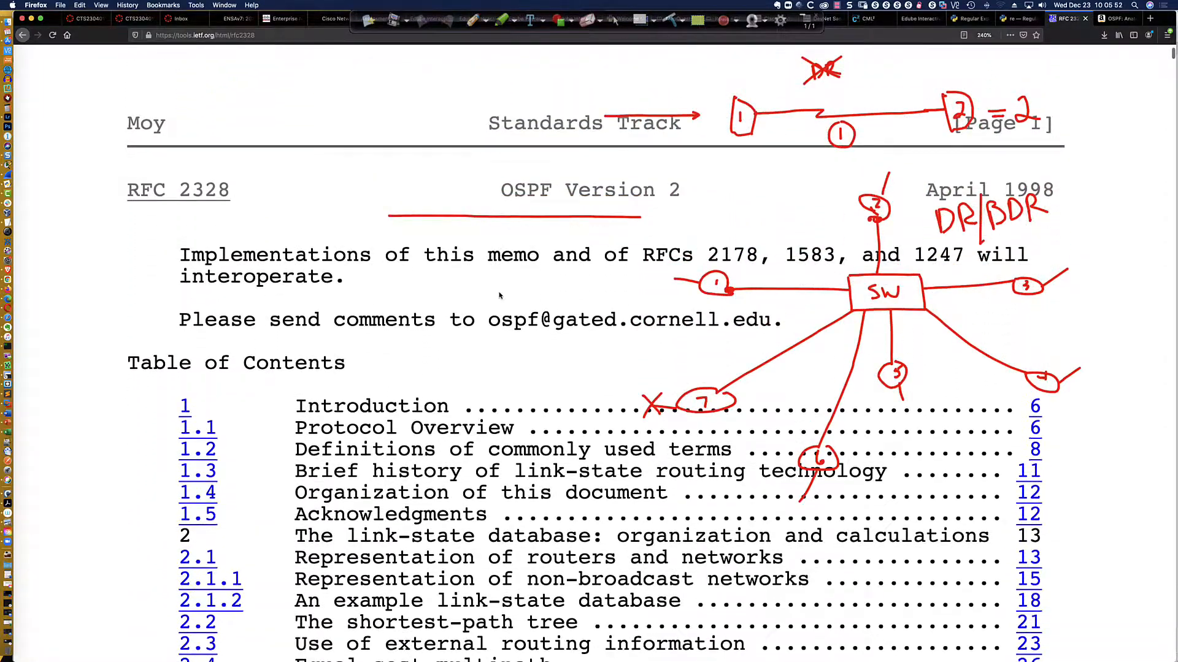
pyautogui.scroll(-4, 500, 296)
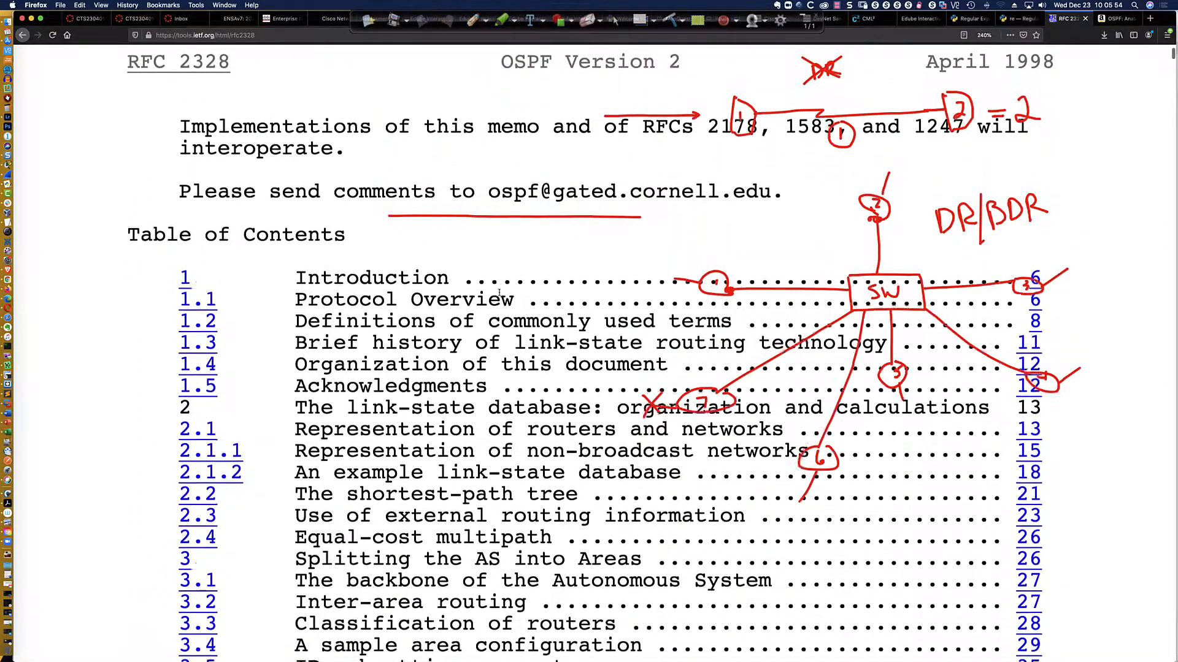
pyautogui.scroll(-2, 500, 296)
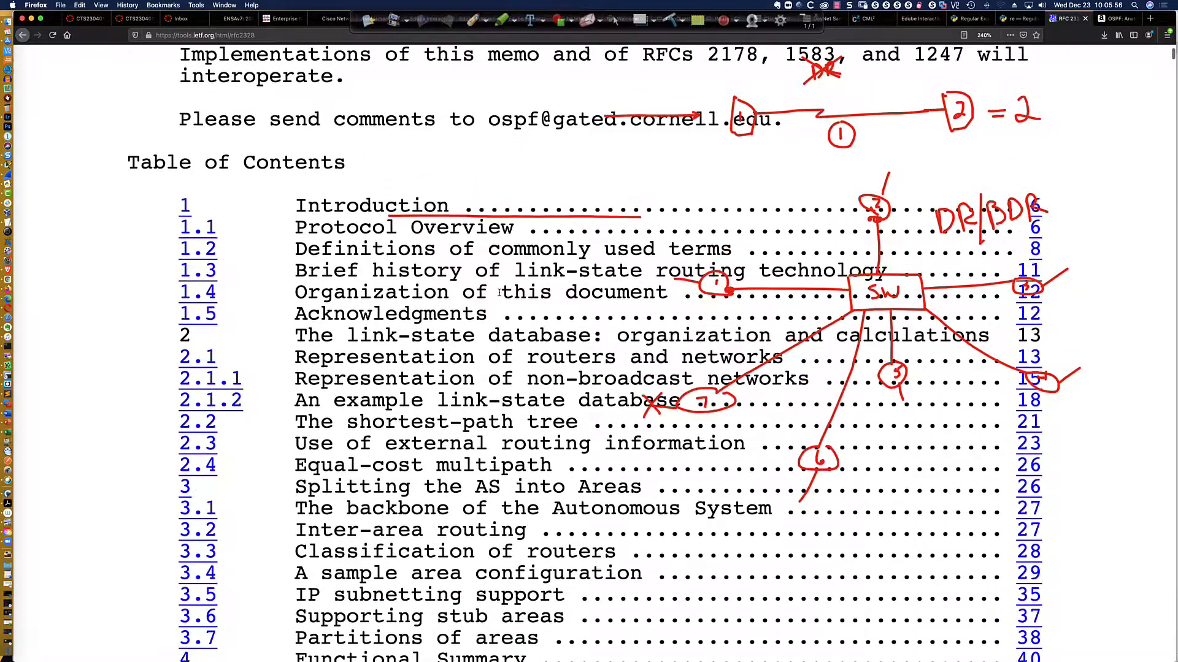
pyautogui.scroll(-5, 500, 292)
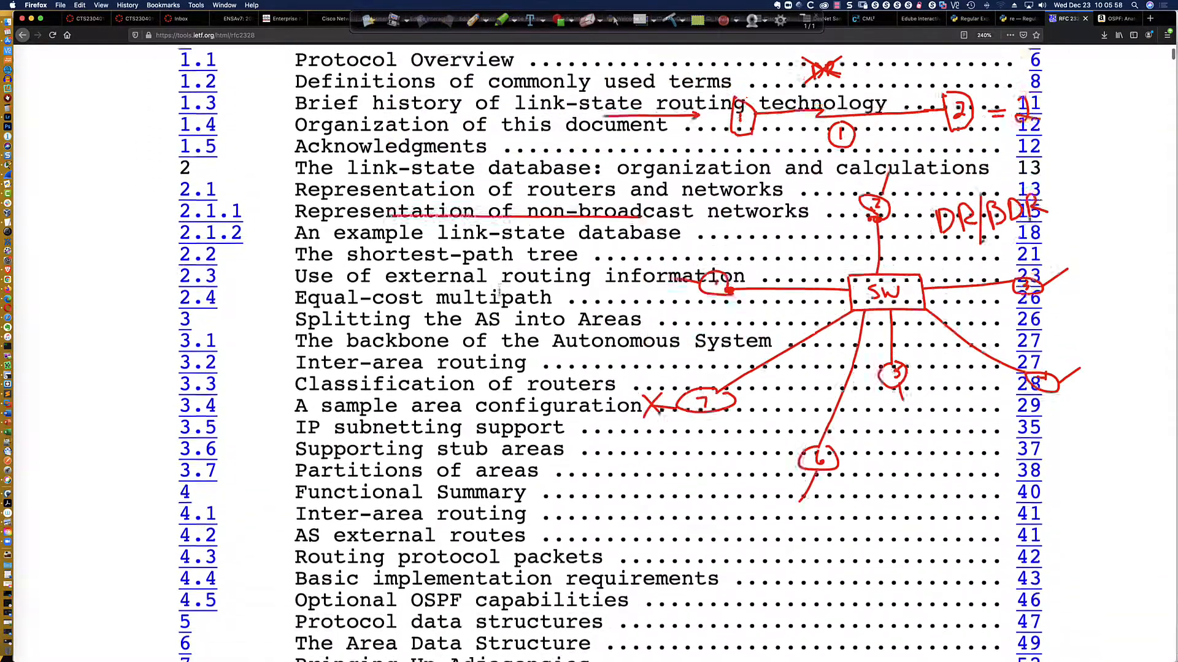
pyautogui.scroll(-2, 500, 293)
pyautogui.scroll(20, 500, 292)
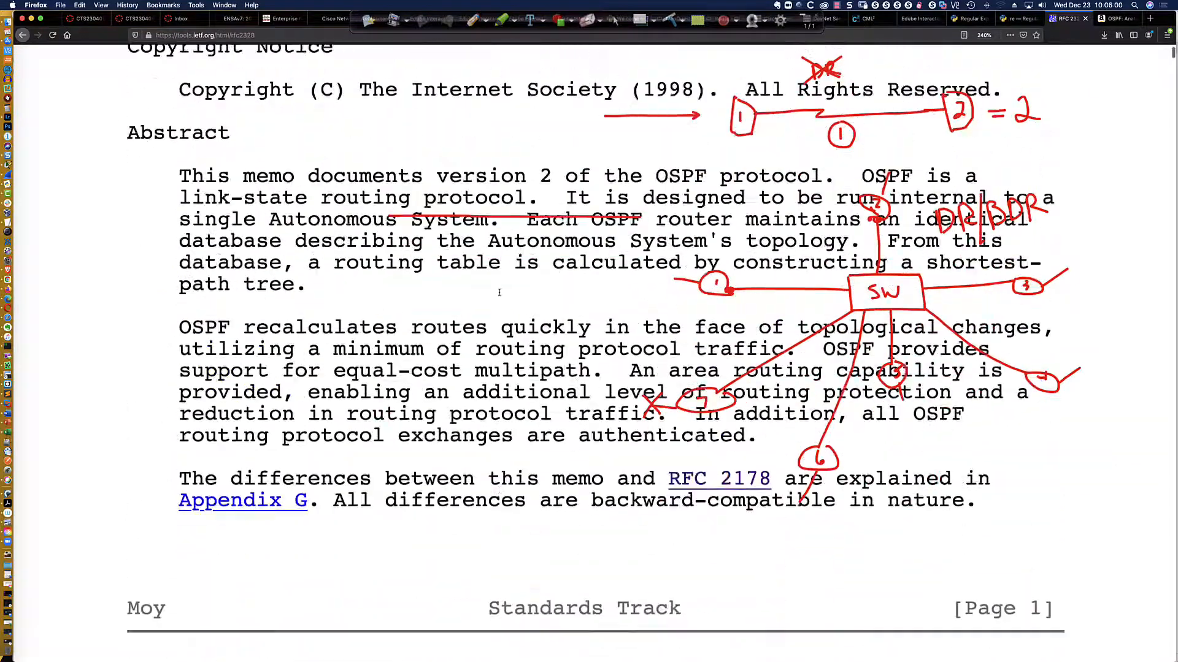
pyautogui.click(549, 294)
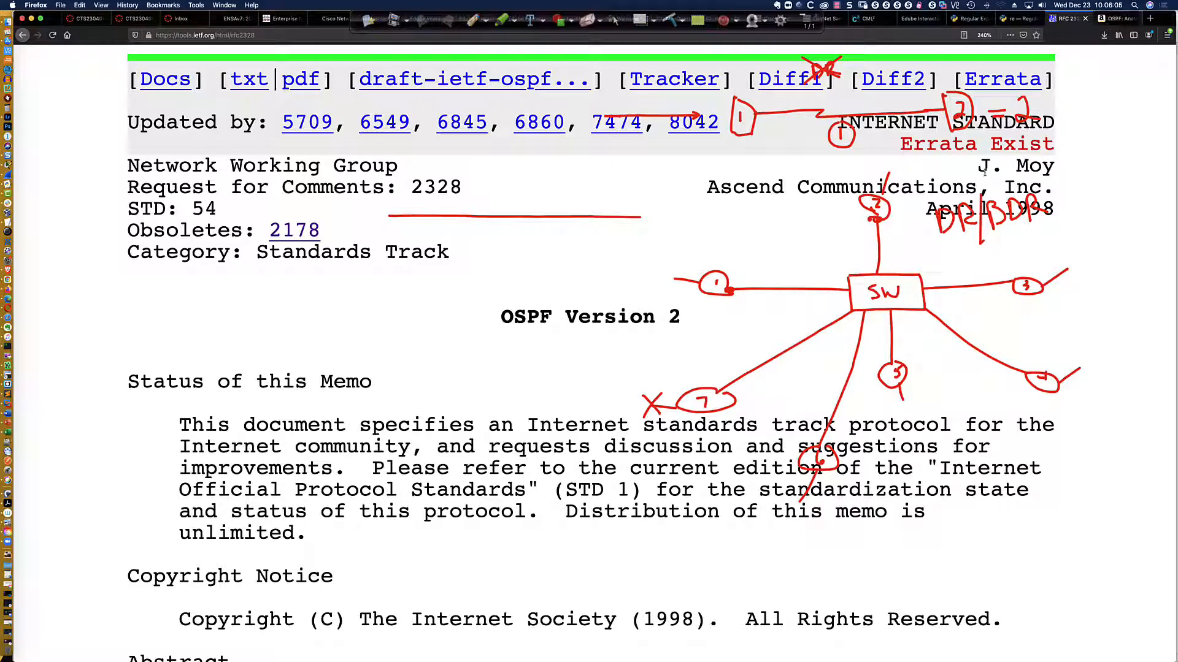
# - Highlight the RFC author's name and bring up the Amazon page for the book OSPF: Anatomy of an Internet Routing Protocol
pyautogui.moveTo(976, 166); pyautogui.dragTo(1054, 168)
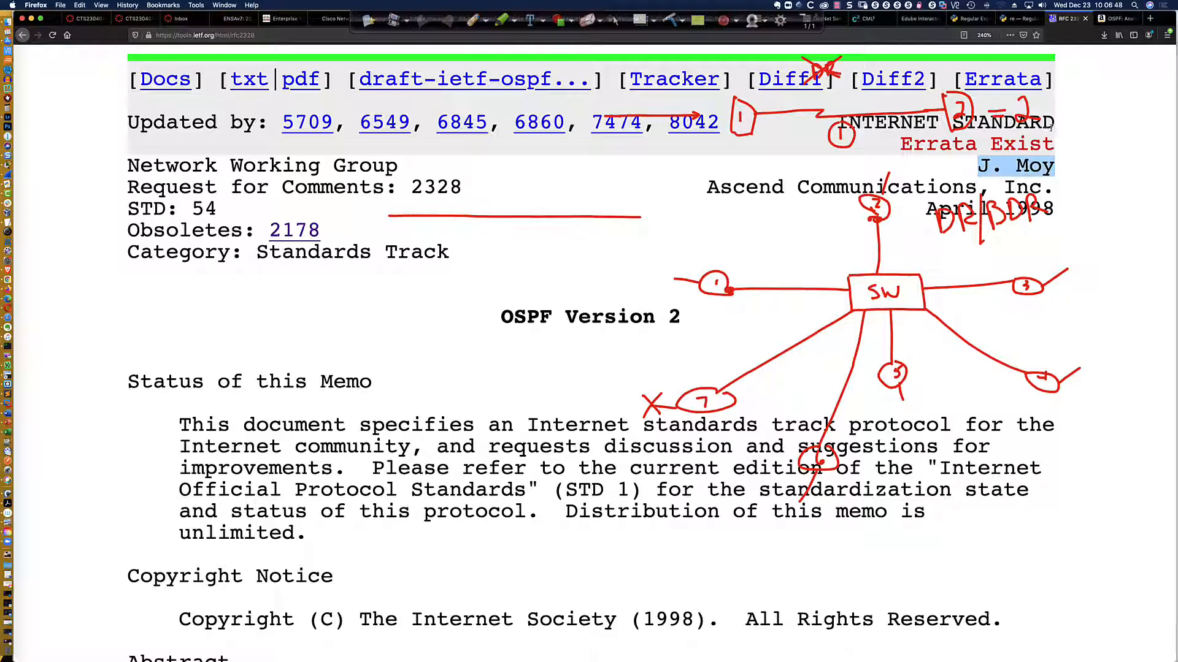
pyautogui.click(1118, 20)
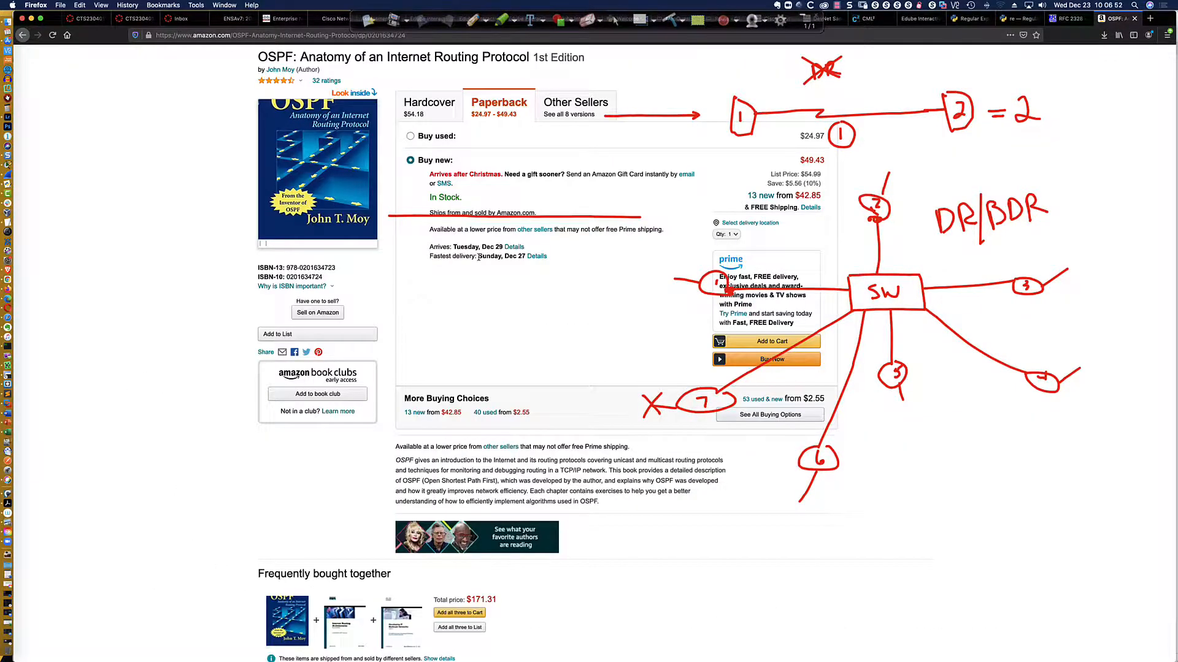
pyautogui.scroll(1, 479, 257)
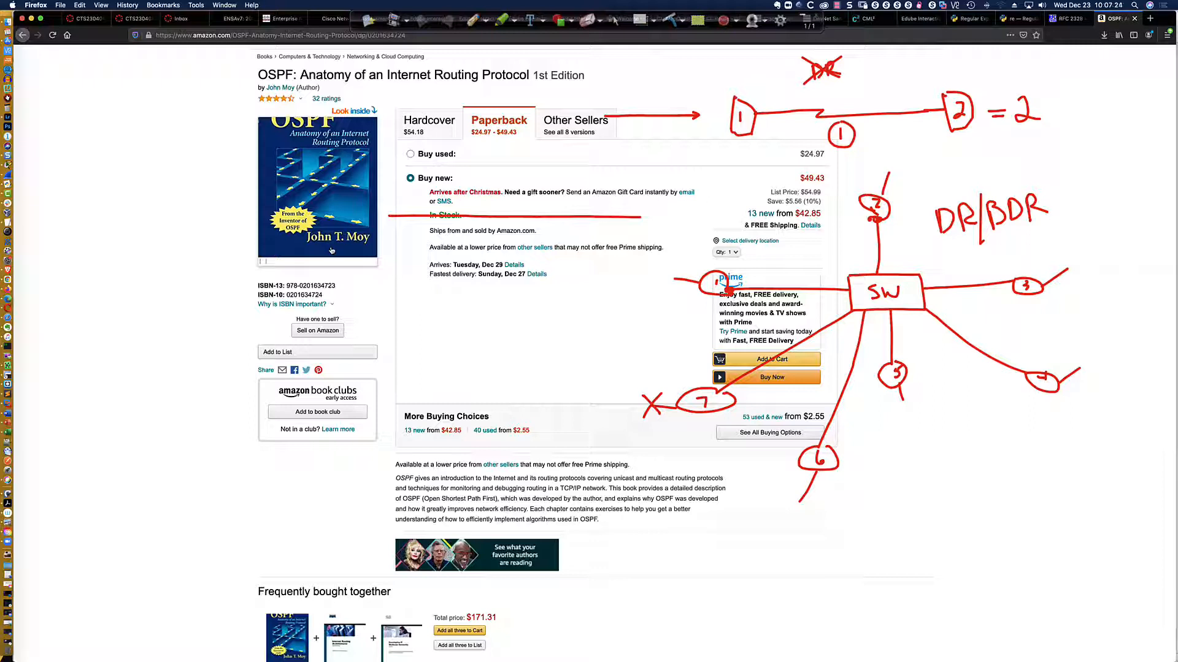
pyautogui.scroll(1, 331, 249)
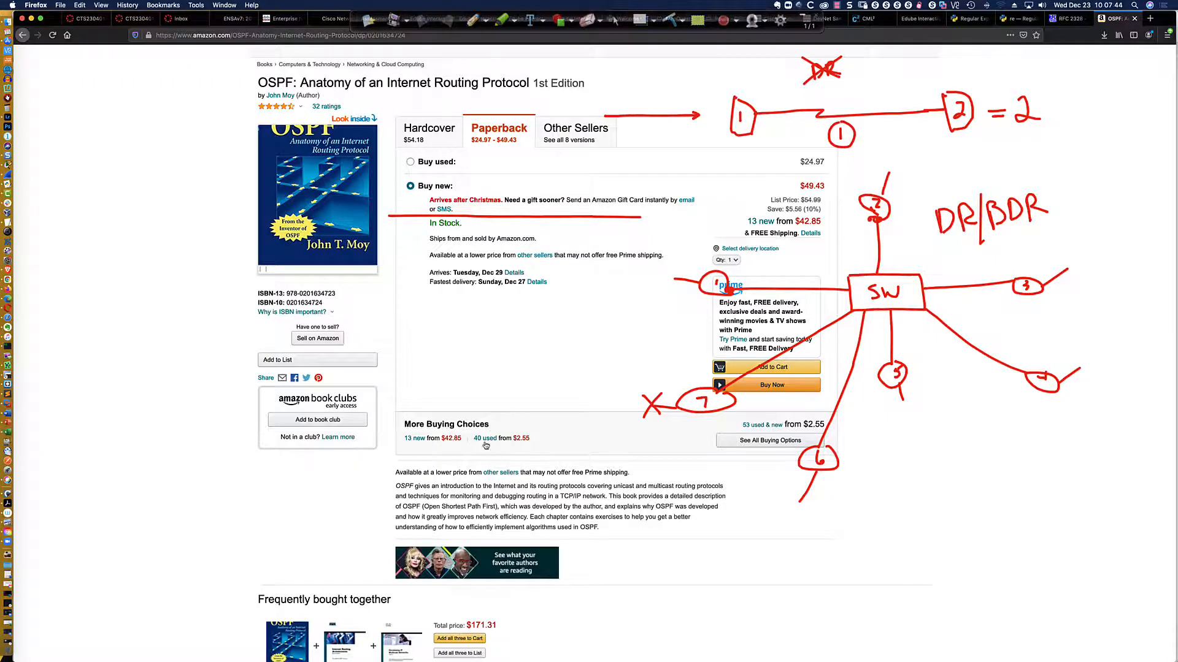
# - Open the list of used offers for the OSPF book, look through the sellers and prices, and close the list
pyautogui.click(484, 439)
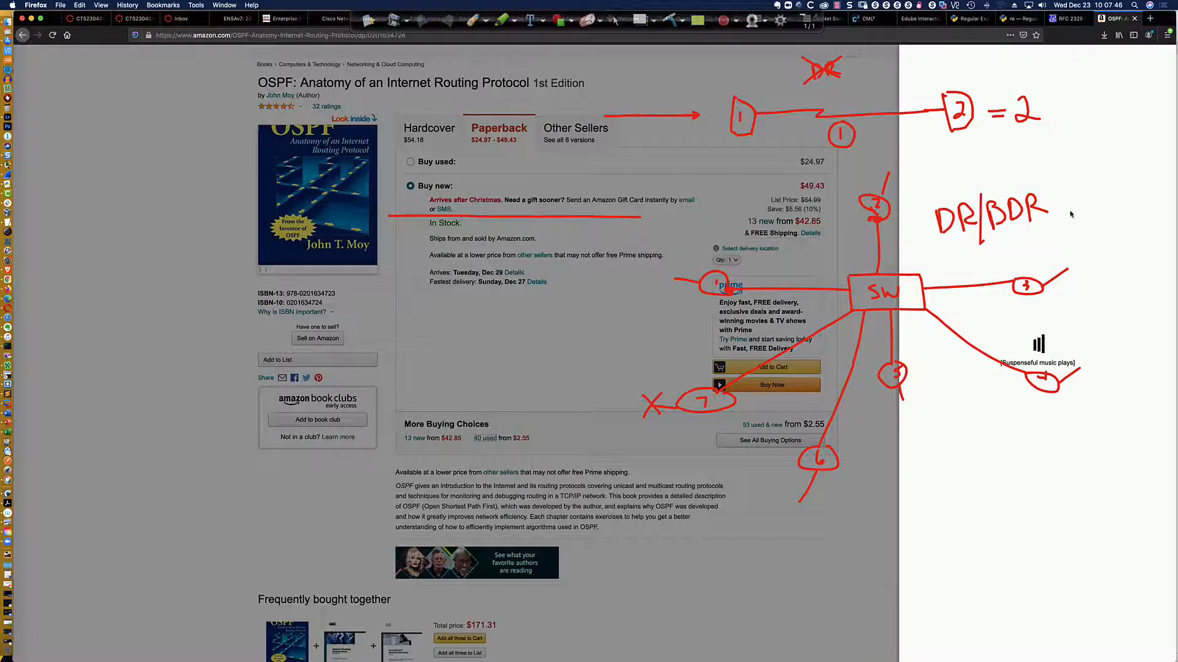
pyautogui.scroll(-3, 1068, 213)
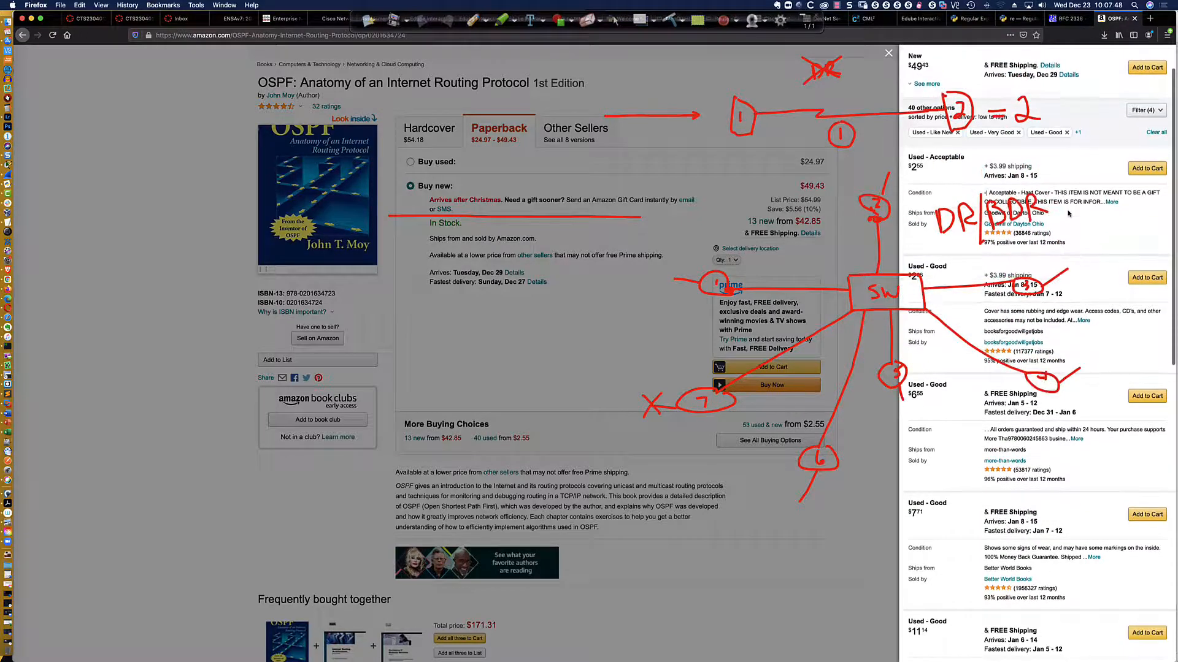
pyautogui.scroll(-3, 1068, 213)
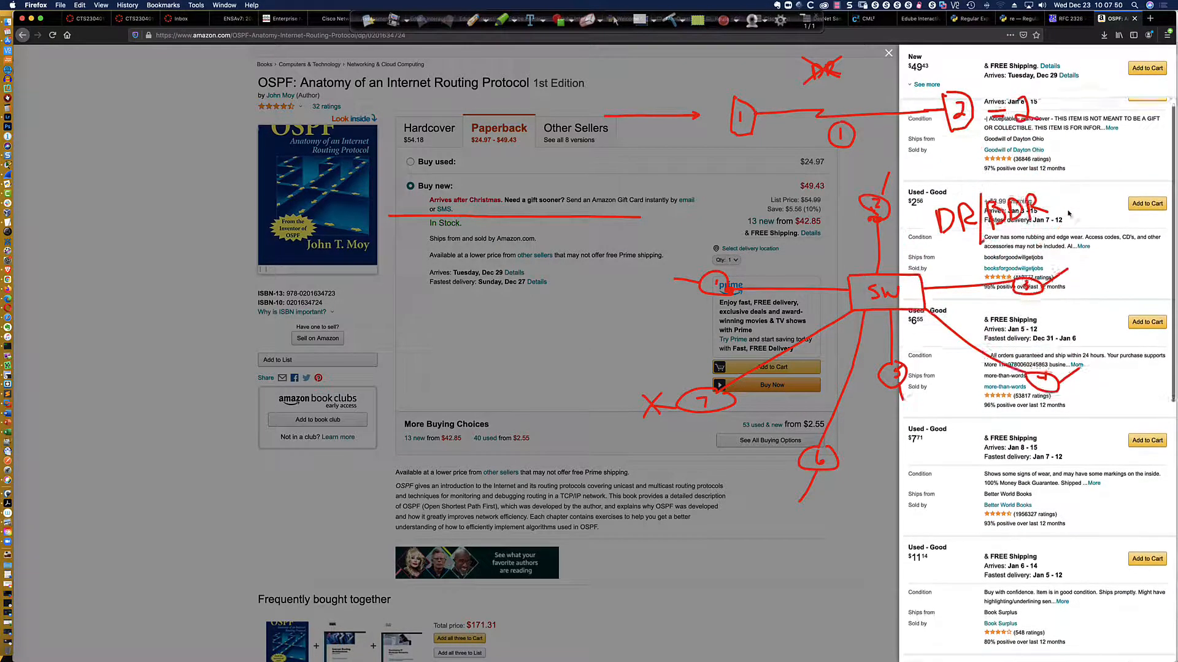
pyautogui.scroll(-1, 1068, 214)
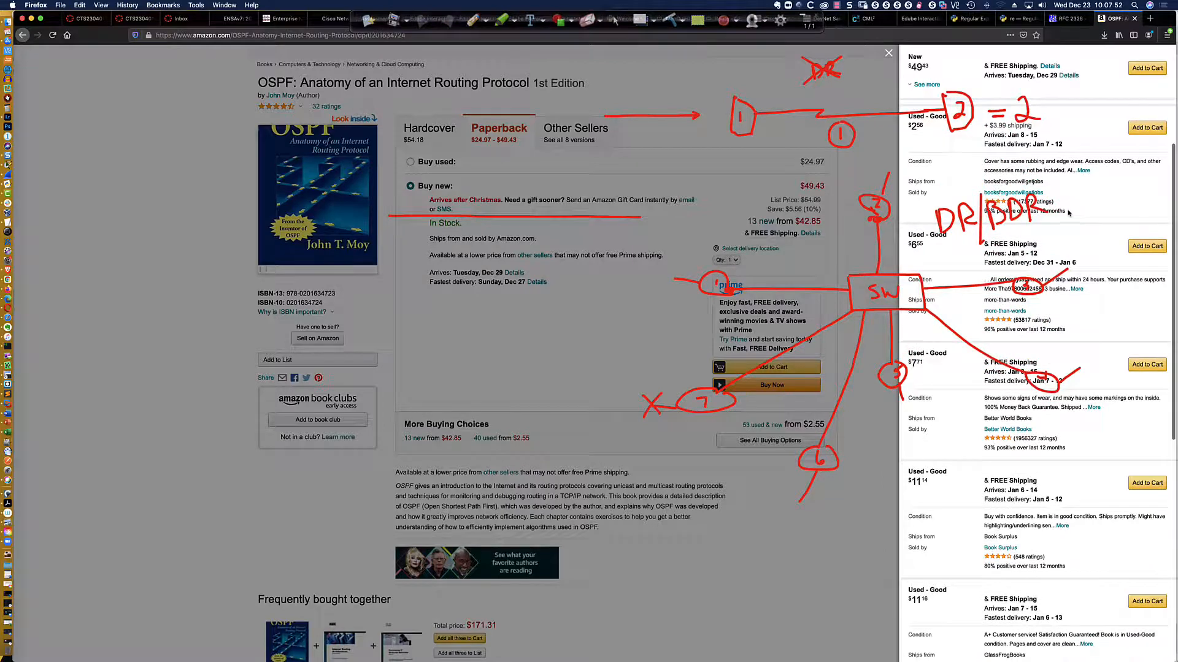
pyautogui.scroll(-2, 1068, 213)
pyautogui.scroll(8, 1068, 213)
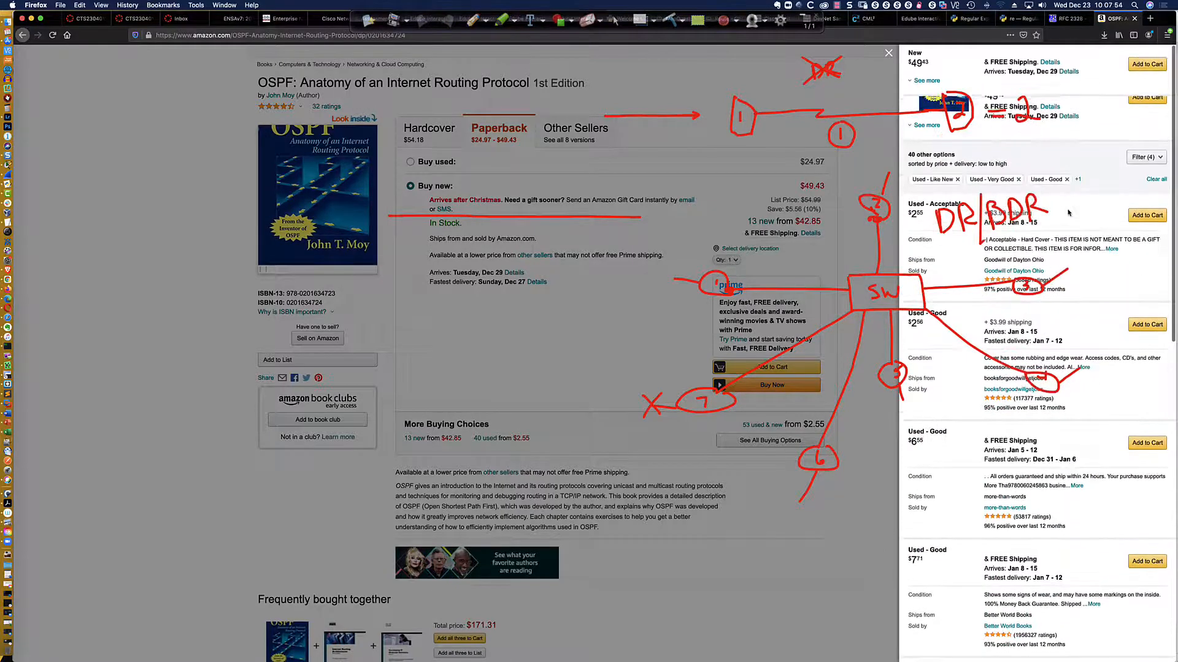
pyautogui.click(498, 347)
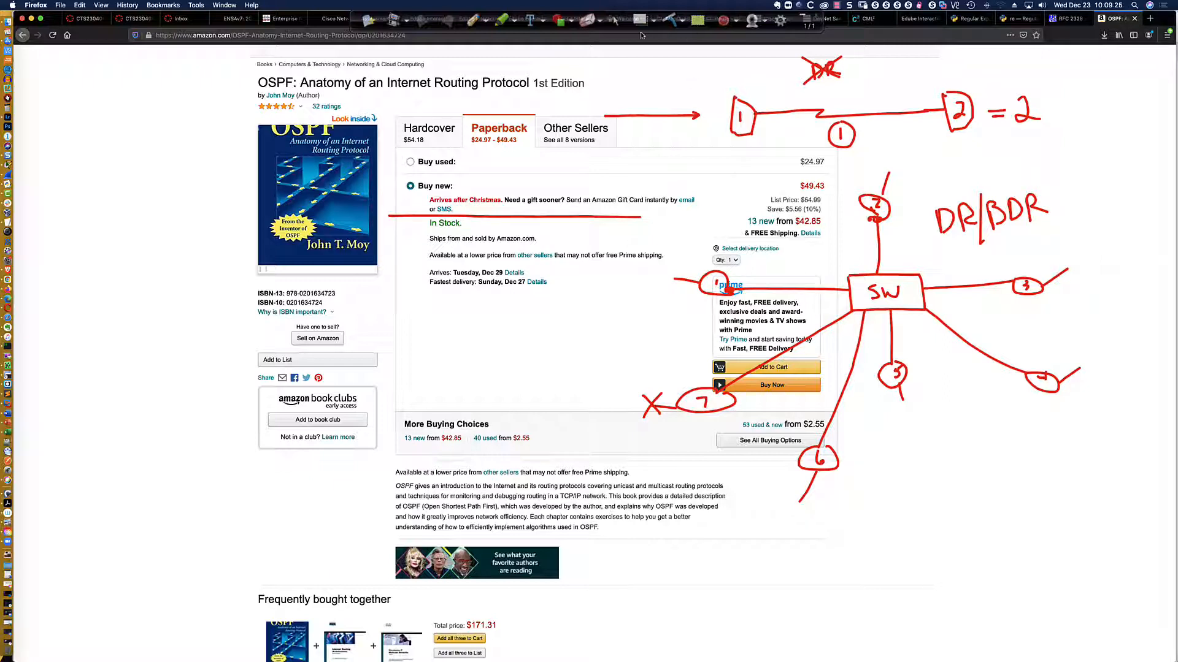
# - Return to the RFC 2328 page and search it for "DR", stepping through the first few matches
pyautogui.press('super+Tab')
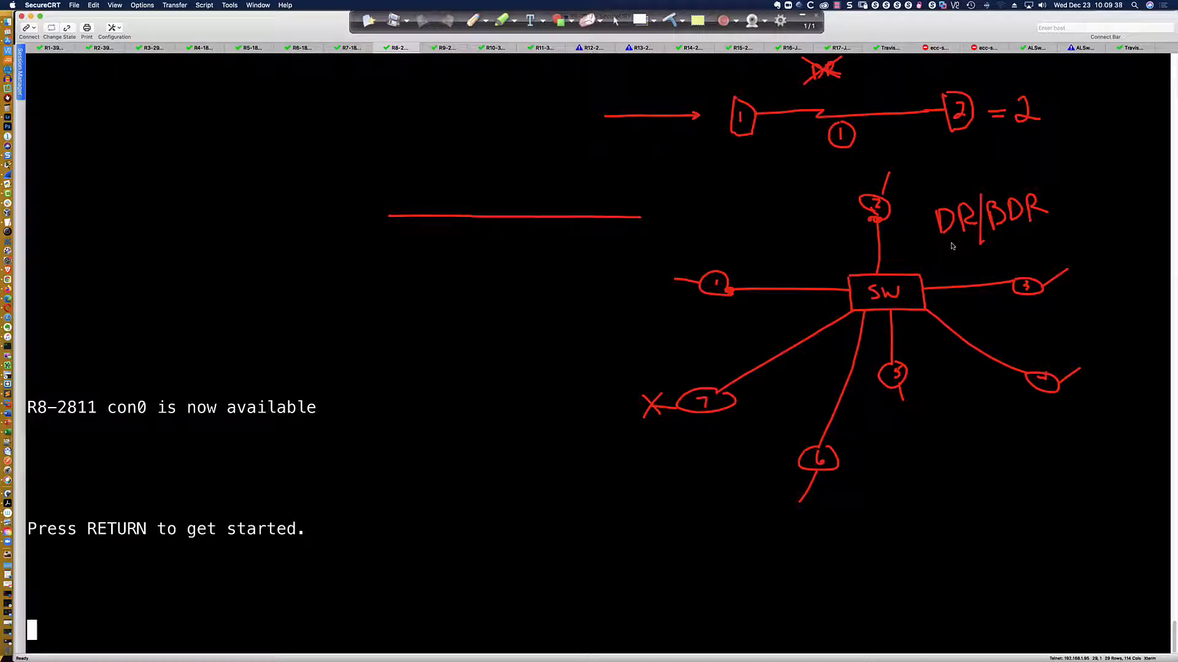
pyautogui.press('super+Tab')
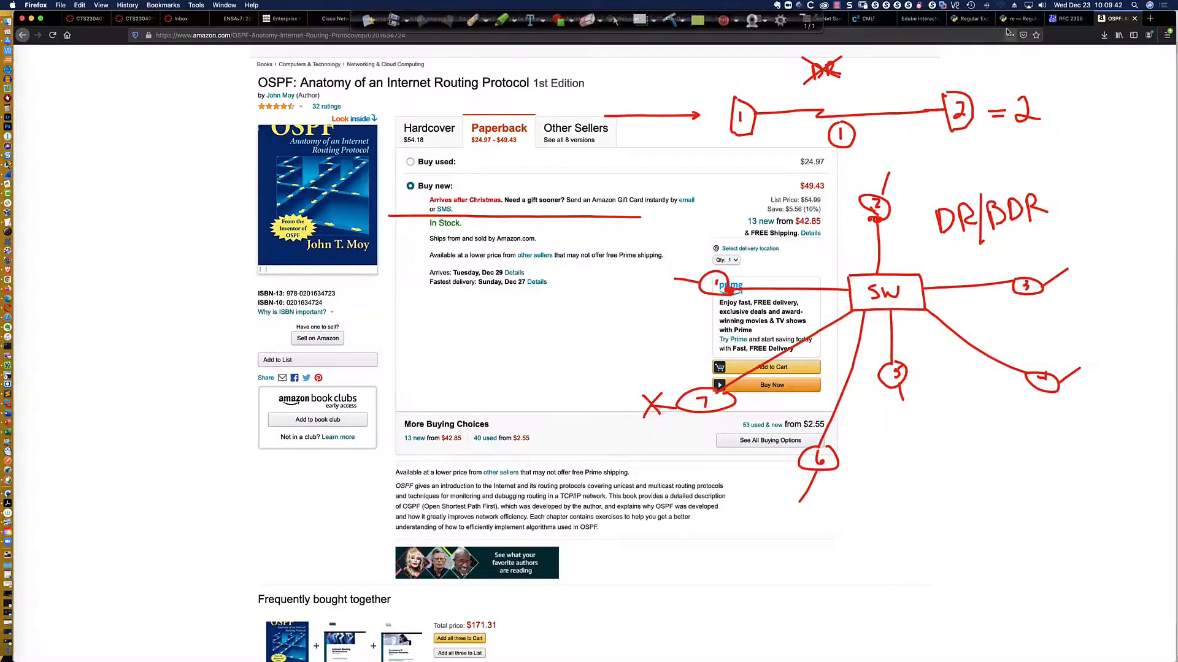
pyautogui.click(1064, 19)
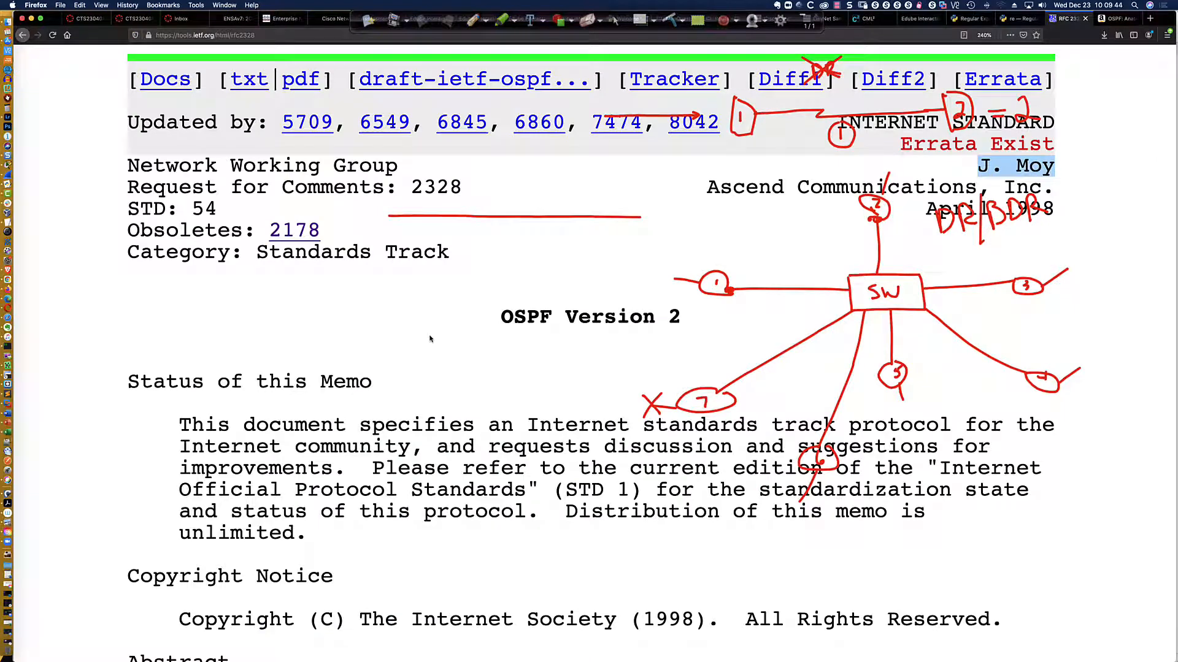
pyautogui.press('super+f')
pyautogui.write('DR')
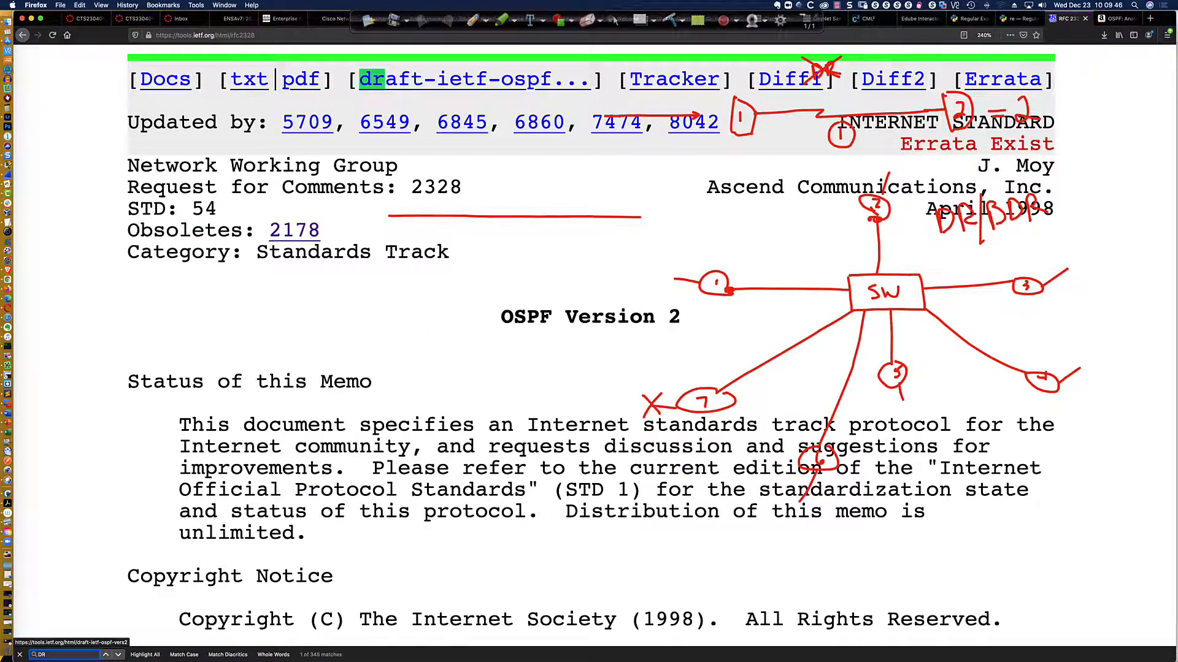
pyautogui.press('Return')
pyautogui.press('Return')
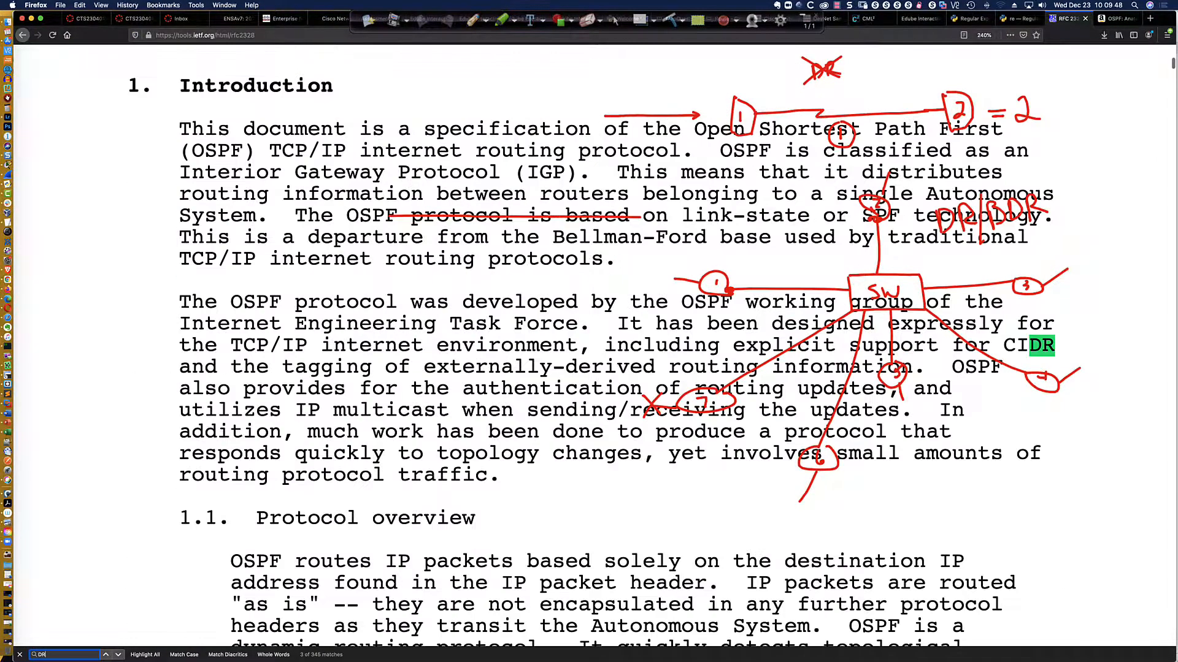
pyautogui.press('Return')
pyautogui.press('Return')
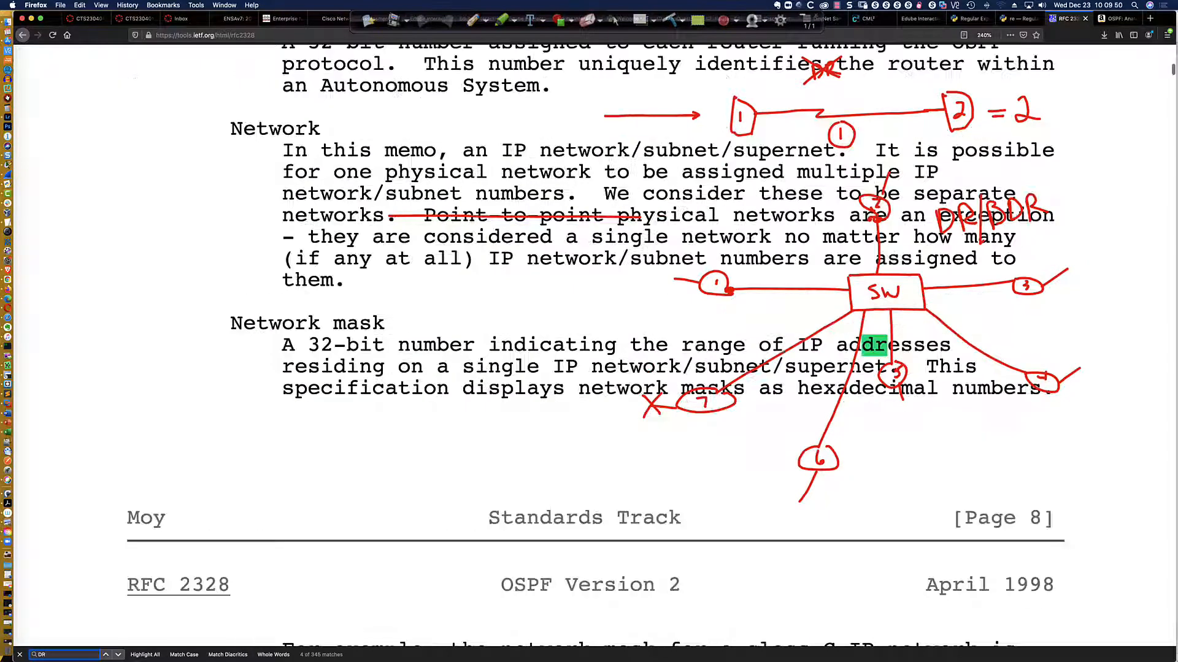
# - Search the RFC for "designate" instead and go to page 54 from the contents entry 7.3, The Designated Router
pyautogui.press('BackSpace')
pyautogui.press('BackSpace')
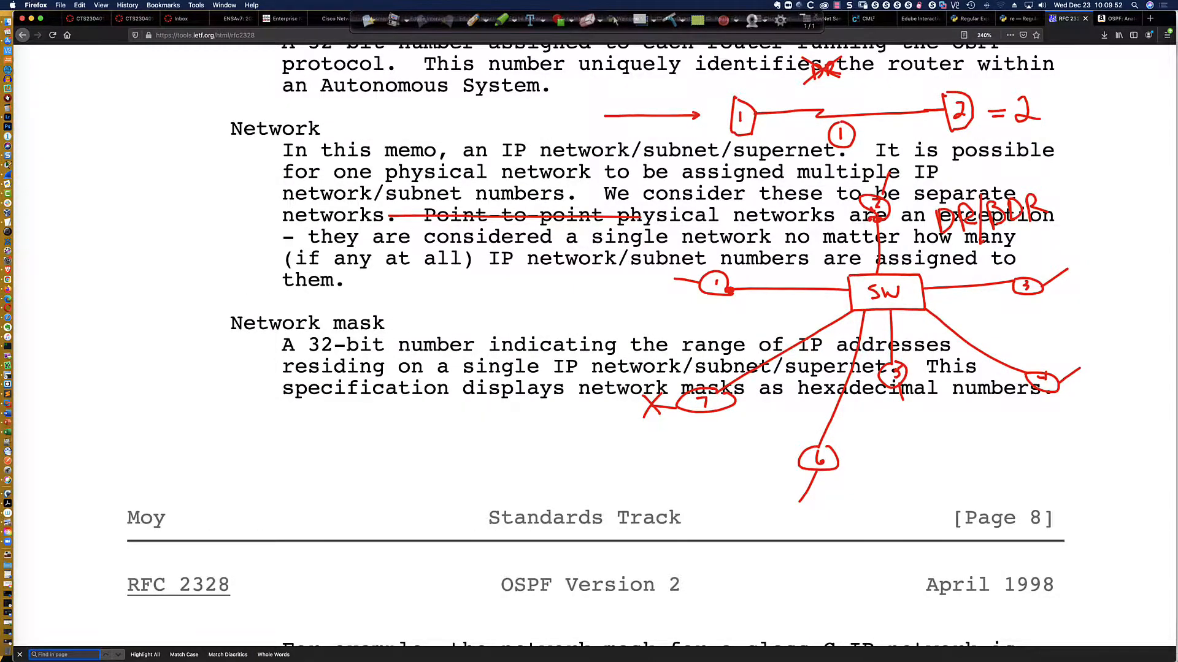
pyautogui.write('designa')
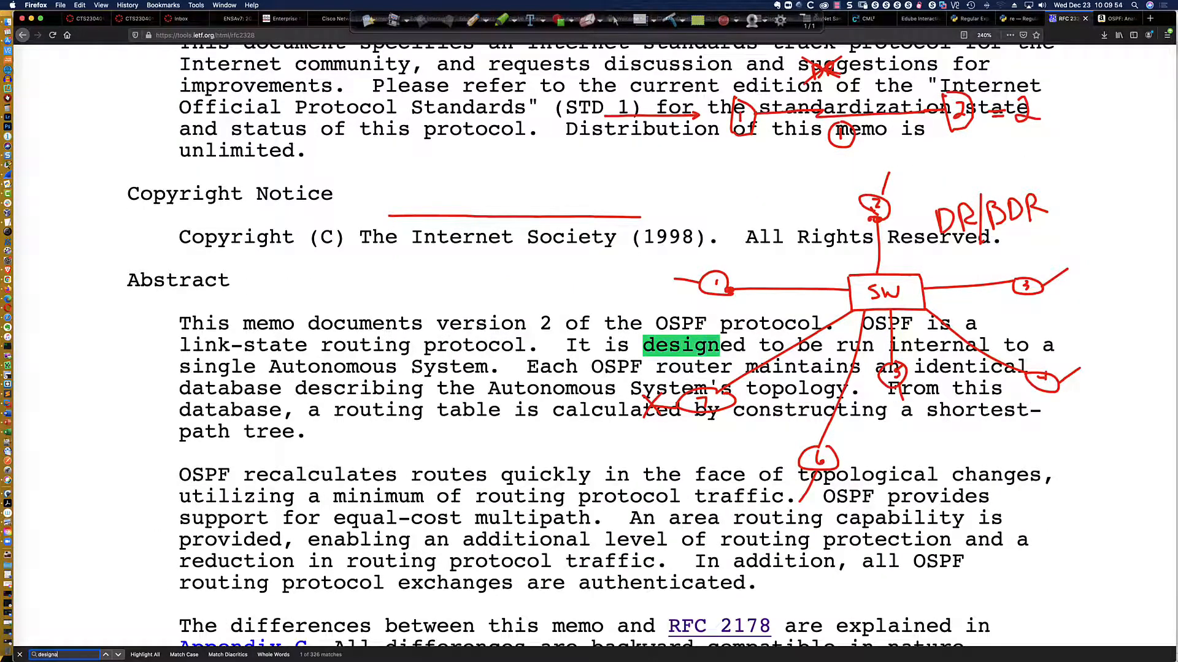
pyautogui.write('te')
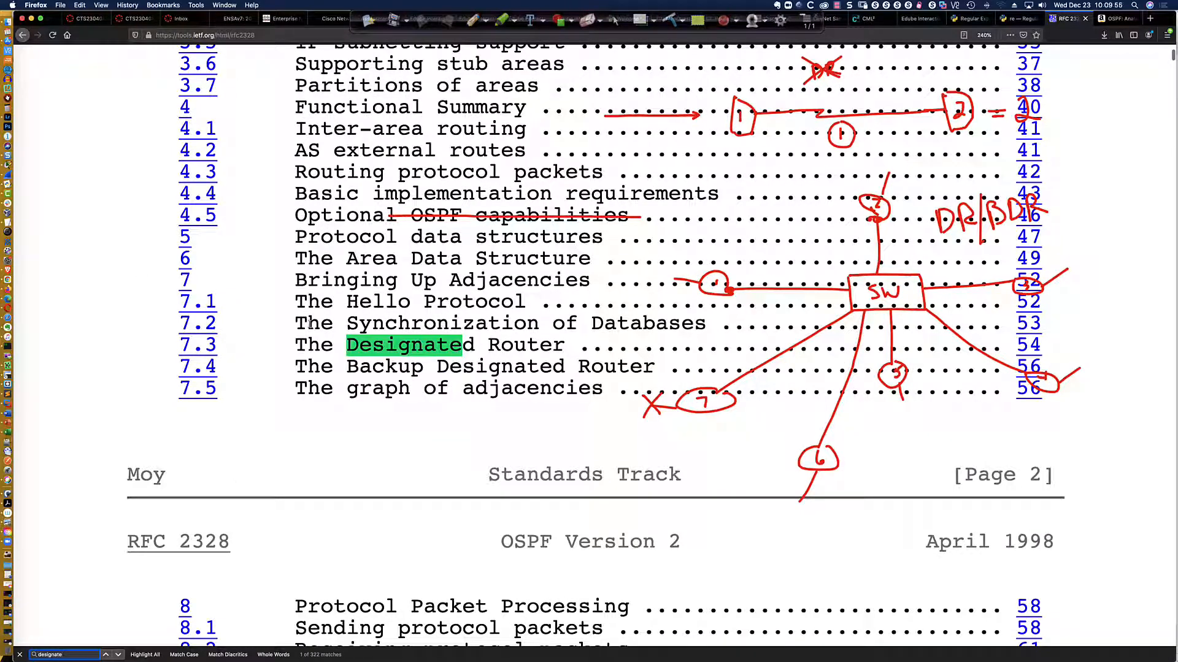
pyautogui.click(209, 349)
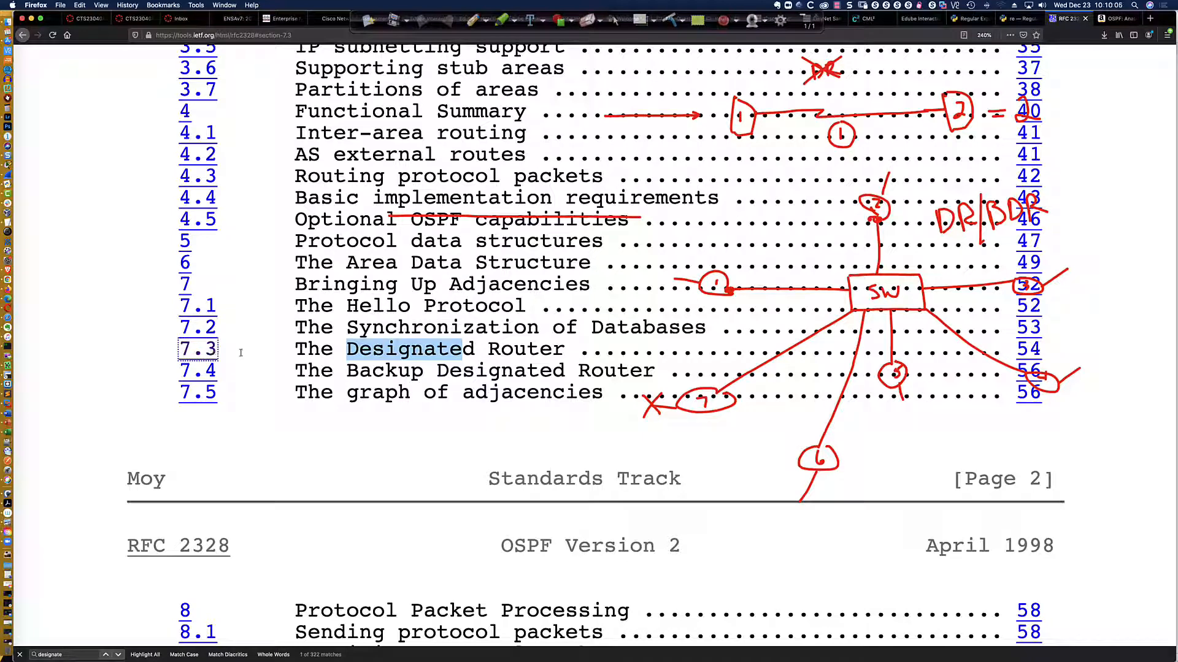
pyautogui.click(1038, 353)
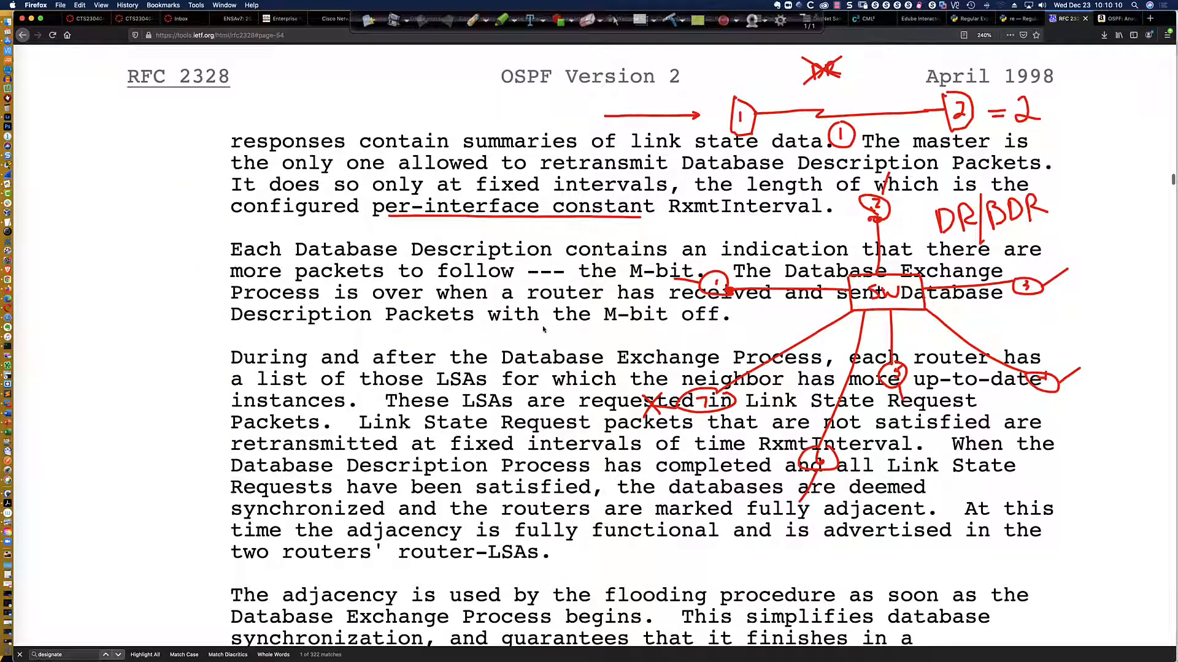
# - Read through RFC section 7.3, The Designated Router, including its two main functions and the election by the Hello Protocol
pyautogui.scroll(2, 537, 325)
pyautogui.scroll(10, 537, 325)
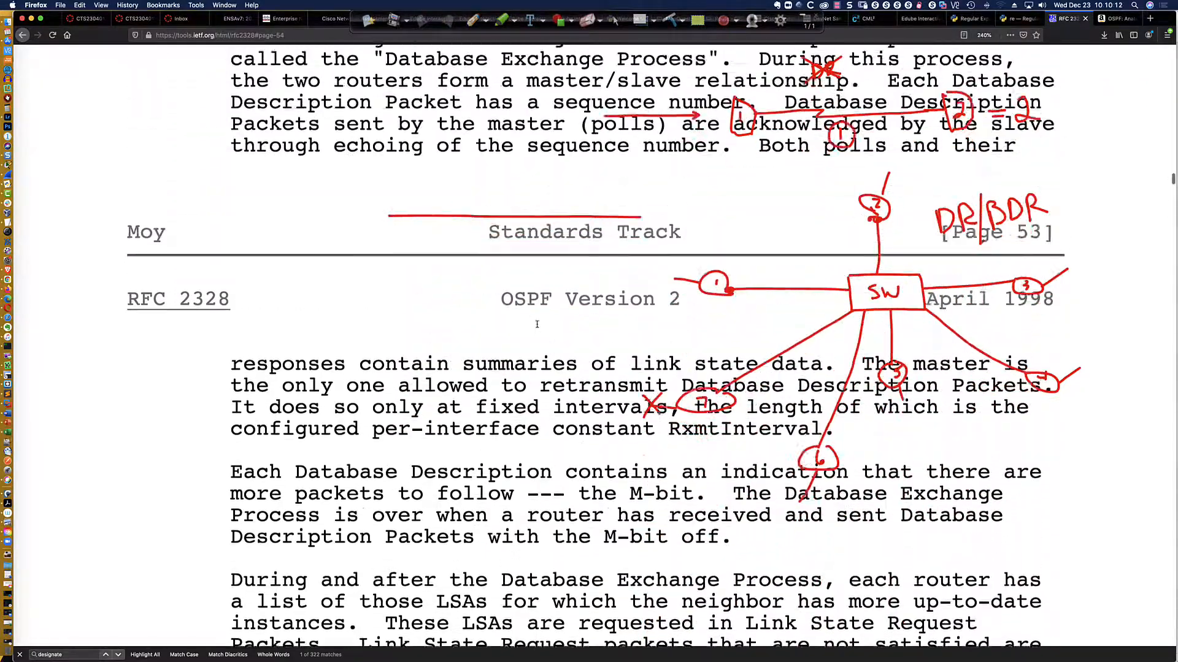
pyautogui.scroll(-13, 538, 329)
pyautogui.scroll(-12, 537, 328)
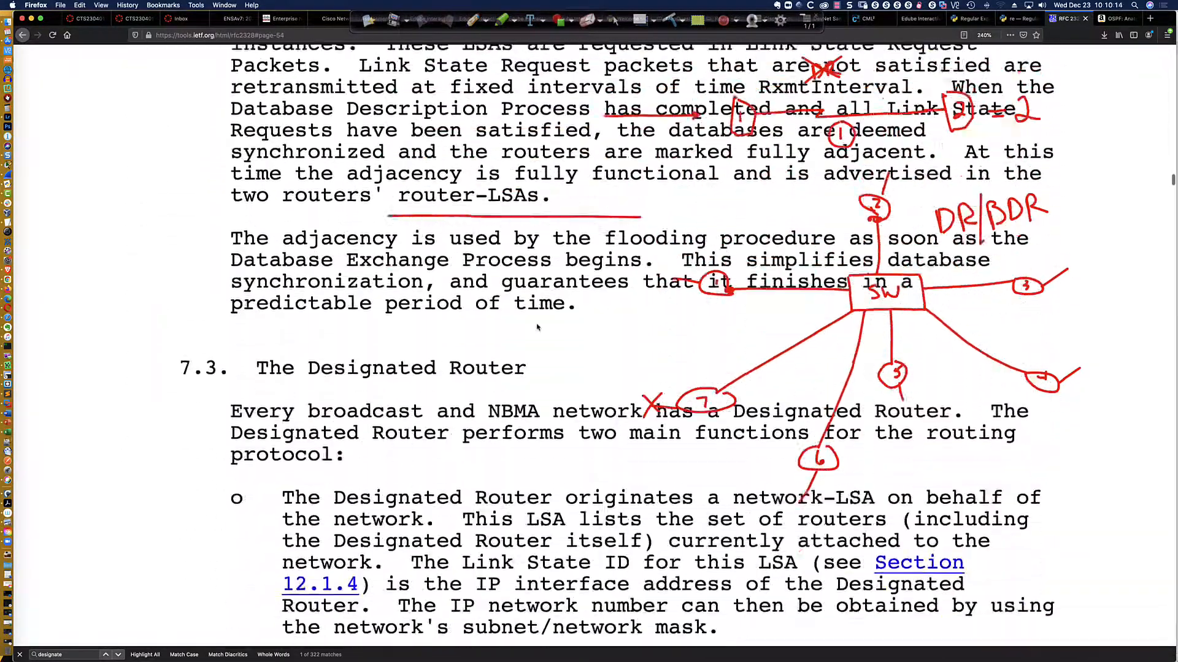
pyautogui.scroll(-2, 537, 324)
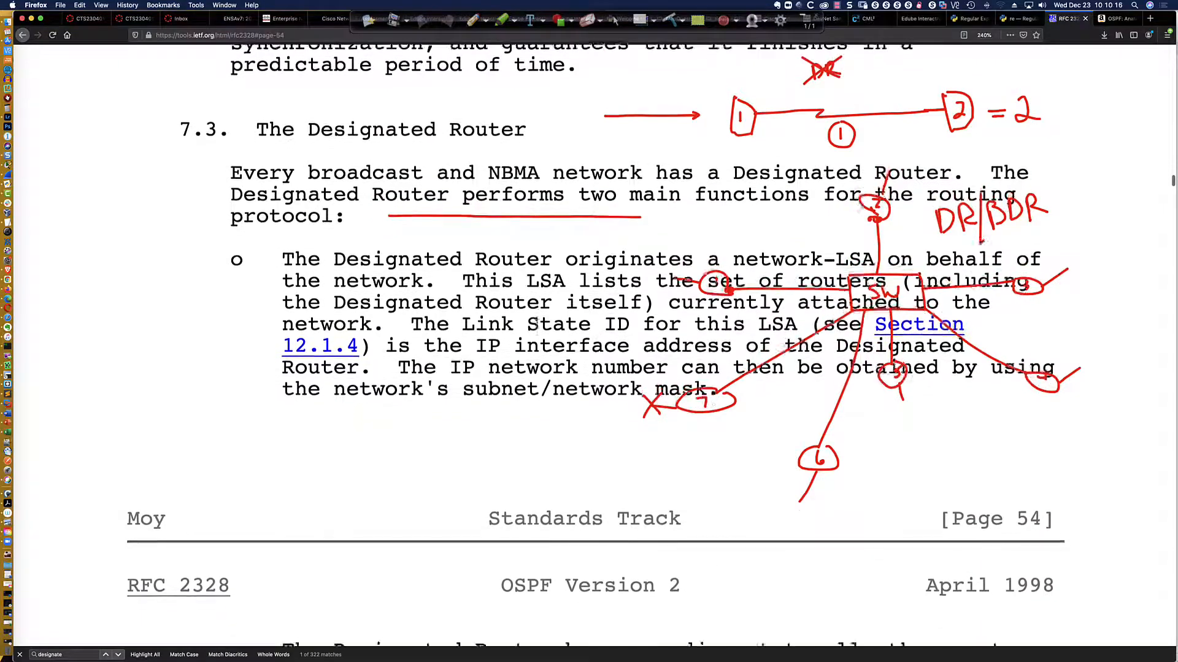
pyautogui.scroll(-4, 537, 330)
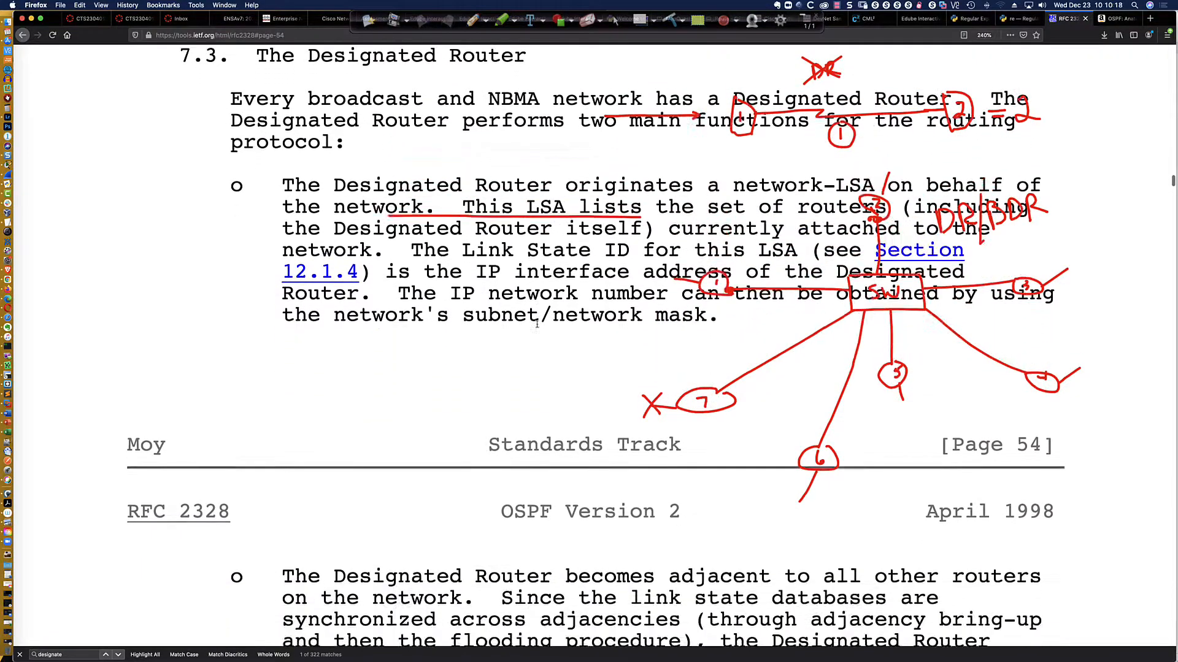
pyautogui.scroll(-8, 537, 327)
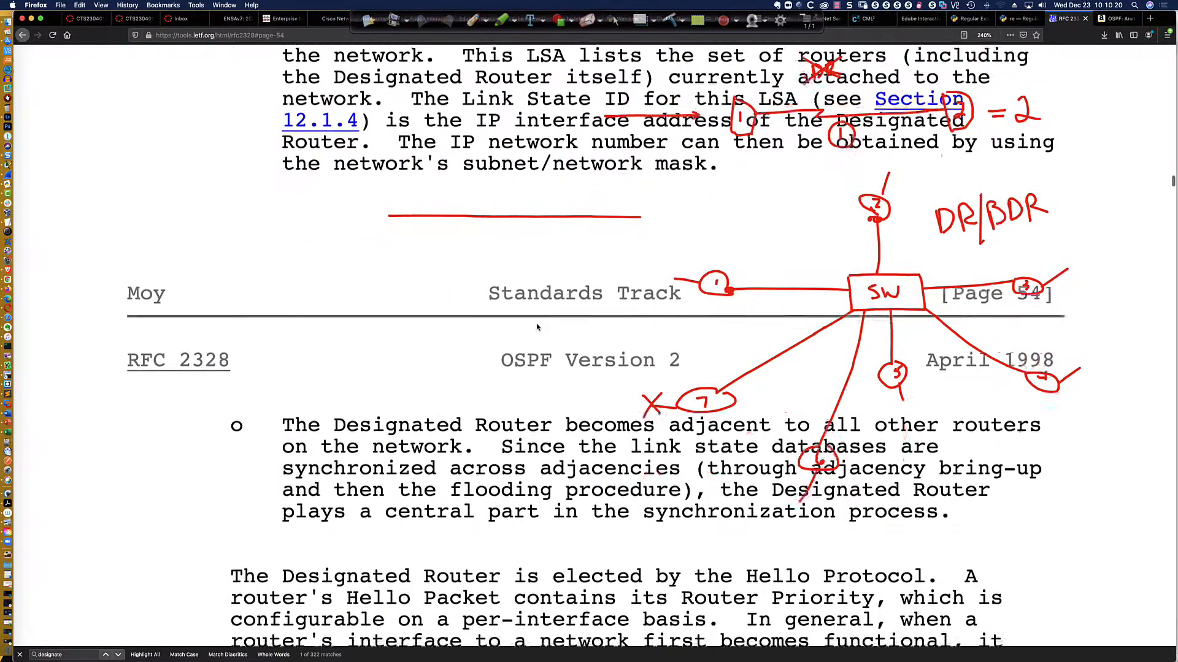
pyautogui.scroll(1, 537, 324)
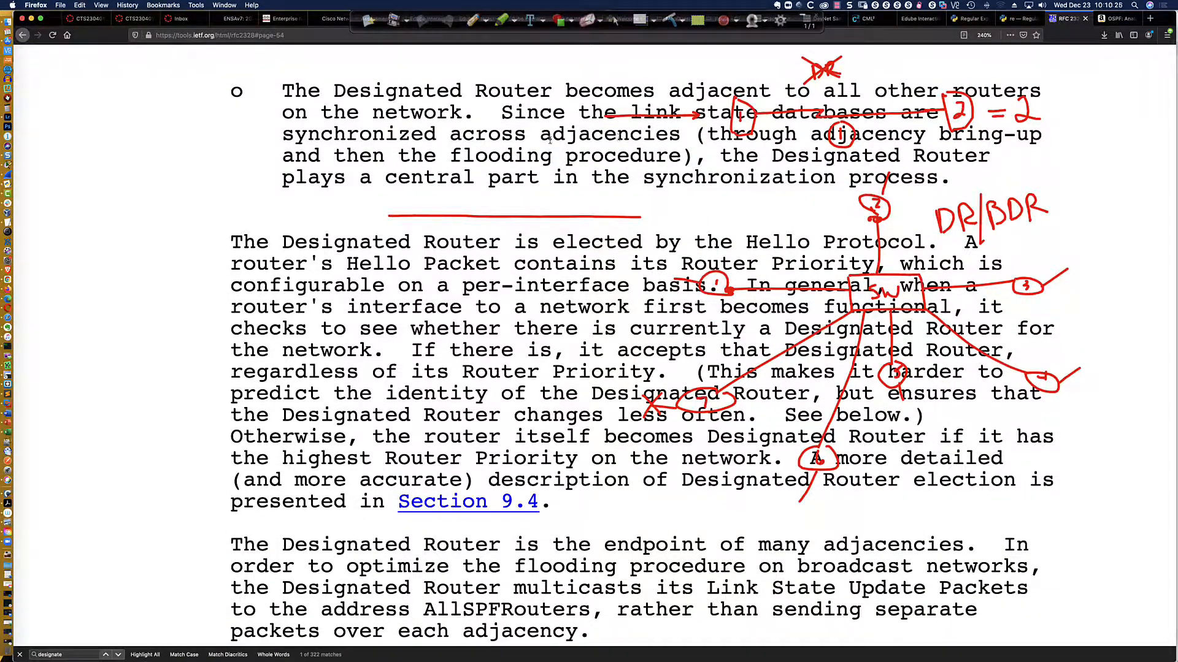
pyautogui.scroll(-2, 481, 133)
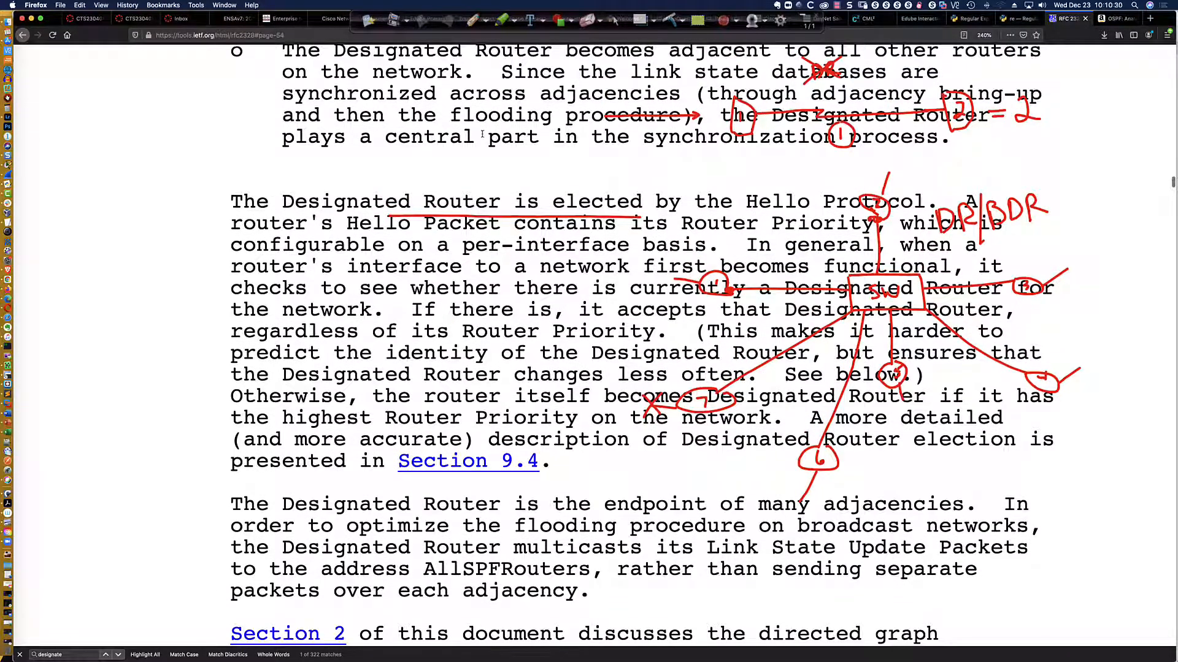
pyautogui.scroll(-4, 483, 133)
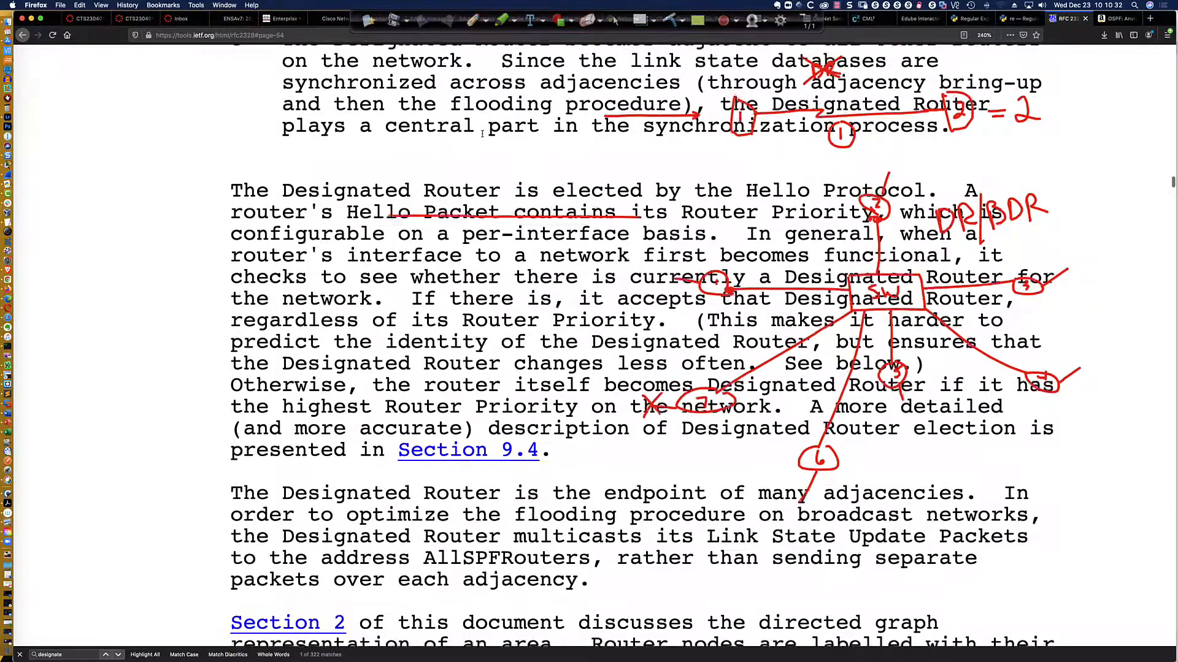
pyautogui.scroll(-1, 482, 134)
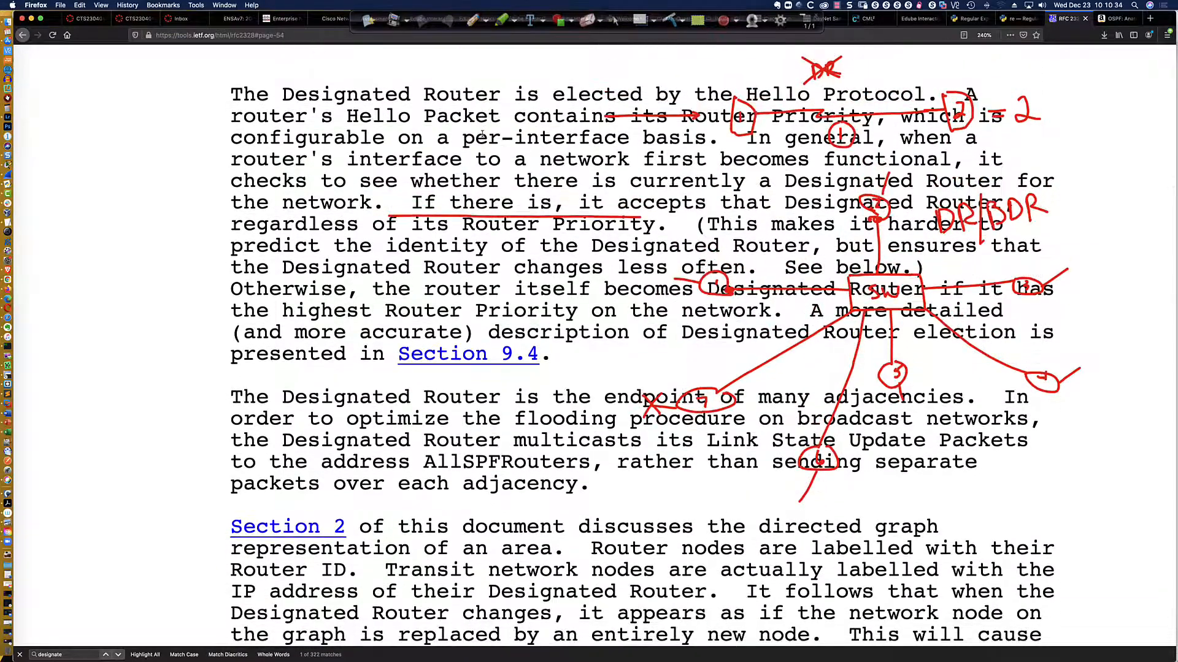
# - Switch to SecureCRT and, with the pen, label router 1 as DR and router 2 as BDR on the topology sketch
pyautogui.press('super+Tab')
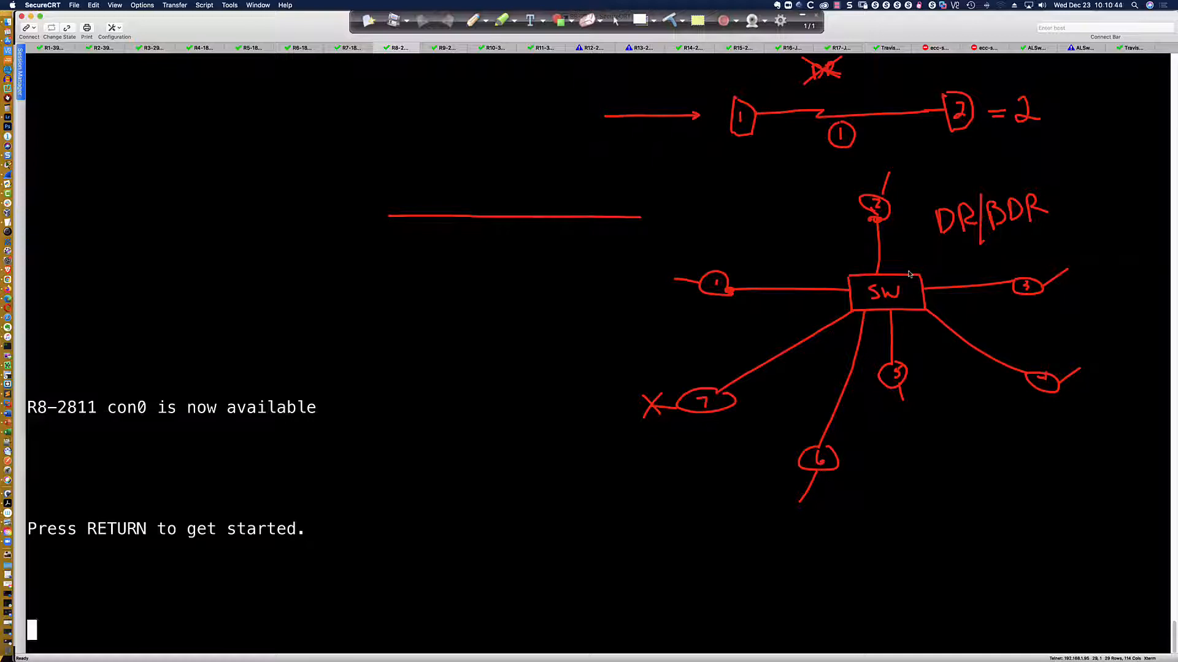
pyautogui.click(499, 25)
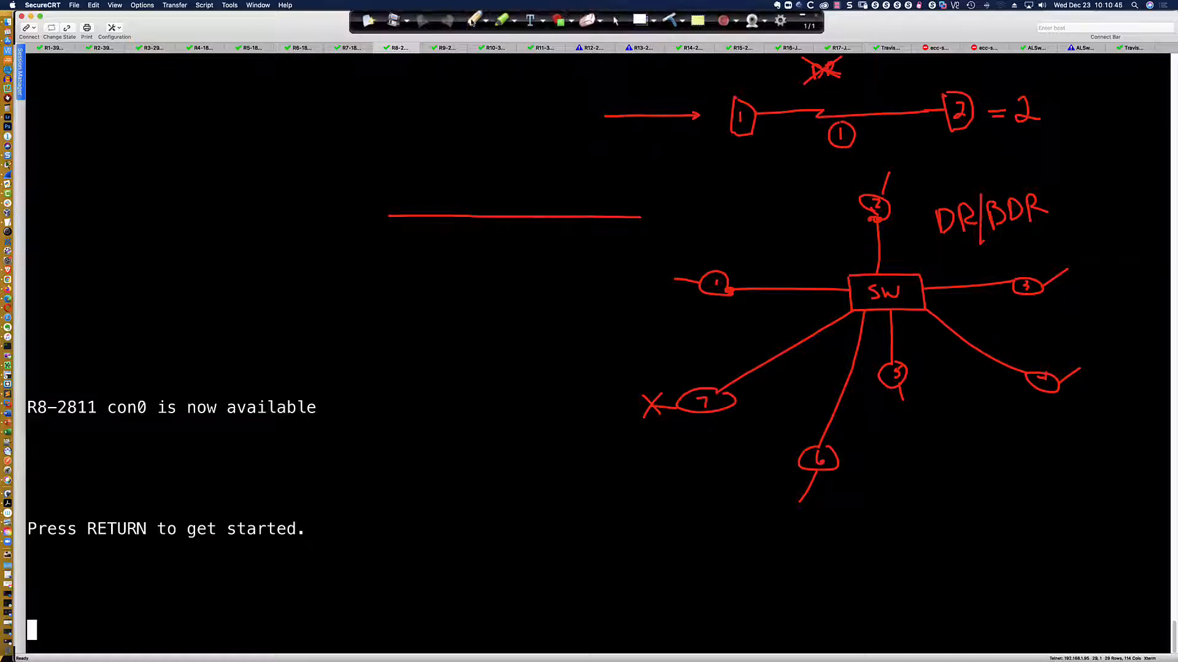
pyautogui.moveTo(689, 240)
pyautogui.mouseDown()
pyautogui.moveTo(690, 264)
pyautogui.moveTo(710, 235)
pyautogui.moveTo(729, 259)
pyautogui.mouseUp()
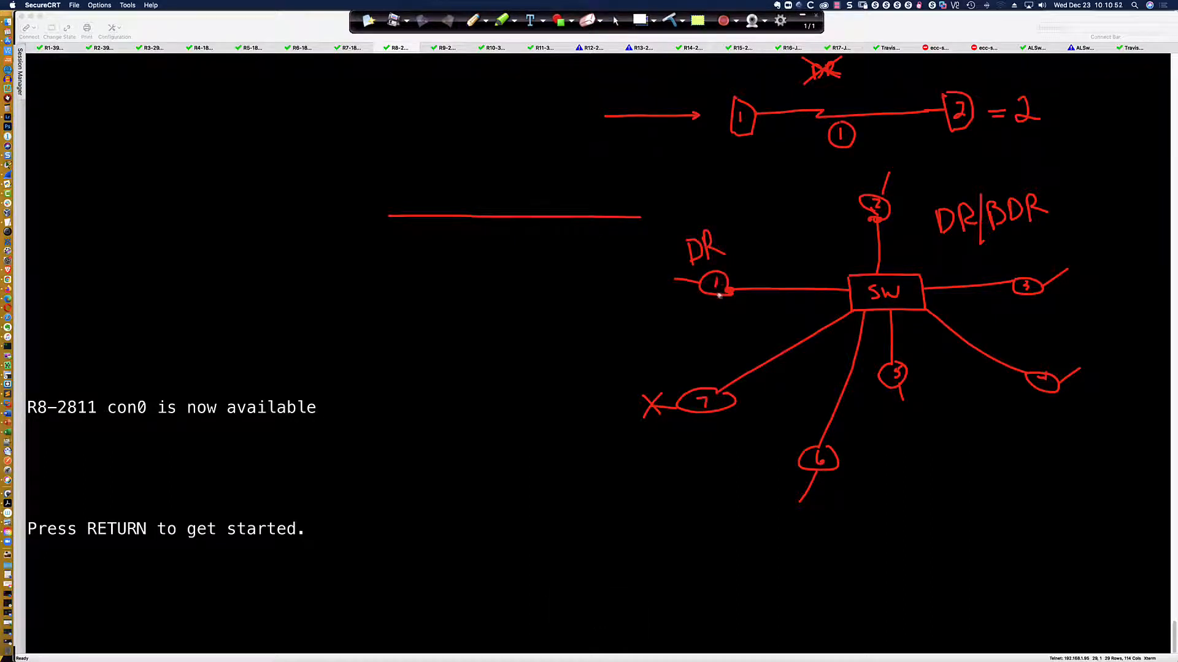
pyautogui.moveTo(828, 178)
pyautogui.mouseDown()
pyautogui.moveTo(832, 197)
pyautogui.moveTo(838, 184)
pyautogui.moveTo(834, 197)
pyautogui.moveTo(875, 183)
pyautogui.mouseUp()
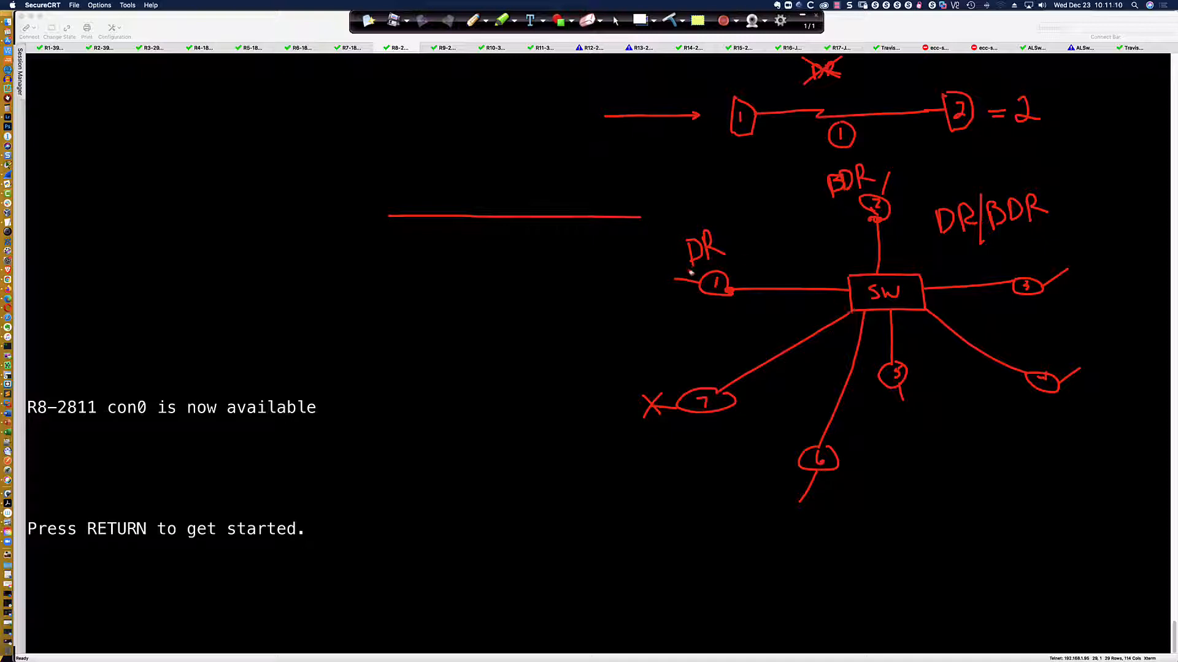
# - Underline the DR and BDR labels and draw a double-headed arrow between them
pyautogui.moveTo(688, 268); pyautogui.dragTo(725, 258)
pyautogui.moveTo(833, 201); pyautogui.dragTo(871, 192)
pyautogui.moveTo(768, 227)
pyautogui.mouseDown()
pyautogui.moveTo(813, 200)
pyautogui.moveTo(762, 224)
pyautogui.moveTo(774, 225)
pyautogui.mouseUp()
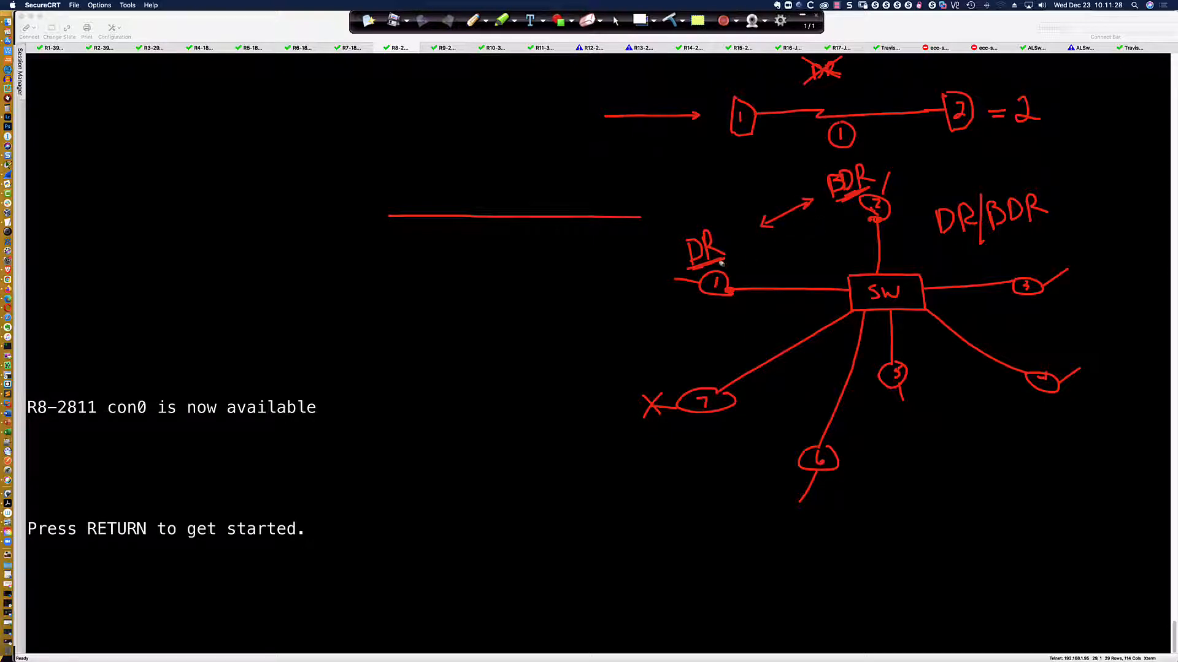
# - Cross out the DR at router 1 and draw arrows from router 7 to 6, 6 to 5 and 5 to 4
pyautogui.moveTo(681, 244); pyautogui.dragTo(680, 263)
pyautogui.moveTo(735, 230); pyautogui.dragTo(719, 299)
pyautogui.moveTo(751, 419)
pyautogui.mouseDown()
pyautogui.moveTo(785, 447)
pyautogui.moveTo(767, 446)
pyautogui.mouseUp()
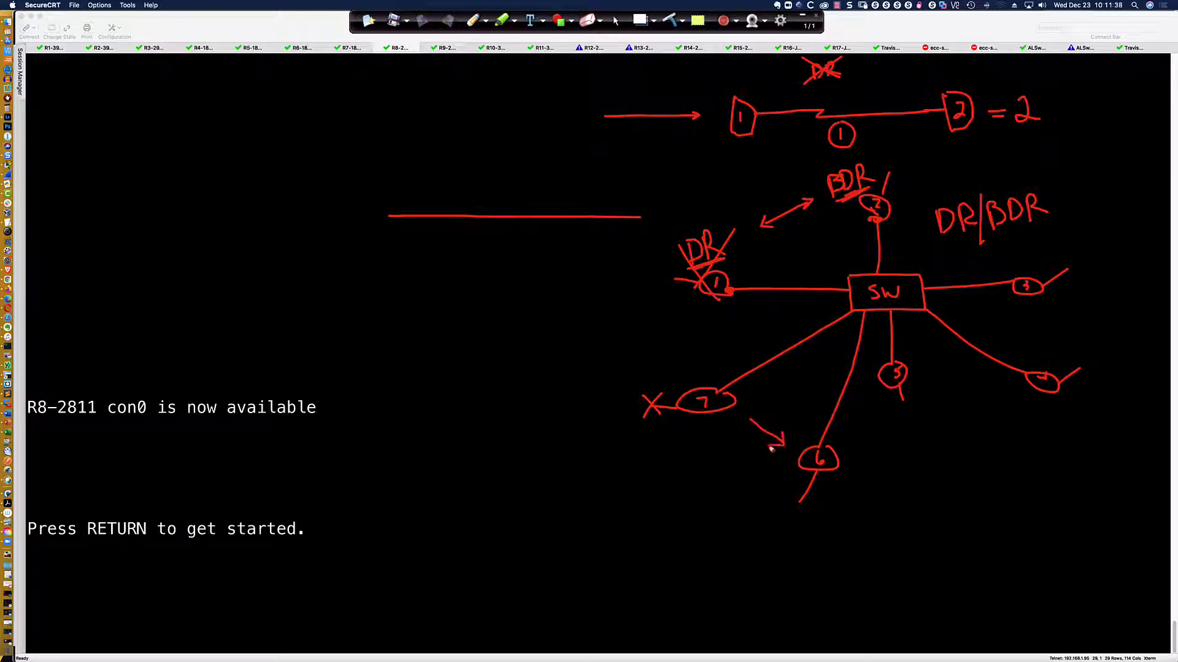
pyautogui.moveTo(850, 439); pyautogui.dragTo(881, 410)
pyautogui.moveTo(920, 371); pyautogui.dragTo(1009, 373)
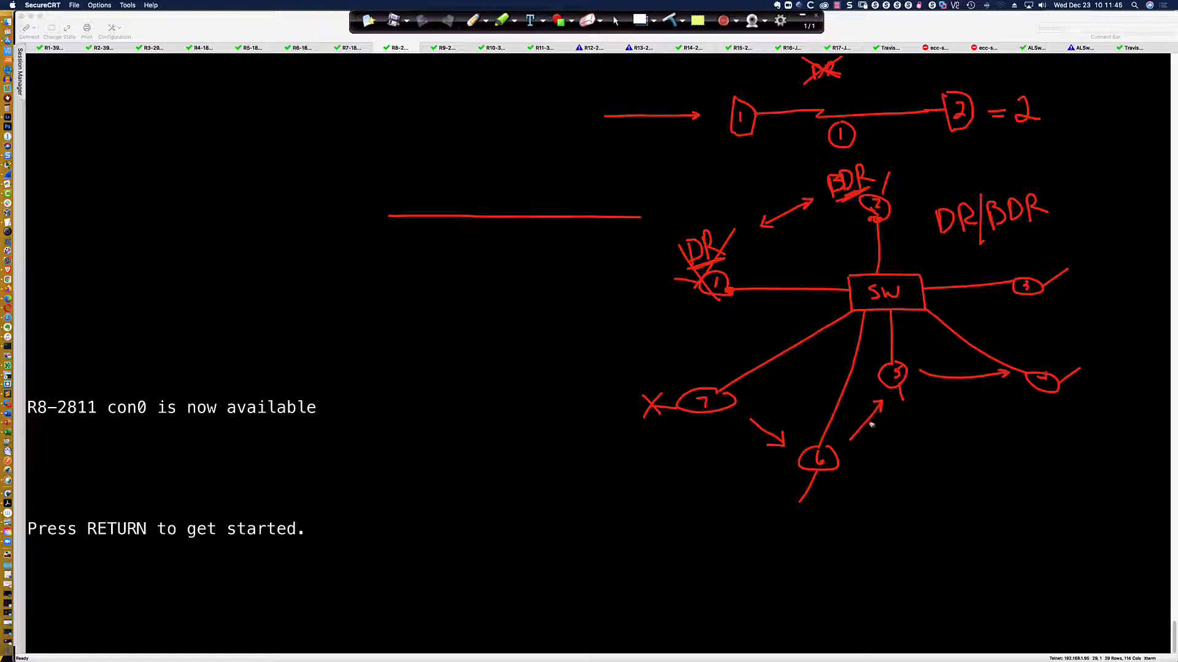
# - Write DROTHER with TWO-WAY beneath it below the topology, underline both and enclose them in a box
pyautogui.moveTo(876, 459)
pyautogui.mouseDown()
pyautogui.moveTo(877, 485)
pyautogui.moveTo(894, 465)
pyautogui.moveTo(885, 484)
pyautogui.moveTo(902, 484)
pyautogui.moveTo(932, 462)
pyautogui.moveTo(949, 477)
pyautogui.moveTo(963, 448)
pyautogui.moveTo(965, 469)
pyautogui.moveTo(974, 456)
pyautogui.moveTo(1020, 458)
pyautogui.mouseUp()
pyautogui.moveTo(860, 502); pyautogui.dragTo(1041, 461)
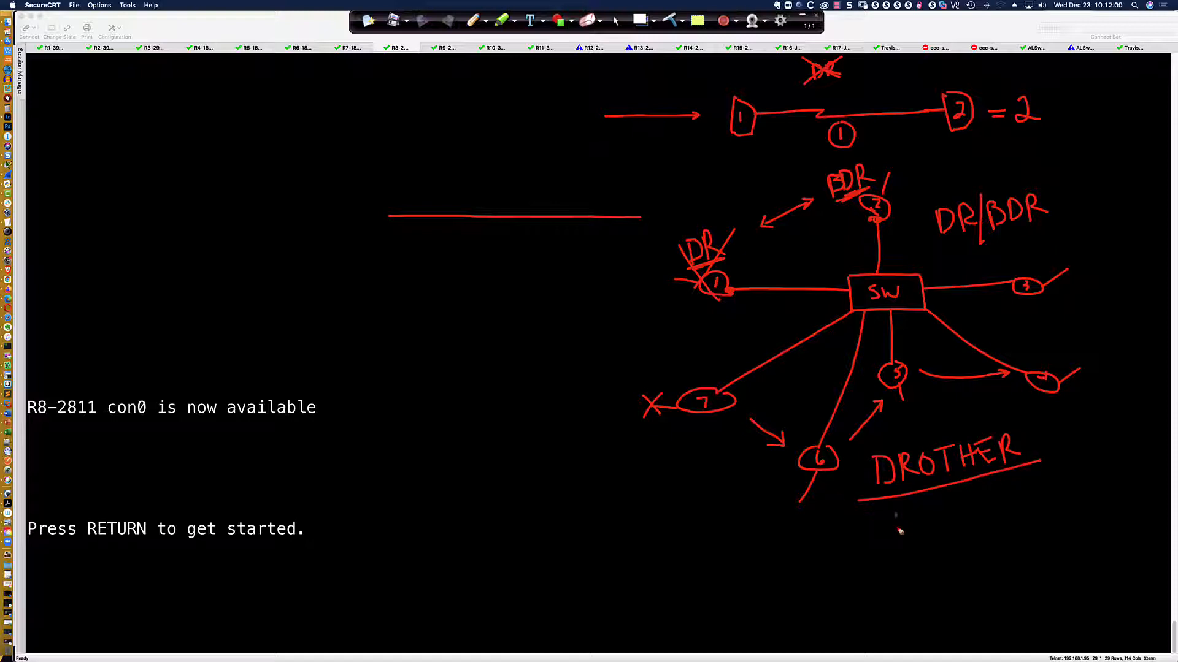
pyautogui.moveTo(897, 514)
pyautogui.mouseDown()
pyautogui.moveTo(897, 532)
pyautogui.moveTo(912, 510)
pyautogui.moveTo(943, 511)
pyautogui.moveTo(949, 529)
pyautogui.moveTo(963, 509)
pyautogui.moveTo(997, 512)
pyautogui.moveTo(1022, 492)
pyautogui.moveTo(1032, 506)
pyautogui.mouseUp()
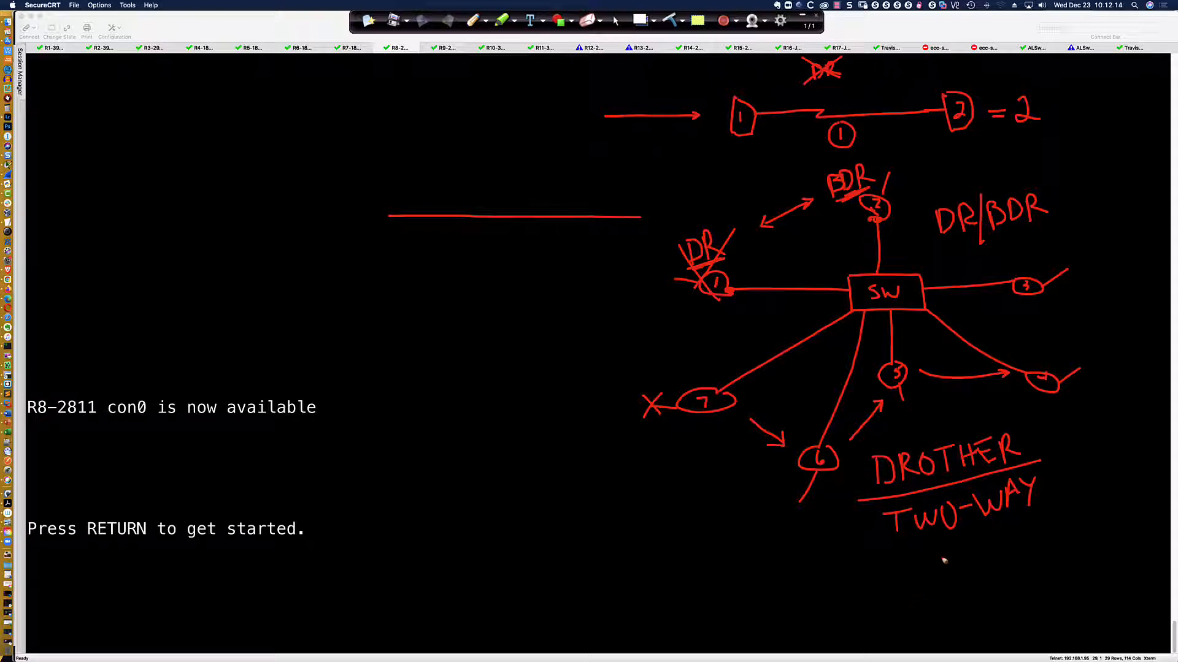
pyautogui.moveTo(950, 435)
pyautogui.mouseDown()
pyautogui.moveTo(862, 450)
pyautogui.moveTo(922, 565)
pyautogui.moveTo(1072, 443)
pyautogui.moveTo(919, 433)
pyautogui.mouseUp()
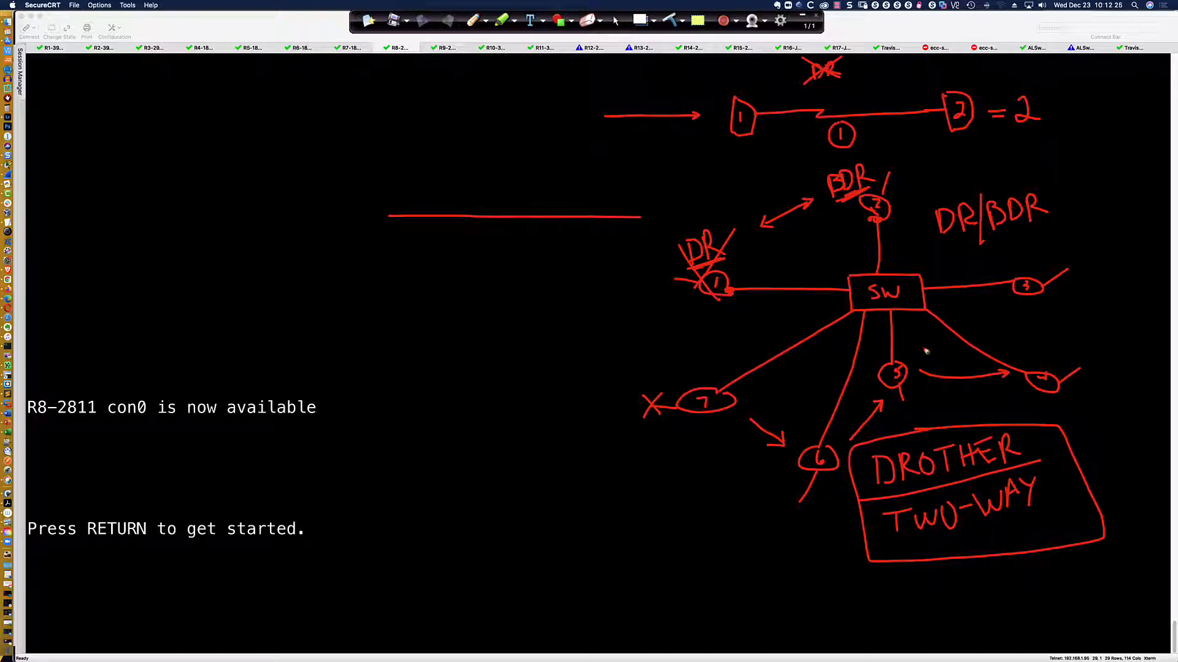
pyautogui.moveTo(909, 544); pyautogui.dragTo(1034, 520)
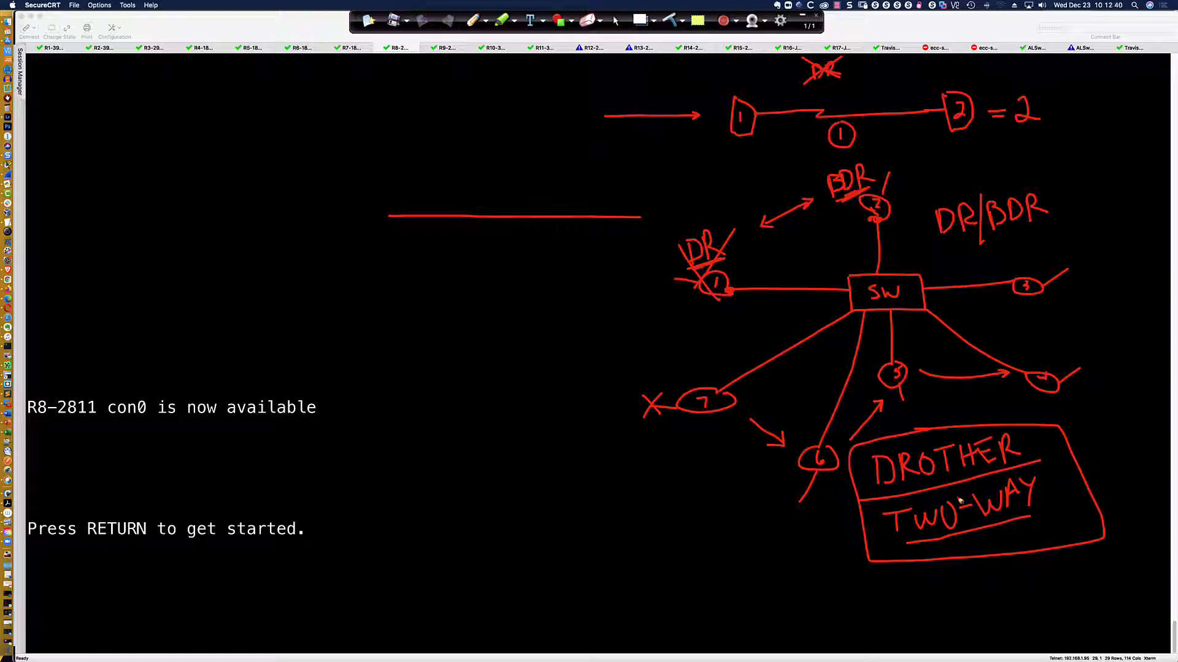
# - Draw an arrow from router 7 to the DR and another from router 3 to the BDR
pyautogui.moveTo(714, 380); pyautogui.dragTo(734, 311)
pyautogui.moveTo(1028, 272); pyautogui.dragTo(902, 215)
pyautogui.moveTo(901, 215); pyautogui.dragTo(912, 215)
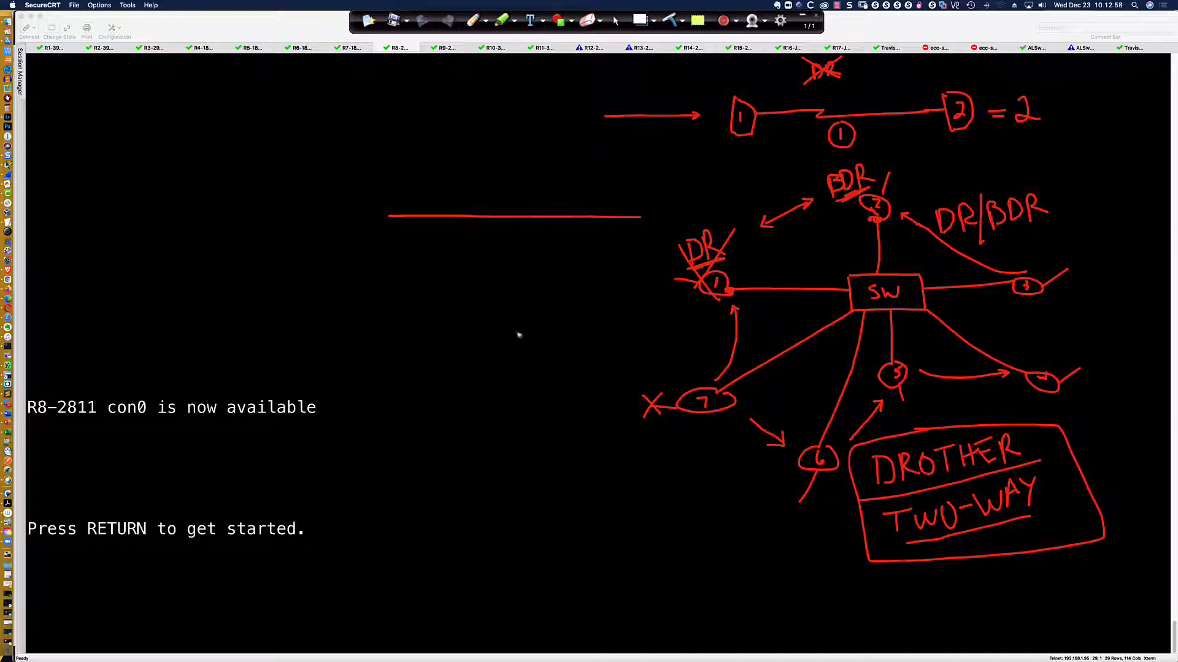
# - Write the multicast address 224.0.0.6 beside the DR, underline it and enclose it in a box
pyautogui.moveTo(517, 330)
pyautogui.mouseDown()
pyautogui.moveTo(533, 347)
pyautogui.moveTo(551, 345)
pyautogui.moveTo(609, 302)
pyautogui.moveTo(644, 307)
pyautogui.mouseUp()
pyautogui.click(572, 333)
pyautogui.click(591, 318)
pyautogui.click(627, 297)
pyautogui.moveTo(615, 260)
pyautogui.mouseDown()
pyautogui.moveTo(482, 300)
pyautogui.moveTo(590, 372)
pyautogui.moveTo(655, 286)
pyautogui.moveTo(592, 260)
pyautogui.mouseUp()
pyautogui.moveTo(541, 352)
pyautogui.mouseDown()
pyautogui.moveTo(626, 335)
pyautogui.moveTo(596, 360)
pyautogui.mouseUp()
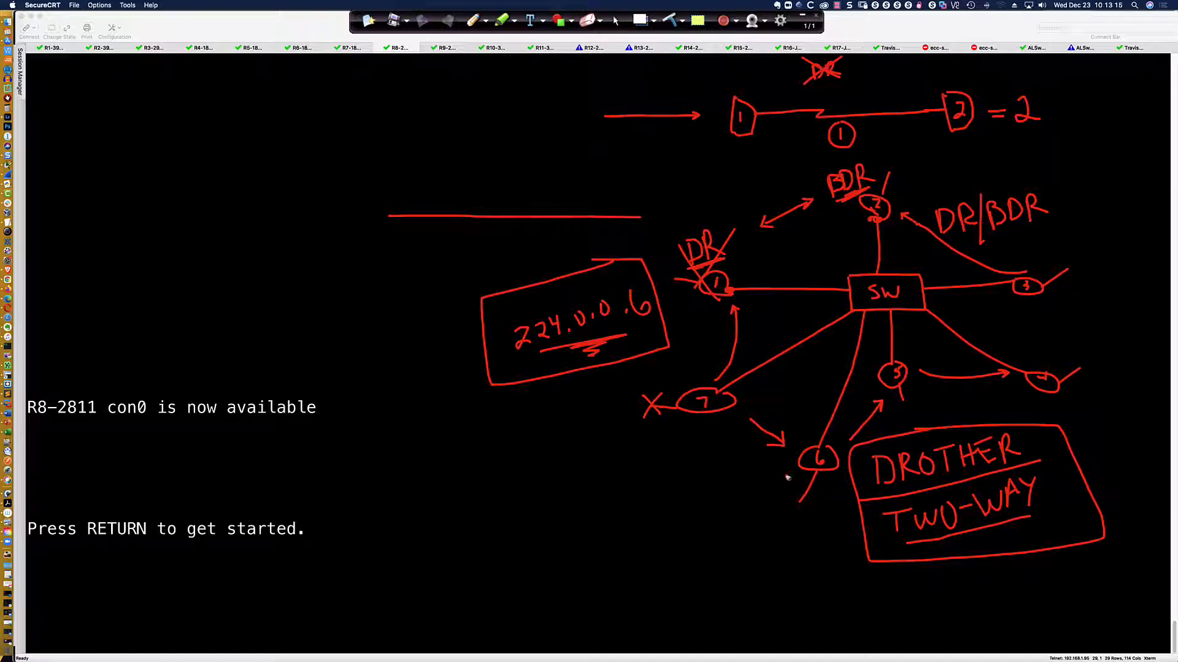
# - Cross out router 6's attached network and draw arrows to 224.0.0.6 and from the switch toward the DR and BDR
pyautogui.moveTo(798, 479)
pyautogui.mouseDown()
pyautogui.moveTo(818, 500)
pyautogui.moveTo(790, 506)
pyautogui.mouseUp()
pyautogui.moveTo(554, 281); pyautogui.dragTo(561, 305)
pyautogui.moveTo(555, 295); pyautogui.dragTo(569, 297)
pyautogui.moveTo(801, 487)
pyautogui.mouseDown()
pyautogui.moveTo(825, 504)
pyautogui.moveTo(815, 491)
pyautogui.mouseUp()
pyautogui.moveTo(820, 277); pyautogui.dragTo(750, 280)
pyautogui.moveTo(864, 240); pyautogui.dragTo(873, 221)
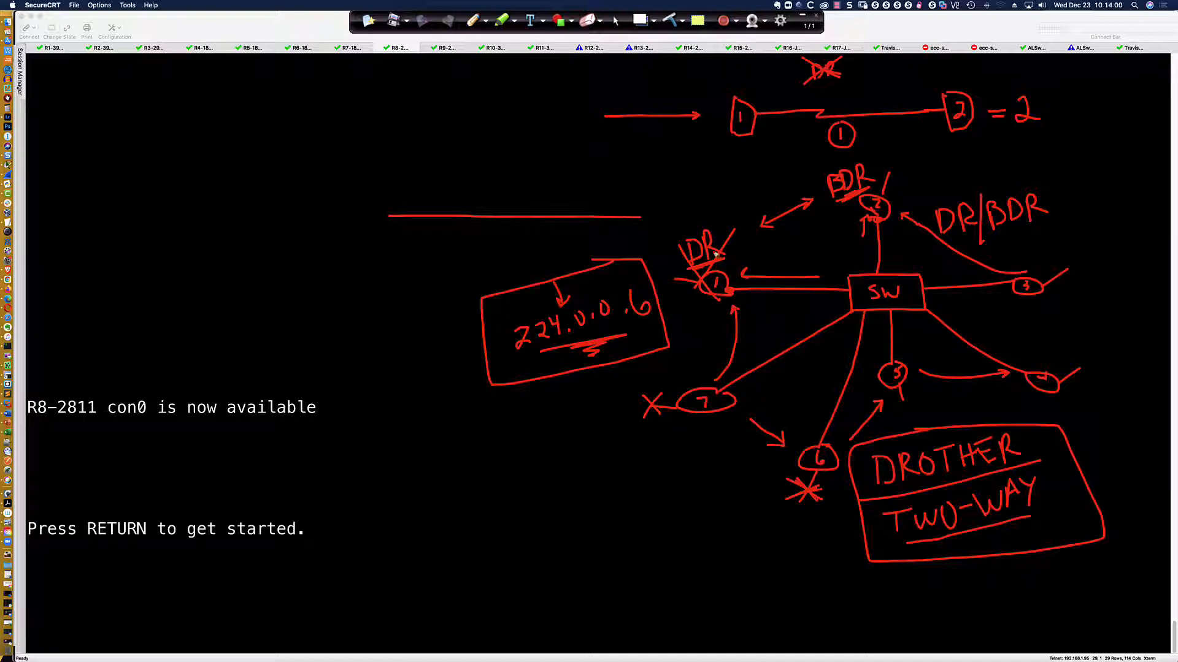
# - Draw an arrow from 224.0.0.6 down to a boxed 224.0.0.5, and circle the DR and BDR labels
pyautogui.moveTo(571, 377)
pyautogui.mouseDown()
pyautogui.moveTo(566, 422)
pyautogui.moveTo(583, 418)
pyautogui.mouseUp()
pyautogui.moveTo(511, 455)
pyautogui.mouseDown()
pyautogui.moveTo(527, 482)
pyautogui.moveTo(564, 468)
pyautogui.moveTo(561, 482)
pyautogui.moveTo(592, 461)
pyautogui.moveTo(662, 472)
pyautogui.moveTo(673, 447)
pyautogui.moveTo(507, 437)
pyautogui.moveTo(491, 497)
pyautogui.moveTo(684, 491)
pyautogui.moveTo(694, 437)
pyautogui.moveTo(673, 434)
pyautogui.mouseUp()
pyautogui.click(574, 481)
pyautogui.click(614, 479)
pyautogui.click(646, 469)
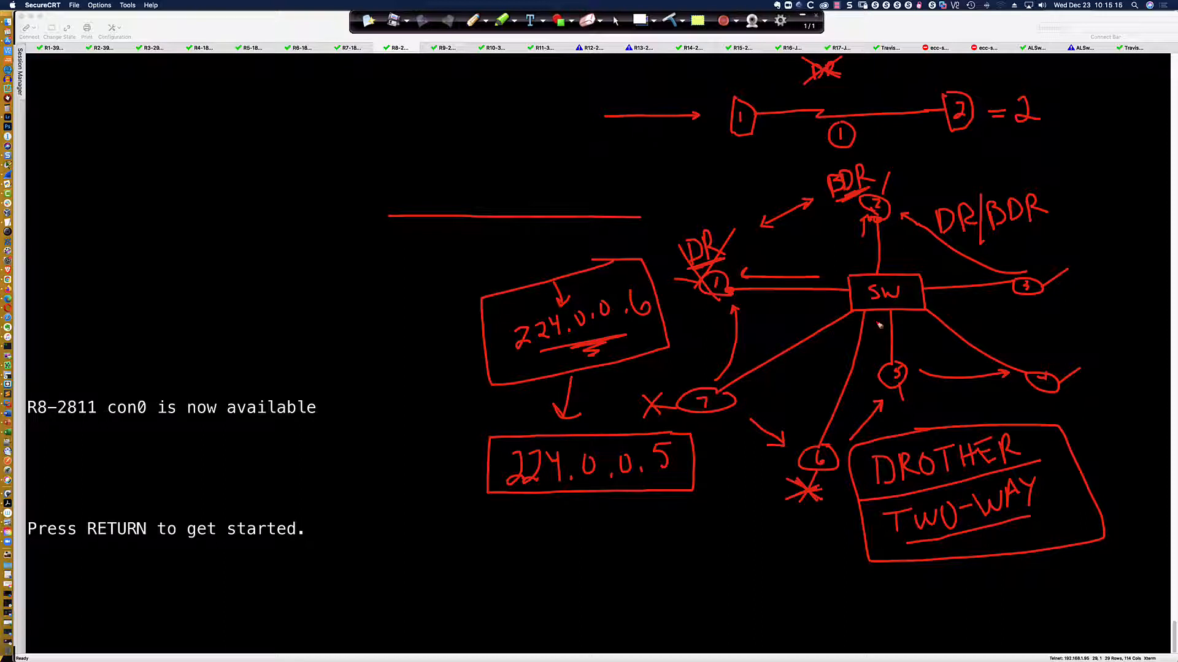
pyautogui.moveTo(704, 224)
pyautogui.mouseDown()
pyautogui.moveTo(679, 264)
pyautogui.moveTo(705, 228)
pyautogui.mouseUp()
pyautogui.moveTo(842, 168)
pyautogui.mouseDown()
pyautogui.moveTo(813, 212)
pyautogui.moveTo(848, 167)
pyautogui.mouseUp()
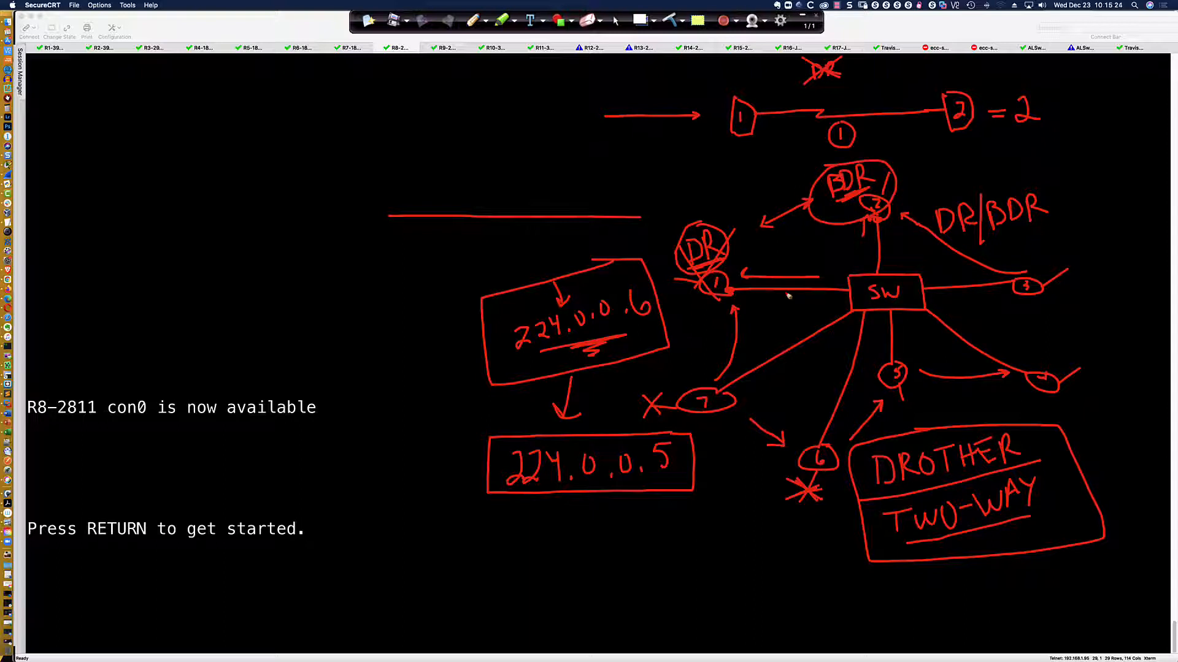
# - Switch to Cisco Packet Tracer, clear all the pen drawings and return to the normal cursor
pyautogui.press('super+Tab')
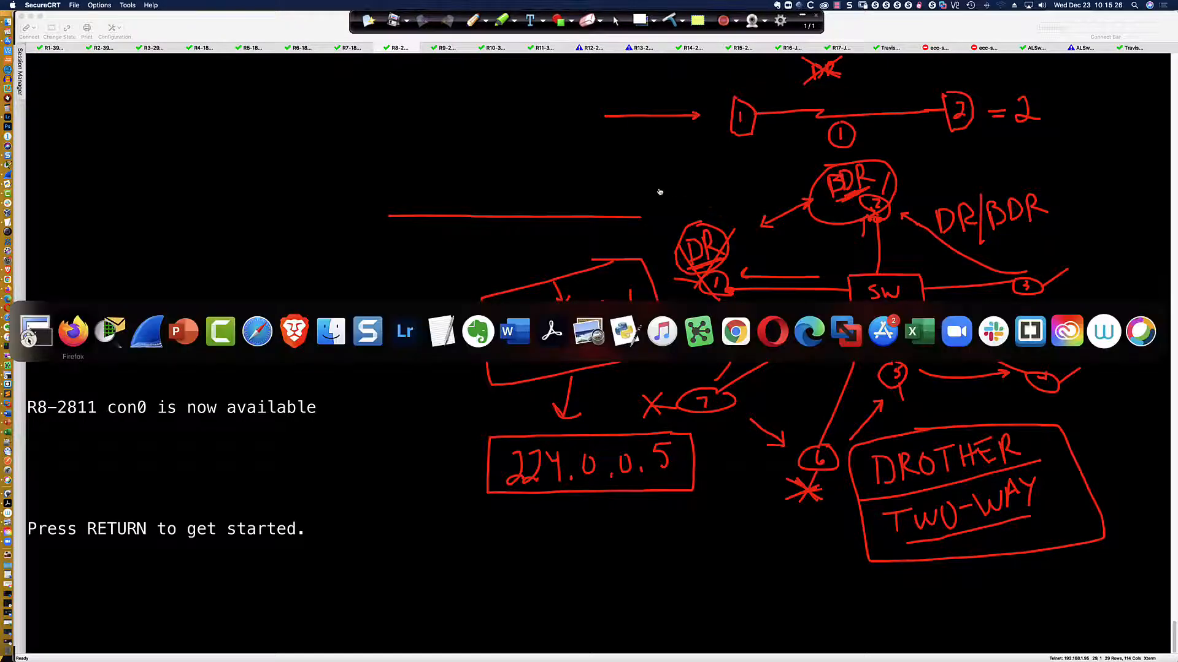
pyautogui.press('super+Tab')
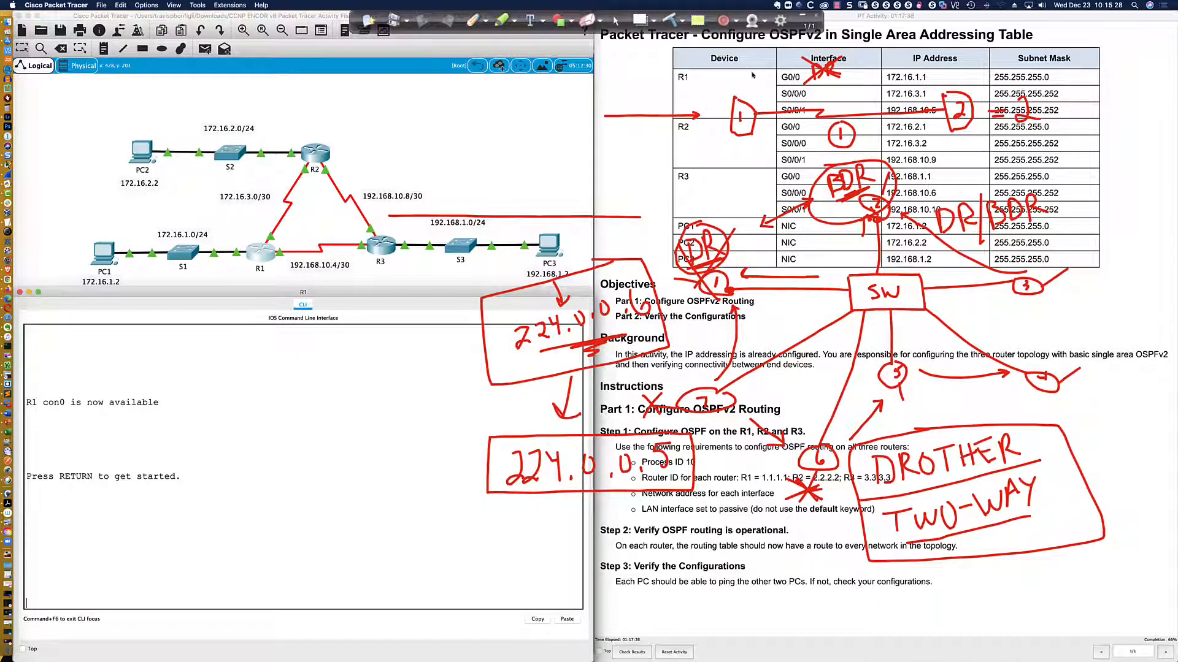
pyautogui.click(673, 19)
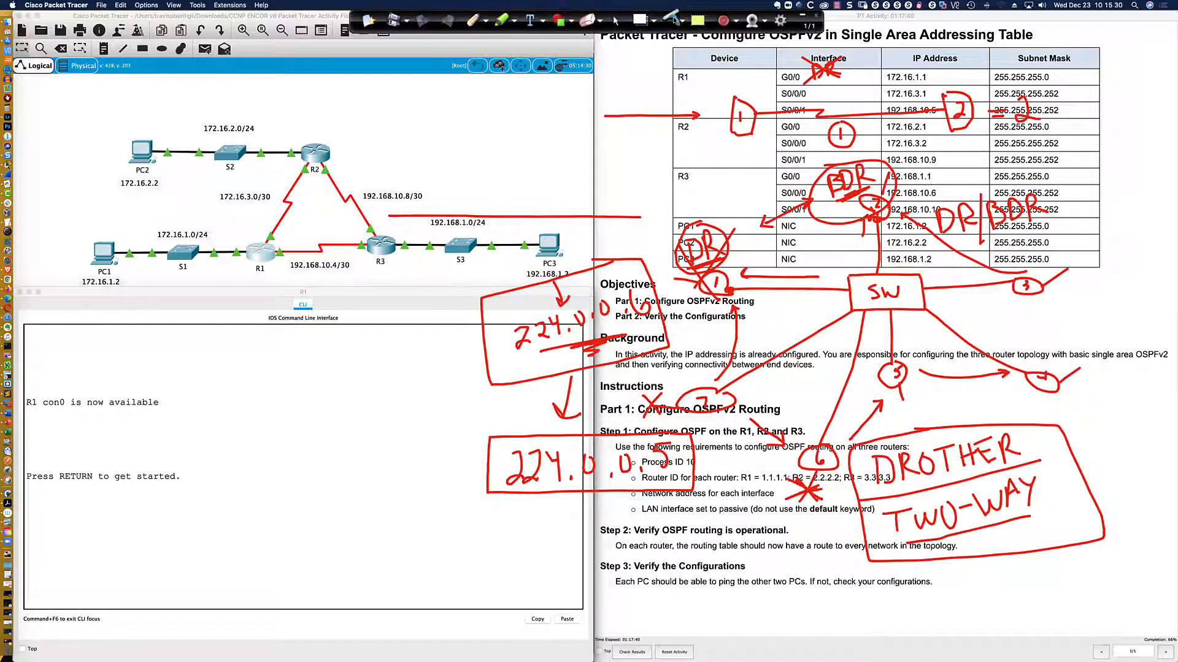
pyautogui.click(674, 21)
pyautogui.click(616, 23)
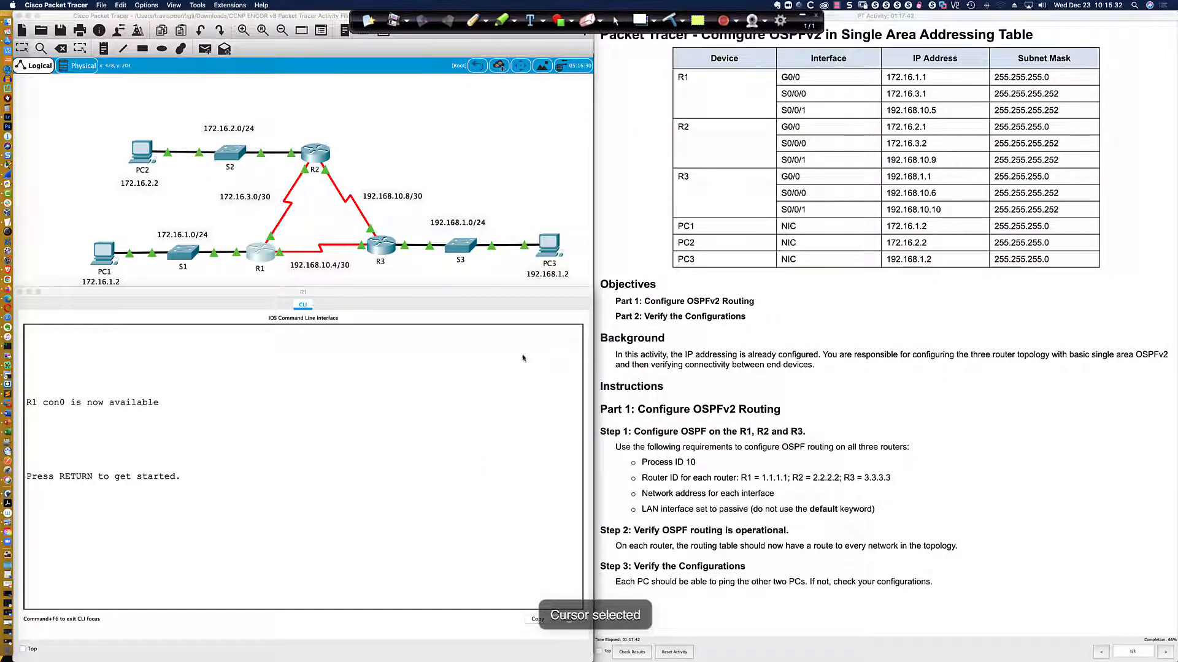
pyautogui.click(160, 564)
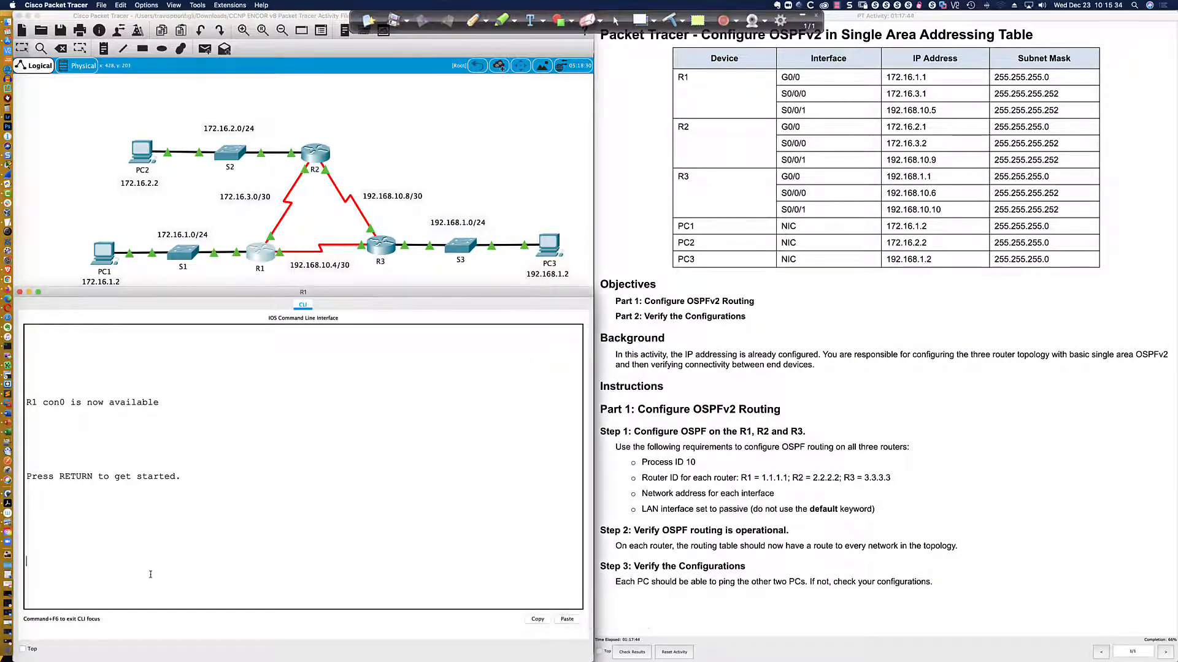
# - Open router R2's CLI, enter privileged mode and display its OSPF configuration with sh run | sec router ospf
pyautogui.click(311, 156)
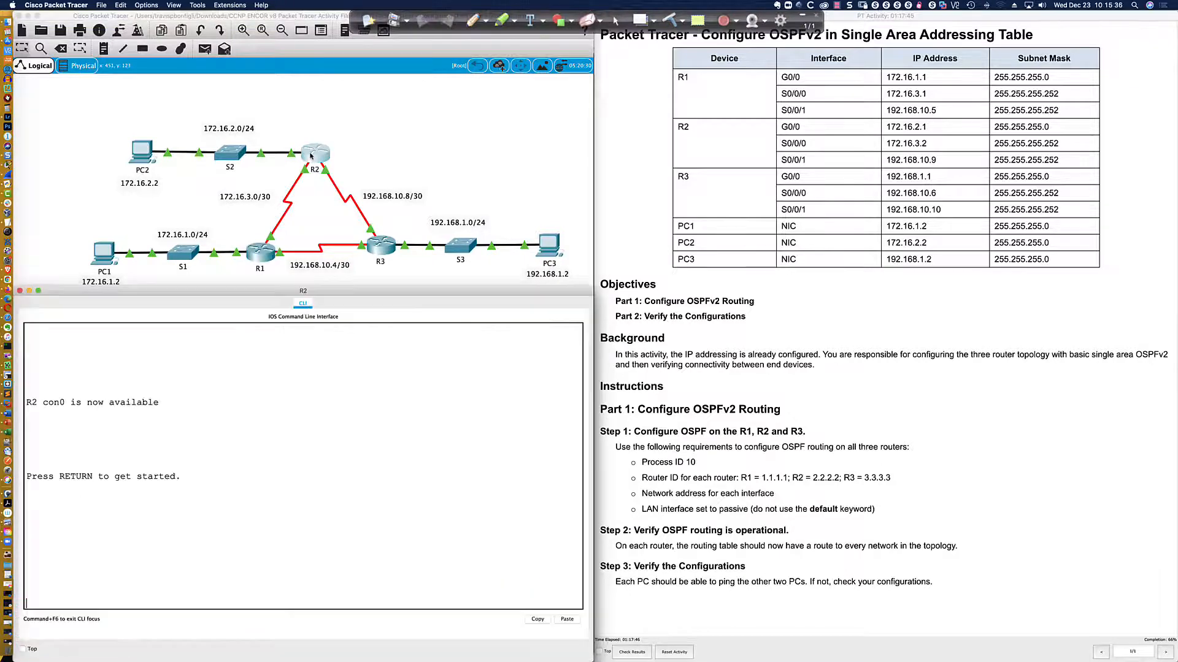
pyautogui.click(373, 459)
pyautogui.press('Return')
pyautogui.press('Return')
pyautogui.press('Return')
pyautogui.press('Return')
pyautogui.write('en')
pyautogui.press('Return')
pyautogui.write('sh r')
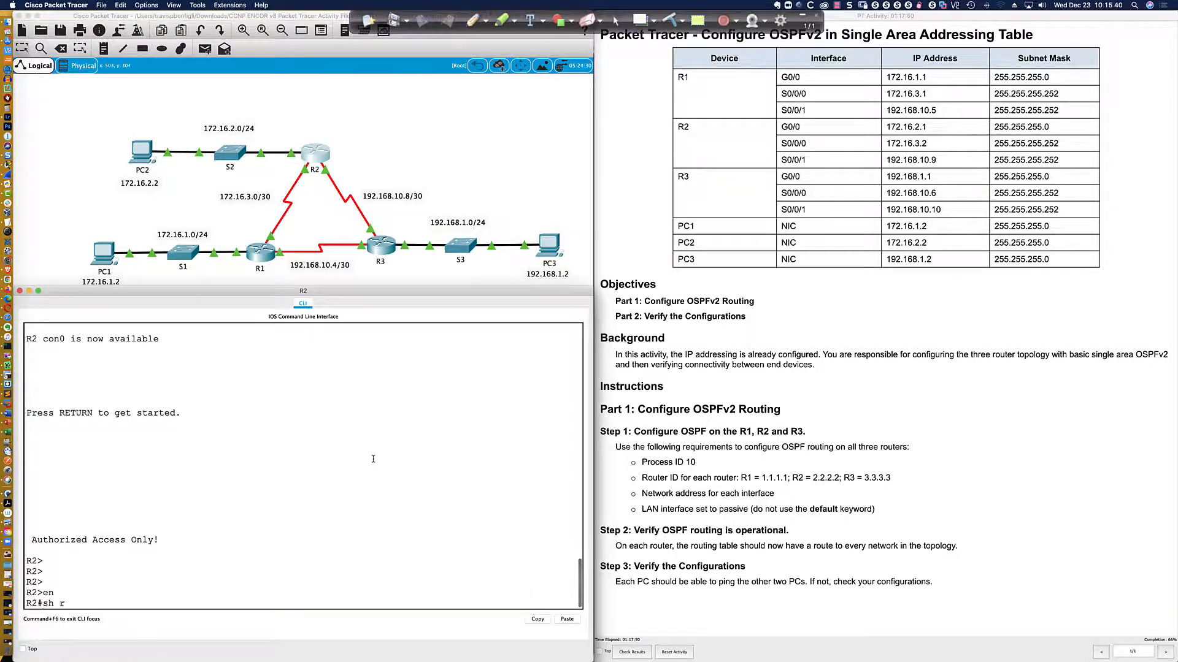
pyautogui.write('un | sec router ospf')
pyautogui.press('Return')
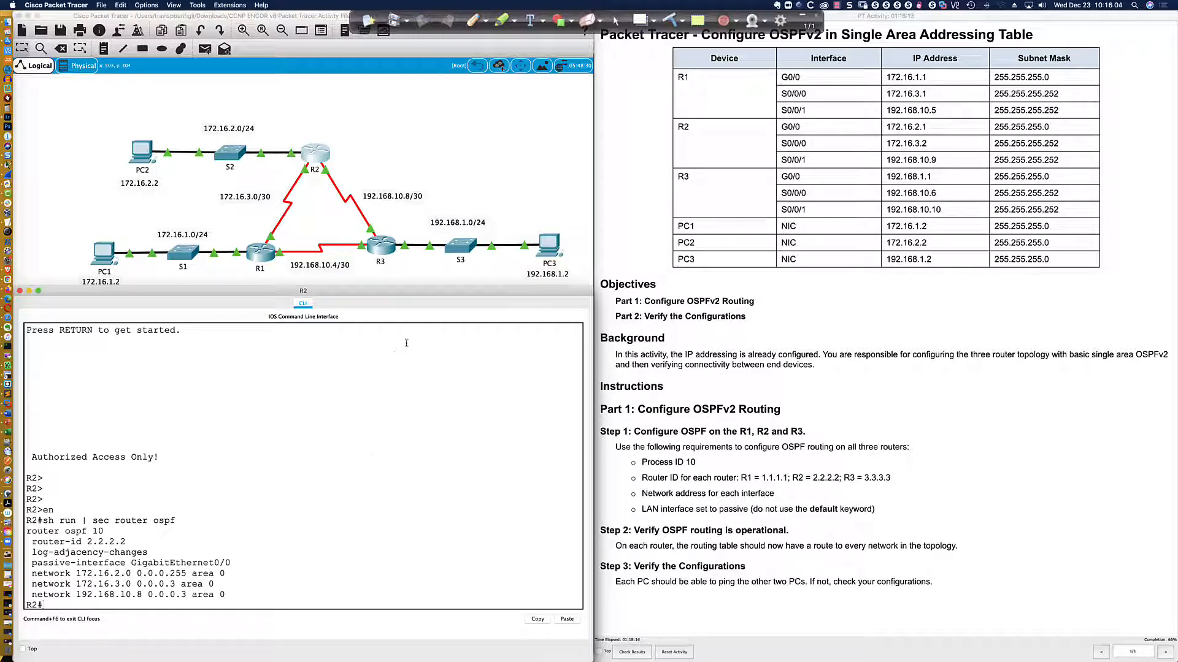
# - Open router R3's CLI, move and enlarge its window below the topology, and enter privileged EXEC mode
pyautogui.click(384, 242)
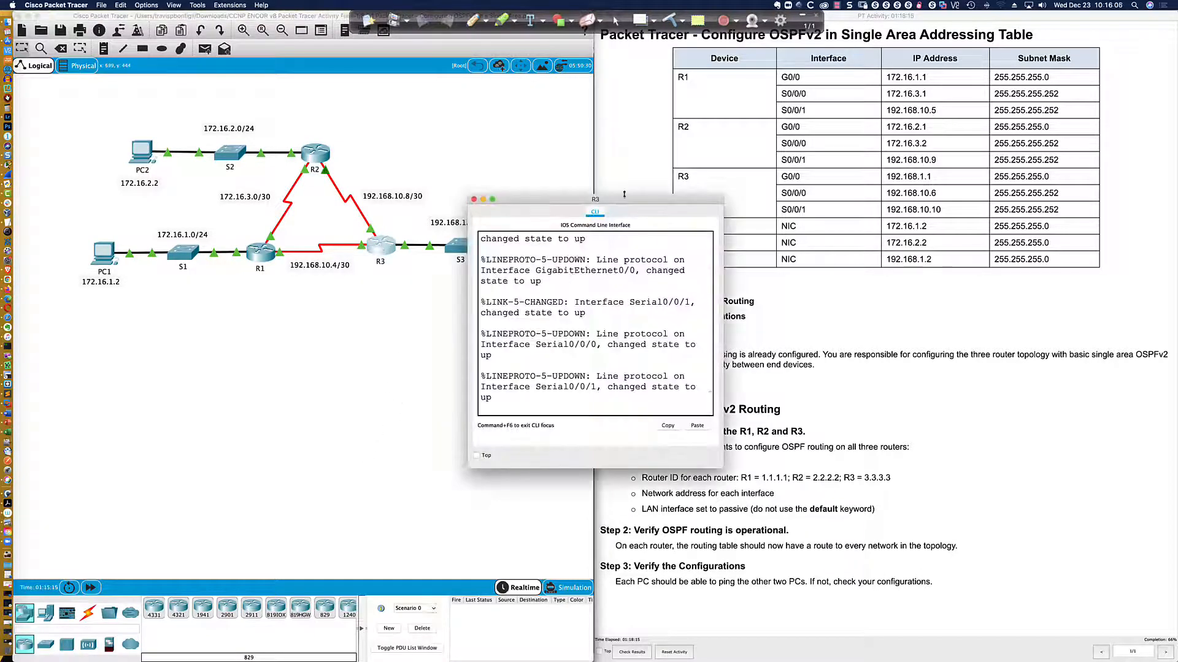
pyautogui.moveTo(667, 201); pyautogui.dragTo(176, 396)
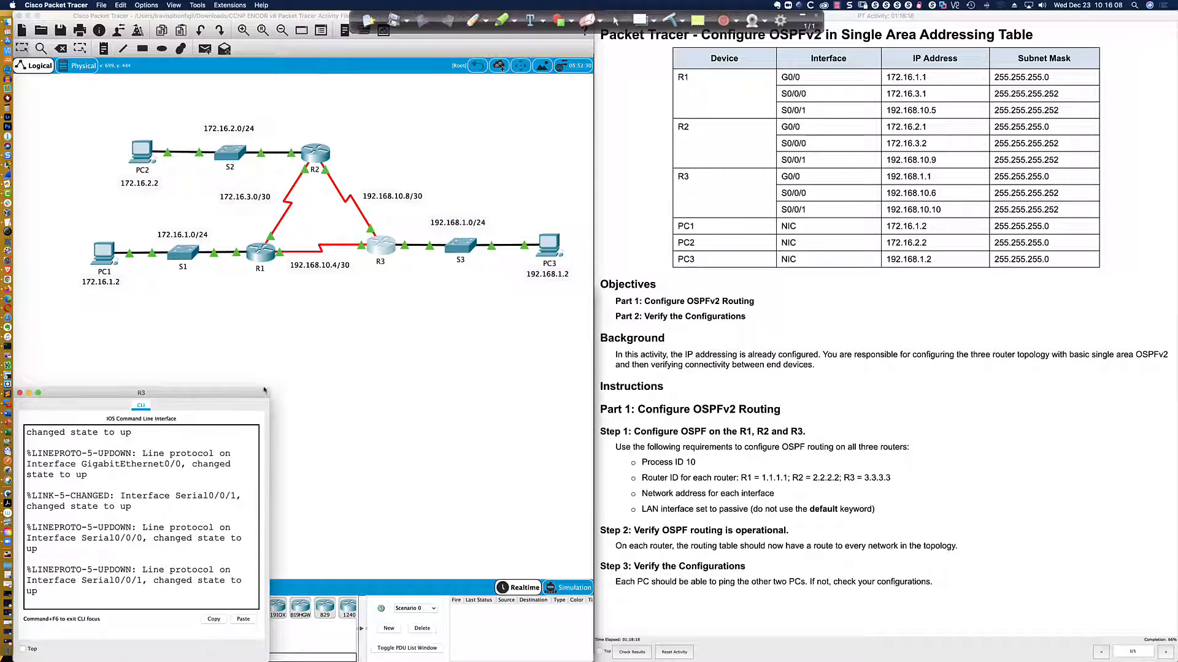
pyautogui.moveTo(266, 389); pyautogui.dragTo(589, 295)
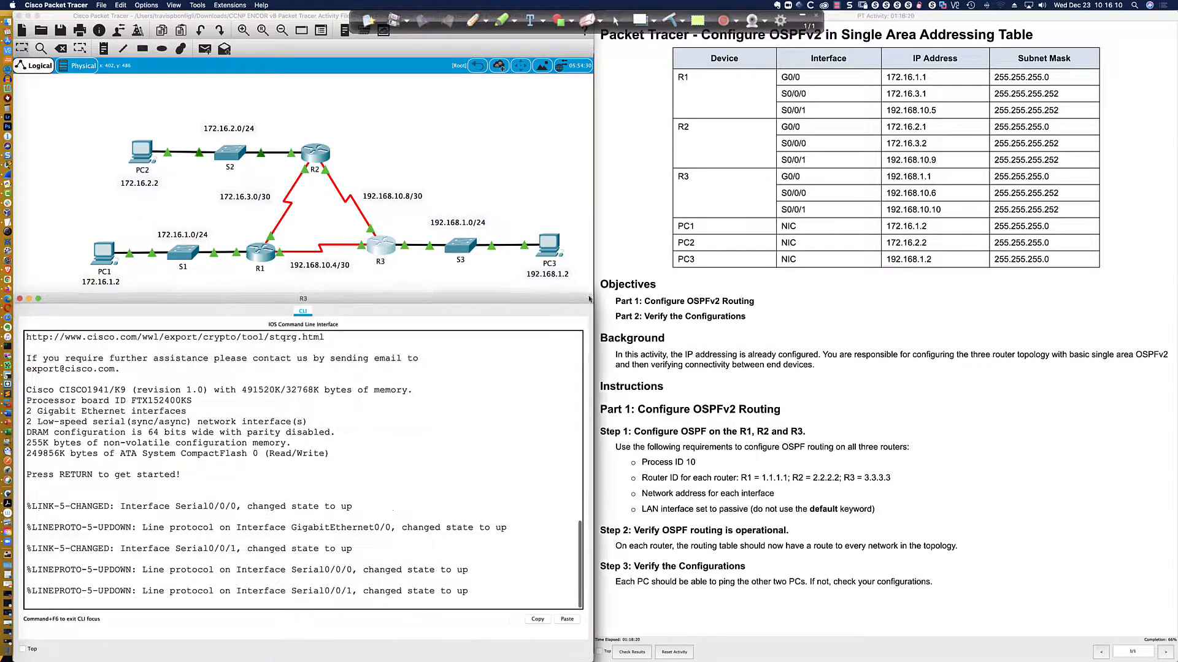
pyautogui.press('Return')
pyautogui.press('Return')
pyautogui.press('Return')
pyautogui.write('en')
pyautogui.press('Return')
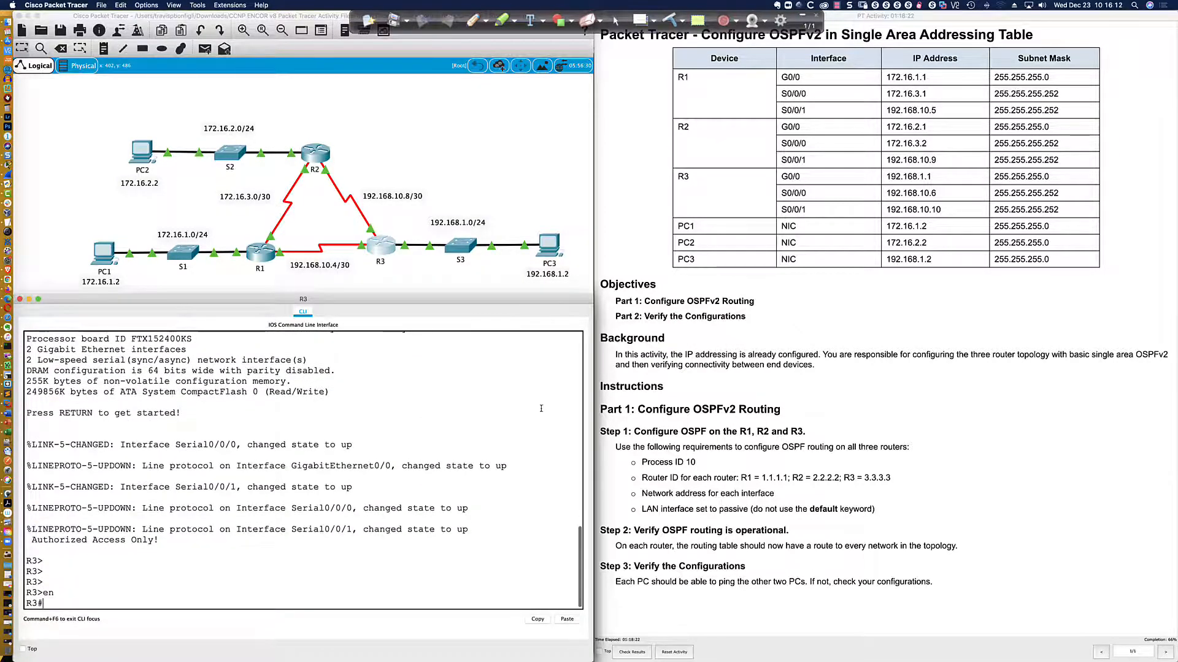
# - Display R3's OSPF section of the running configuration with sh run | sec router ospf
pyautogui.write('sh run | sec ro')
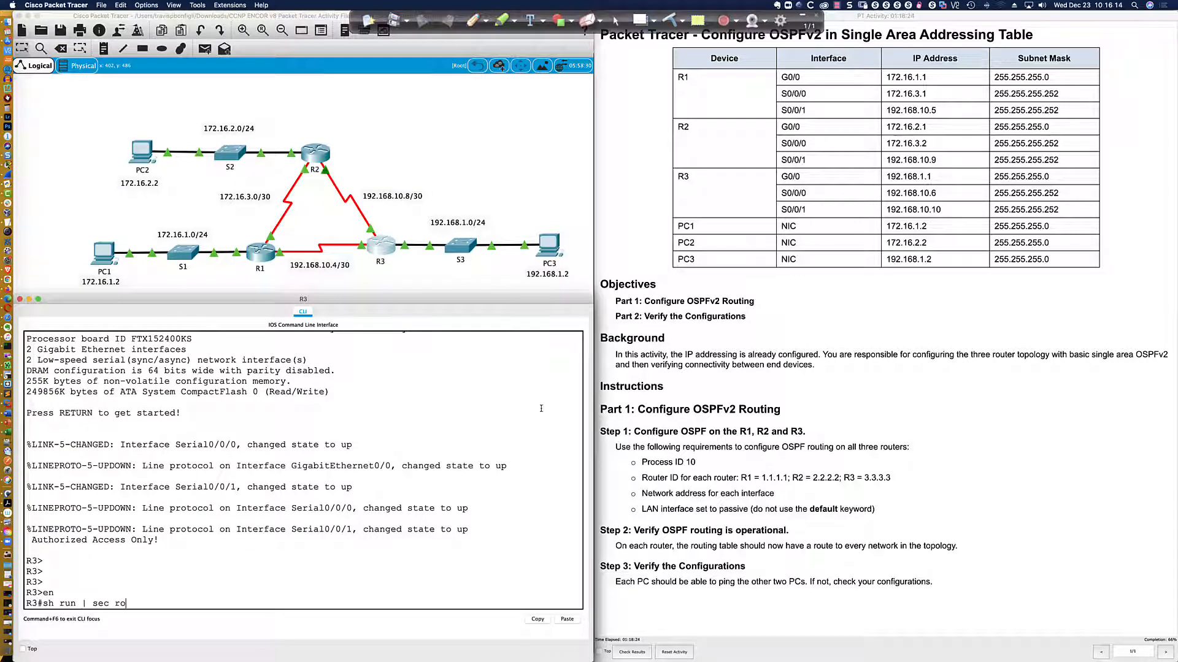
pyautogui.write('uter ospf')
pyautogui.press('Return')
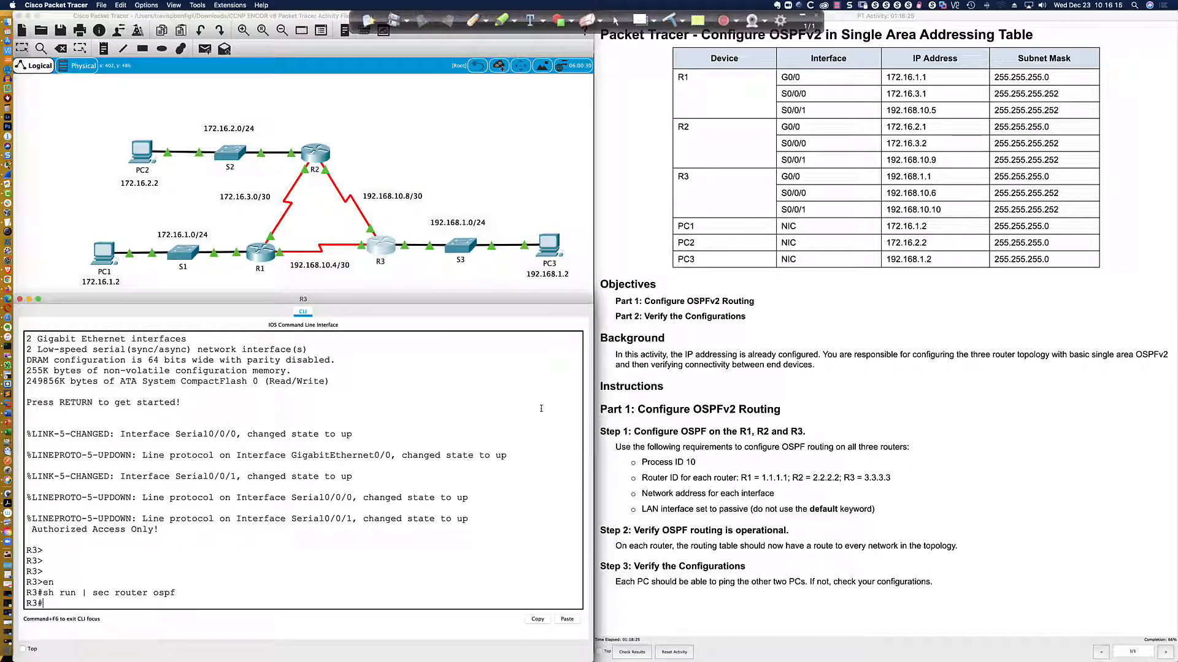
pyautogui.press('Return')
pyautogui.press('Return')
# - Enter global configuration mode on R3, start OSPF process 10 and set its router ID to 3.3.3.3
pyautogui.write('conf t')
pyautogui.press('Return')
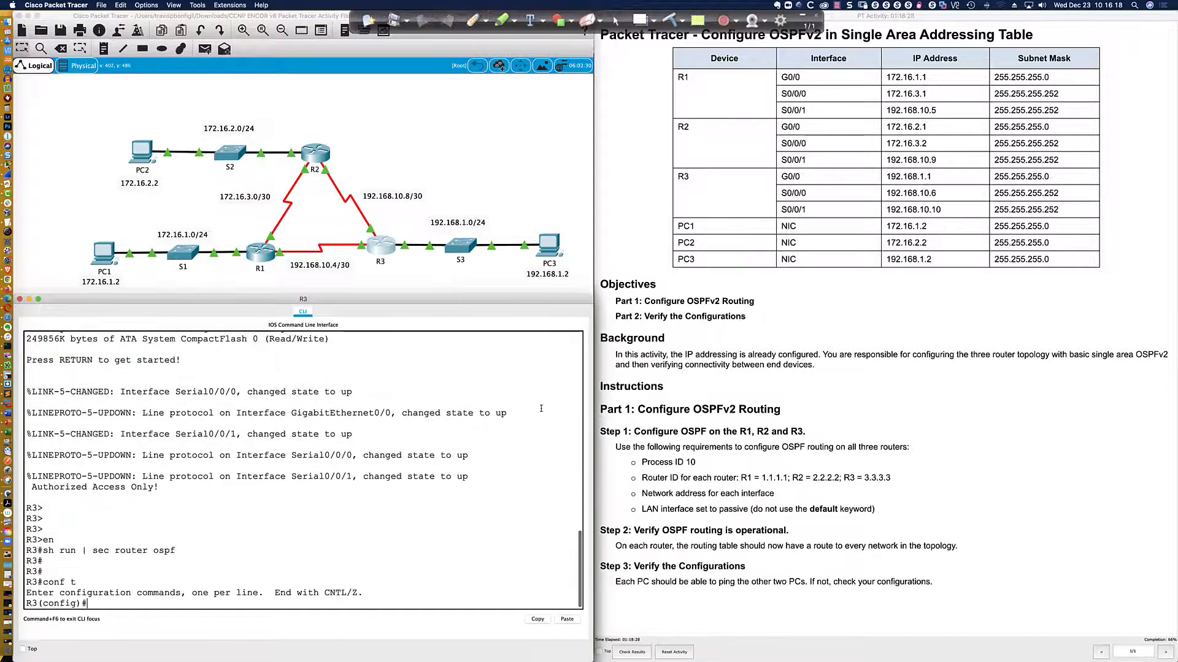
pyautogui.write('router ospf 1')
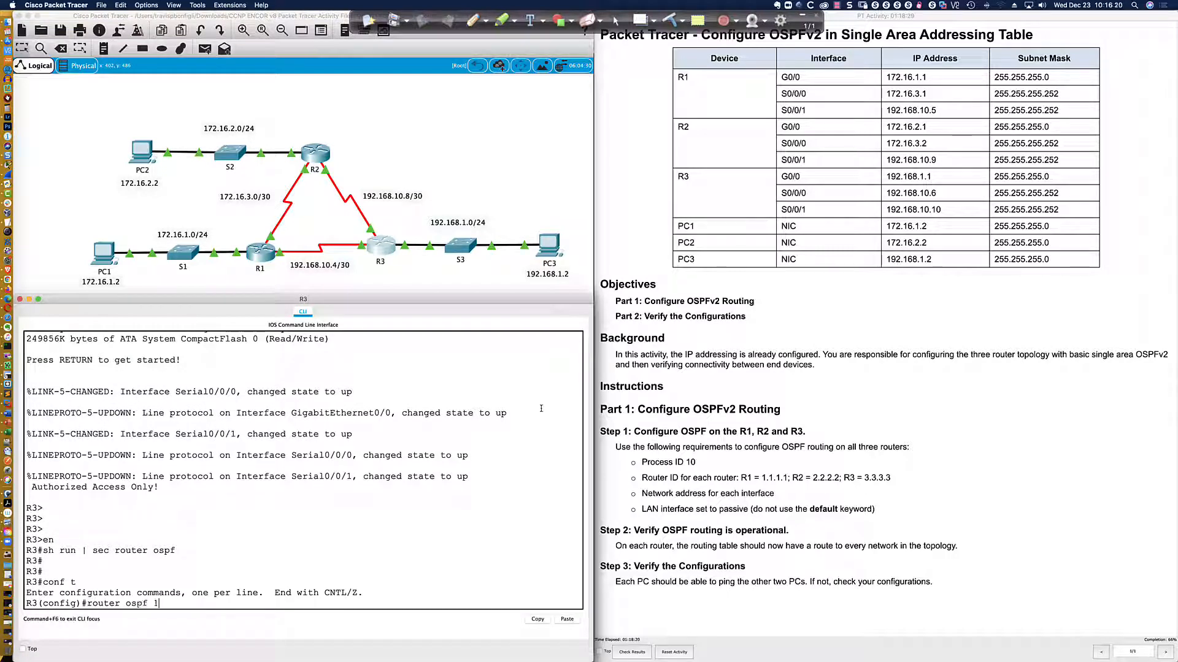
pyautogui.write('0')
pyautogui.press('Return')
pyautogui.write('router)#route')
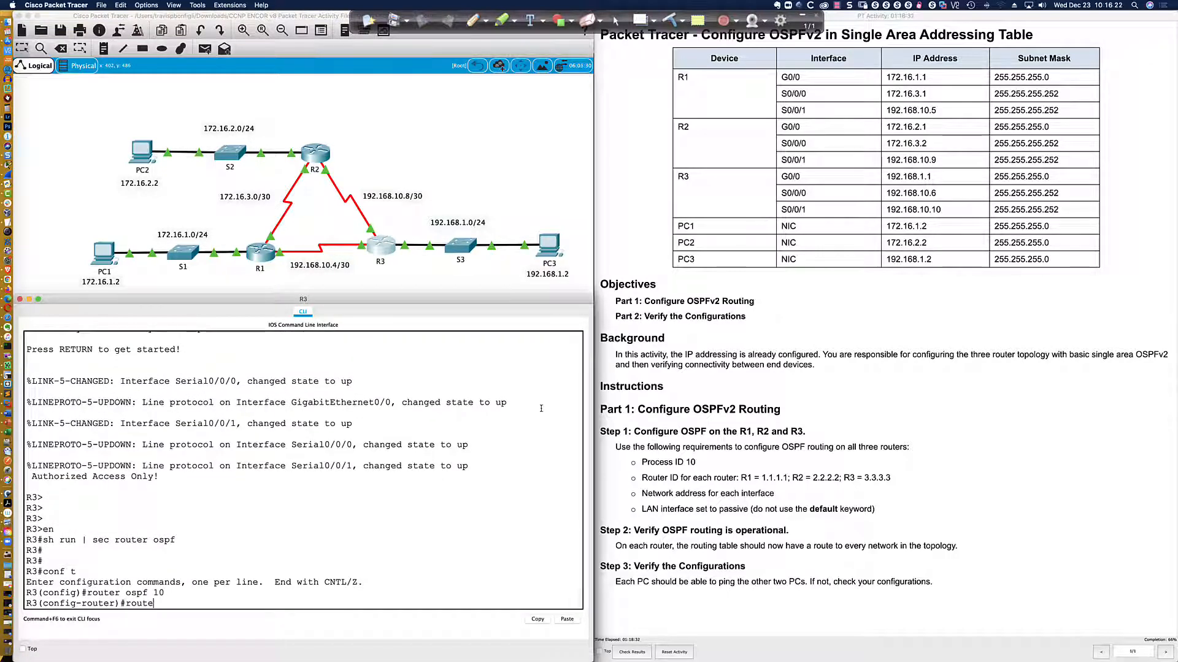
pyautogui.press('Tab')
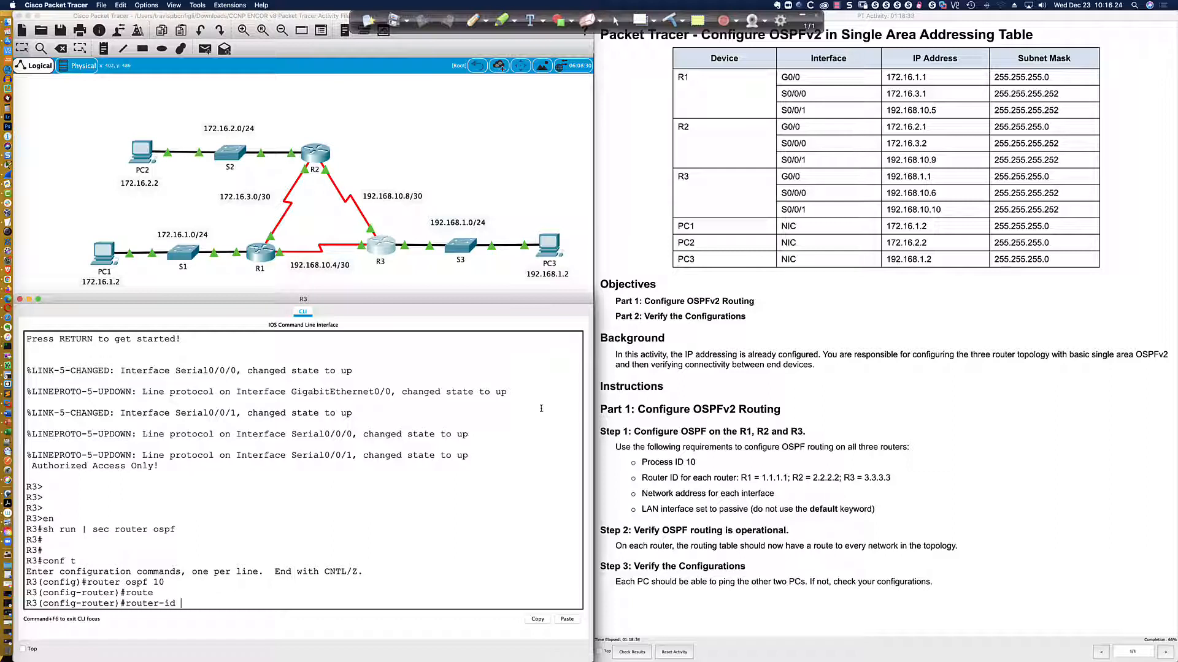
pyautogui.write('3.3.3.3')
pyautogui.press('Return')
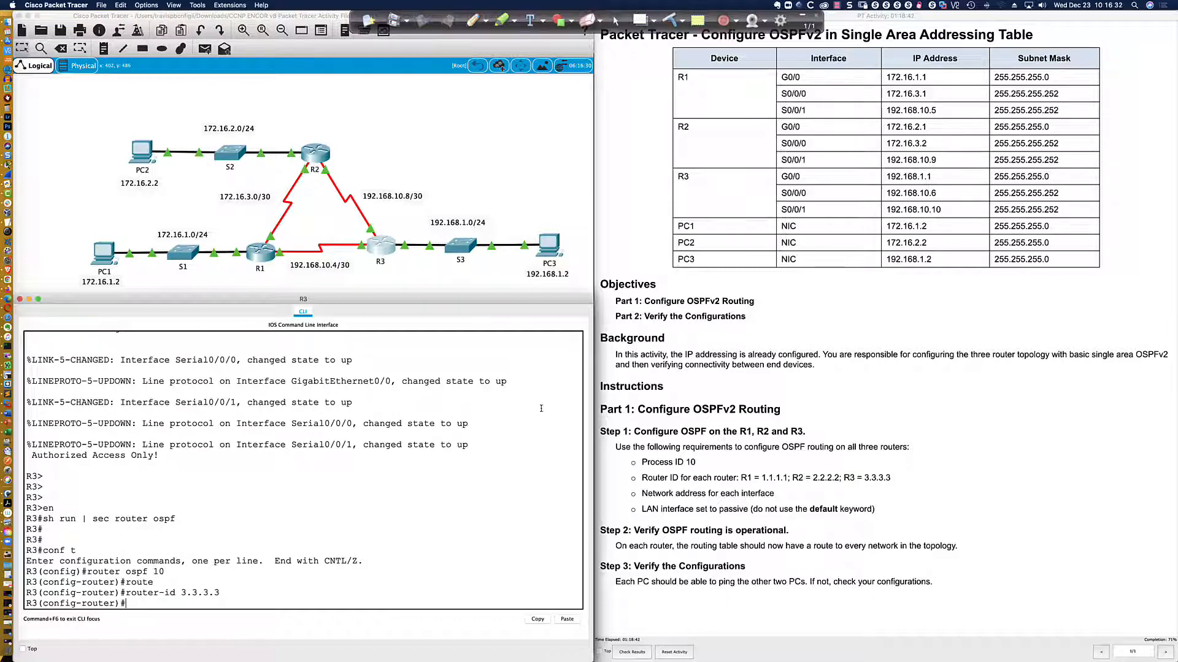
pyautogui.write('pas')
pyautogui.press('Tab')
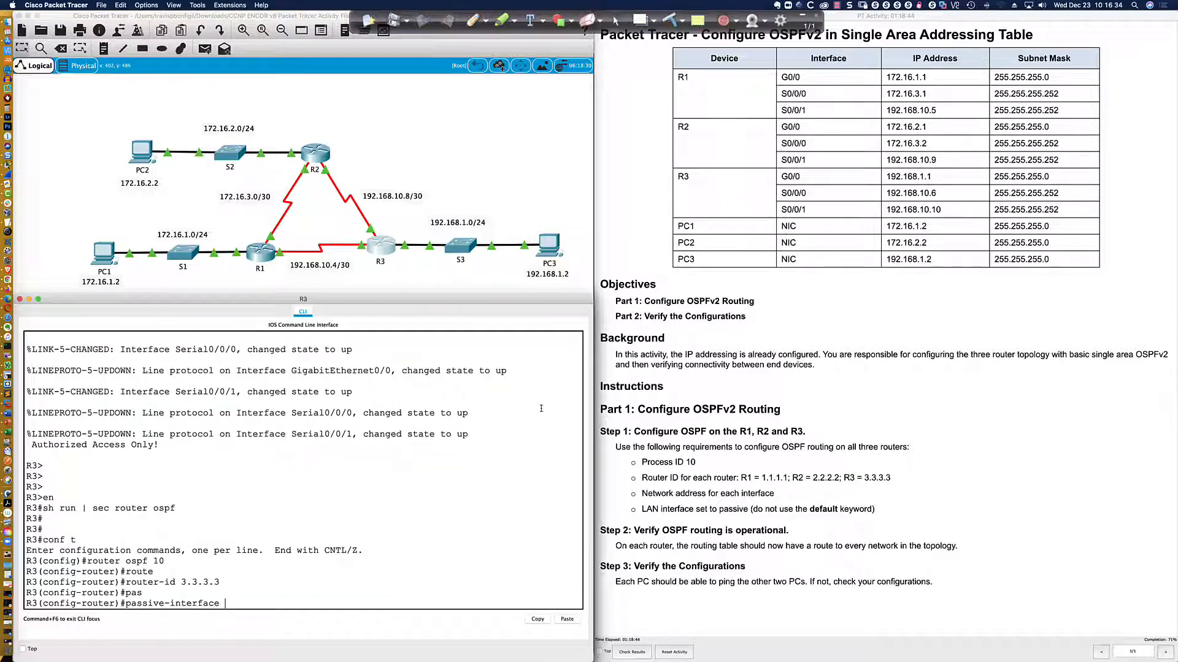
pyautogui.press('BackSpace')
pyautogui.press('BackSpace')
pyautogui.press('BackSpace')
pyautogui.press('BackSpace')
pyautogui.press('BackSpace')
pyautogui.press('BackSpace')
pyautogui.press('BackSpace')
pyautogui.press('BackSpace')
pyautogui.press('BackSpace')
pyautogui.press('BackSpace')
pyautogui.press('BackSpace')
pyautogui.press('BackSpace')
pyautogui.press('BackSpace')
pyautogui.press('BackSpace')
pyautogui.press('BackSpace')
pyautogui.press('BackSpace')
pyautogui.press('BackSpace')
# - List R3's interfaces with do sh ip int bri and make the LAN interface gi0/0 passive for OSPF
pyautogui.write('do sh ip int bri')
pyautogui.press('Return')
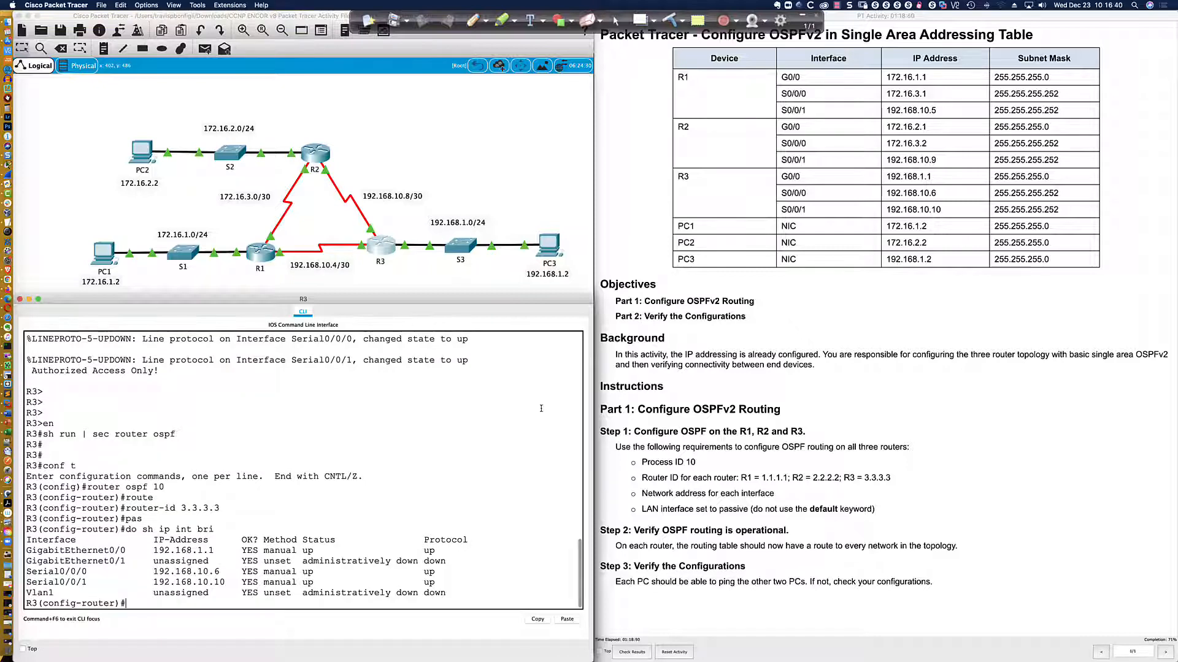
pyautogui.write('pas')
pyautogui.press('Tab')
pyautogui.write('gi0/0')
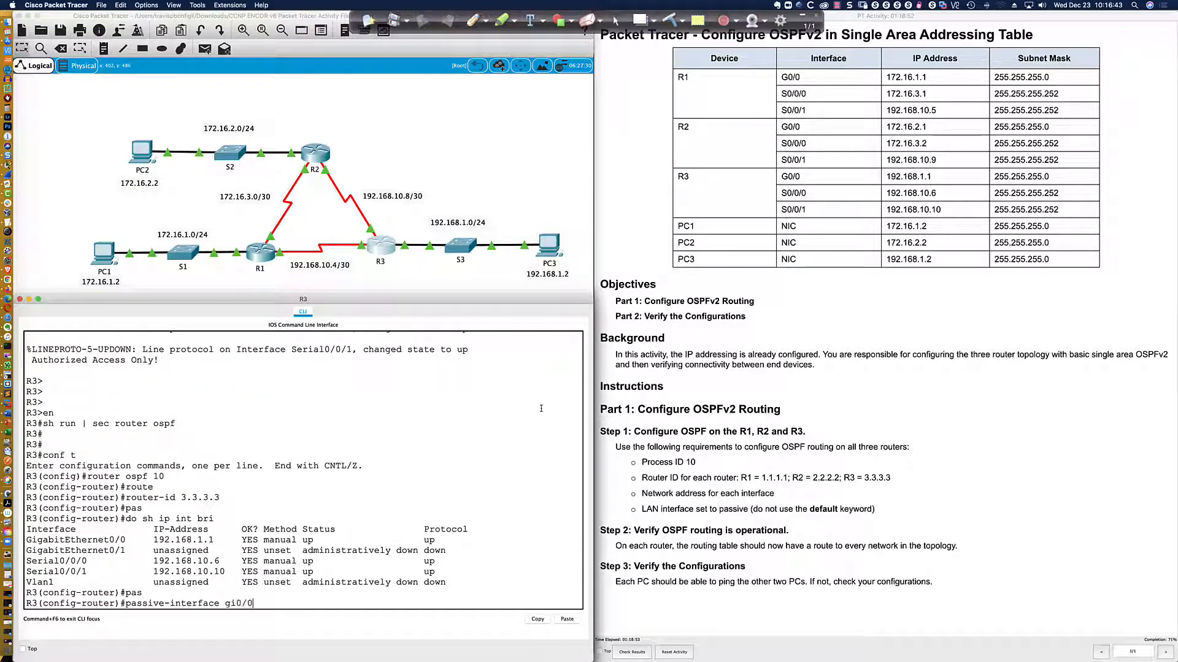
pyautogui.press('Return')
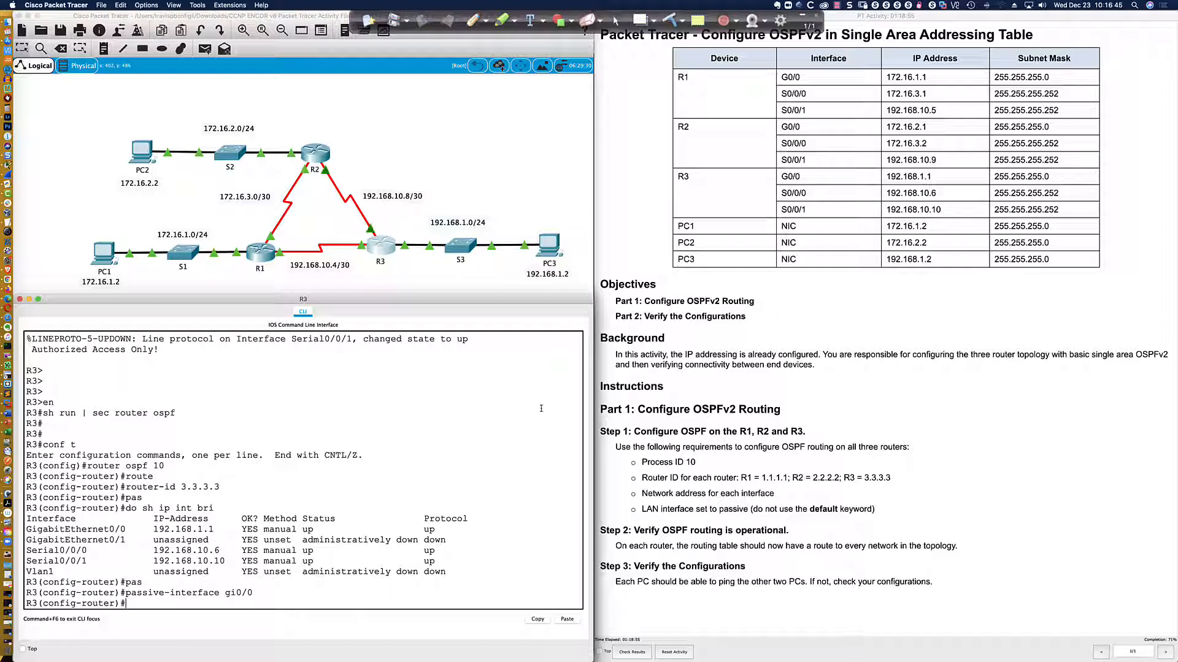
# - Advertise R3's LAN network 192.168.1.0 with wildcard mask 0.0.0.255 in area 0
pyautogui.write('network')
pyautogui.press('Tab')
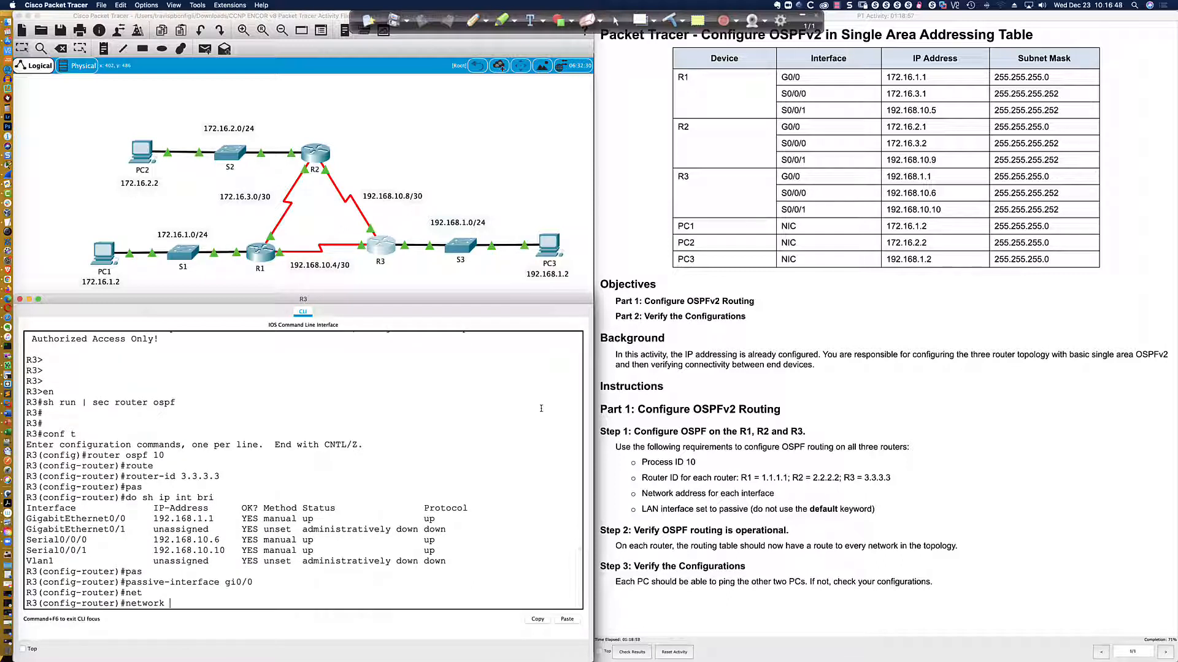
pyautogui.write('192.168.1.0 0.0.0.255 area 0')
pyautogui.press('Return')
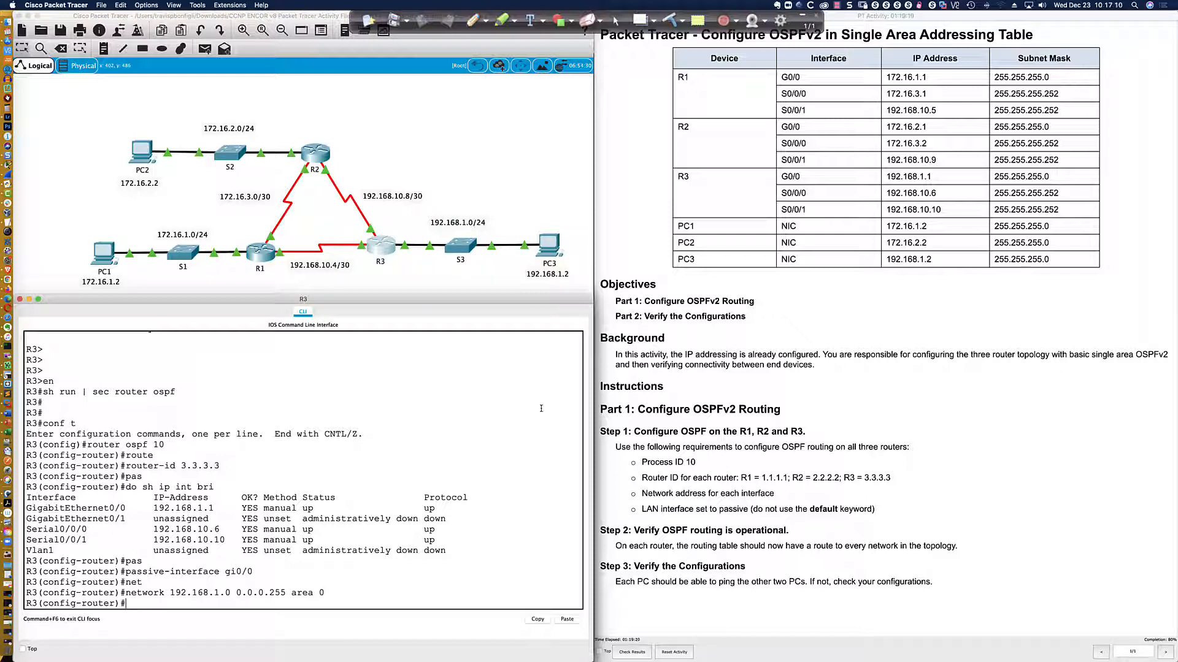
# - Advertise the R1–R3 serial network 192.168.10.4 with wildcard mask 0.0.0.3 in area 0
pyautogui.write('net')
pyautogui.press('Tab')
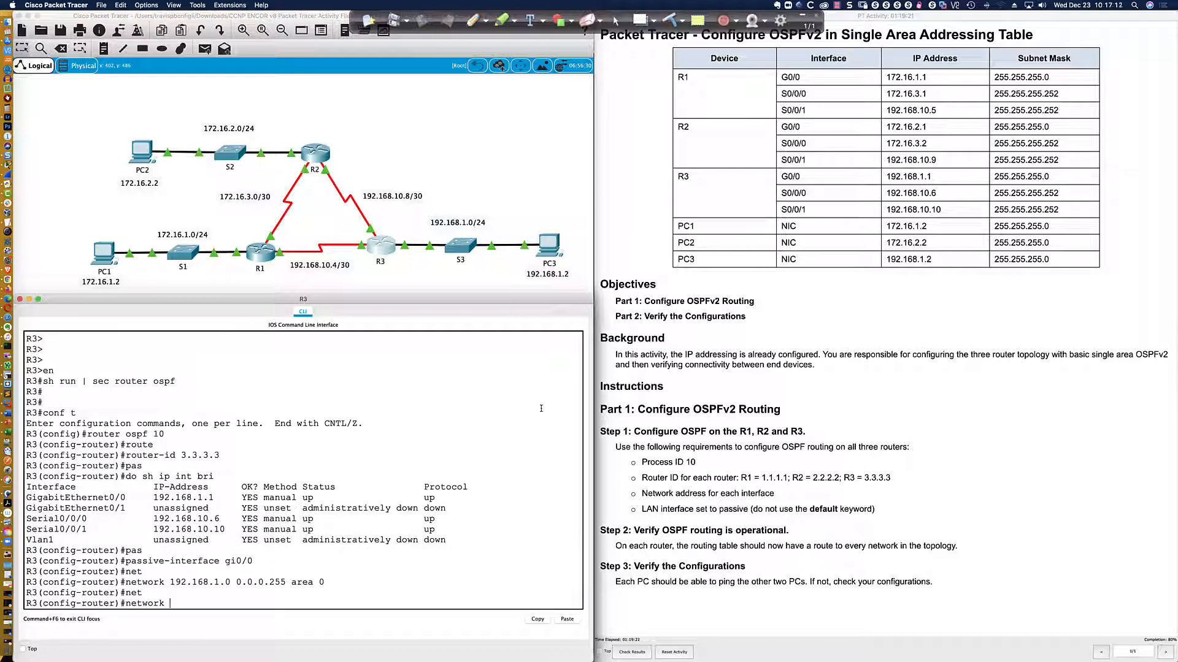
pyautogui.write('192.168.10.4 0.0.0.3')
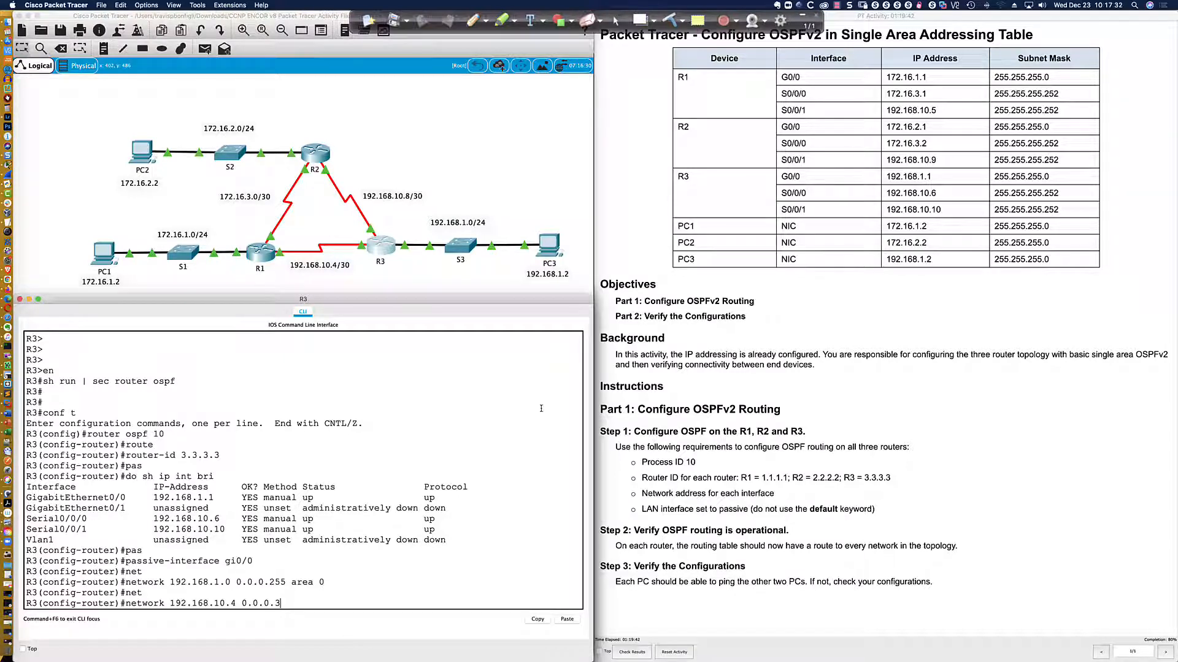
pyautogui.write('area 0')
pyautogui.press('Return')
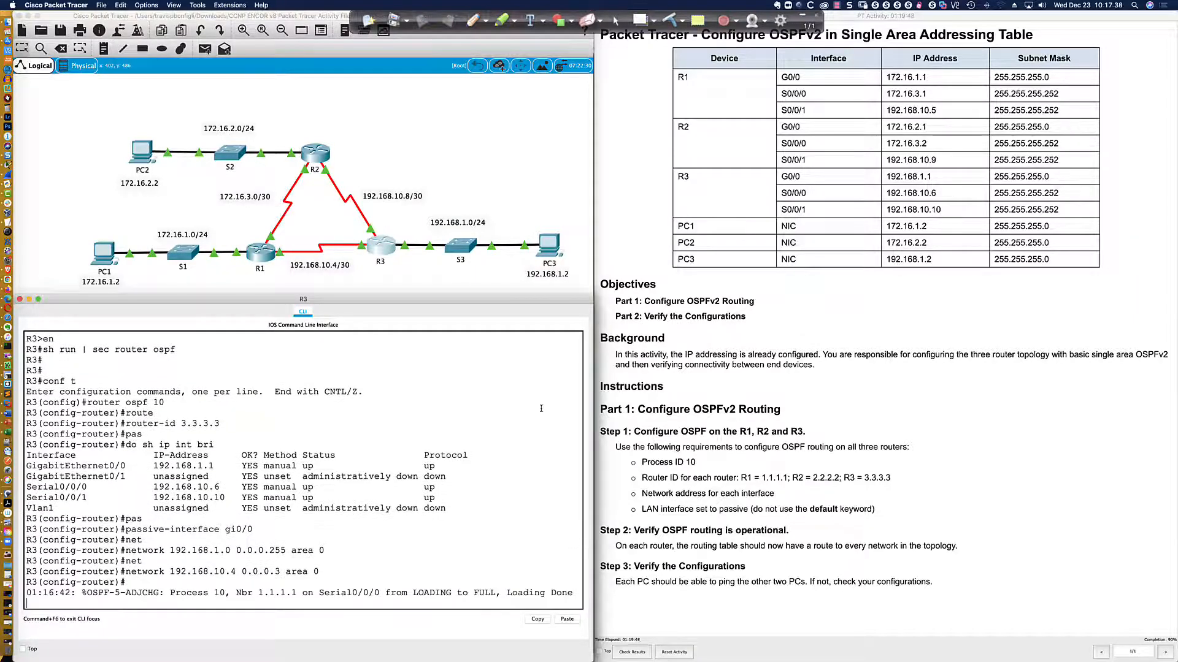
pyautogui.press('Return')
pyautogui.press('Return')
pyautogui.press('Return')
pyautogui.press('Return')
pyautogui.press('Return')
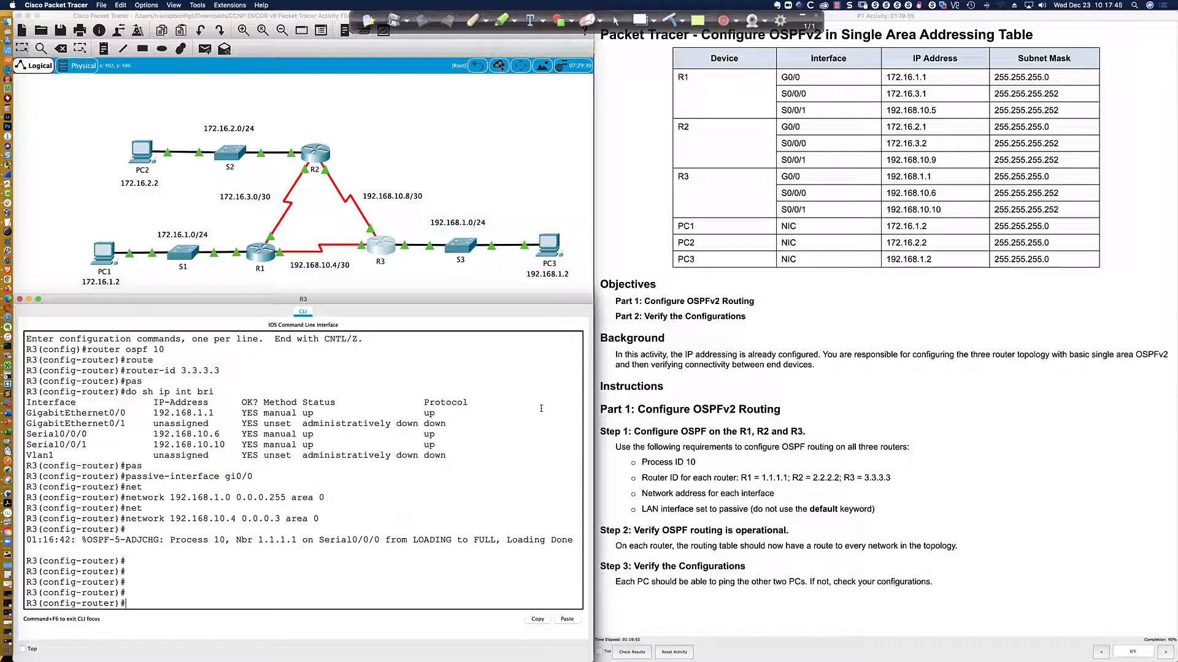
# - List R3's OSPF neighbors with do sh ip ospf neigh and highlight the neighbor's role and priority fields
pyautogui.write('do sh ip ospf neigh')
pyautogui.press('Return')
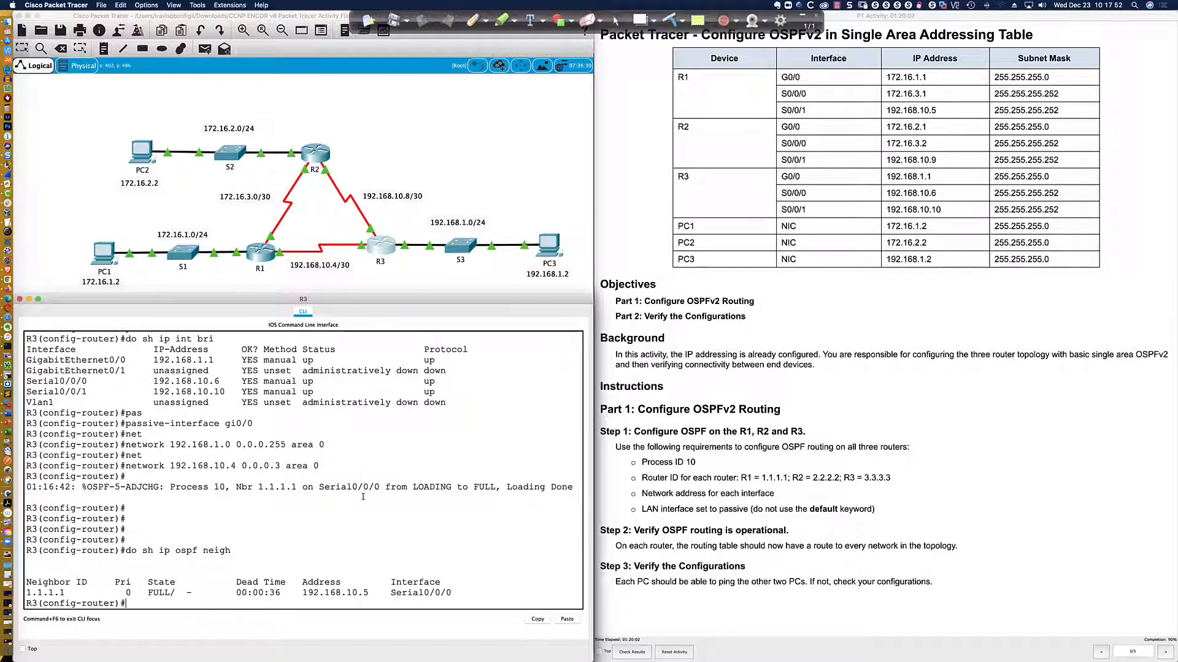
pyautogui.moveTo(182, 595); pyautogui.dragTo(197, 595)
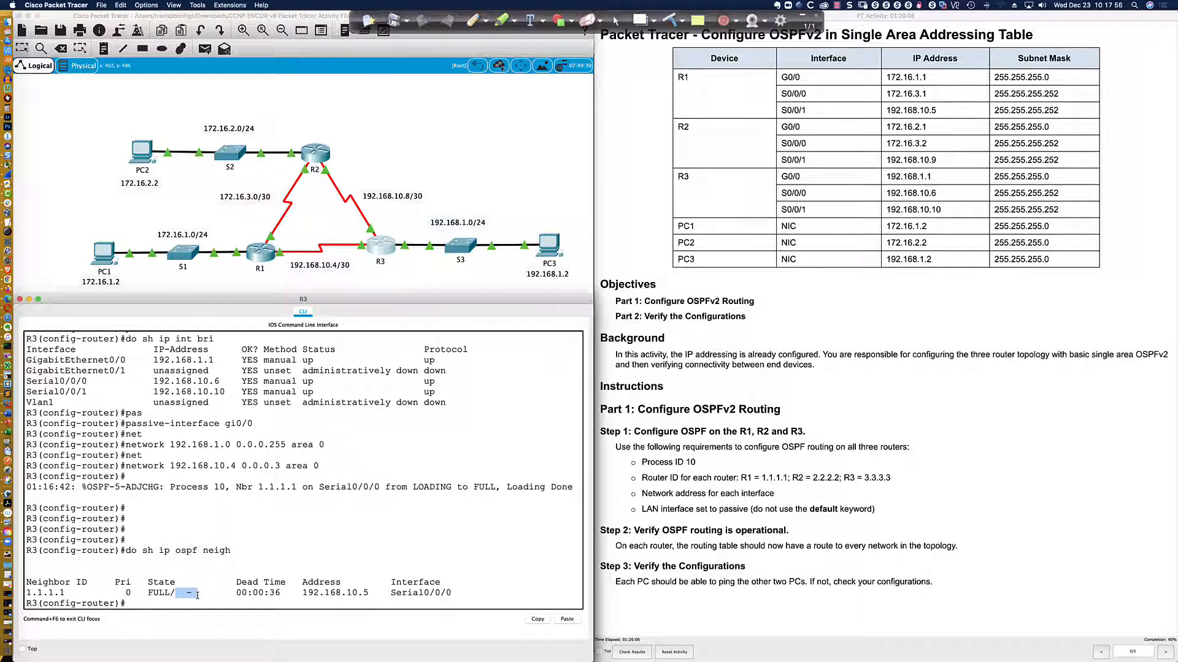
pyautogui.moveTo(119, 594); pyautogui.dragTo(136, 593)
pyautogui.press('Return')
pyautogui.press('Return')
pyautogui.press('Return')
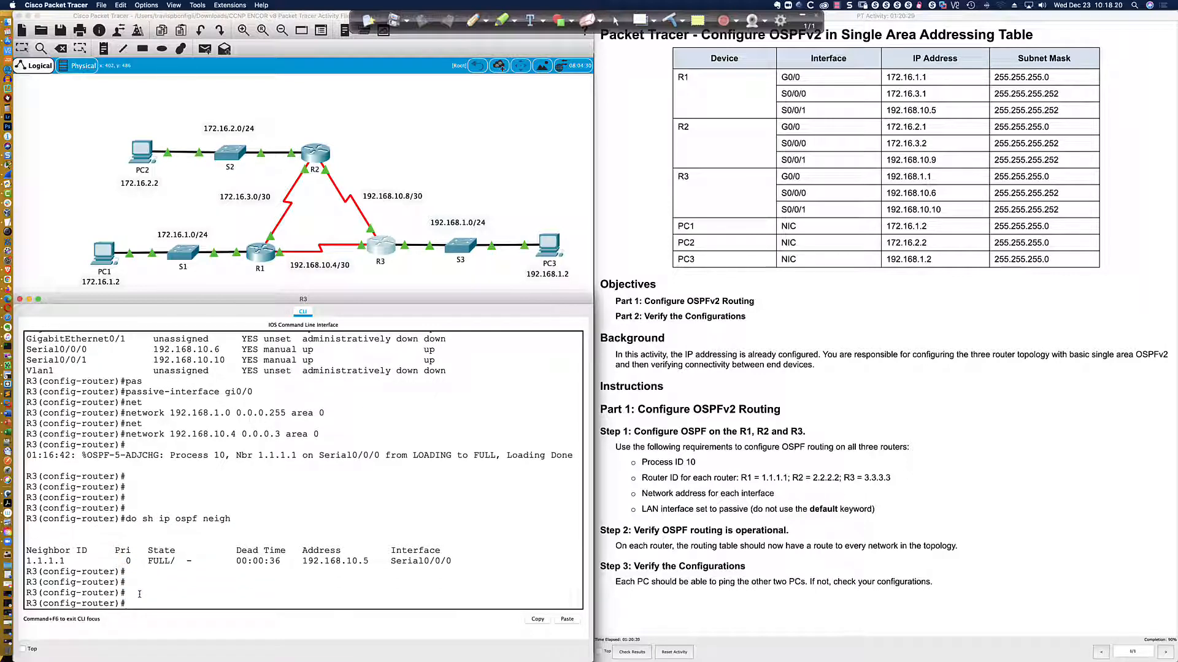
# - Advertise the R2–R3 serial network 192.168.10.8 with wildcard mask 0.0.0.3 in area 0
pyautogui.write('net')
pyautogui.press('Tab')
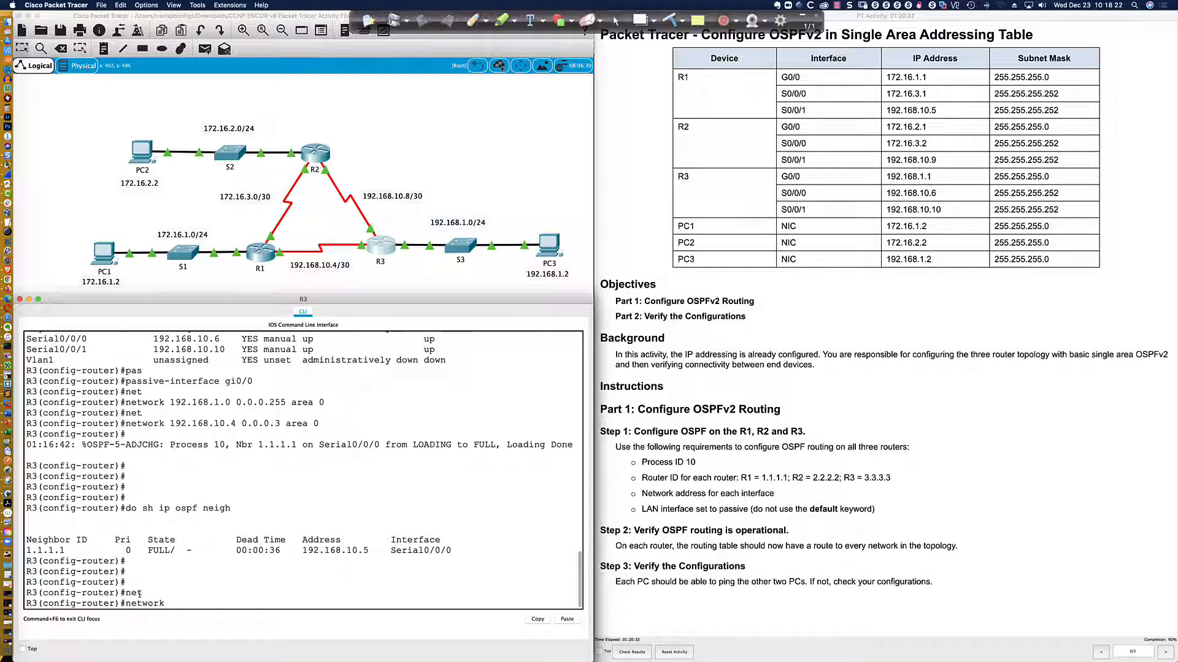
pyautogui.write('192.168.10.8 0.0.0.3')
pyautogui.write('area ')
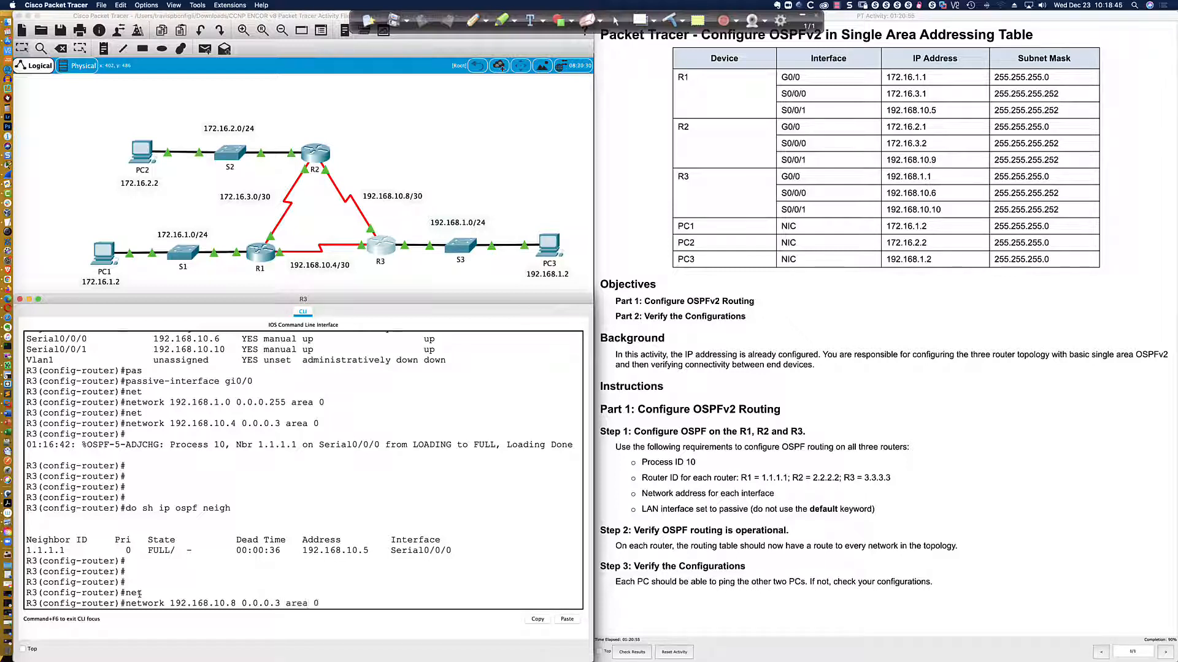
pyautogui.write('0')
pyautogui.press('Return')
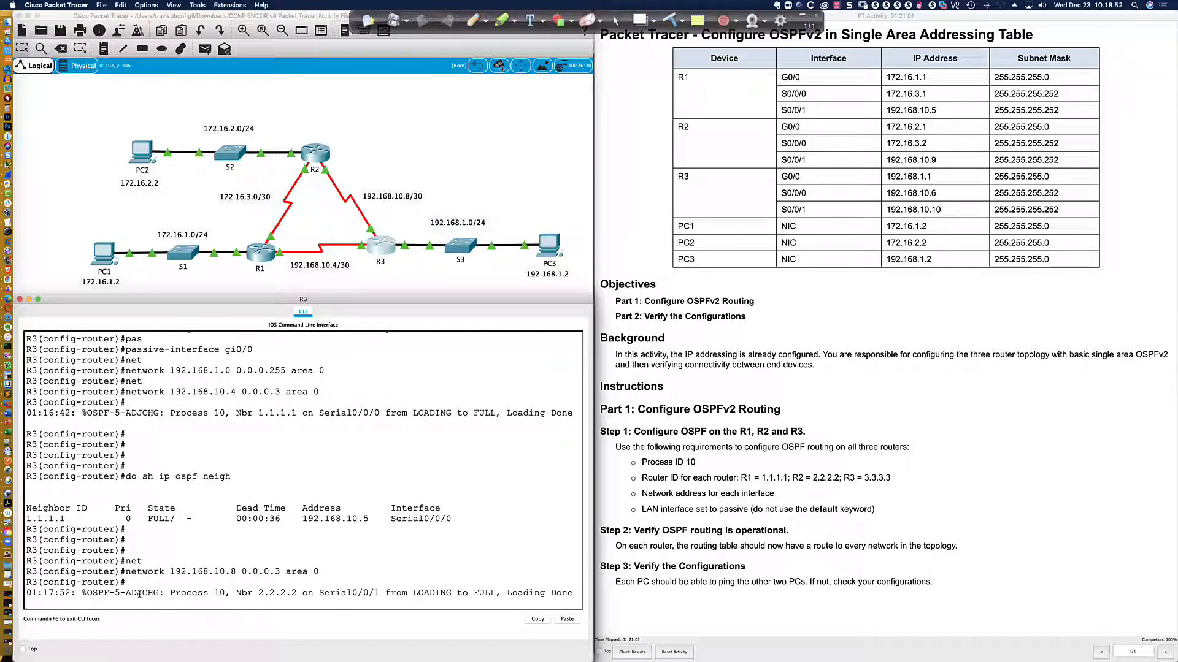
# - Leave router configuration mode on R3 with end and return to the privileged EXEC prompt
pyautogui.press('Return')
pyautogui.press('Return')
pyautogui.press('Return')
pyautogui.press('Return')
pyautogui.write('end')
pyautogui.press('Return')
pyautogui.press('Return')
pyautogui.press('Return')
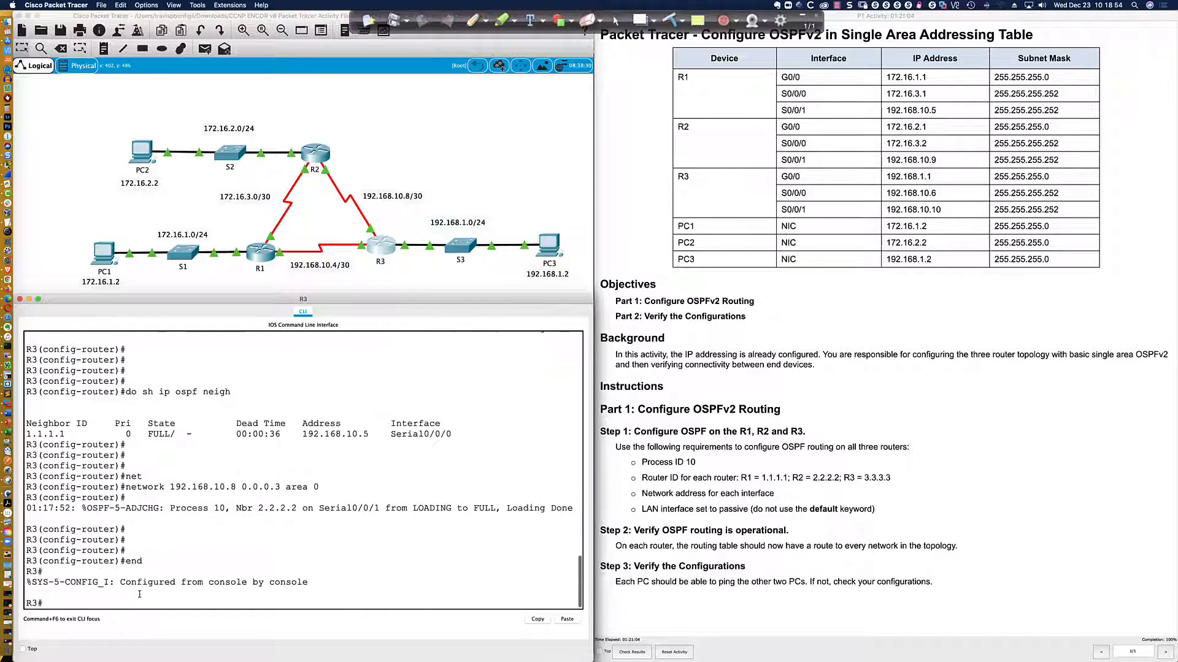
# - Save R3's running configuration with wri mem
pyautogui.write('wri mem')
pyautogui.press('Return')
pyautogui.press('Return')
pyautogui.press('Return')
pyautogui.press('Return')
pyautogui.press('Return')
pyautogui.press('Return')
pyautogui.press('Return')
pyautogui.press('Return')
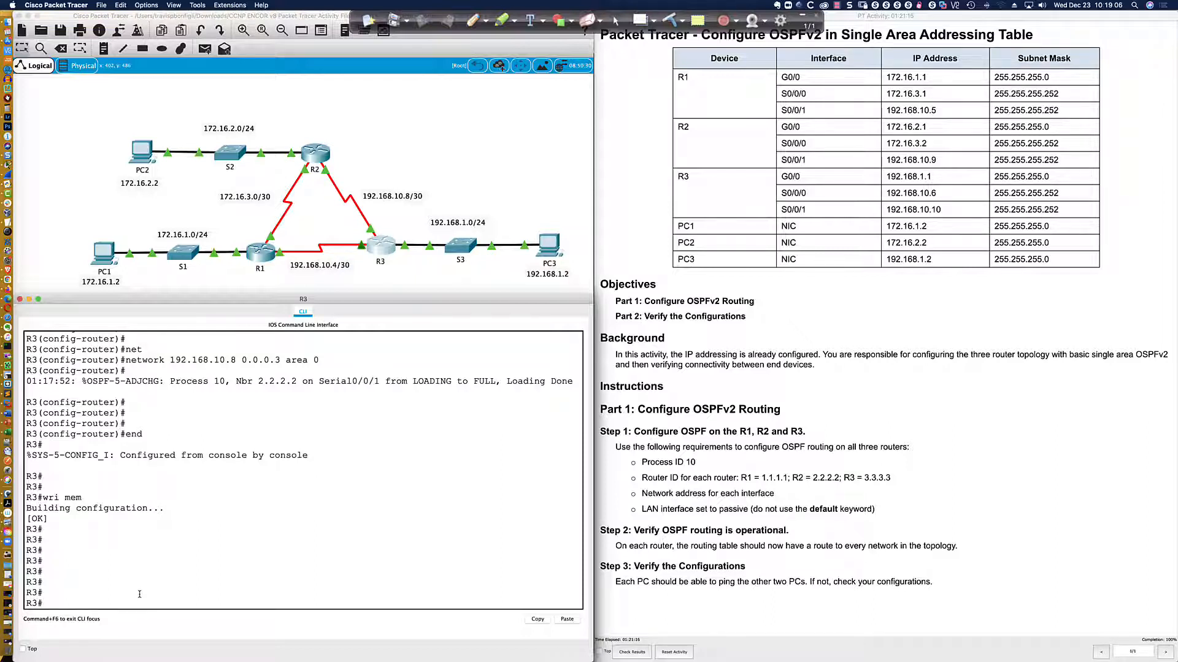
# - Display R3's link-state database with sh ip ospf database
pyautogui.press('Return')
pyautogui.press('Return')
pyautogui.press('Return')
pyautogui.write('sh ip osp')
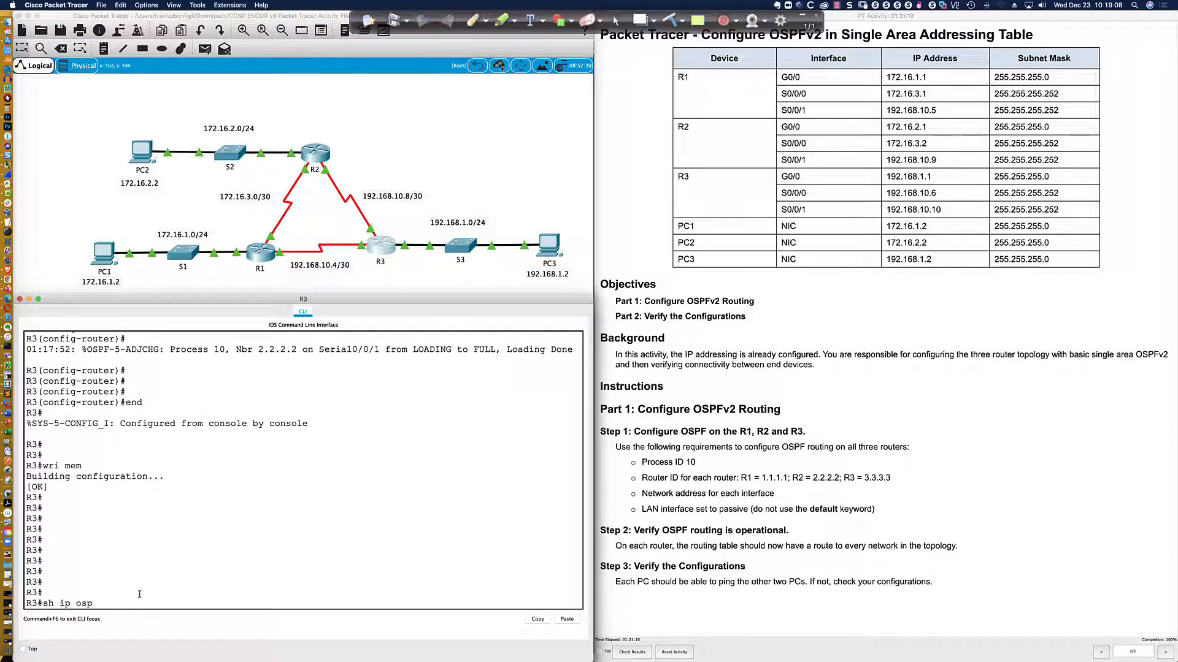
pyautogui.write('f dat')
pyautogui.press('Tab')
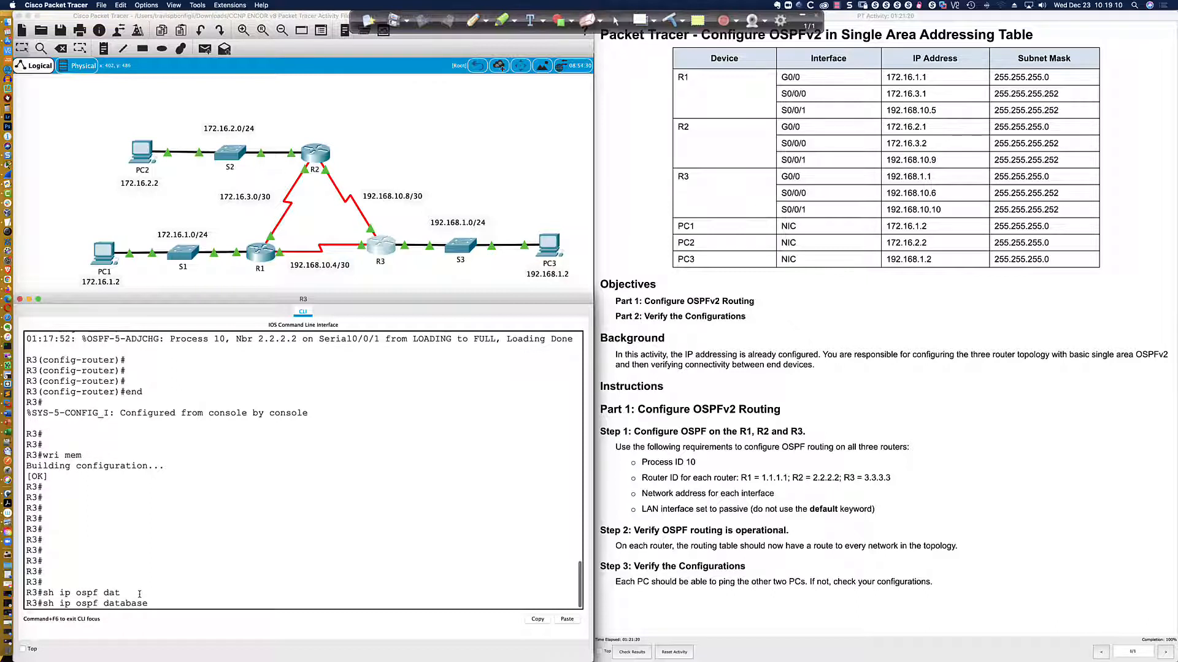
pyautogui.press('Return')
pyautogui.press('Return')
pyautogui.press('Return')
pyautogui.press('Return')
pyautogui.press('Return')
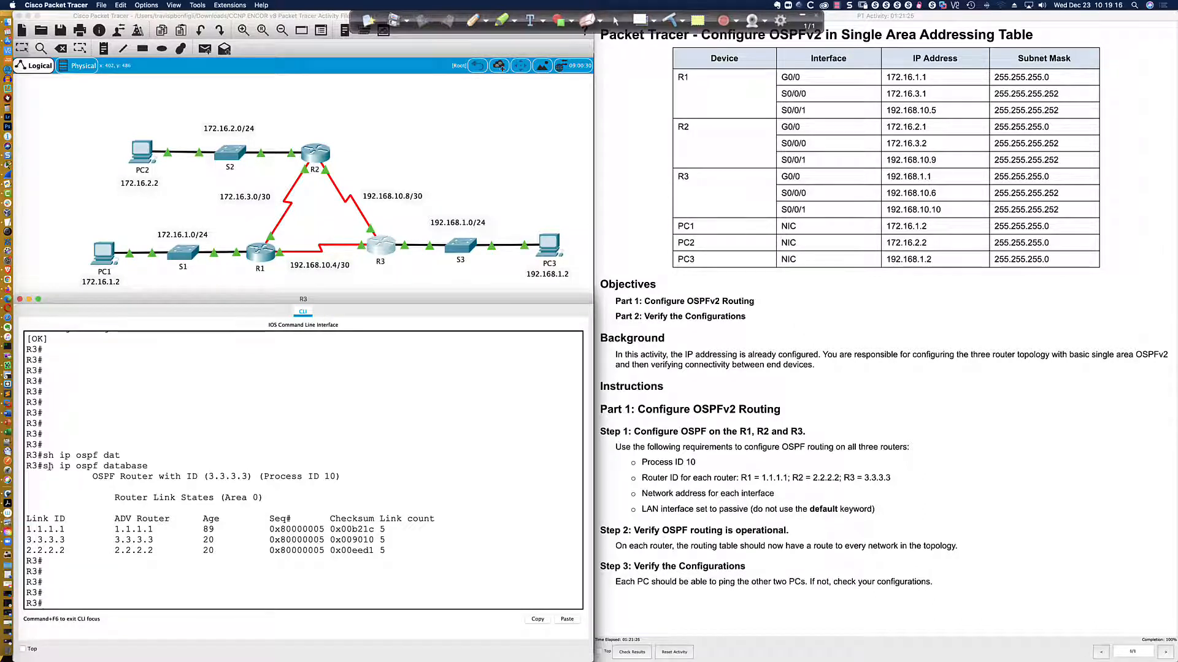
# - Highlight the sh ip ospf database command and the Link ID entries in its output
pyautogui.moveTo(43, 466); pyautogui.dragTo(152, 467)
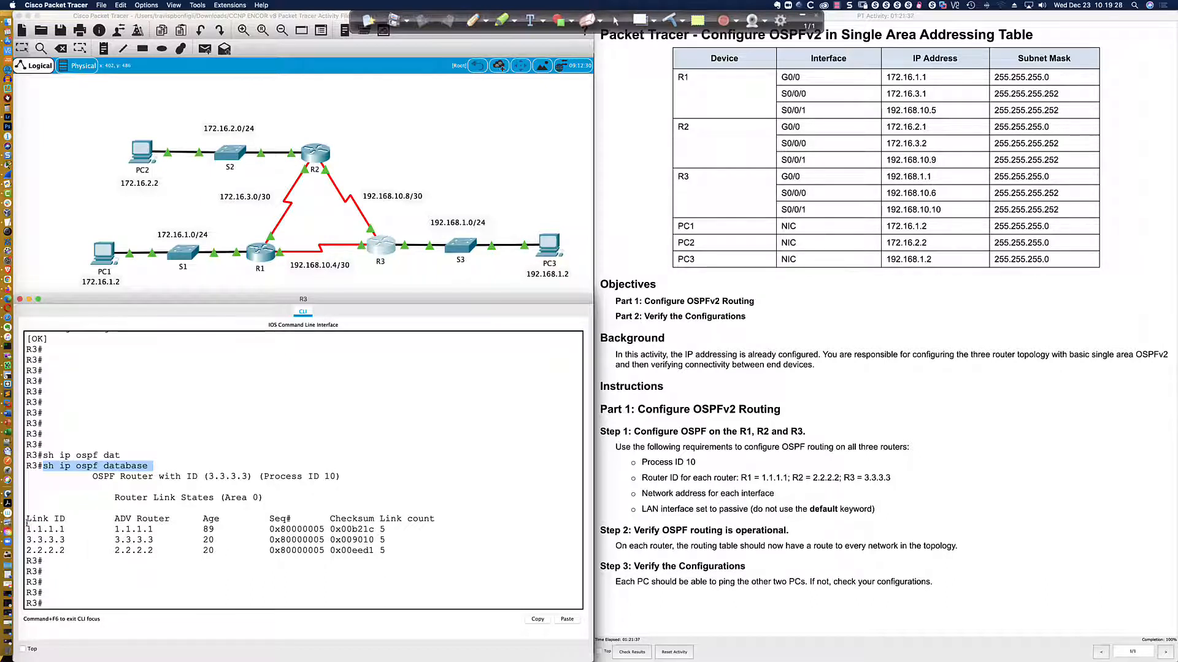
pyautogui.moveTo(27, 521); pyautogui.dragTo(67, 551)
pyautogui.click(49, 540)
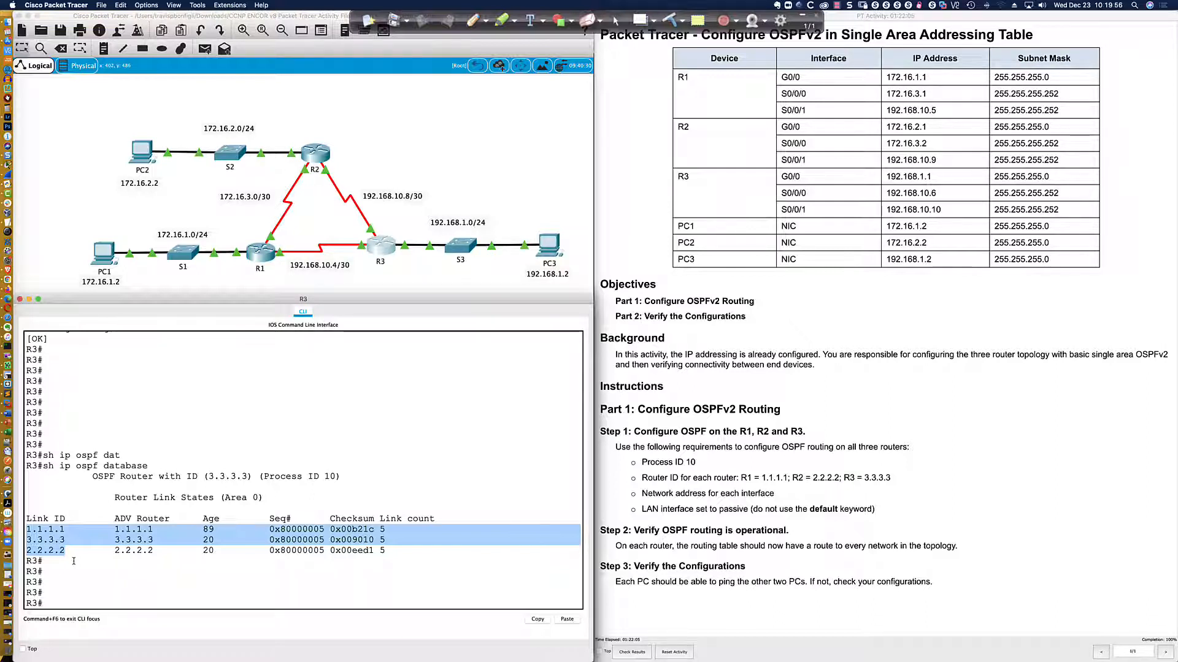
# - List the available options of the sh ip ospf database command on R3
pyautogui.click(179, 586)
pyautogui.press('Up')
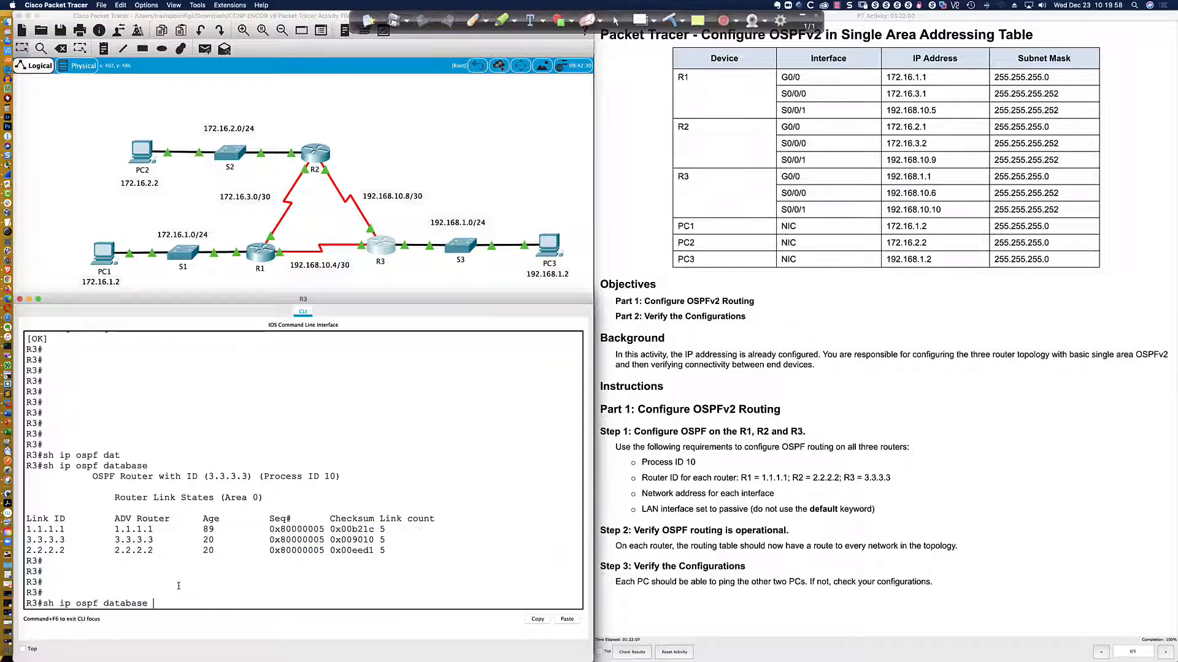
pyautogui.write('?')
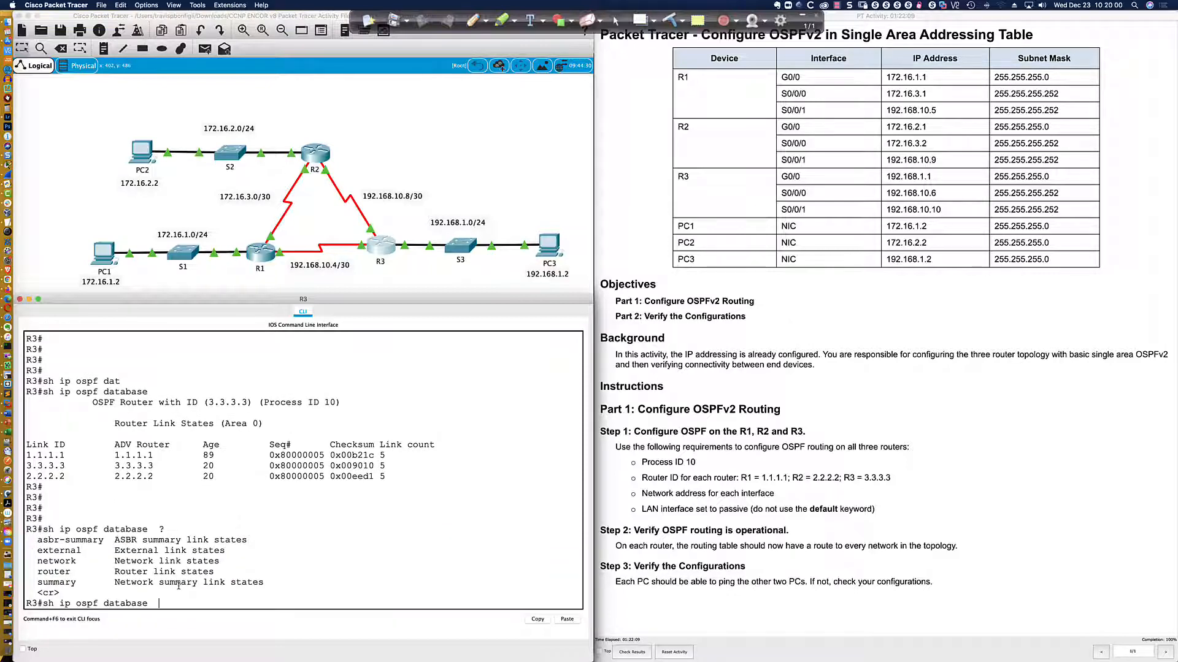
# - Display R3's router link states with sh ip ospf database router, page through several screens and abort the output
pyautogui.write('route')
pyautogui.press('Tab')
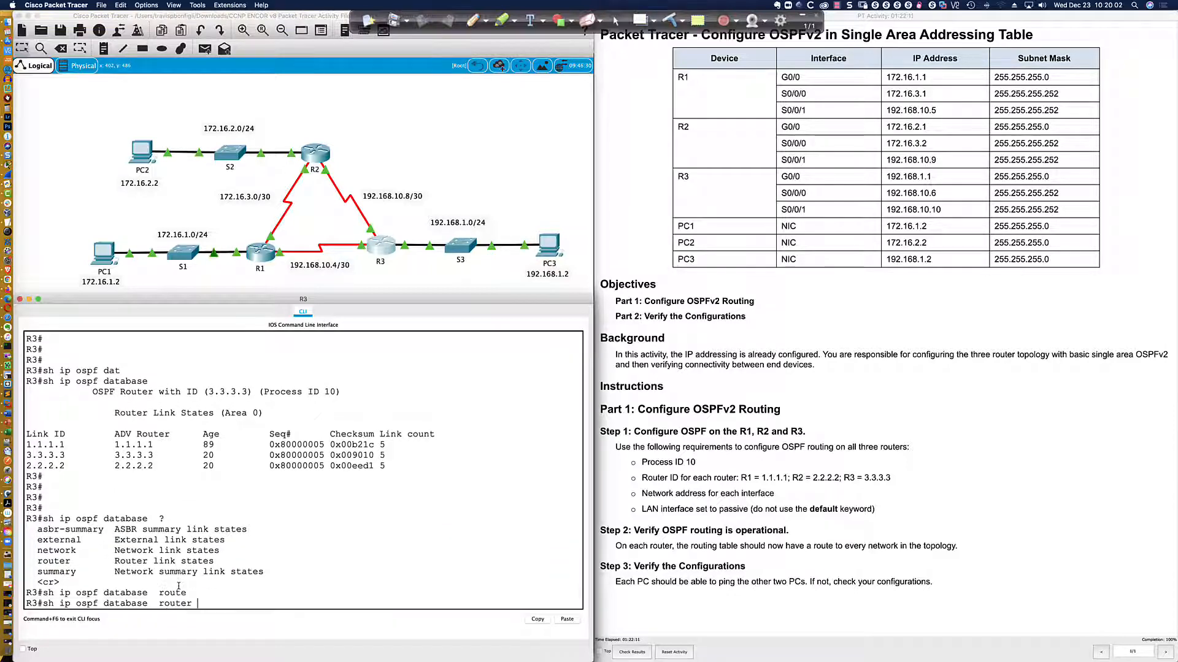
pyautogui.press('Return')
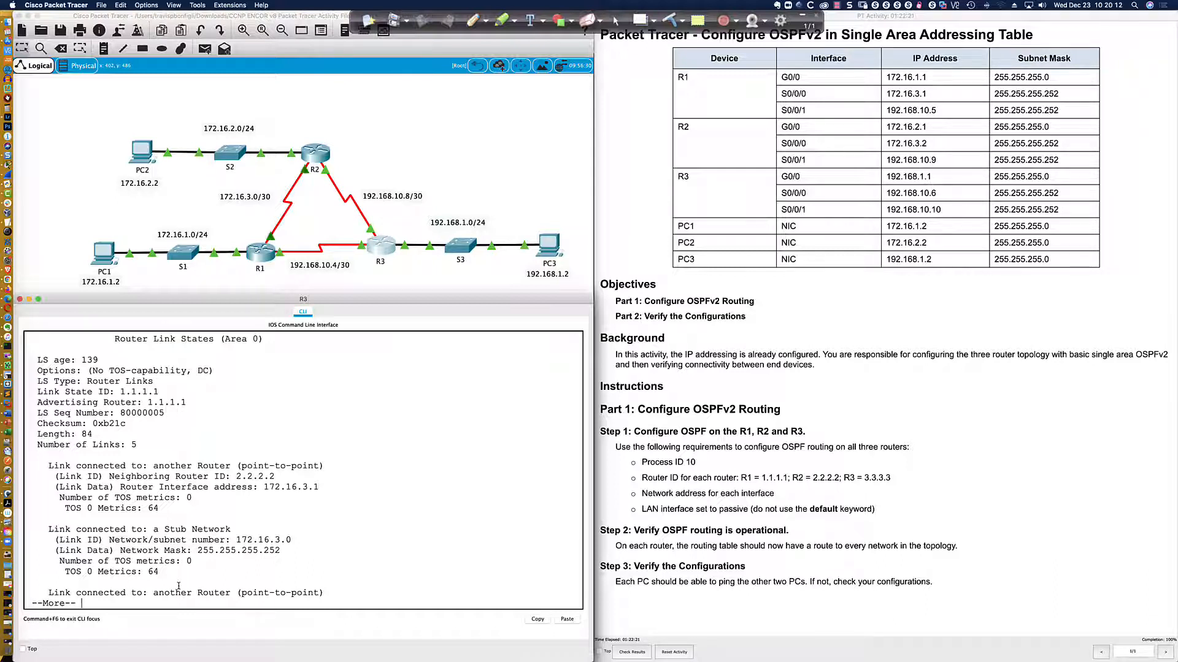
pyautogui.press('space')
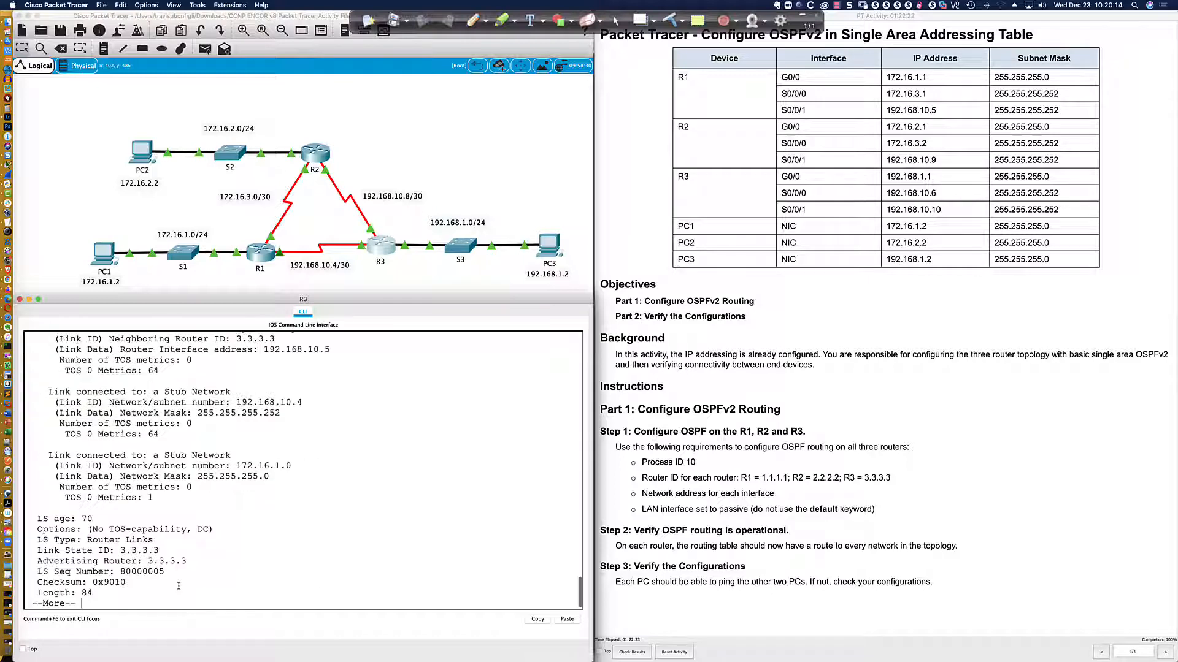
pyautogui.press('space')
pyautogui.press('space')
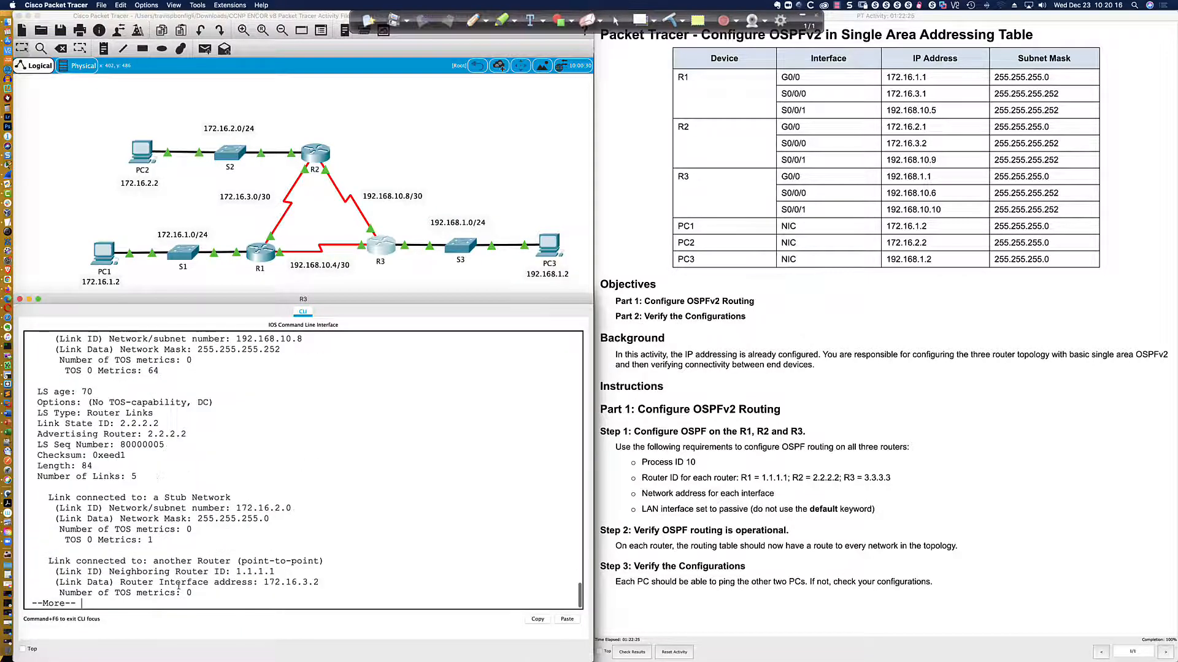
pyautogui.hotkey('ctrl', 'c')
# - Rerun sh ip ospf database router on R3 and highlight the first two link entries advertised by 1.1.1.1
pyautogui.press('Up')
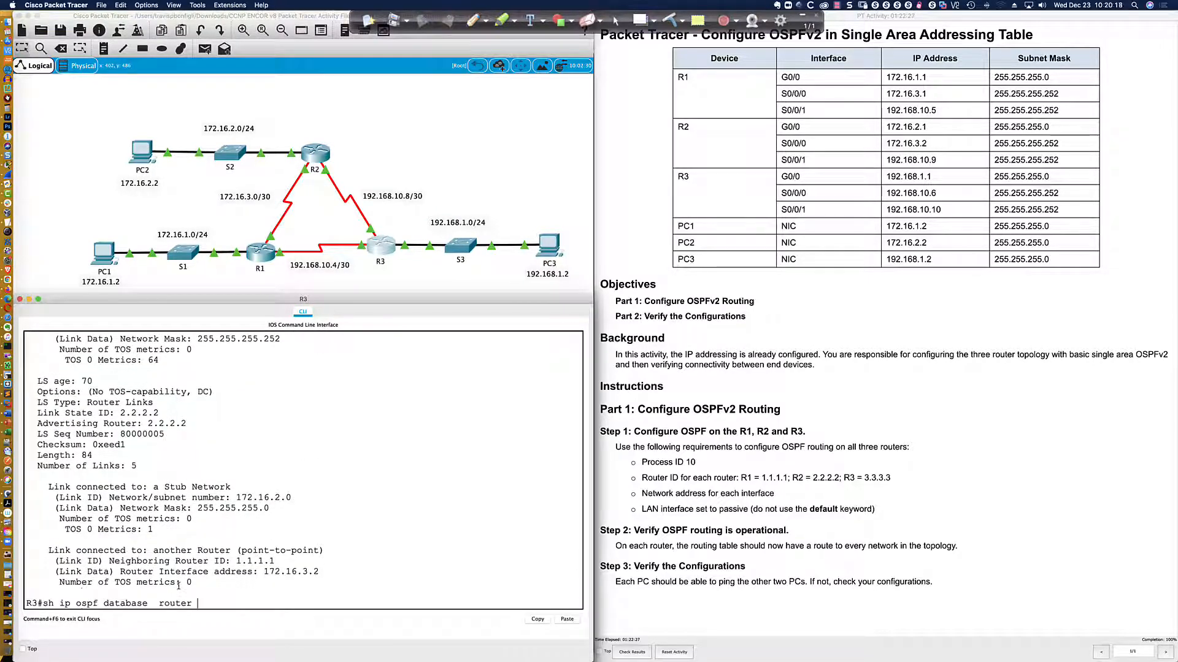
pyautogui.press('Return')
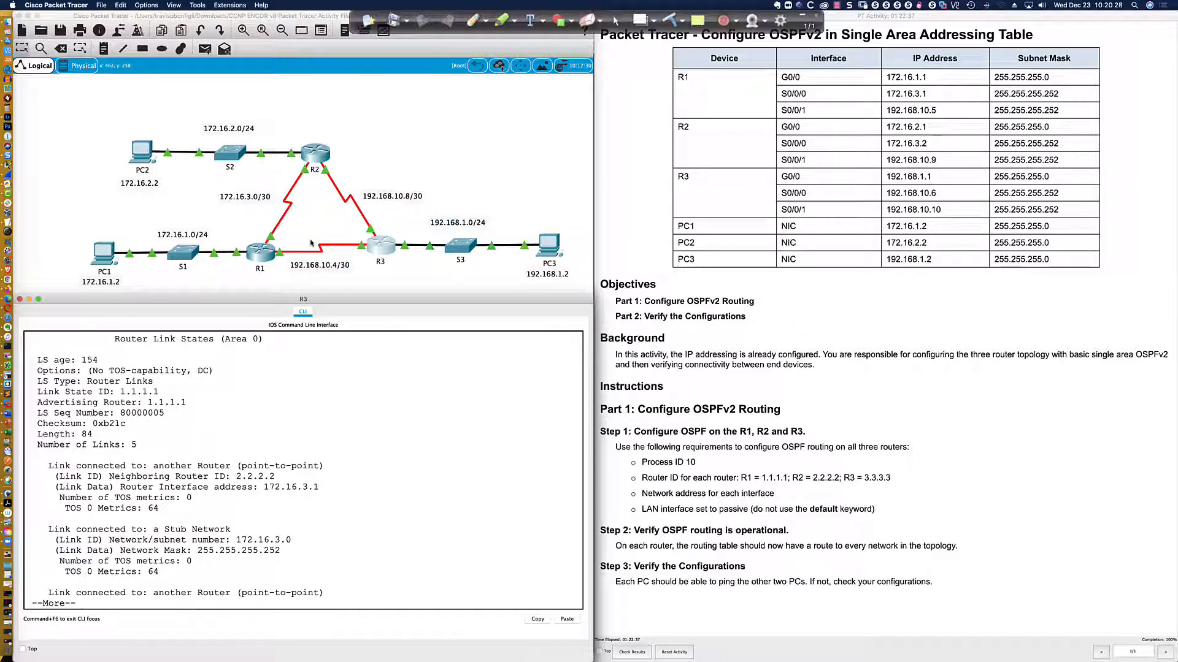
pyautogui.scroll(-1, 312, 243)
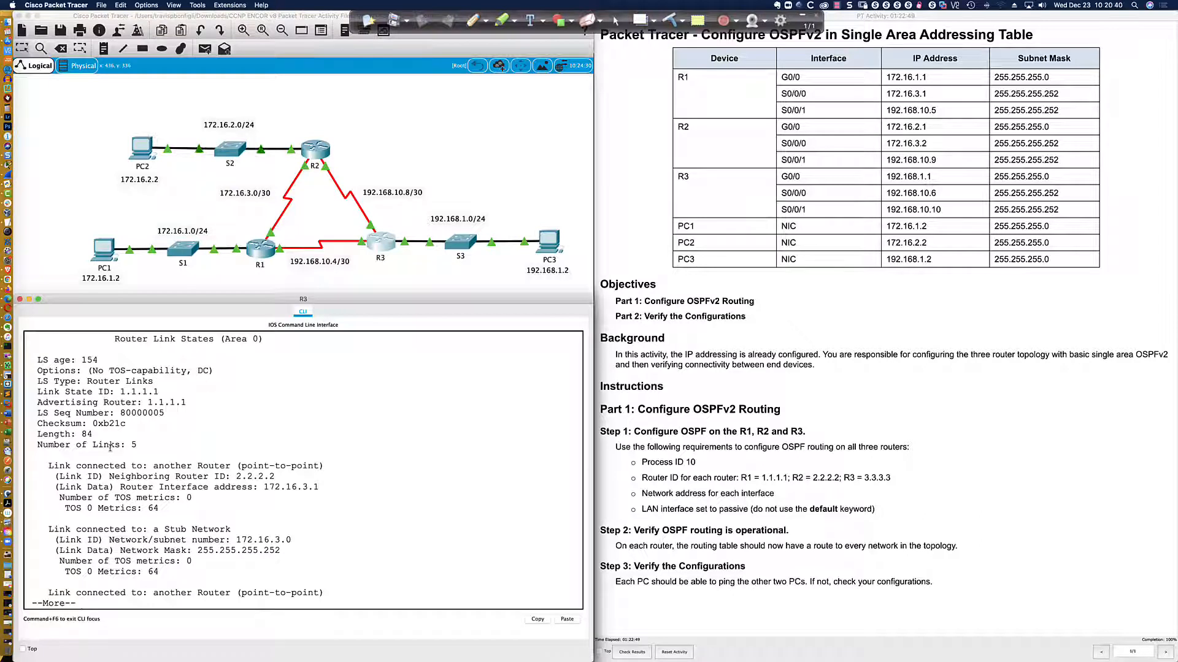
pyautogui.moveTo(47, 466); pyautogui.dragTo(218, 568)
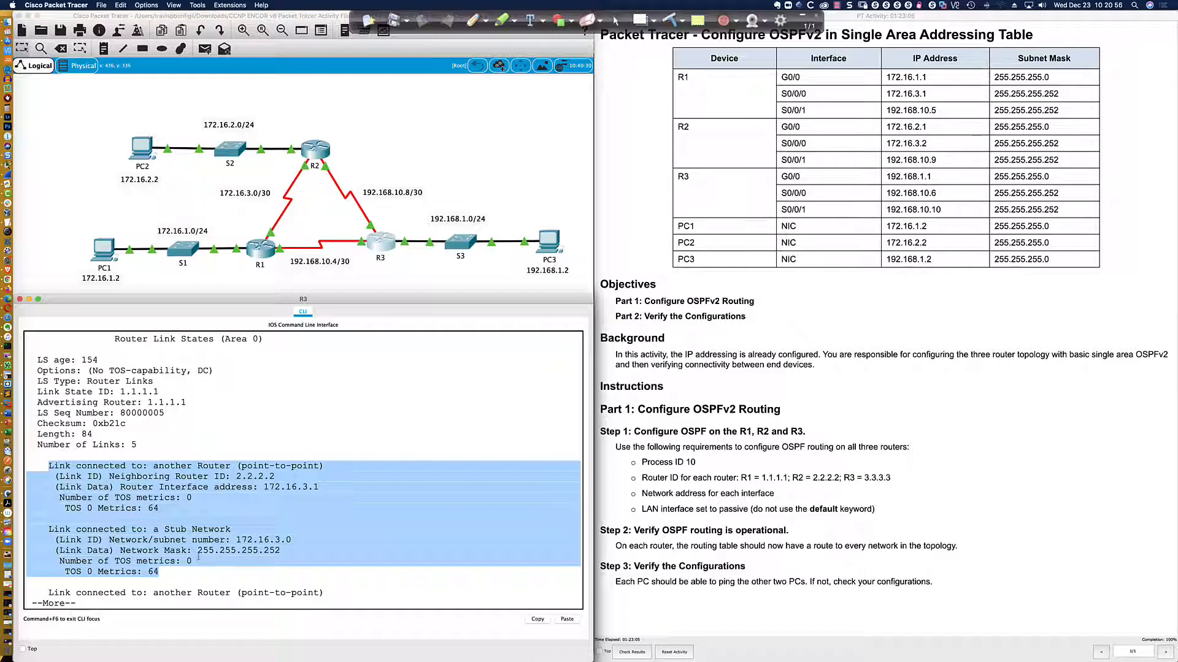
pyautogui.click(198, 556)
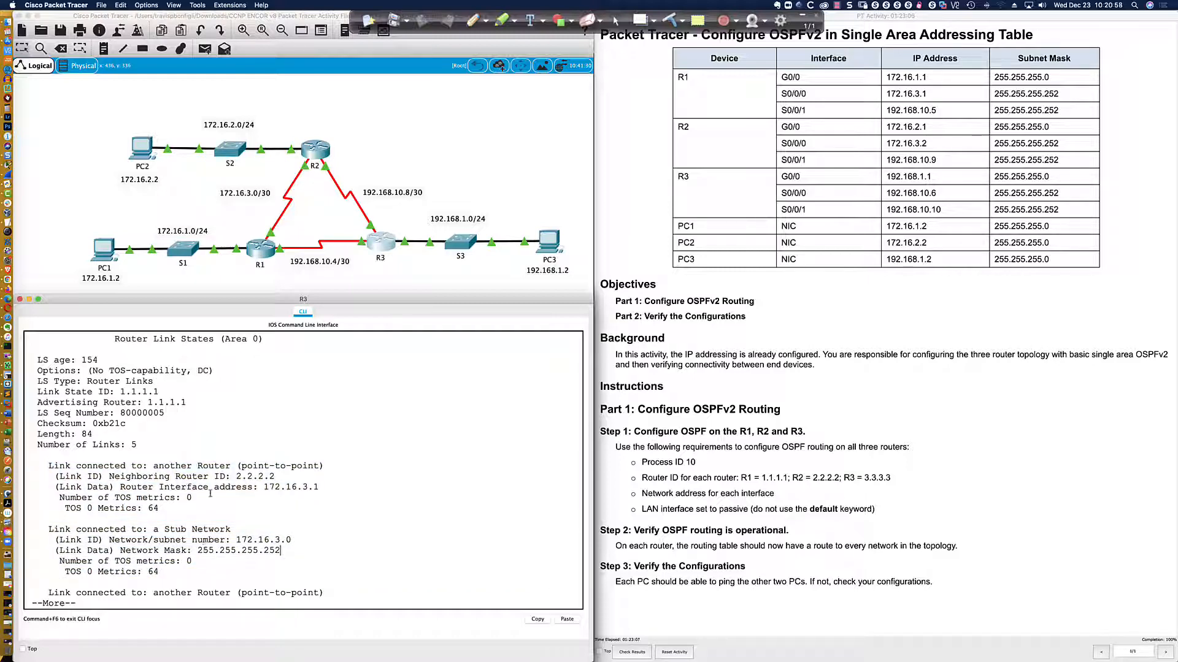
# - Advance the router link-state output line by line and highlight the first point-to-point link heading of router 1.1.1.1
pyautogui.press('Return')
pyautogui.press('Return')
pyautogui.press('Return')
pyautogui.press('Return')
pyautogui.press('Return')
pyautogui.press('Return')
pyautogui.press('Return')
pyautogui.press('Return')
pyautogui.press('Return')
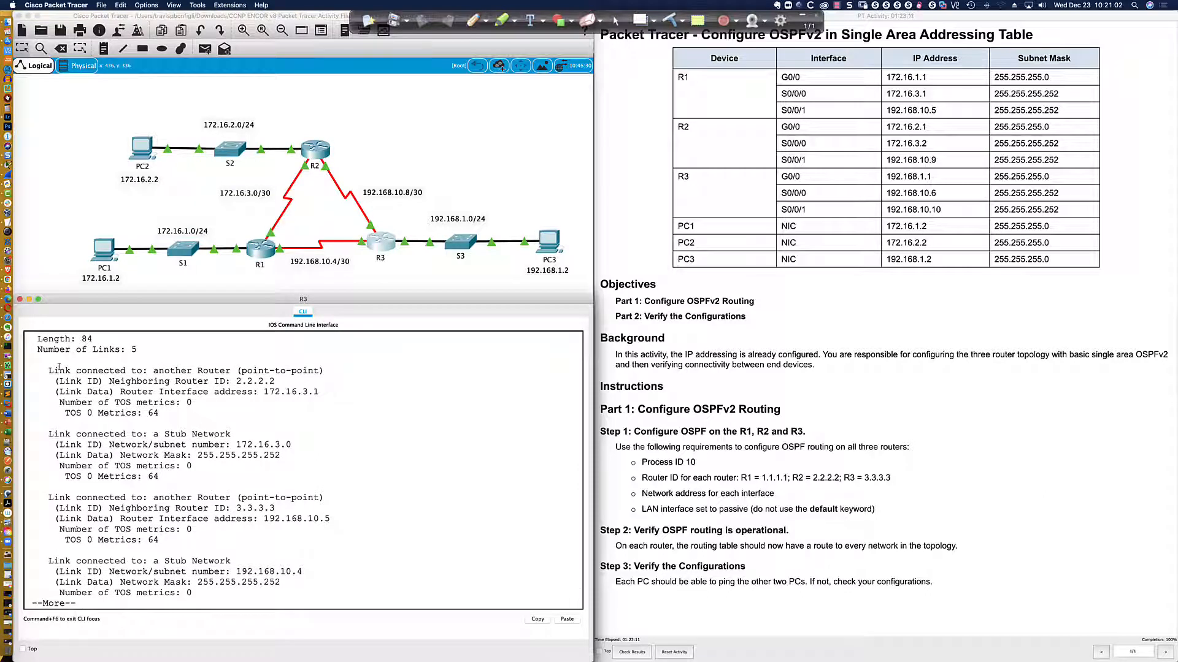
pyautogui.moveTo(49, 370); pyautogui.dragTo(322, 372)
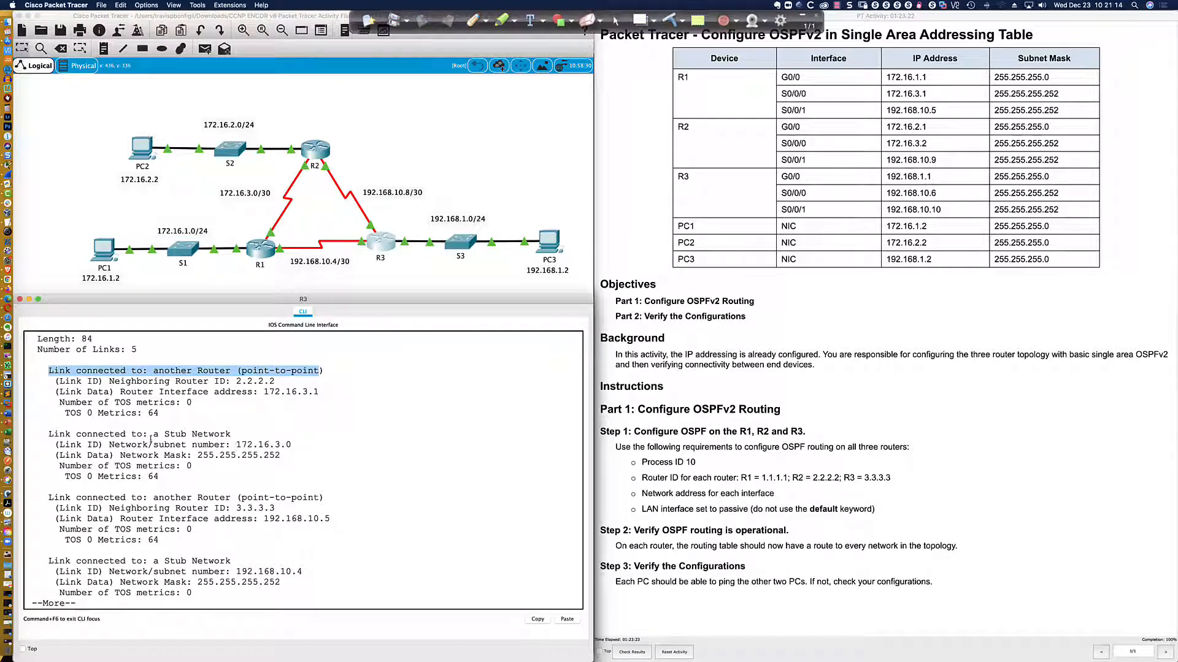
# - Advance the output a few lines, highlight the stub network entry for 192.168.10.4 and review the link entries around it
pyautogui.press('Return')
pyautogui.press('Return')
pyautogui.press('Return')
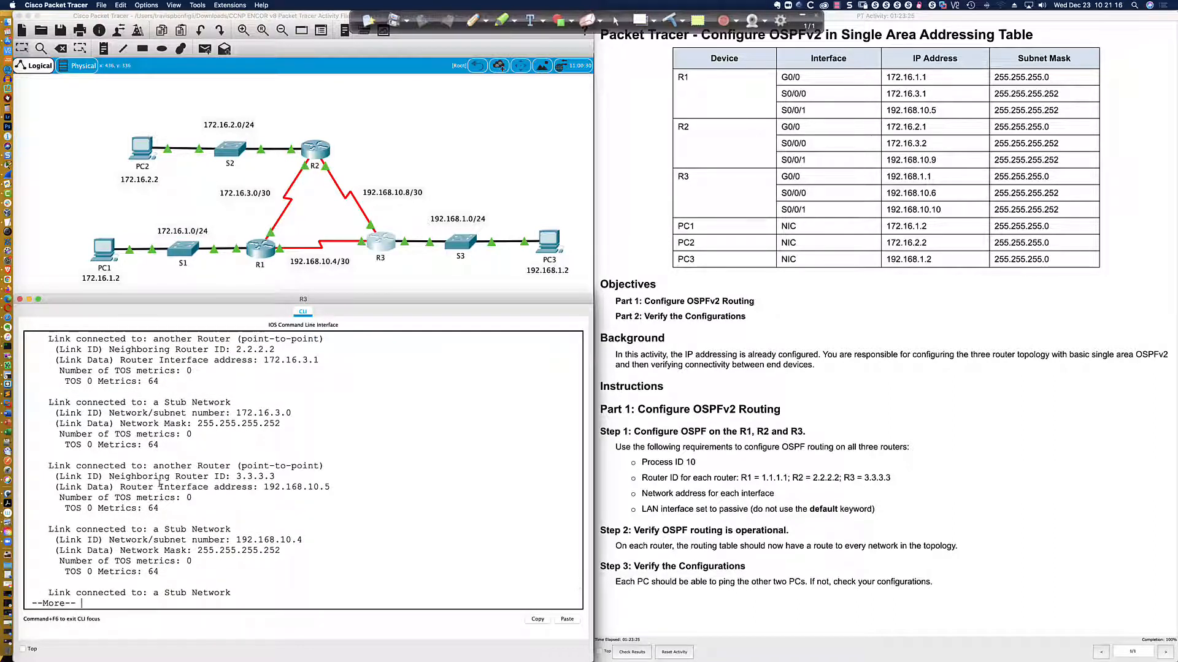
pyautogui.moveTo(189, 529); pyautogui.dragTo(297, 558)
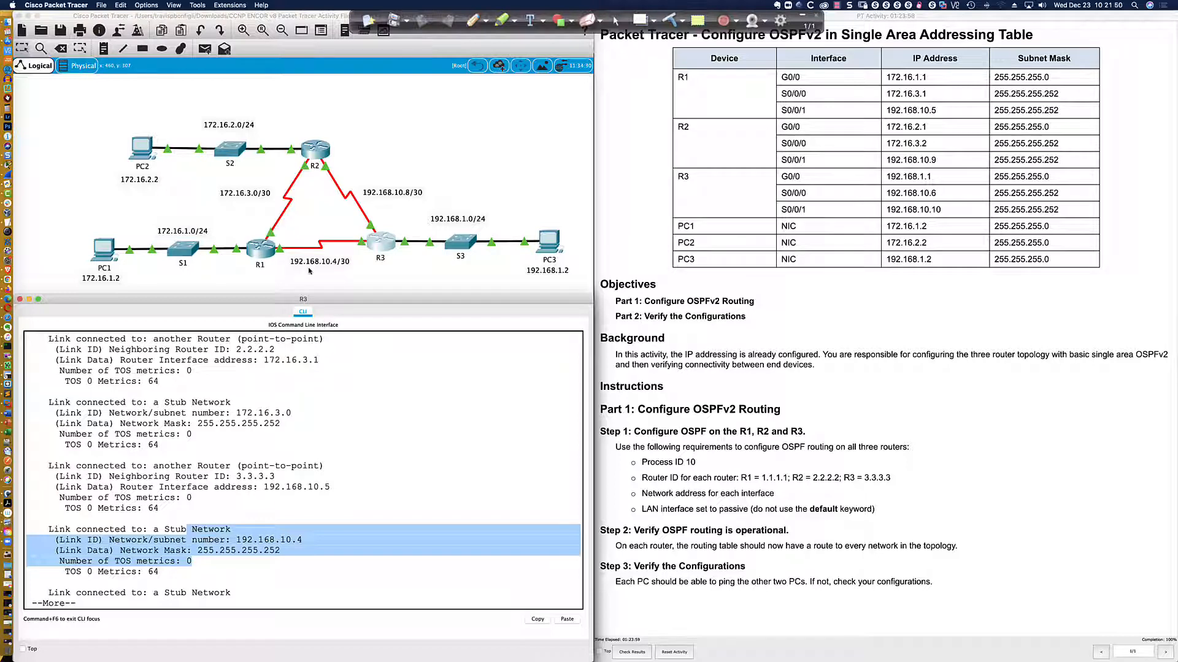
pyautogui.scroll(2, 176, 363)
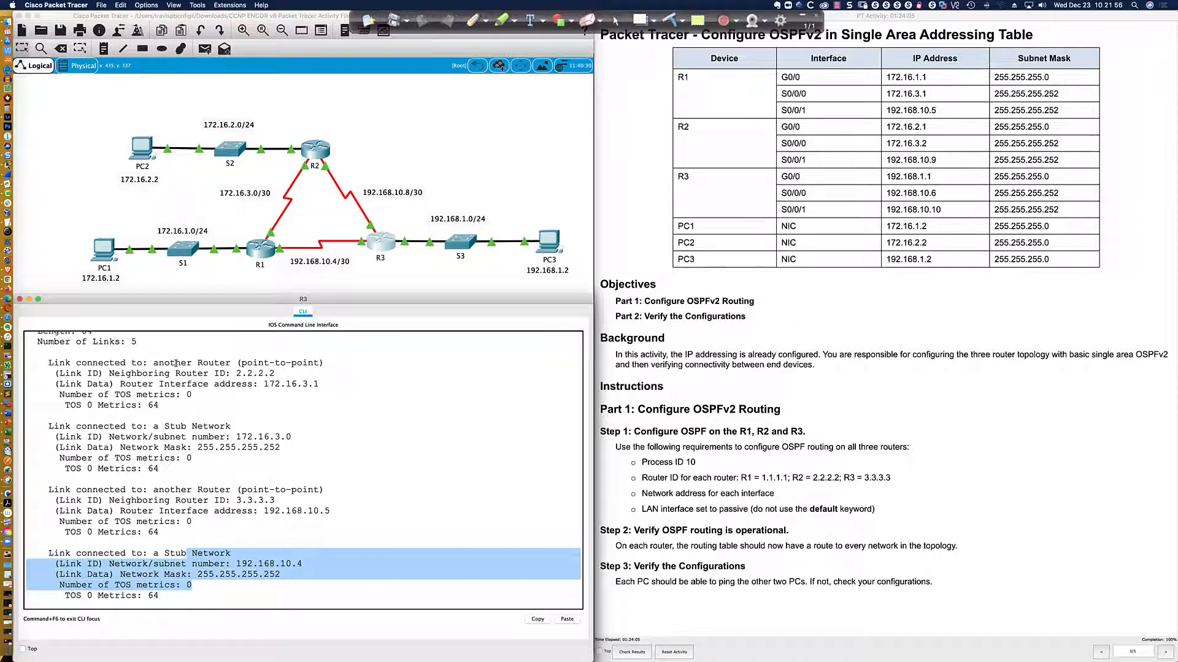
pyautogui.scroll(-2, 176, 364)
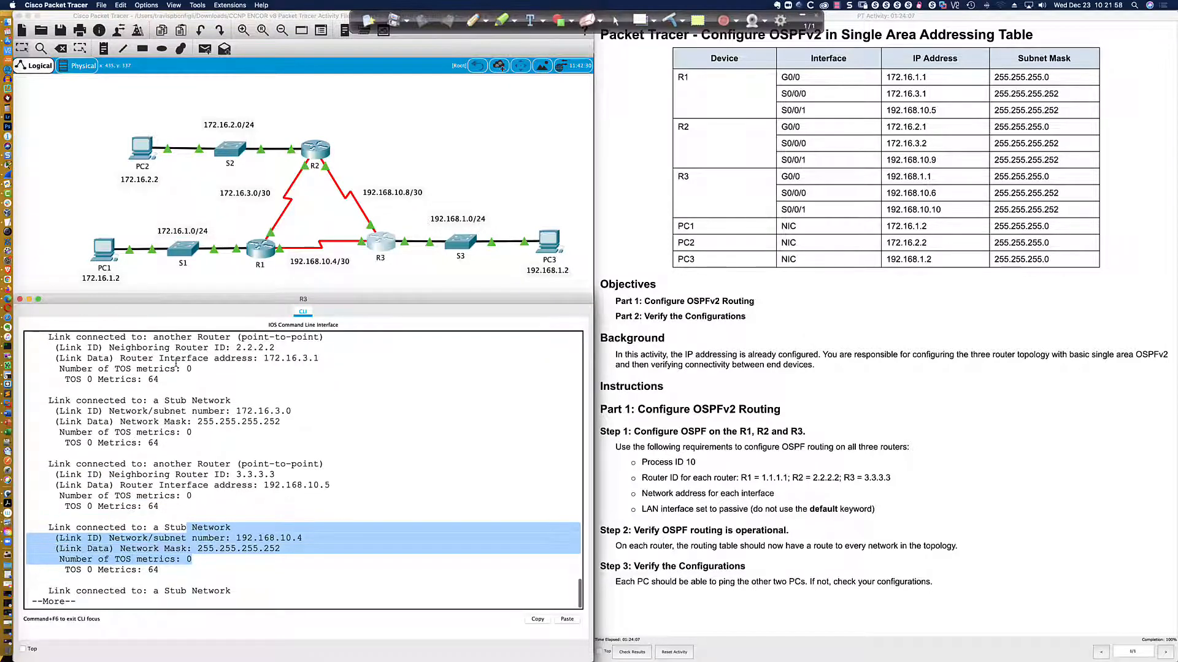
# - Page through the remaining router link states of 3.3.3.3 and 2.2.2.2 until the R3 prompt returns
pyautogui.press('space')
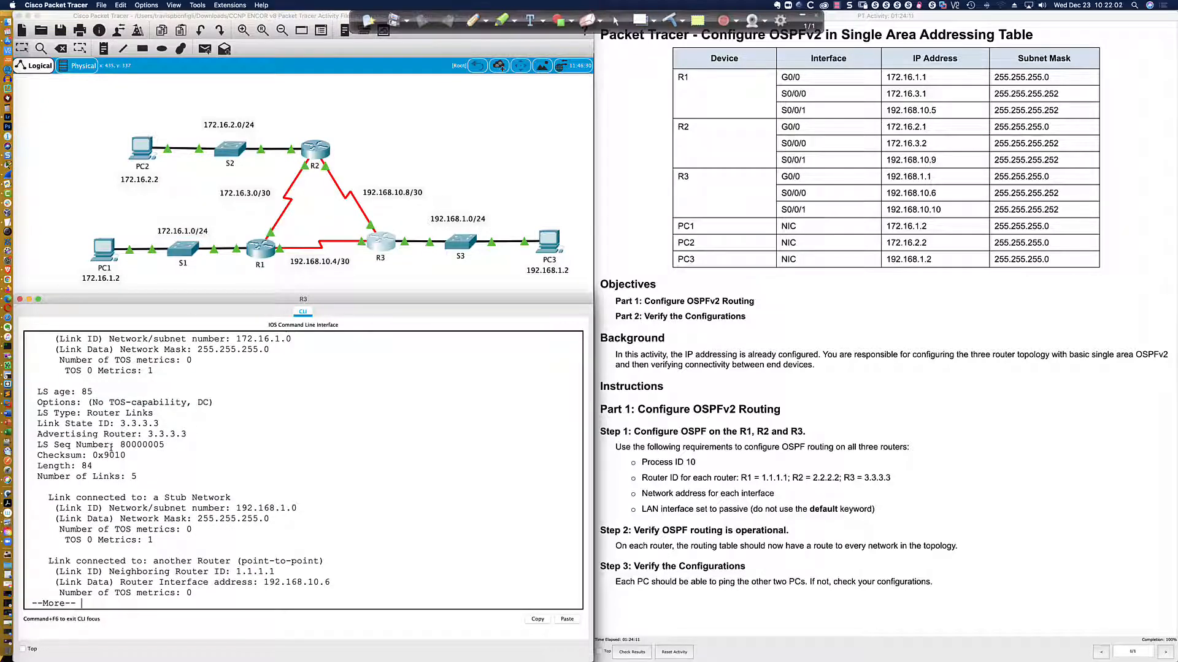
pyautogui.press('space')
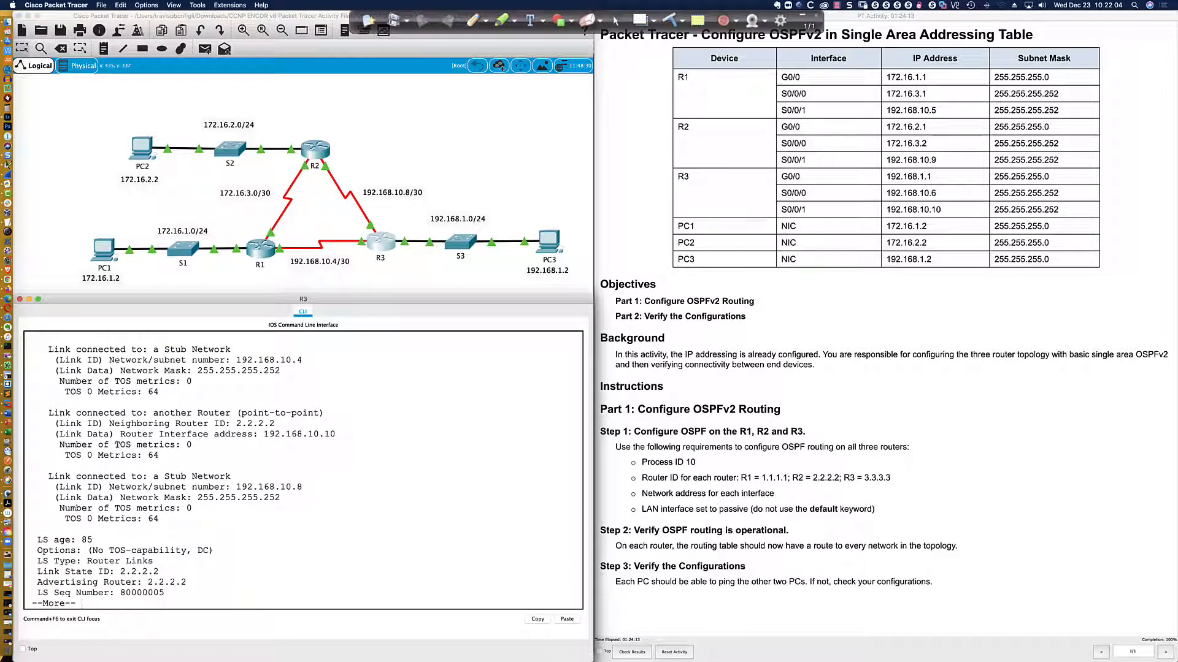
pyautogui.press('space')
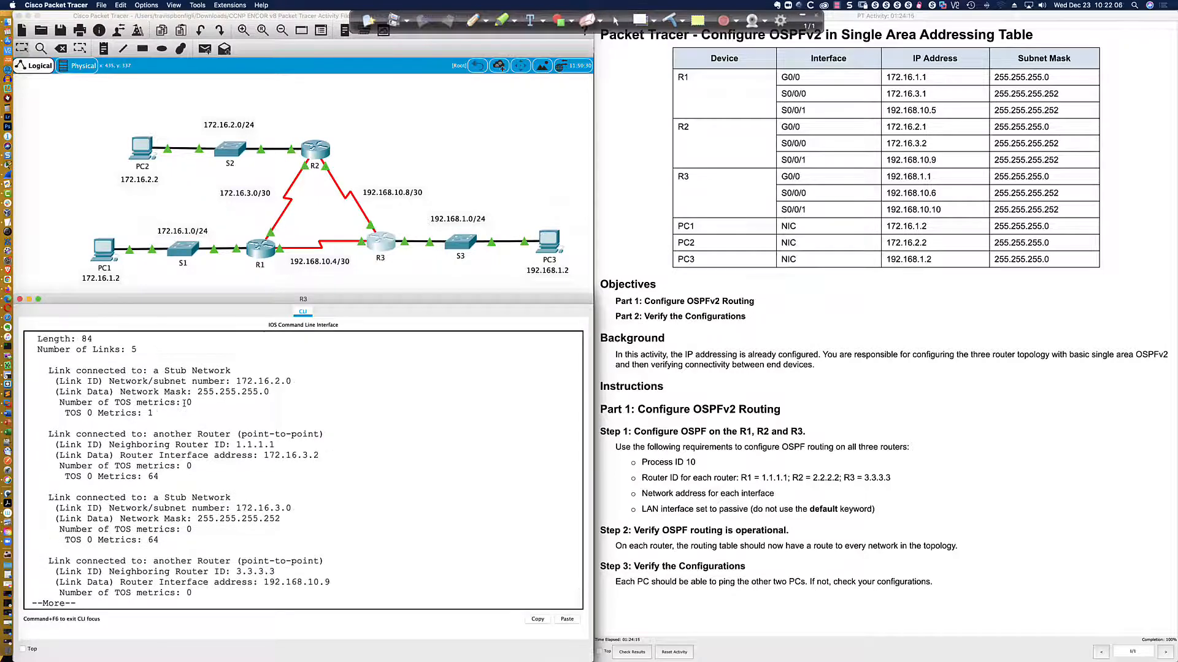
pyautogui.press('space')
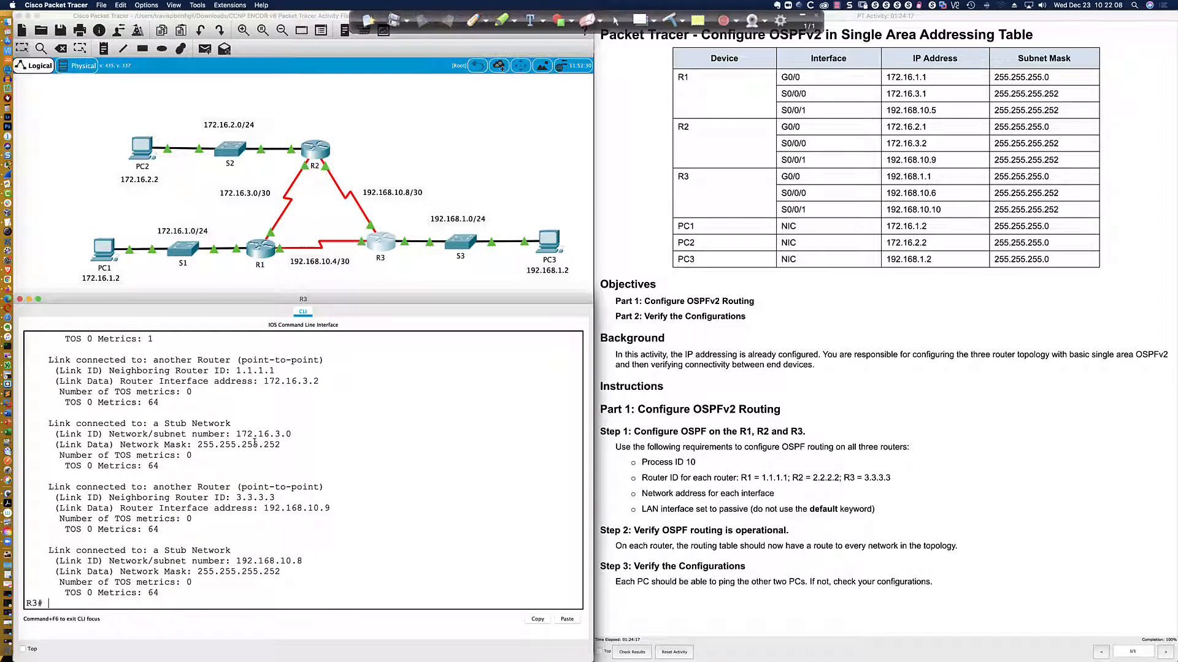
# - Display the link-state summary again with sh ip ospf database and highlight the Router Link States (Area 0) heading and Link IDs
pyautogui.press('Up')
pyautogui.press('BackSpace')
pyautogui.press('BackSpace')
pyautogui.press('BackSpace')
pyautogui.press('BackSpace')
pyautogui.press('BackSpace')
pyautogui.press('BackSpace')
pyautogui.press('Return')
pyautogui.moveTo(109, 533); pyautogui.dragTo(262, 539)
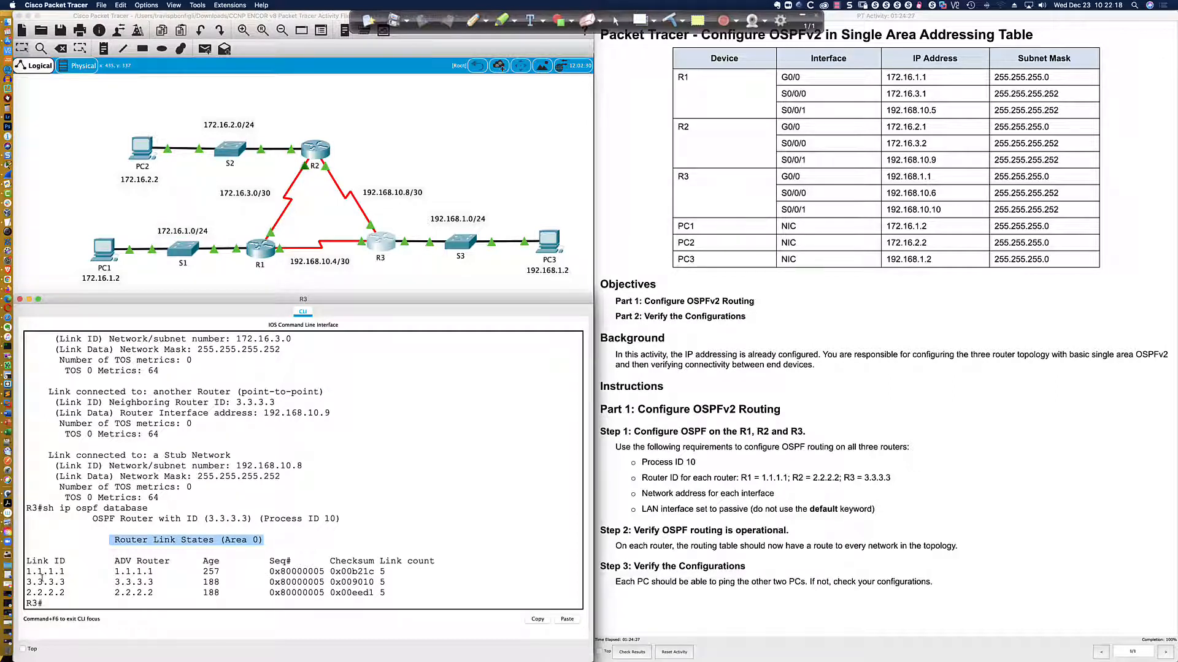
pyautogui.moveTo(26, 572); pyautogui.dragTo(65, 593)
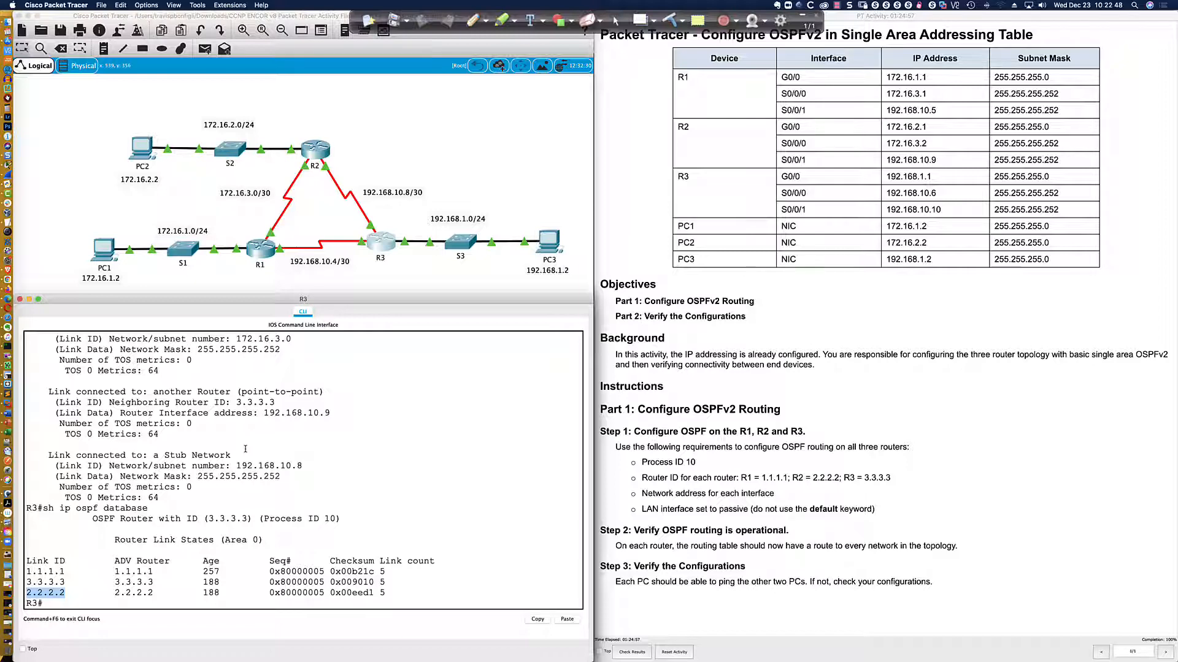
# - Switch to SecureCRT and bring up the command prompt in the R9 console session
pyautogui.press('super+Tab')
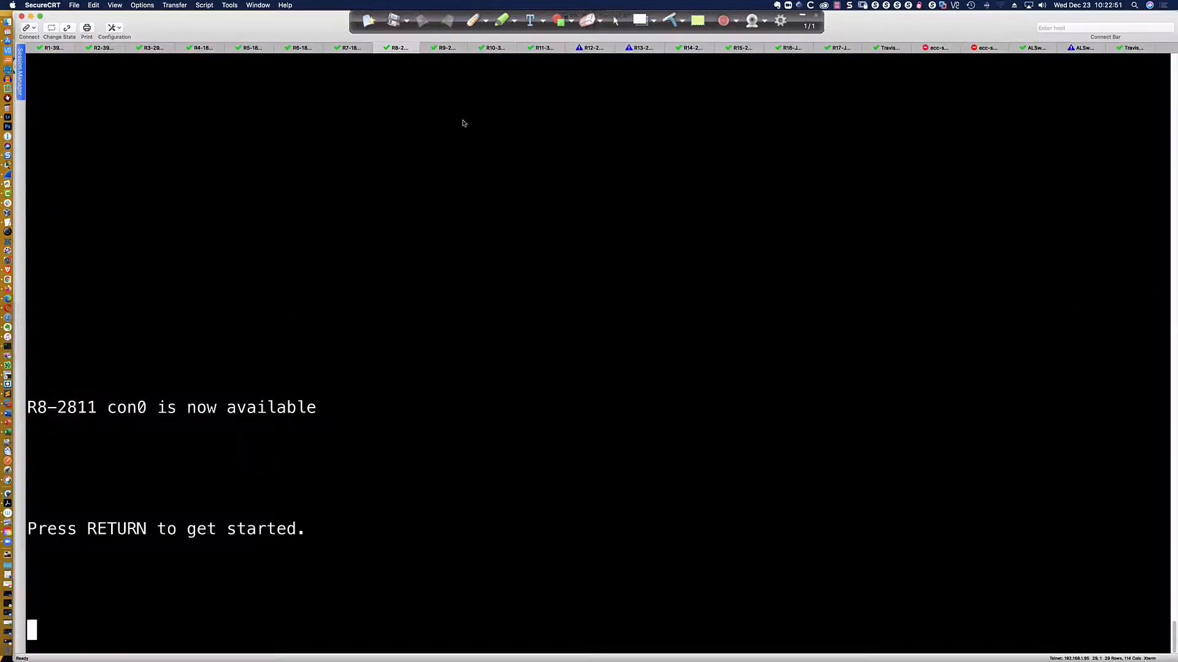
pyautogui.click(442, 48)
pyautogui.press('Return')
pyautogui.press('Return')
pyautogui.press('Return')
pyautogui.press('Return')
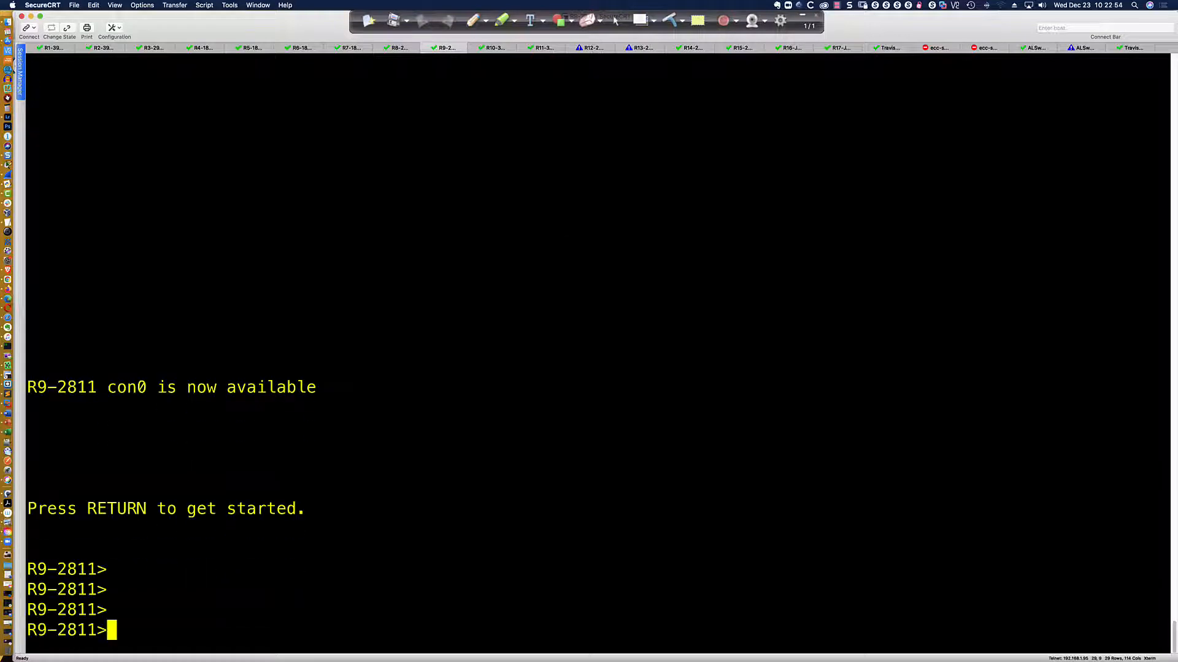
# - Enter privileged and global configuration mode on R9 and start OSPF process 999 with router ospf 999
pyautogui.write('en')
pyautogui.press('Return')
pyautogui.write('conf')
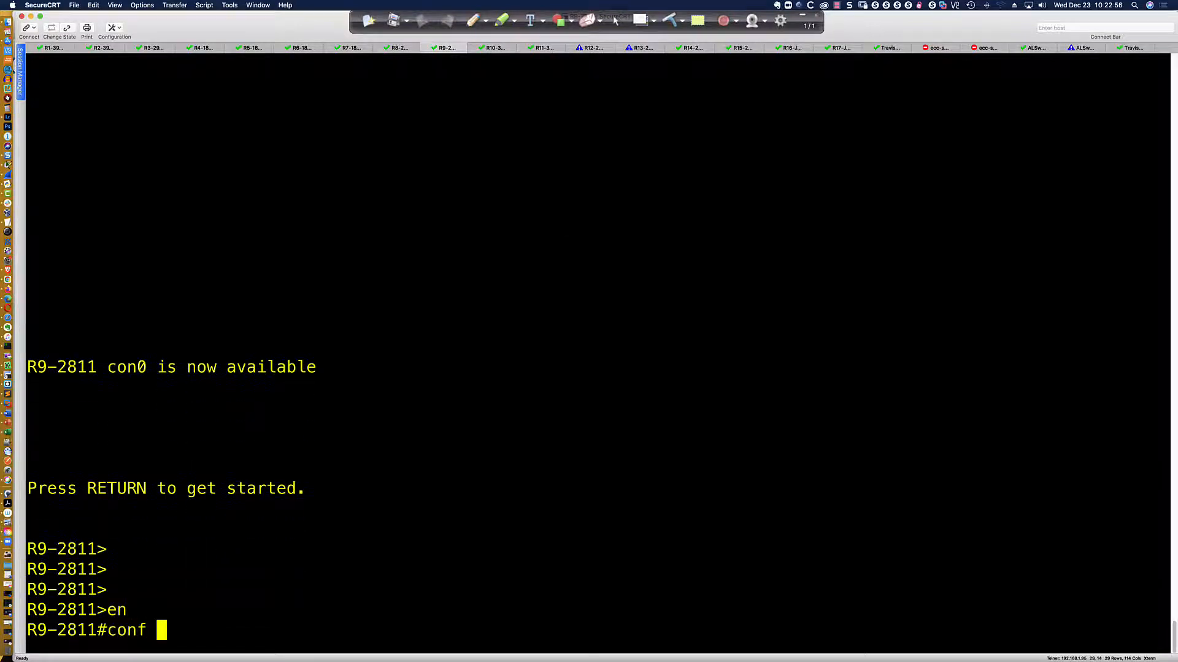
pyautogui.write(' t')
pyautogui.press('Return')
pyautogui.write('router ospf 999')
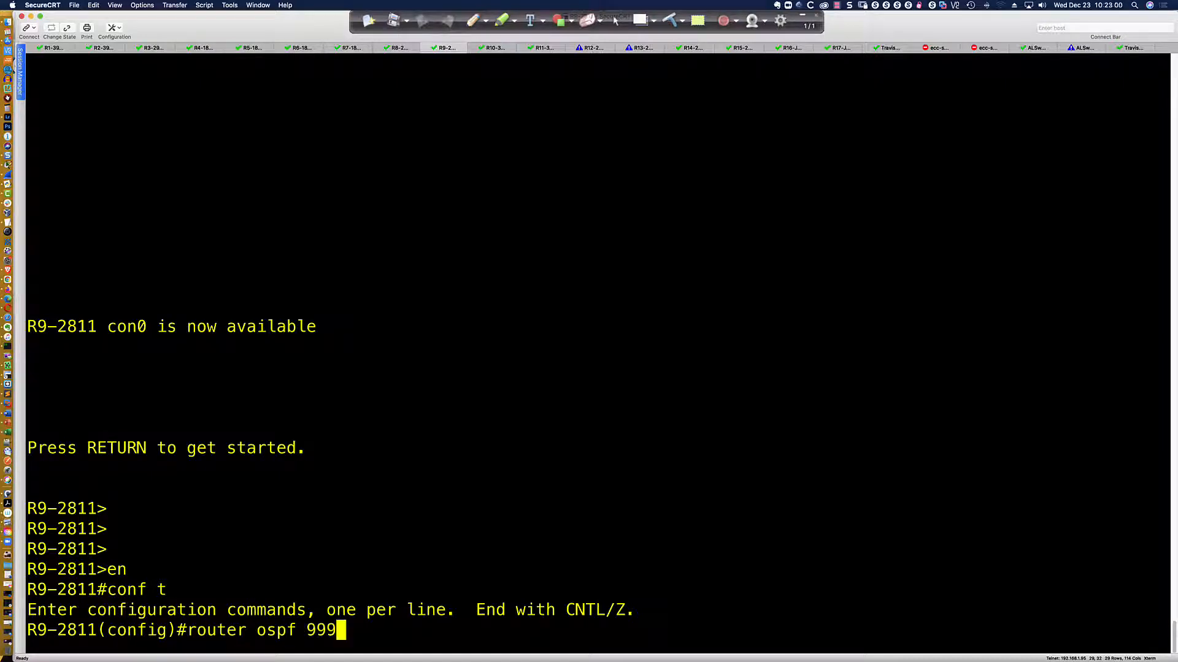
pyautogui.press('Return')
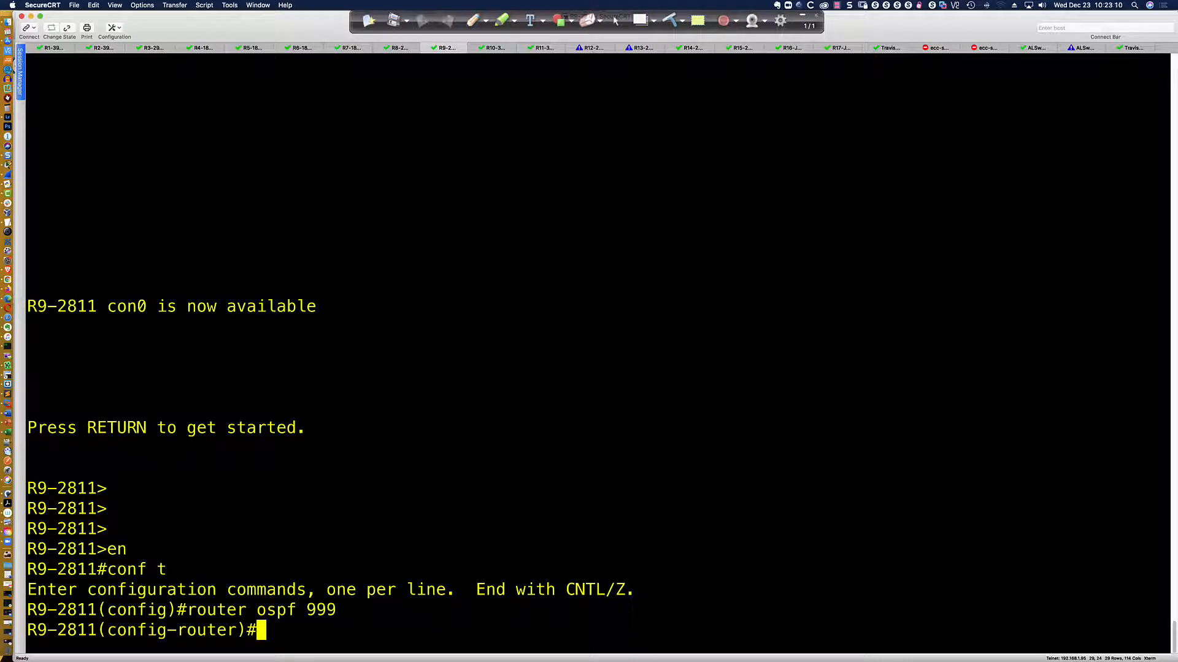
# - Enable OSPF on R9's 10.0.0.9 address with network 10.0.0.9 0.0.0.0 area 0
pyautogui.write('net')
pyautogui.press('Tab')
pyautogui.write('10.0.')
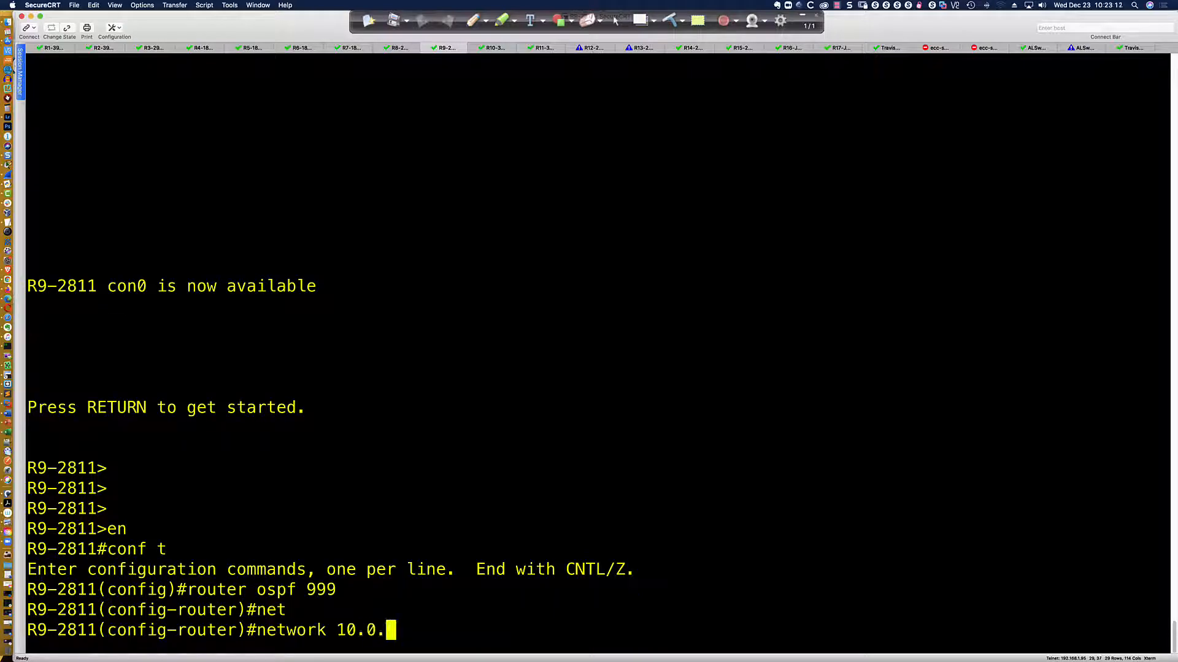
pyautogui.write('0.9 0.0.0.0')
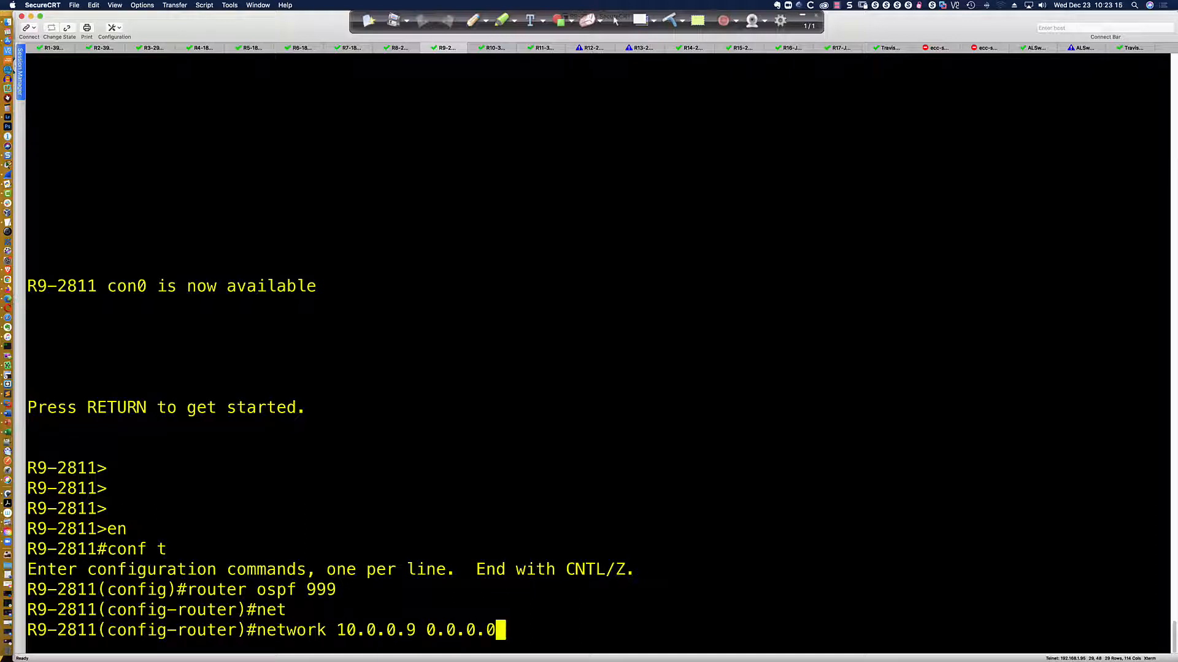
pyautogui.write(' area 0')
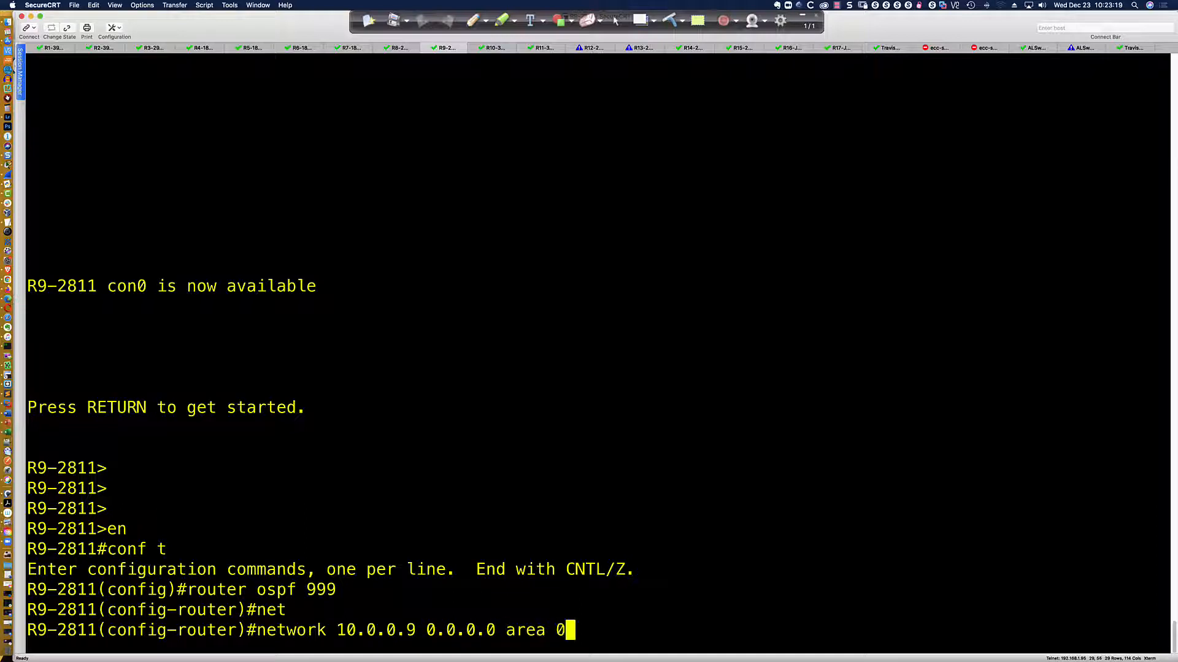
pyautogui.press('Return')
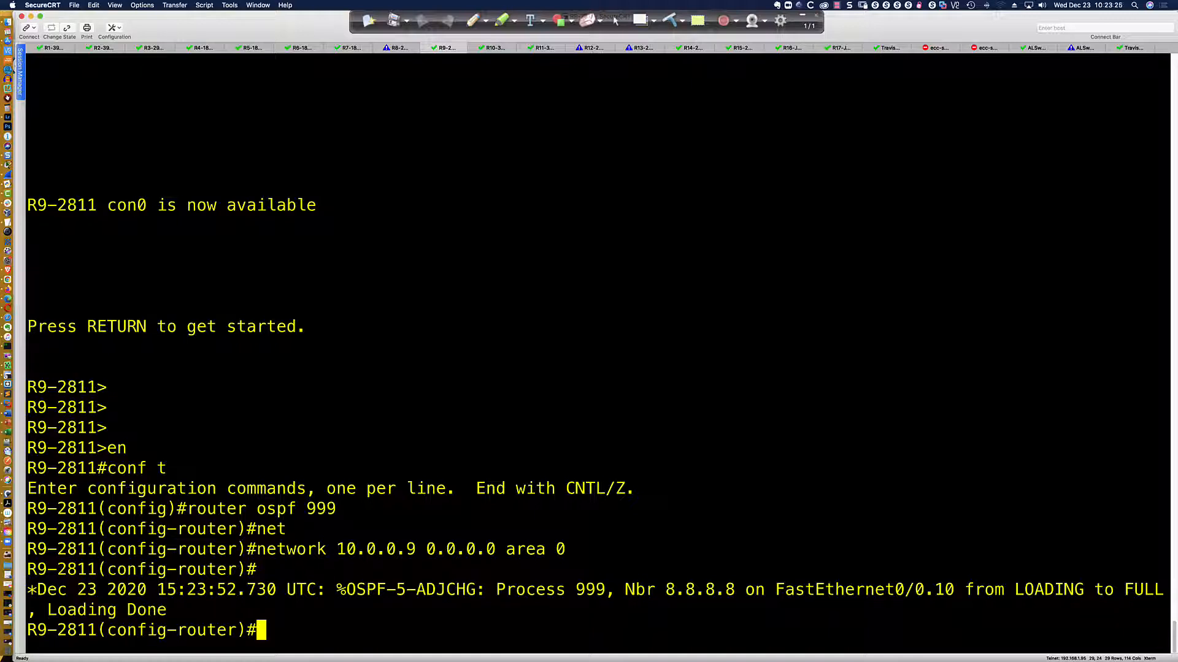
# - Leave router configuration mode on R9 with end and return to the privileged EXEC prompt
pyautogui.press('Return')
pyautogui.press('Return')
pyautogui.press('Return')
pyautogui.press('Return')
pyautogui.write('en')
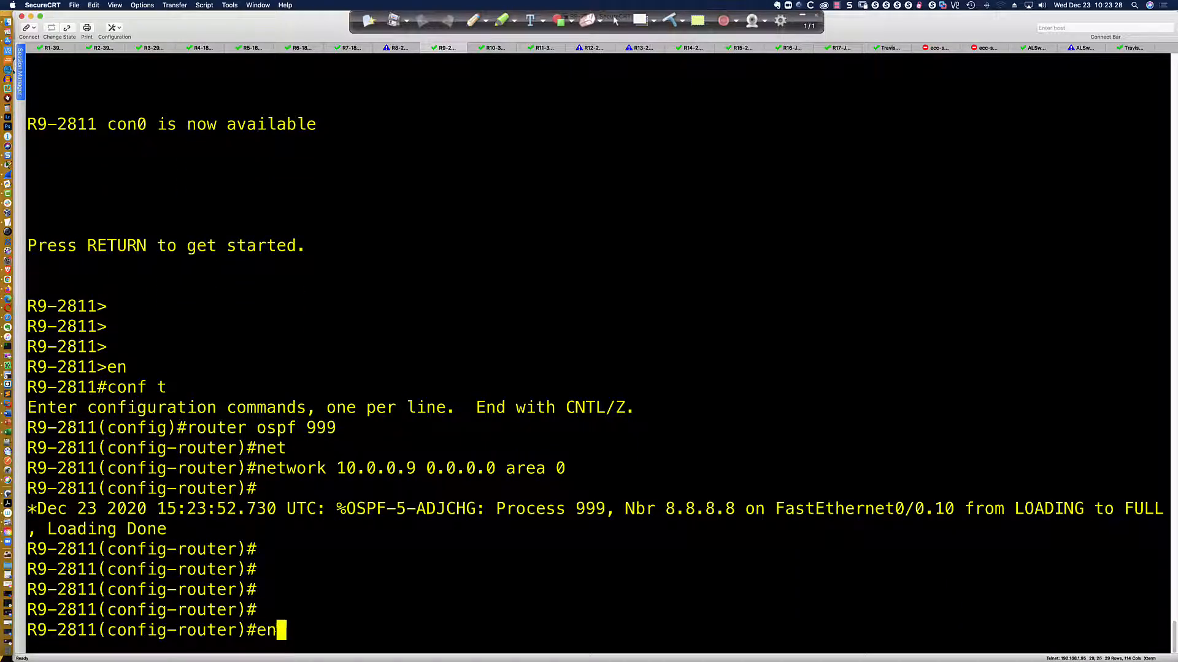
pyautogui.write('d')
pyautogui.press('Return')
pyautogui.press('Return')
pyautogui.press('Return')
pyautogui.press('Return')
# - Display R9's OSPF details for FastEthernet0/0.10 with sh ip ospf interface fa0/0.10
pyautogui.write('sh ip')
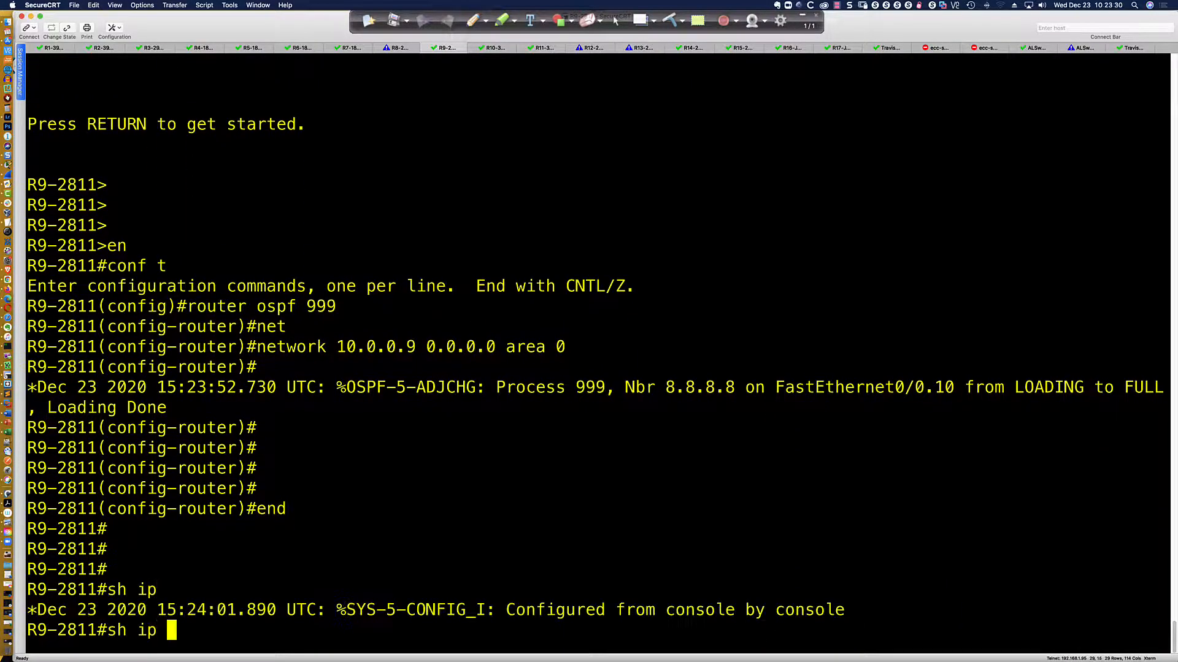
pyautogui.write(' ospf int')
pyautogui.press('Tab')
pyautogui.write('fa')
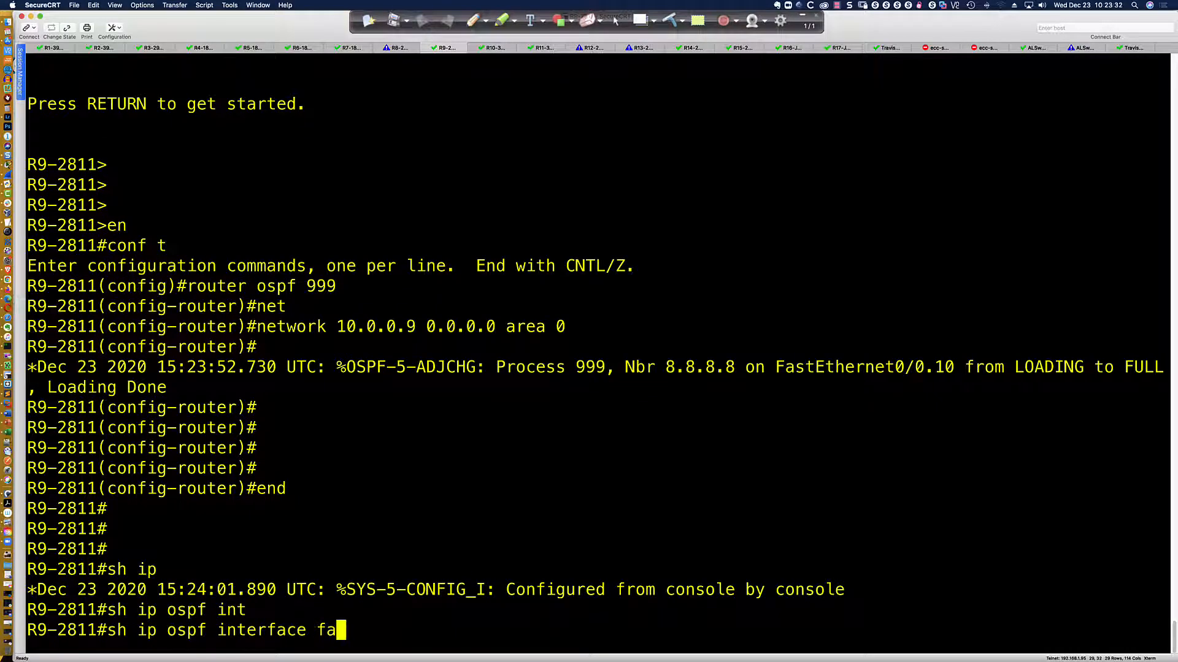
pyautogui.write('0/0.10')
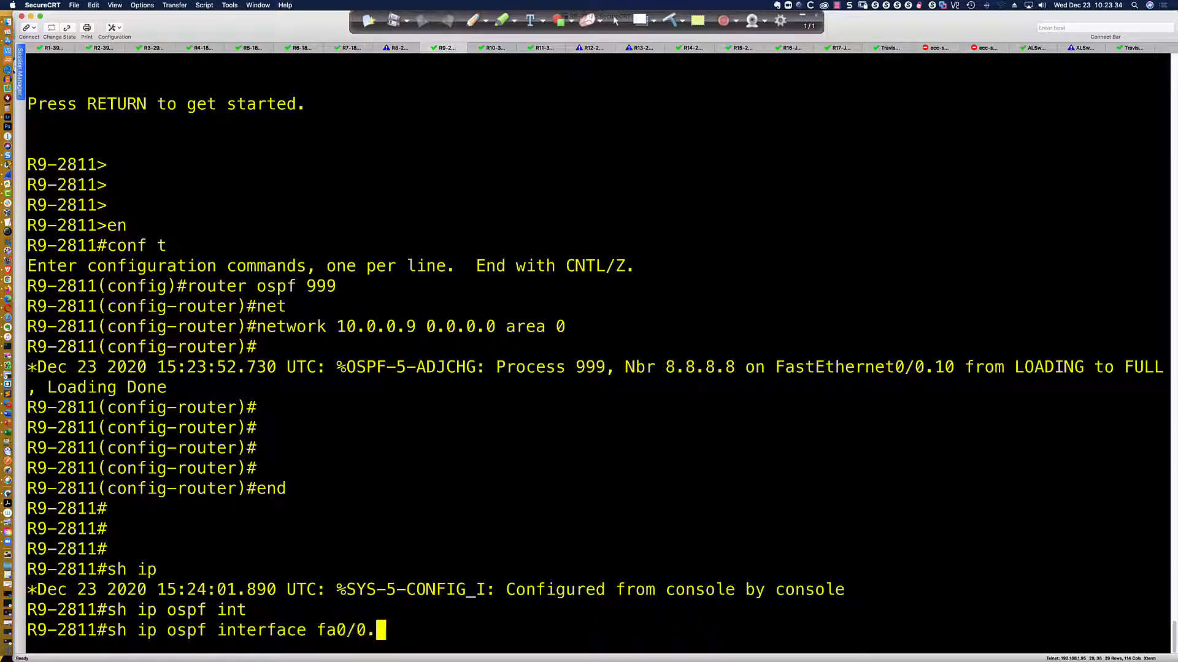
pyautogui.press('Return')
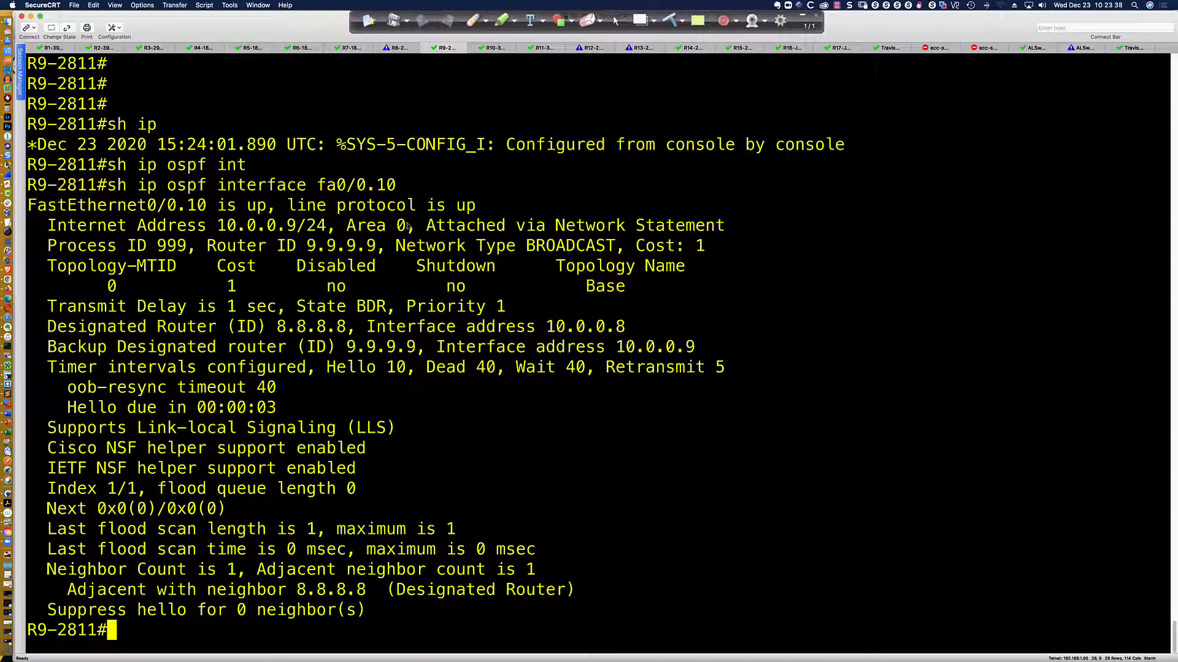
# - Highlight the network type, topology cost and priority in R9's fa0/0.10 interface output in turn
pyautogui.moveTo(396, 246); pyautogui.dragTo(617, 248)
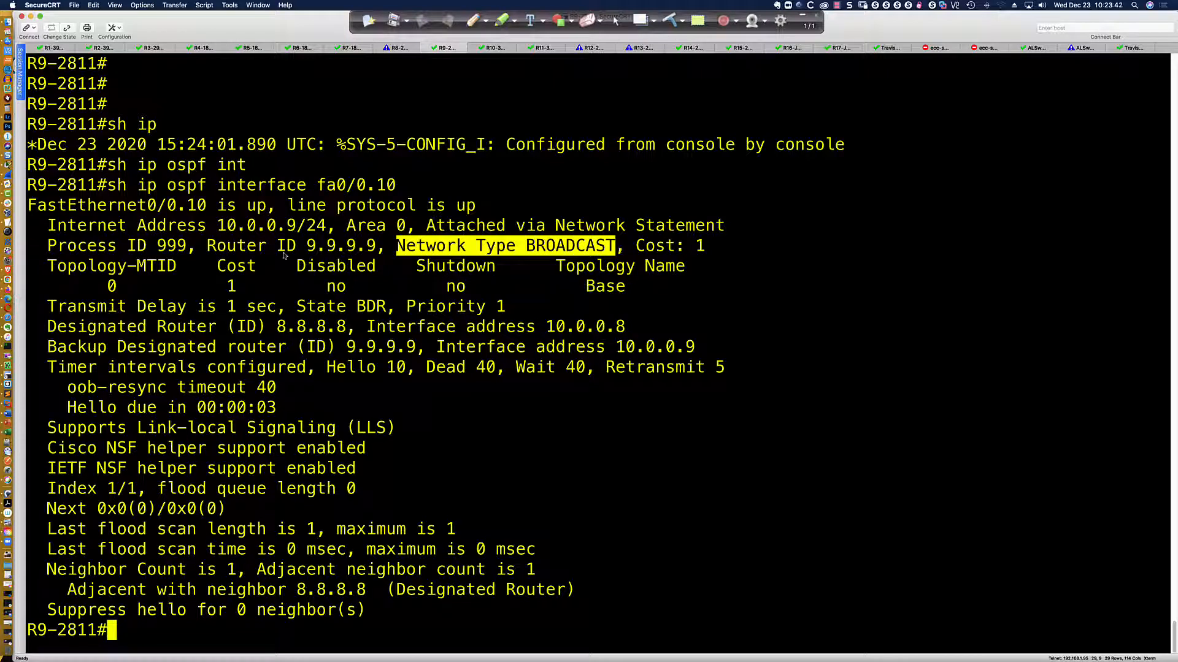
pyautogui.moveTo(220, 289); pyautogui.dragTo(239, 292)
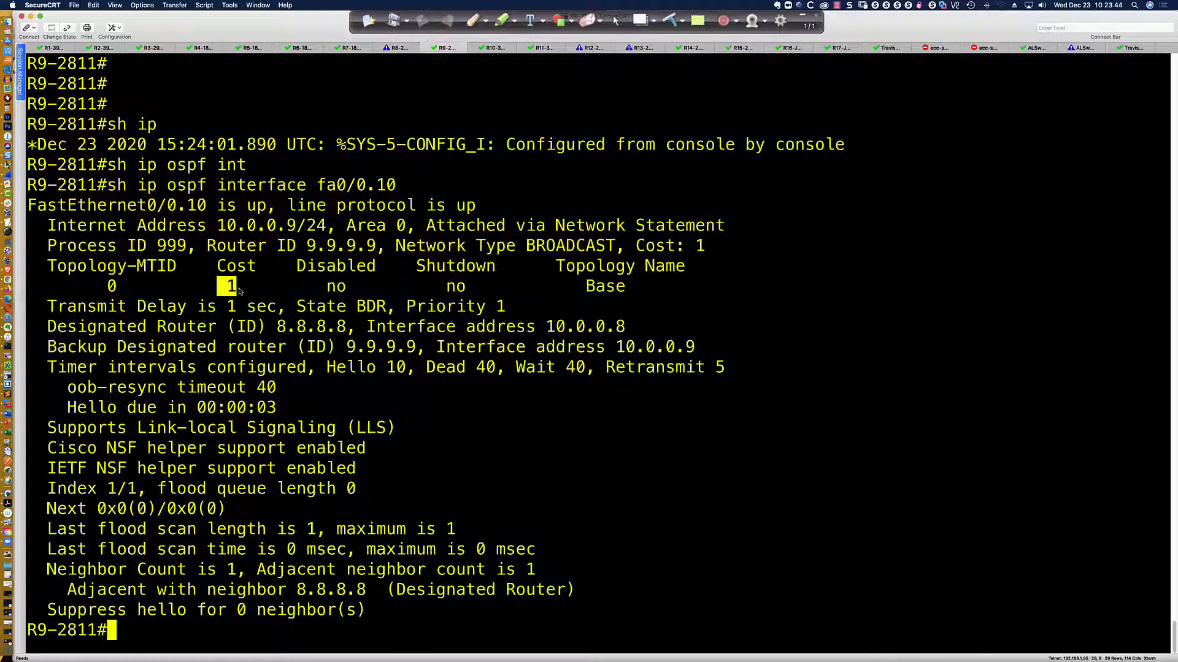
pyautogui.click(240, 292)
pyautogui.moveTo(399, 310); pyautogui.dragTo(506, 310)
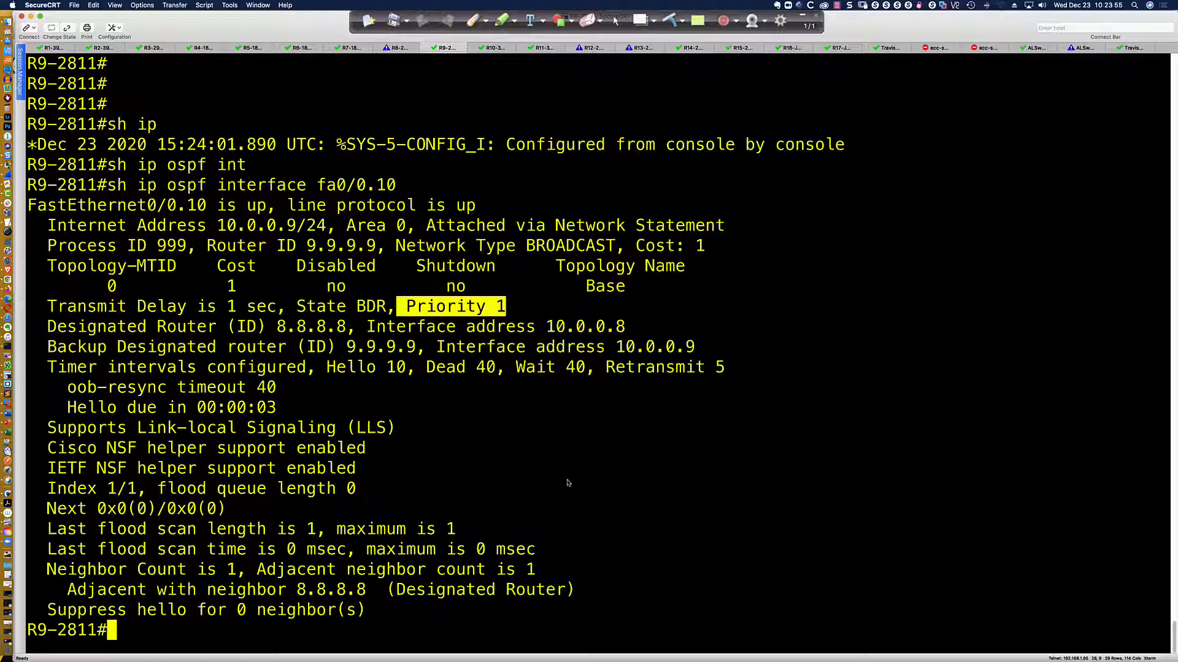
# - List R9's OSPF neighbors with sh ip ospf neigh
pyautogui.write('sh')
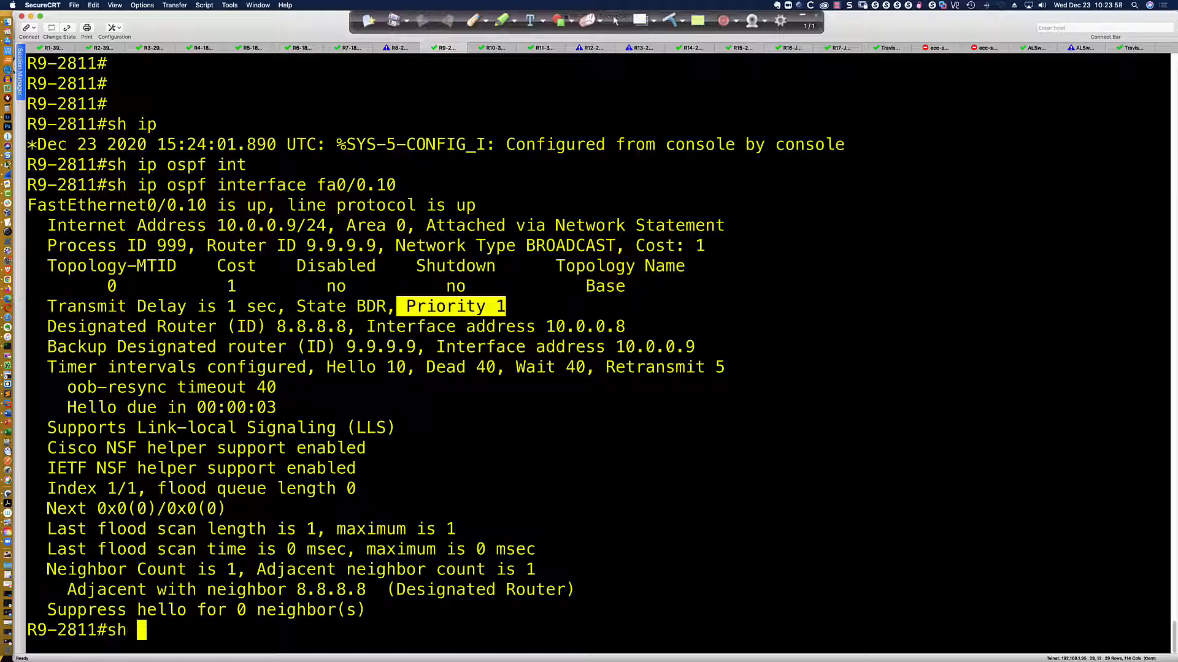
pyautogui.write('ip ospf neigh')
pyautogui.press('Return')
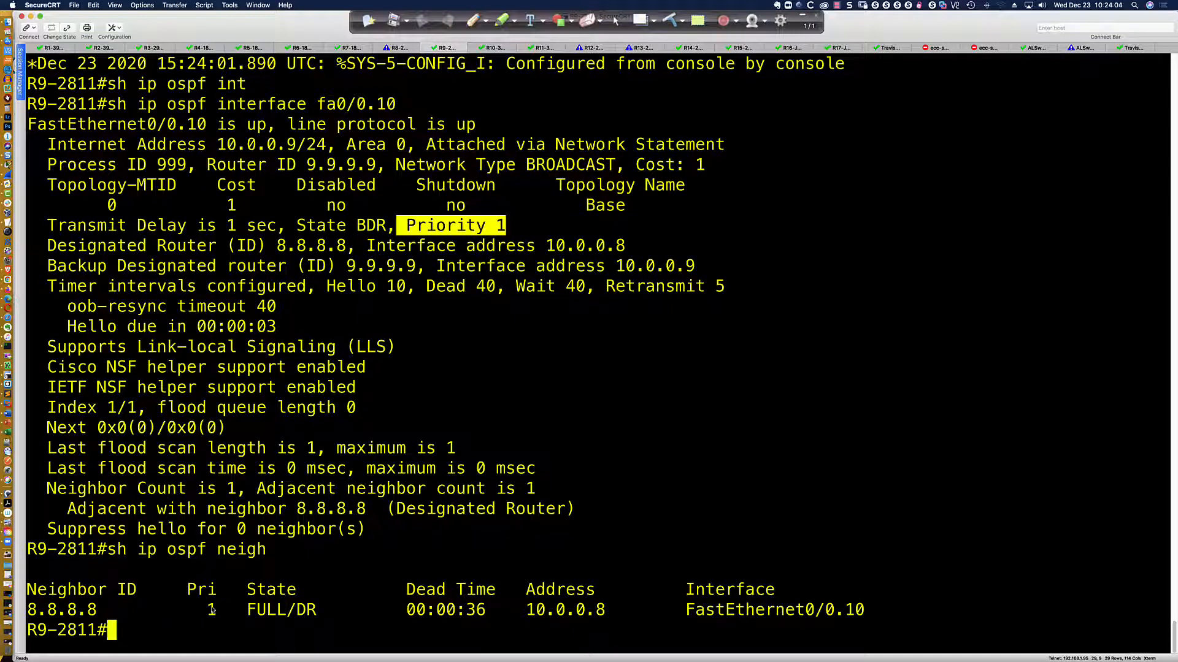
# - Highlight the neighbor's priority, ID and state in R9's neighbor table, plus the Designated Router ID in the interface output
pyautogui.moveTo(195, 612); pyautogui.dragTo(225, 611)
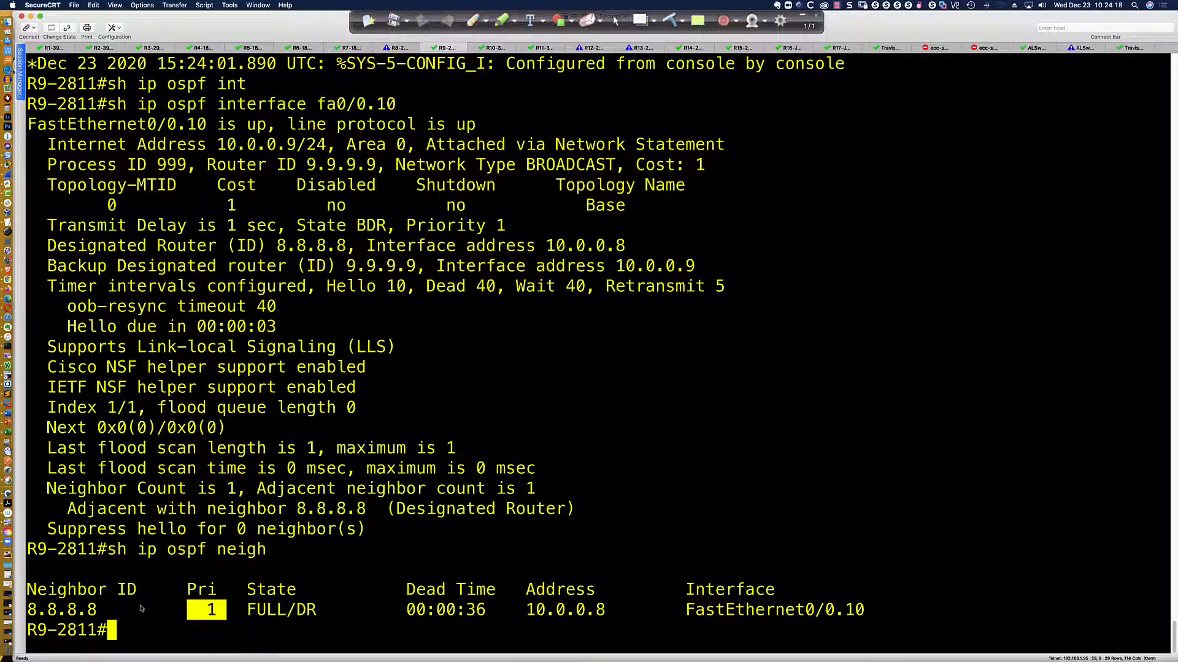
pyautogui.moveTo(28, 609); pyautogui.dragTo(97, 609)
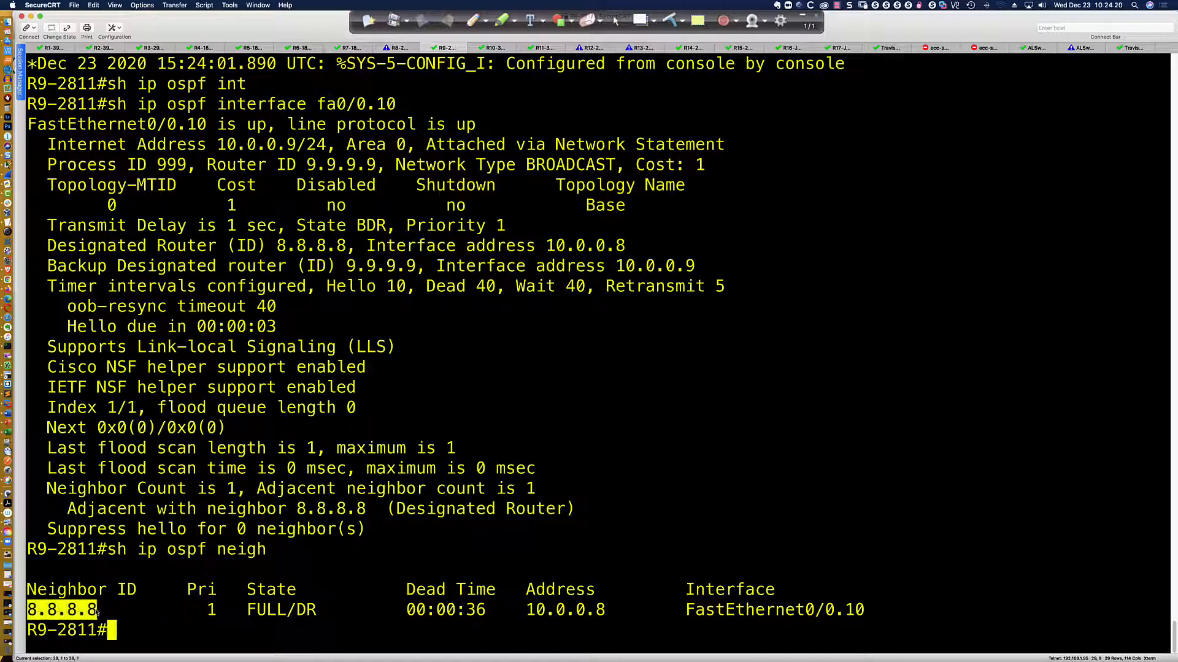
pyautogui.doubleClick(213, 610)
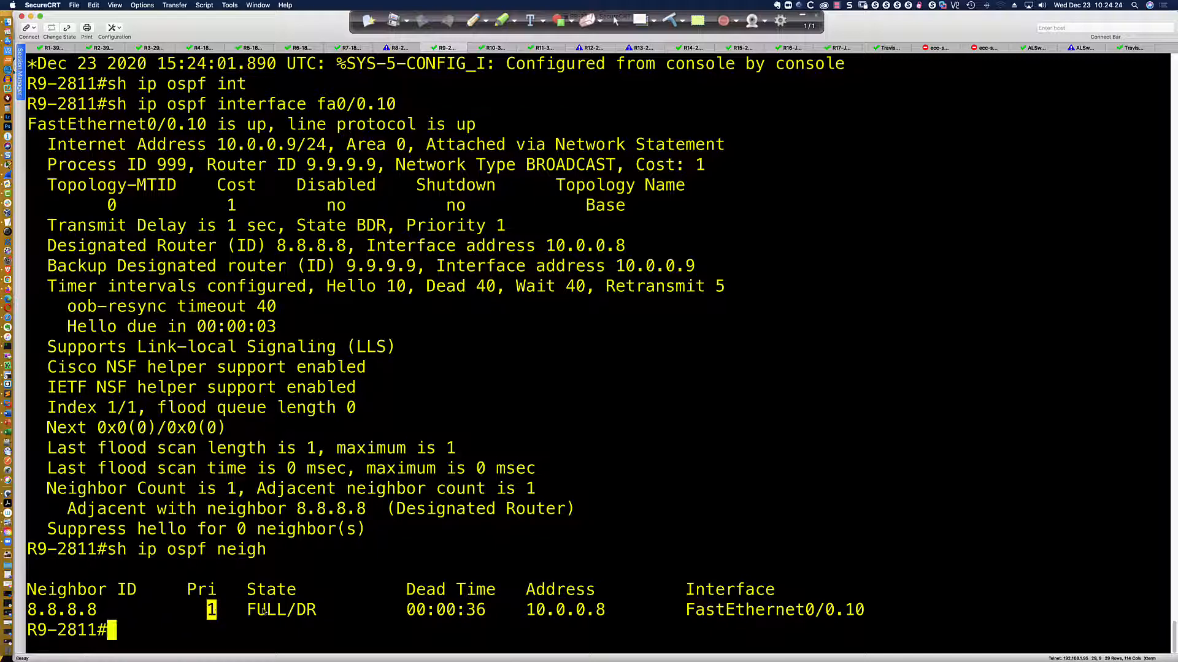
pyautogui.moveTo(248, 609); pyautogui.dragTo(316, 611)
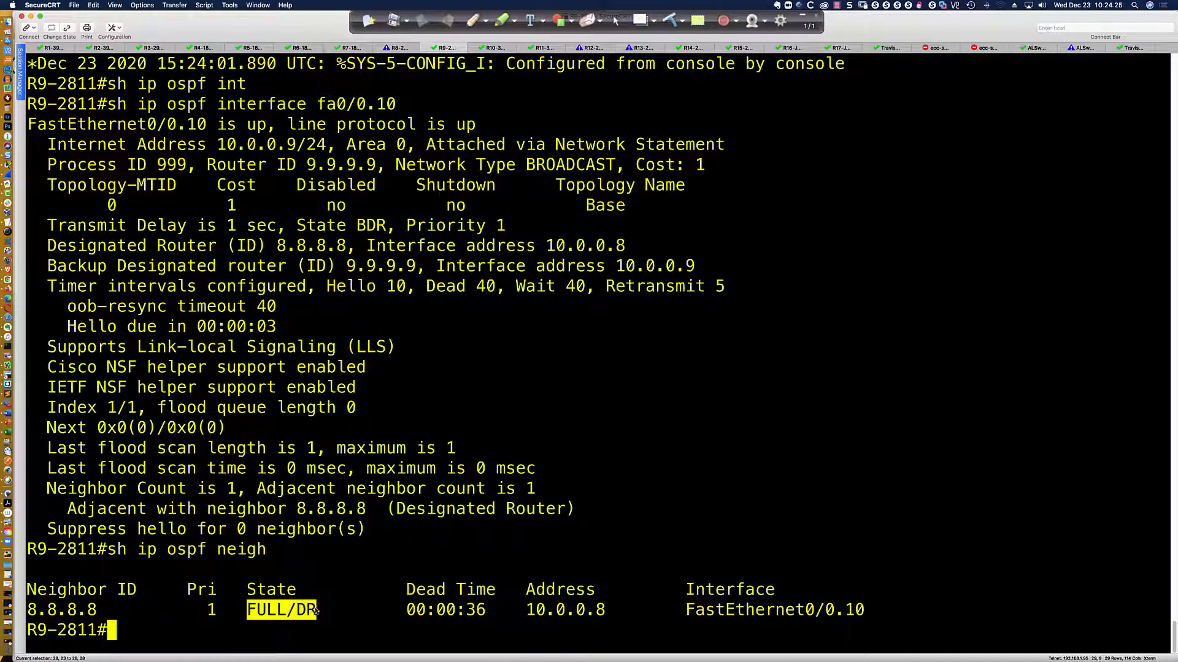
pyautogui.click(302, 611)
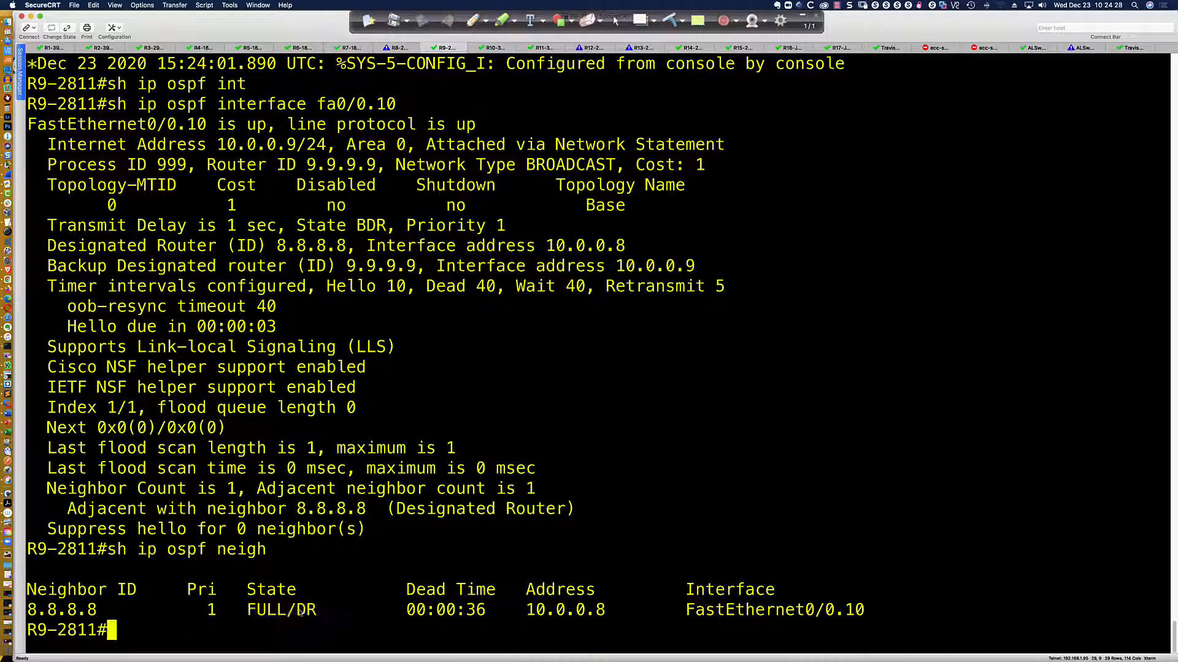
pyautogui.moveTo(298, 611); pyautogui.dragTo(312, 611)
pyautogui.moveTo(49, 247); pyautogui.dragTo(350, 248)
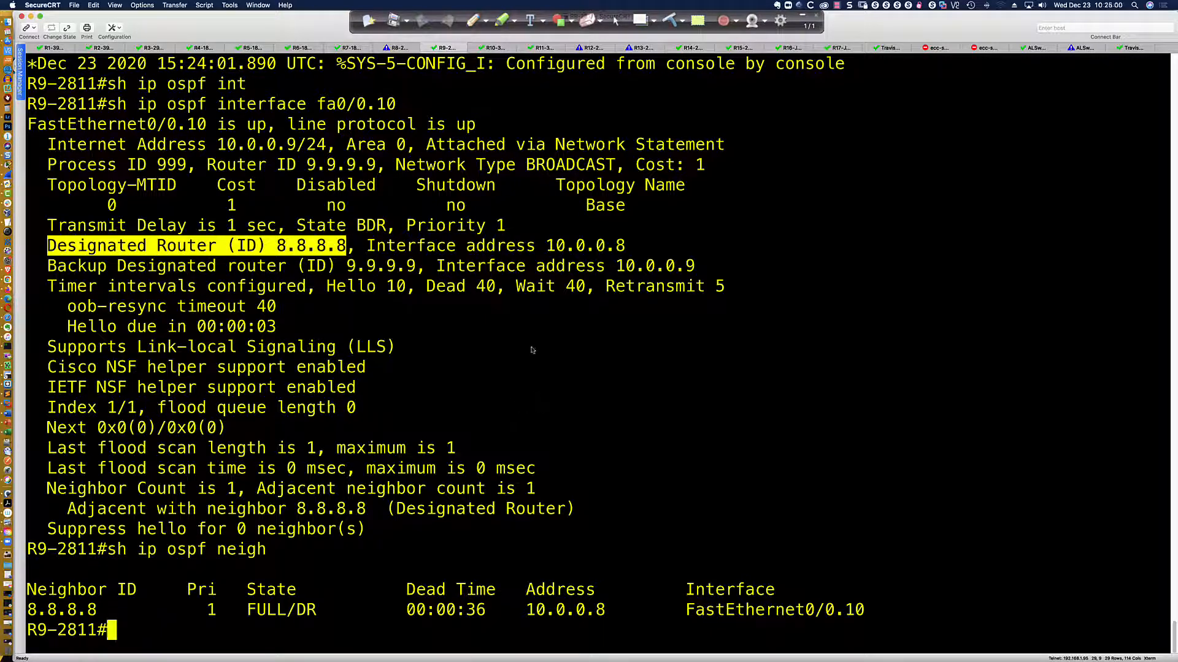
# - Switch to the R8 console session, bring up its prompt and enter privileged EXEC mode with en
pyautogui.scroll(1, 392, 81)
pyautogui.click(398, 48)
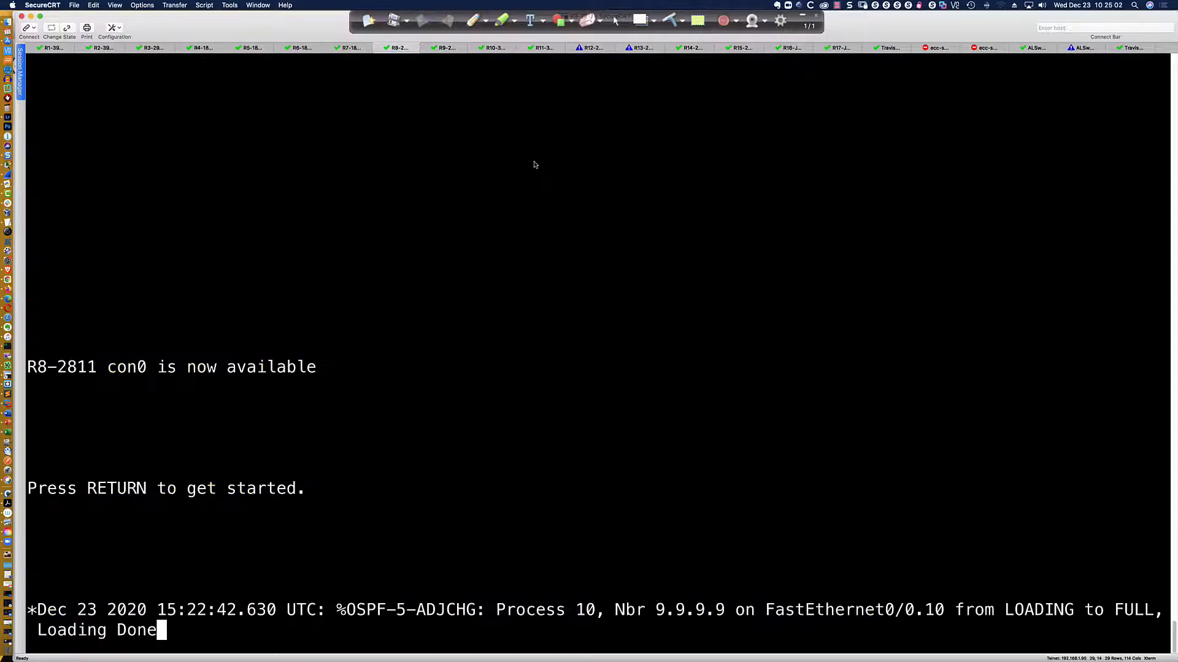
pyautogui.press('Return')
pyautogui.press('Return')
pyautogui.press('Return')
pyautogui.press('Return')
pyautogui.press('Return')
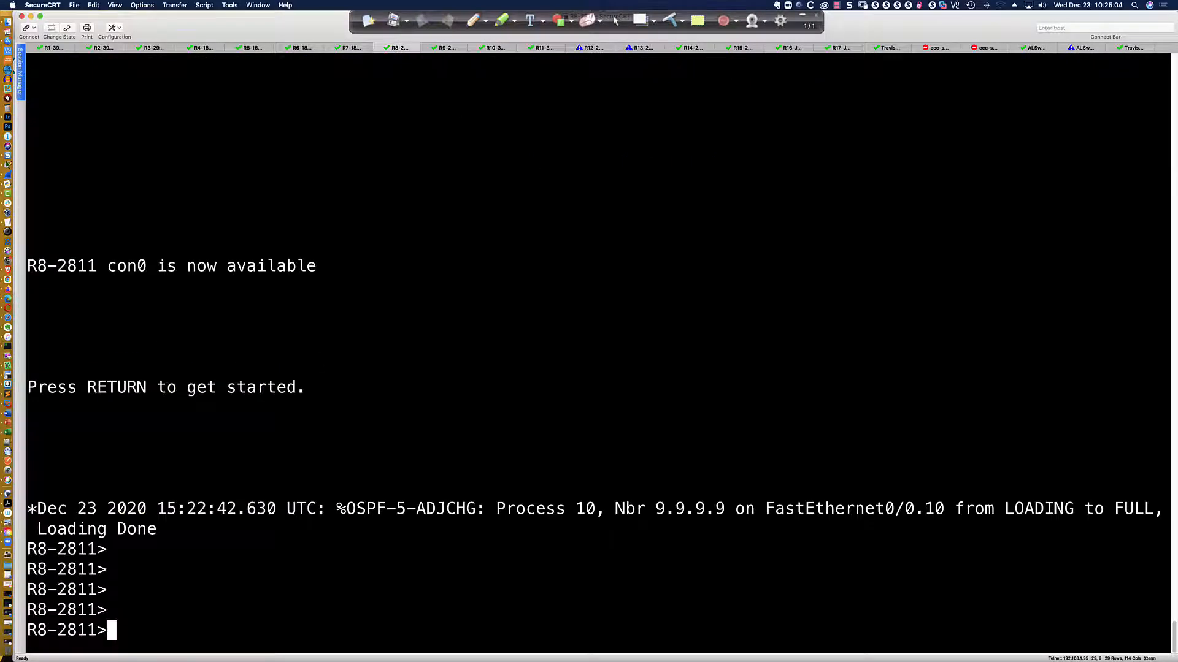
pyautogui.write('en')
pyautogui.press('Return')
# - List R8's OSPF neighbors with sh ip ospf neigh, correcting the mistyped sh ip osp fneigh
pyautogui.write('sh ip osp fneigh')
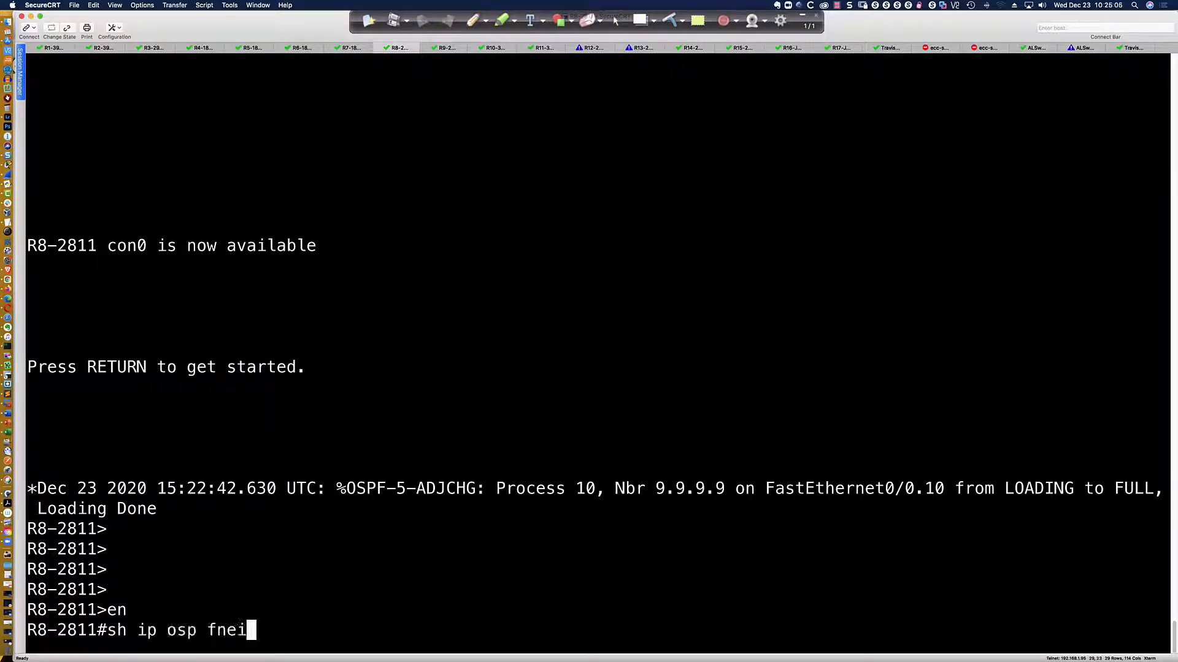
pyautogui.press('Return')
pyautogui.press('Up')
pyautogui.press('BackSpace')
pyautogui.press('BackSpace')
pyautogui.press('BackSpace')
pyautogui.press('BackSpace')
pyautogui.press('BackSpace')
pyautogui.press('BackSpace')
pyautogui.press('BackSpace')
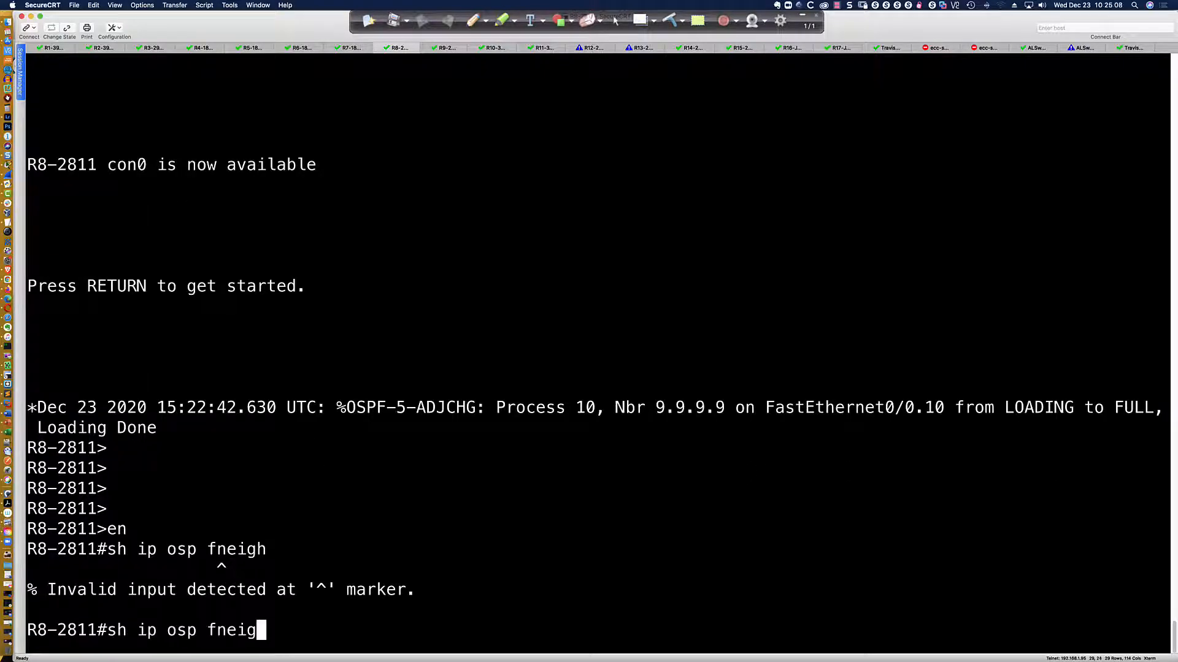
pyautogui.write('f neigh')
pyautogui.press('Return')
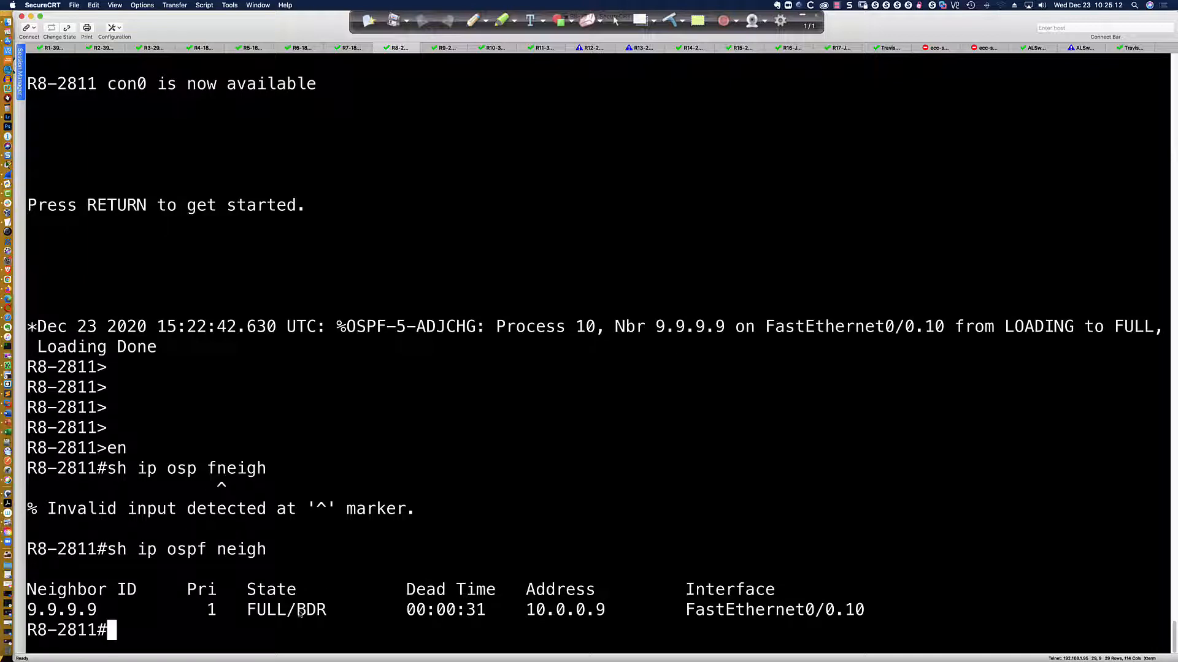
# - Highlight the neighbor's role in R8's neighbor table, then its ID, priority and state together, and clear the selection
pyautogui.moveTo(296, 610); pyautogui.dragTo(328, 611)
pyautogui.moveTo(39, 610); pyautogui.dragTo(337, 616)
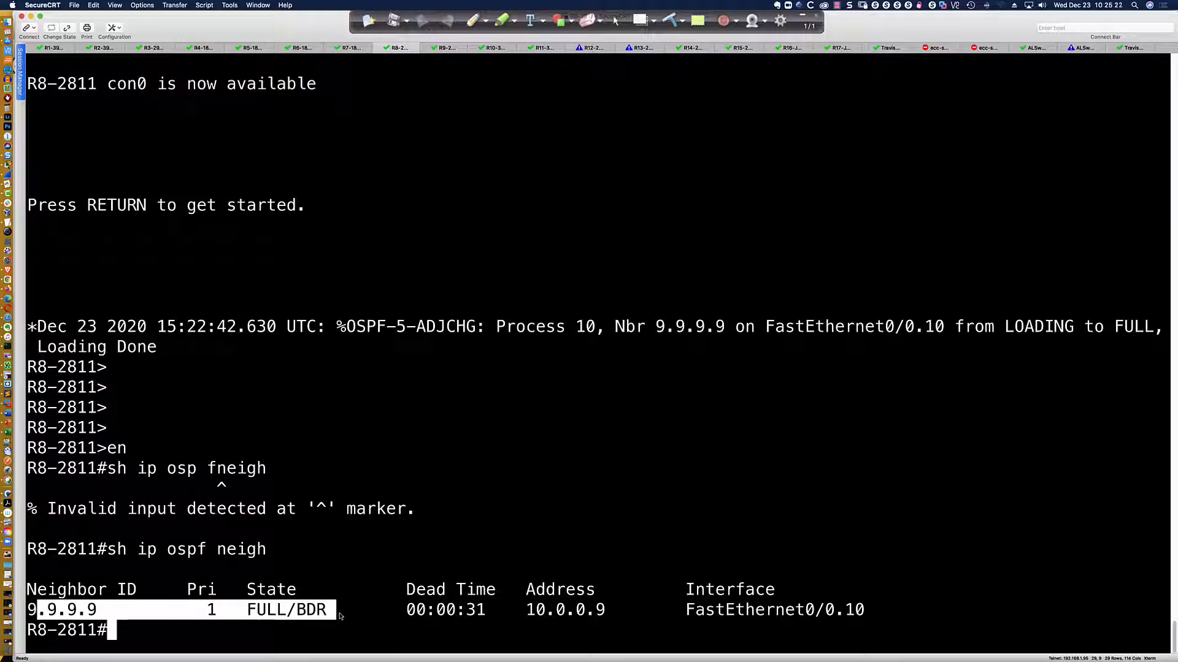
pyautogui.click(341, 616)
# - Display R8's OSPF details for FastEthernet0/0.10 with sh ip ospf int fa0/0.10
pyautogui.write('s')
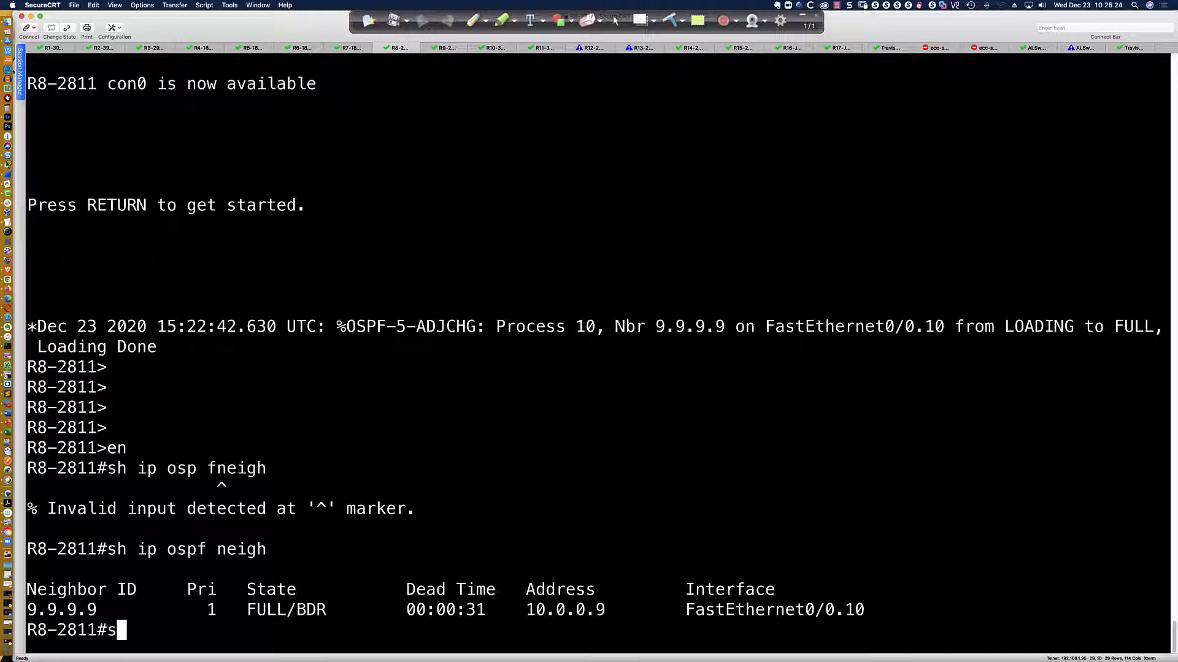
pyautogui.write('h ip ospf ')
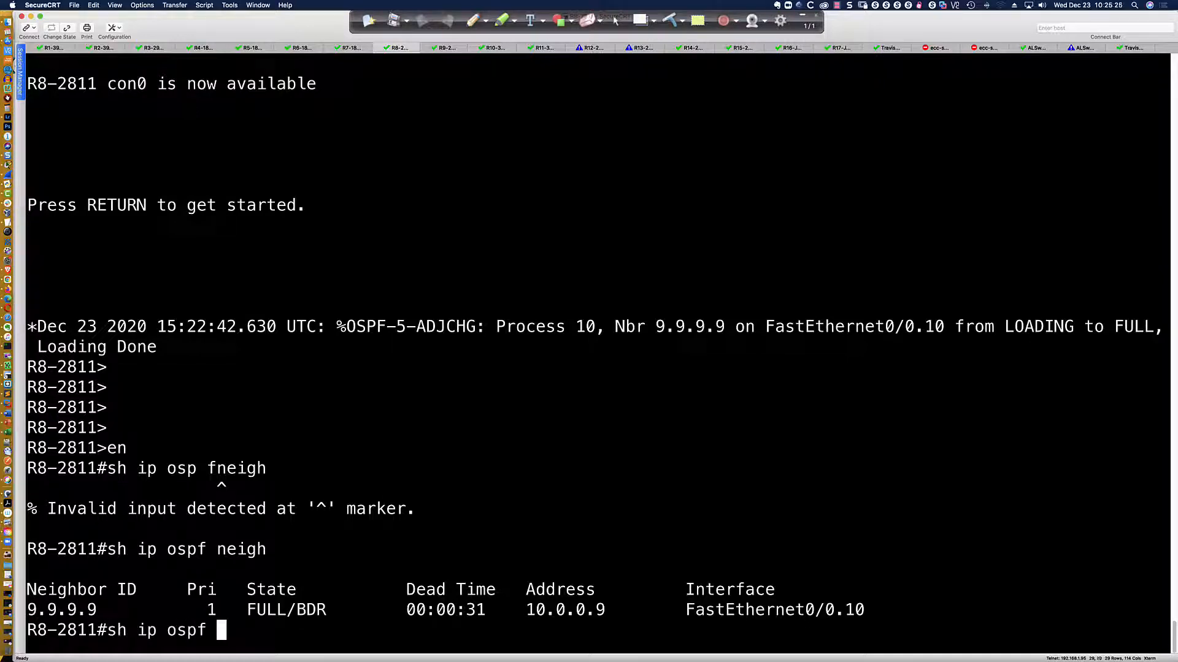
pyautogui.write('int fa0/0.10')
pyautogui.press('Return')
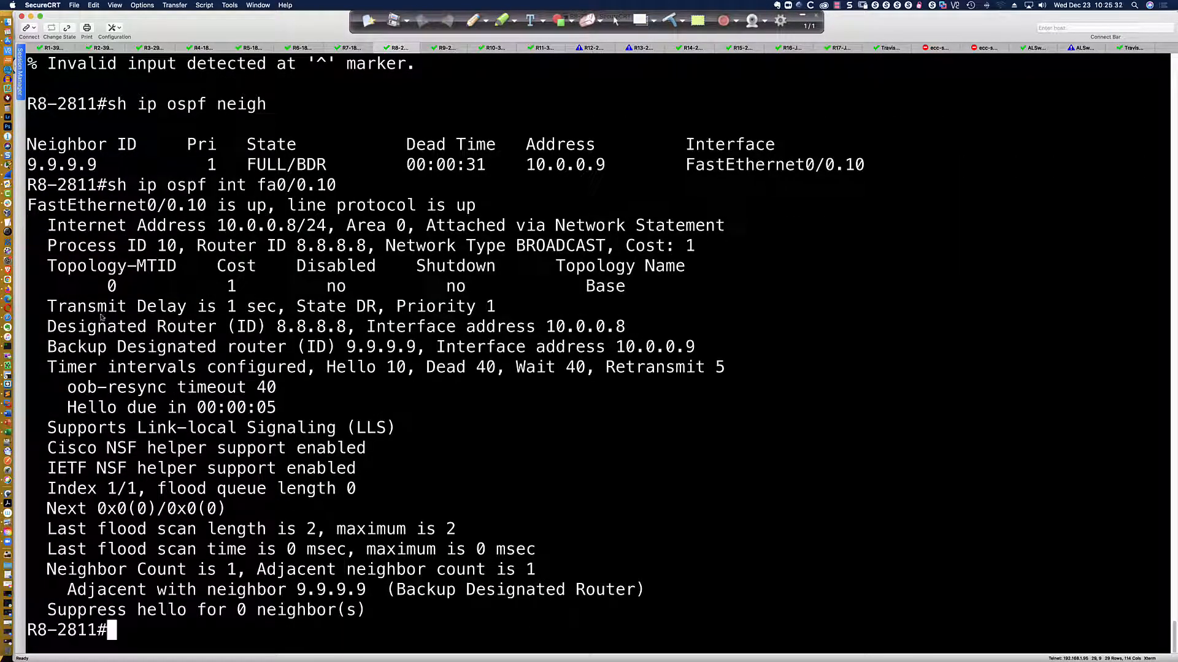
# - Highlight the Designated Router and Backup Designated Router IDs in R8's interface output, then clear the selection
pyautogui.moveTo(48, 328); pyautogui.dragTo(349, 333)
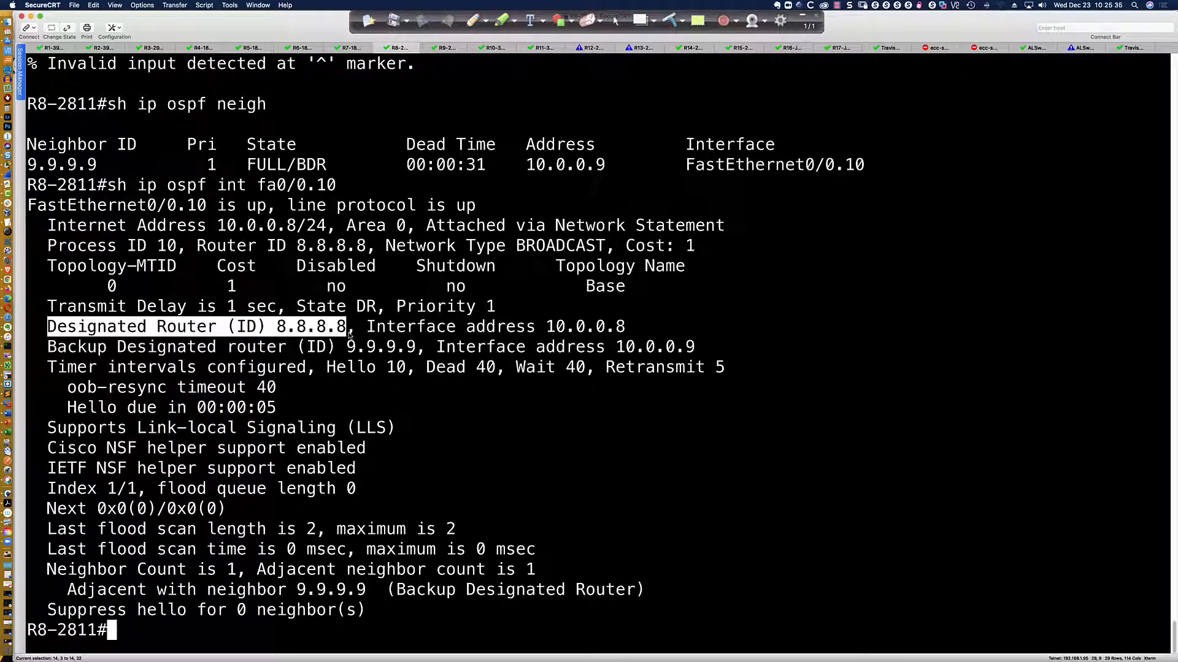
pyautogui.moveTo(48, 348); pyautogui.dragTo(416, 351)
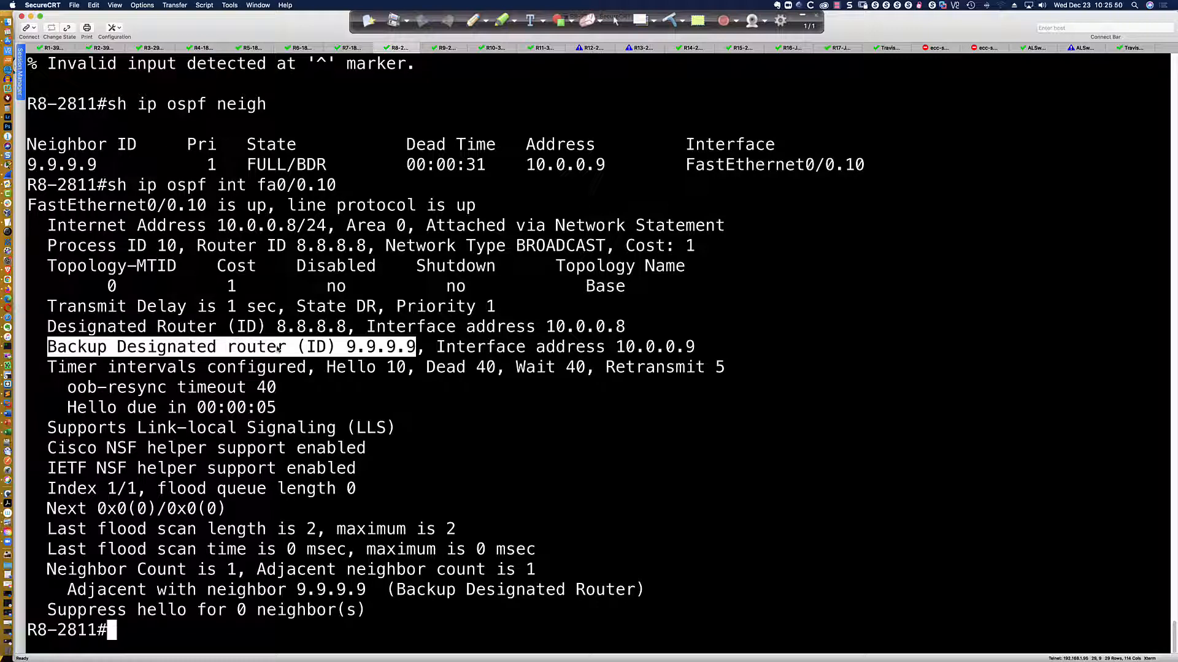
pyautogui.click(558, 474)
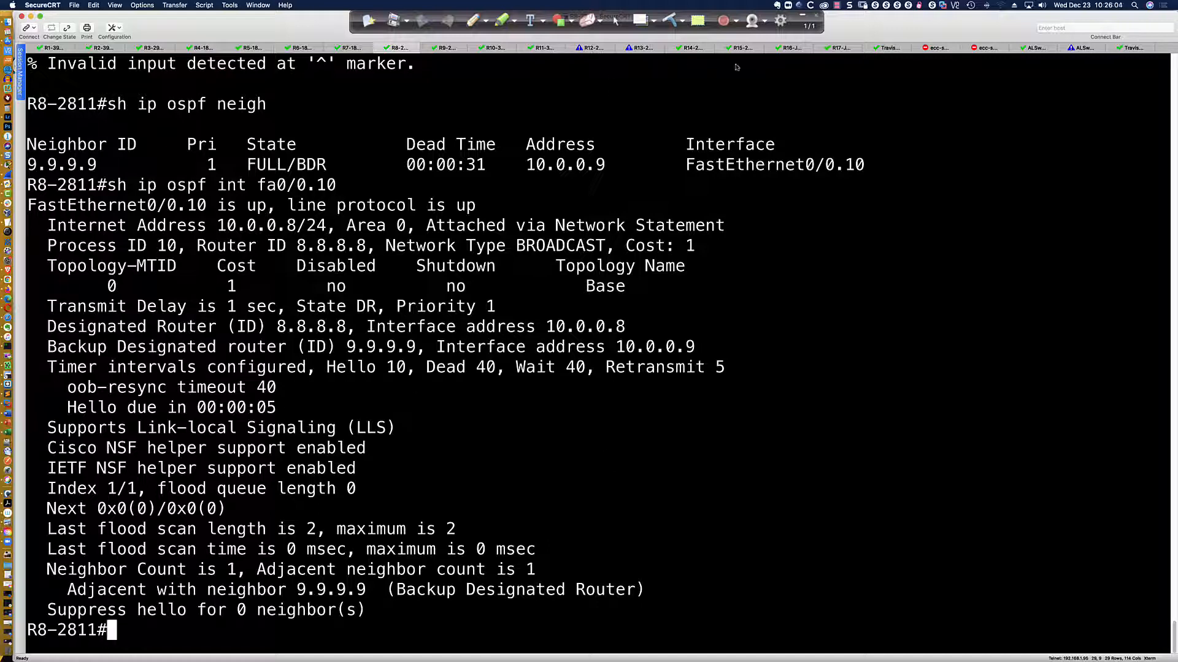
# - Switch back to the R9 console session and bring up fresh prompt lines
pyautogui.click(444, 48)
pyautogui.click(846, 209)
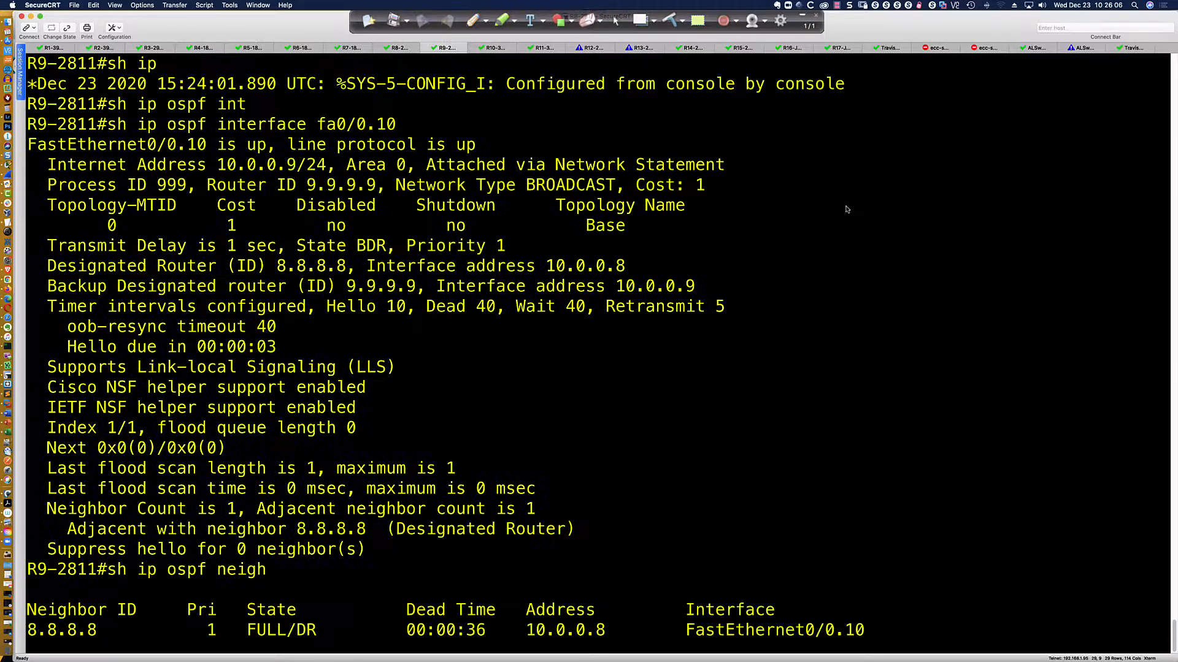
pyautogui.press('Return')
pyautogui.press('Return')
pyautogui.press('Return')
pyautogui.press('Return')
pyautogui.press('Return')
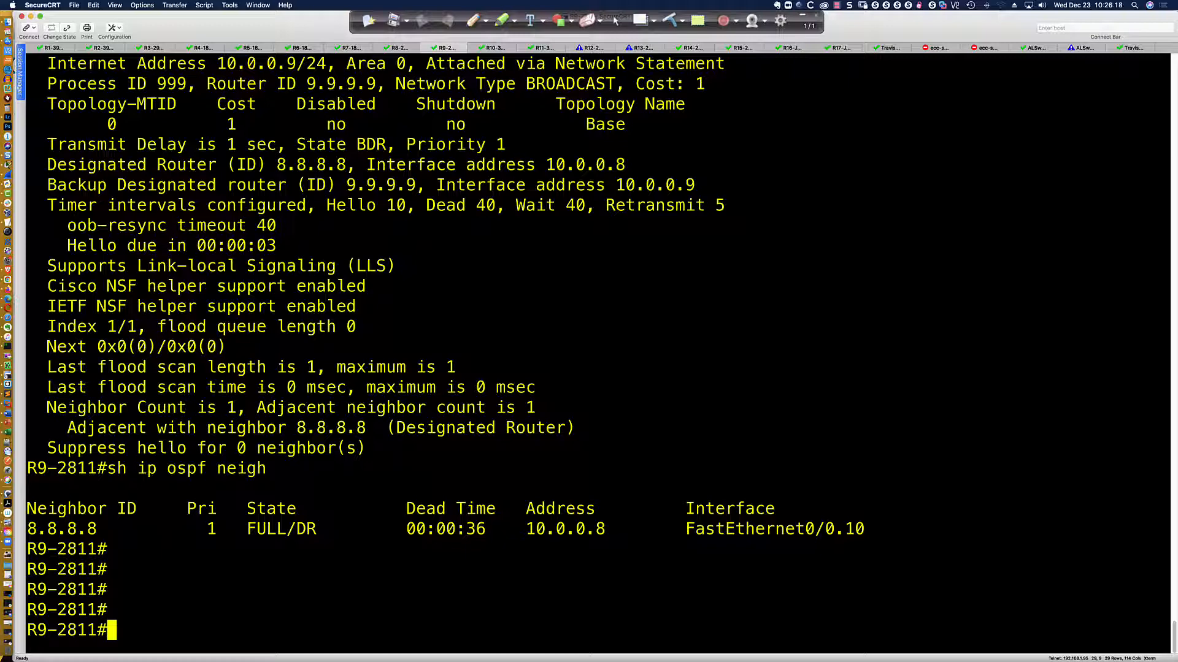
# - Enter global configuration mode on R9 and open subinterface fa0/0.10 for configuration
pyautogui.write('conf t')
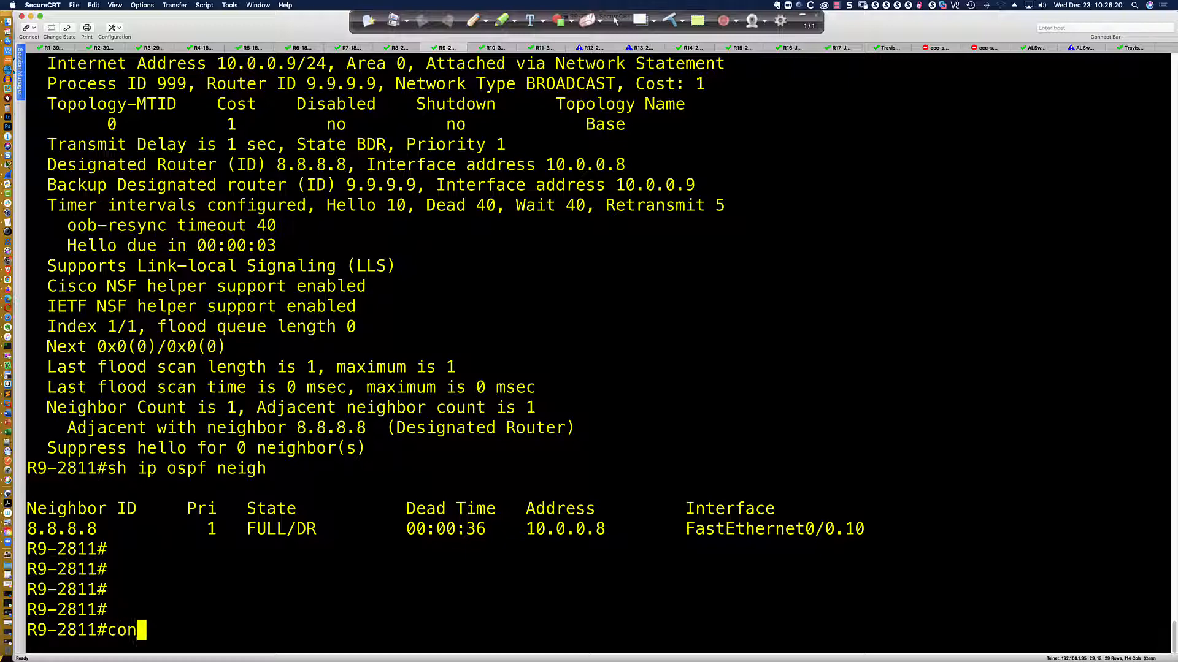
pyautogui.press('Return')
pyautogui.write('int fa0o')
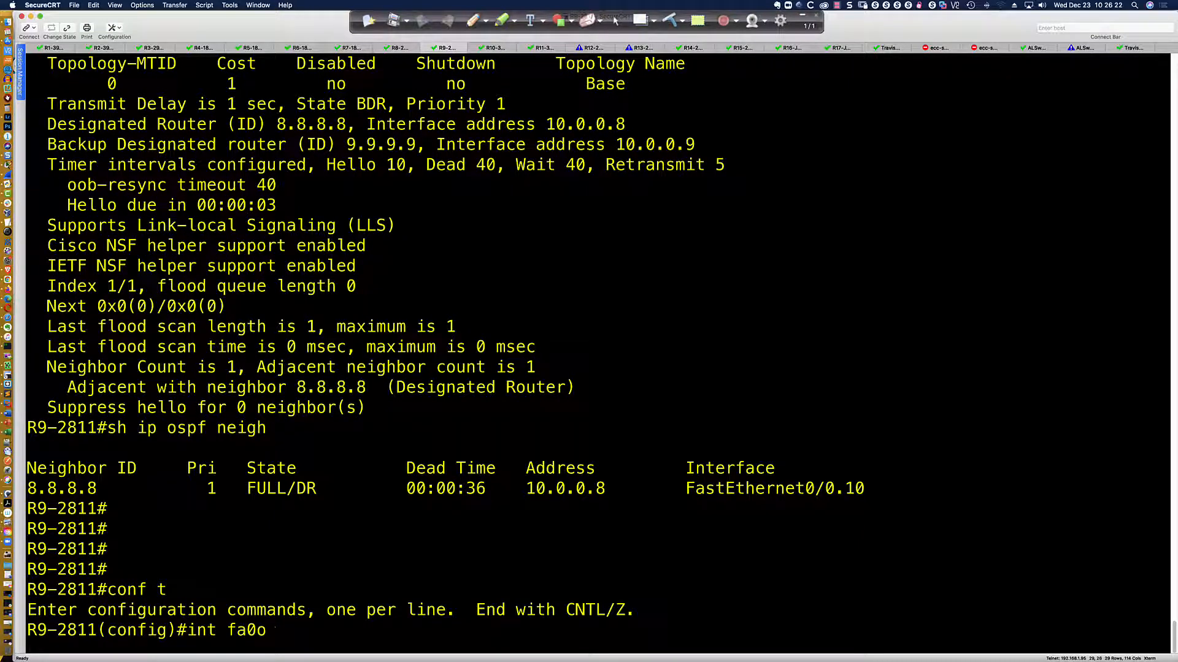
pyautogui.press('BackSpace')
pyautogui.write('/0.10')
pyautogui.press('Return')
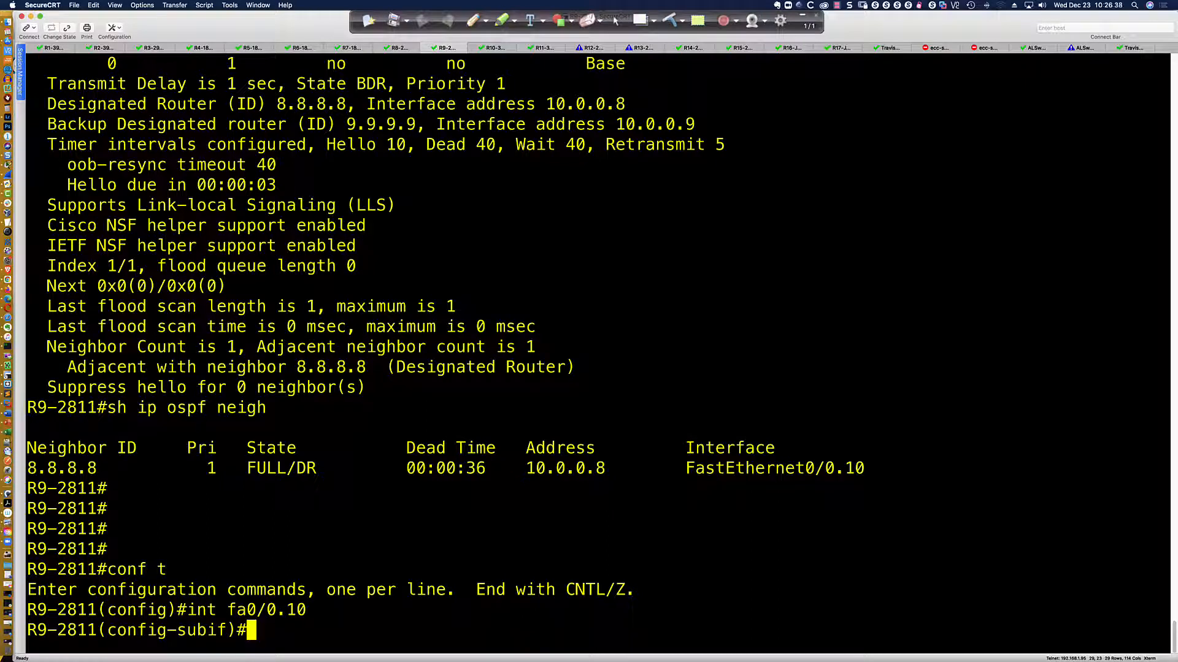
pyautogui.write('iip ospf pri')
pyautogui.press('Tab')
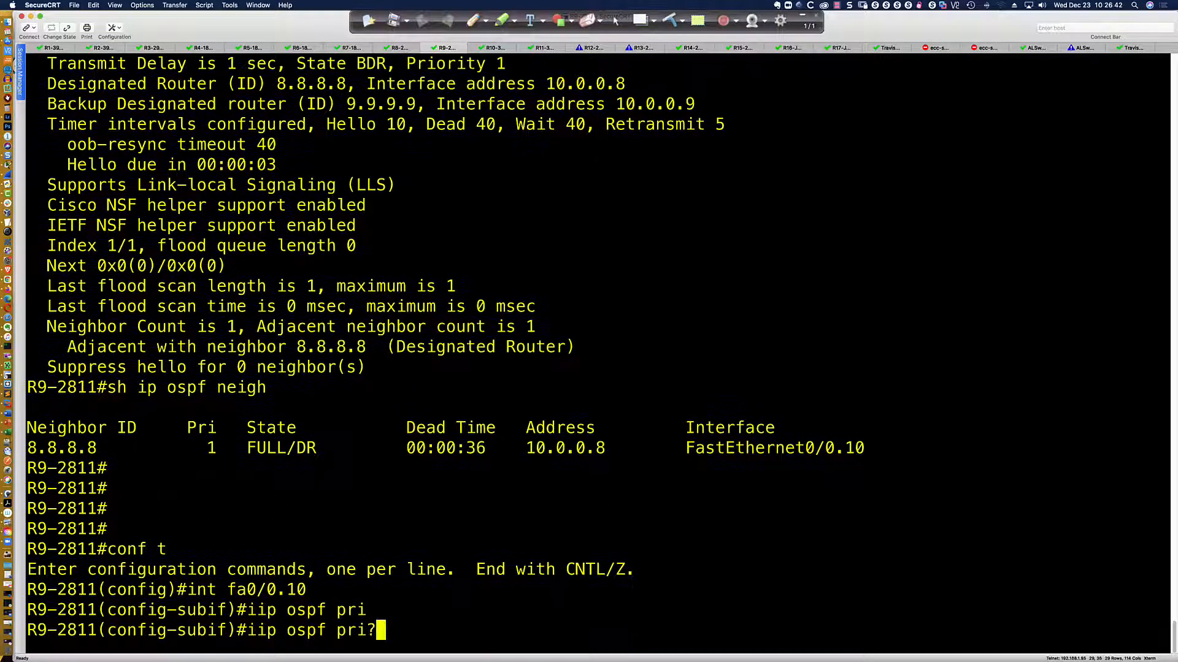
pyautogui.write('?')
pyautogui.press('BackSpace')
pyautogui.press('BackSpace')
pyautogui.press('BackSpace')
pyautogui.press('BackSpace')
pyautogui.press('BackSpace')
pyautogui.press('BackSpace')
pyautogui.press('BackSpace')
pyautogui.press('BackSpace')
pyautogui.press('BackSpace')
pyautogui.press('BackSpace')
pyautogui.press('BackSpace')
pyautogui.press('BackSpace')
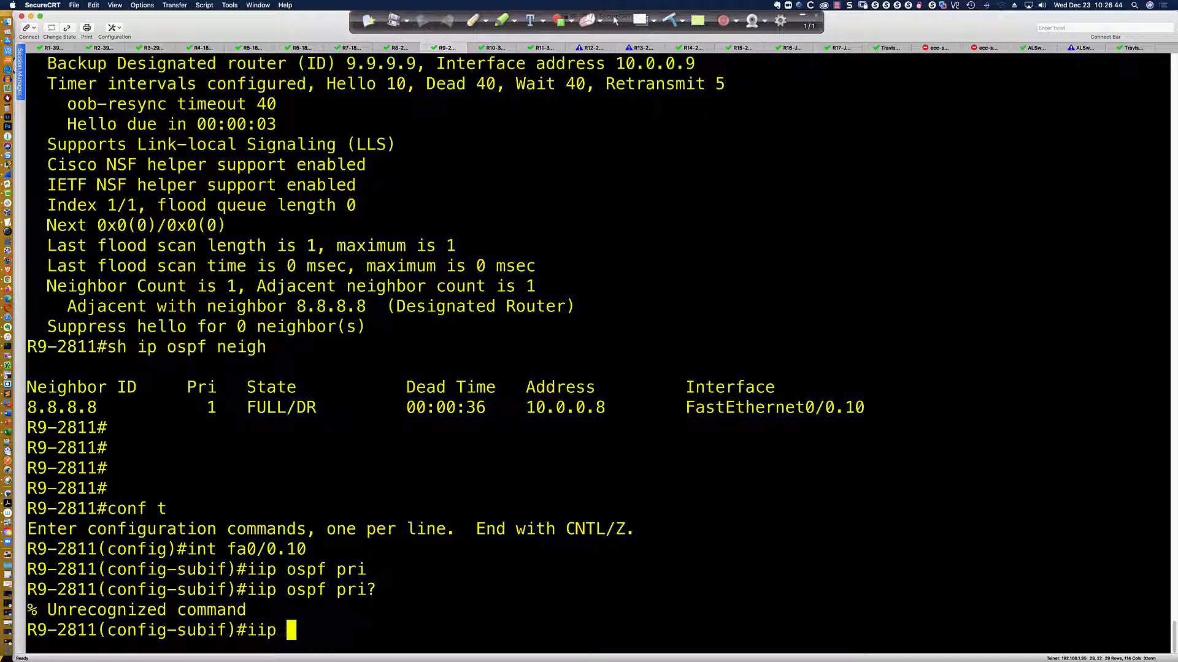
# - List the values accepted by the ip ospf priority command on R9's subinterface fa0/0.10
pyautogui.write('ip ospf pri')
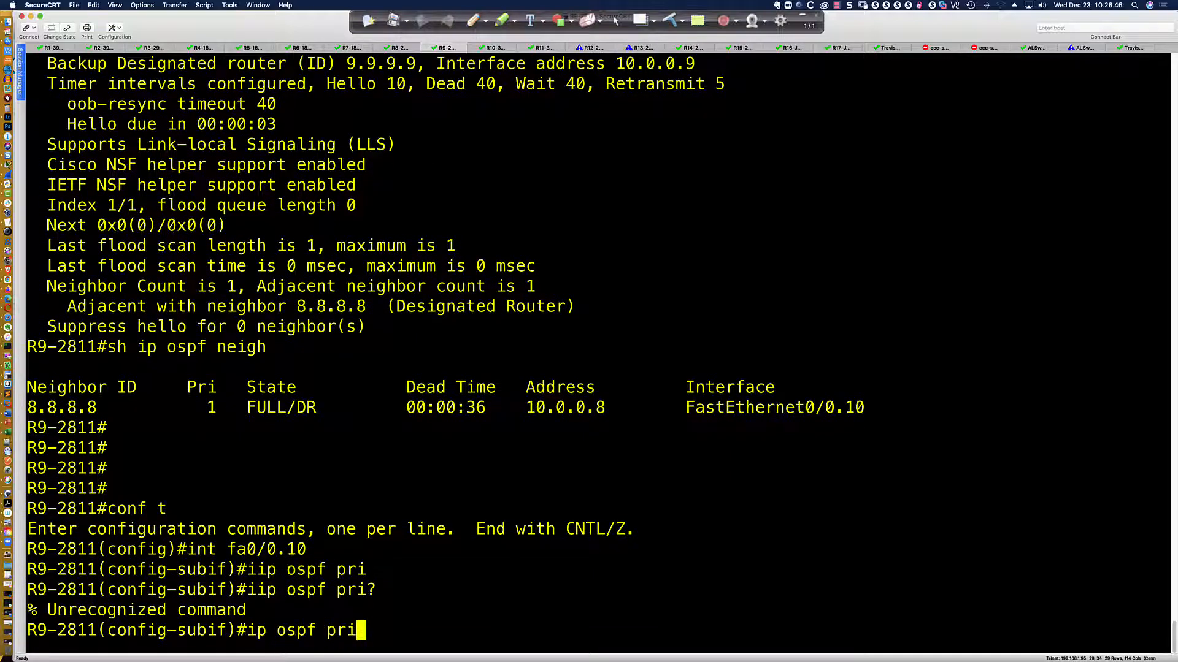
pyautogui.press('Tab')
pyautogui.write('?')
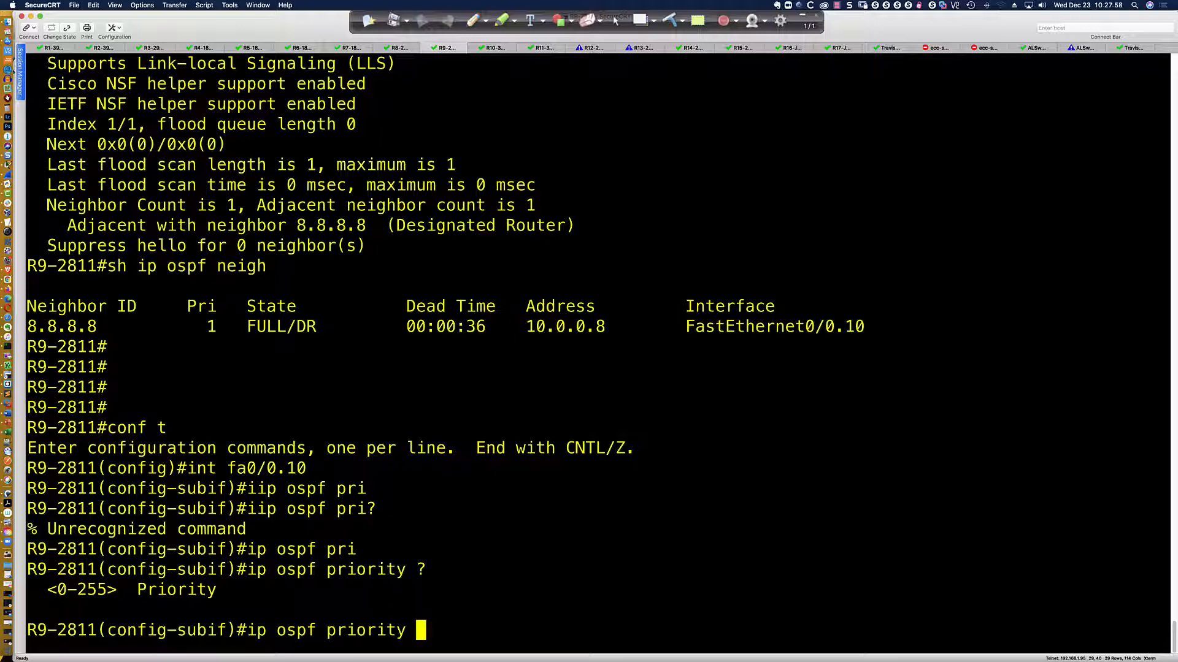
# - Highlight the Wait timer in R9's earlier OSPF interface output, then return to the current prompt
pyautogui.scroll(5, 514, 213)
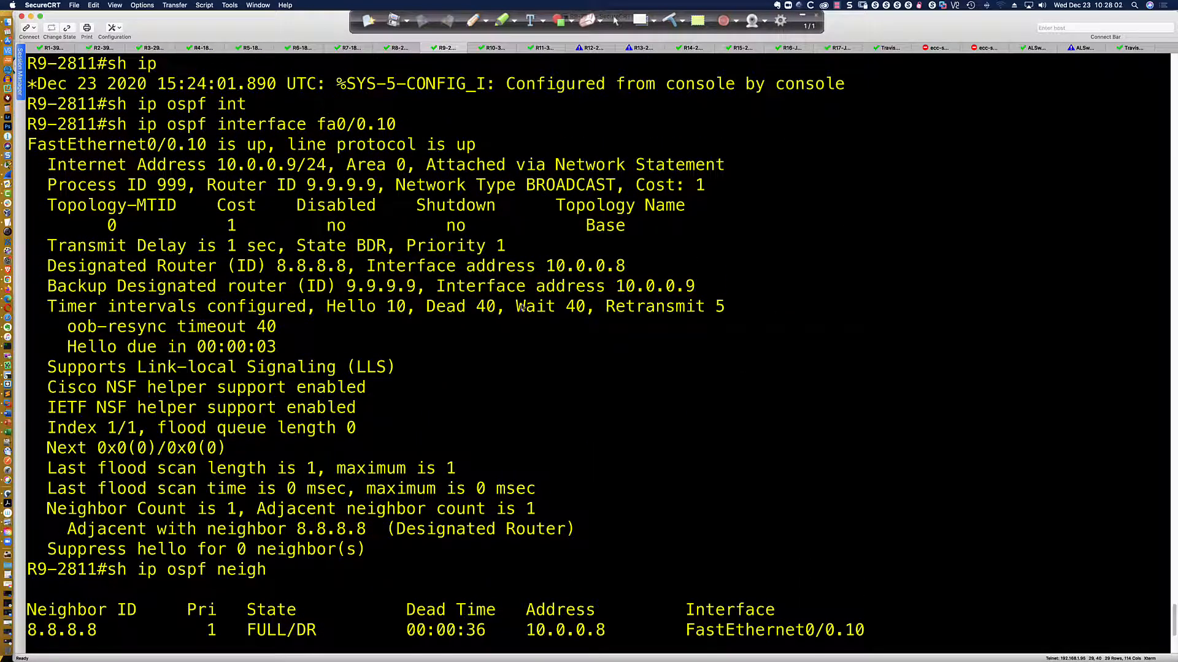
pyautogui.moveTo(516, 307); pyautogui.dragTo(584, 311)
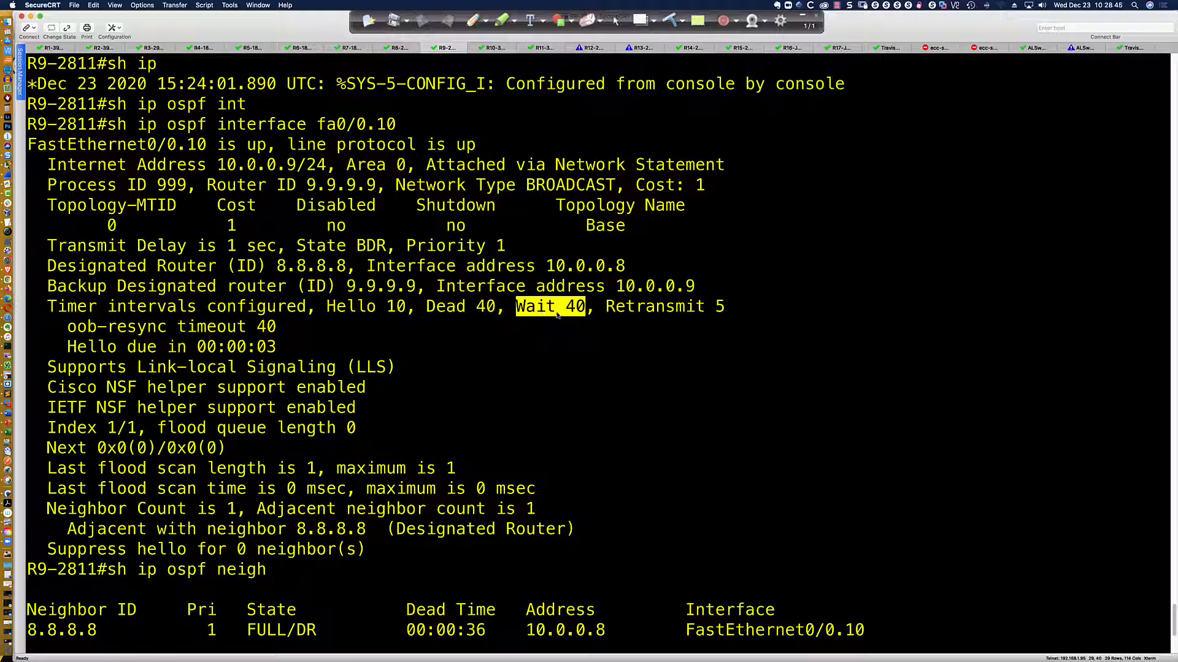
pyautogui.scroll(-5, 557, 316)
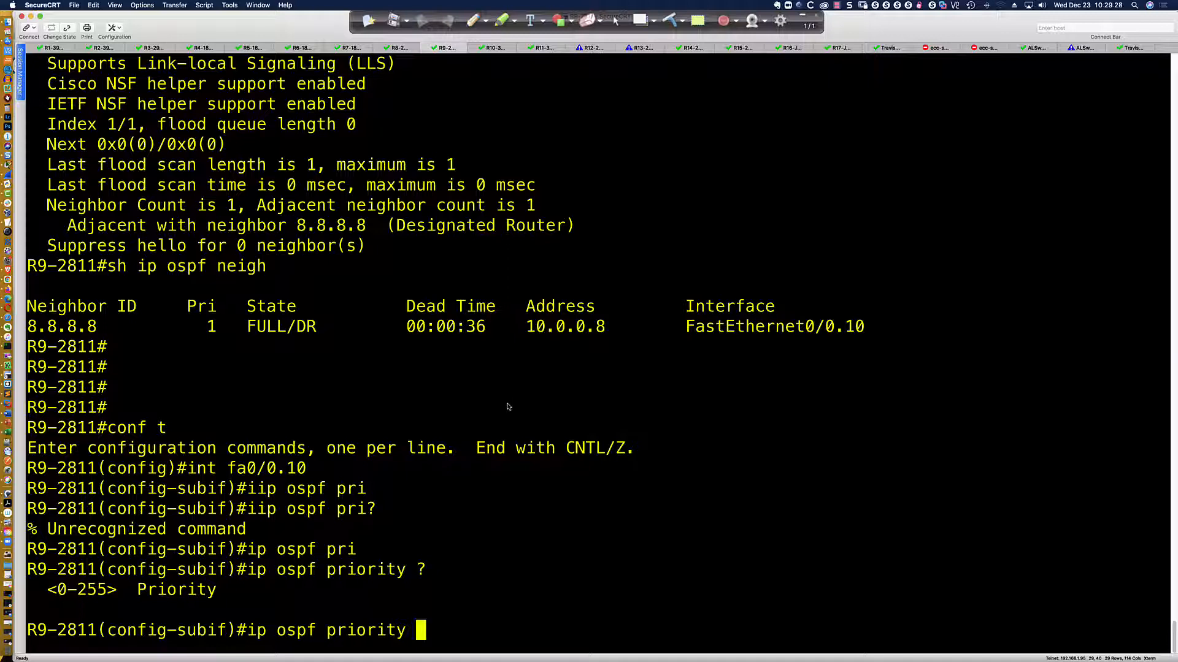
# - Set the OSPF priority of R9's fa0/0.10 to 255 and exit configuration mode to fresh prompt lines
pyautogui.write('255')
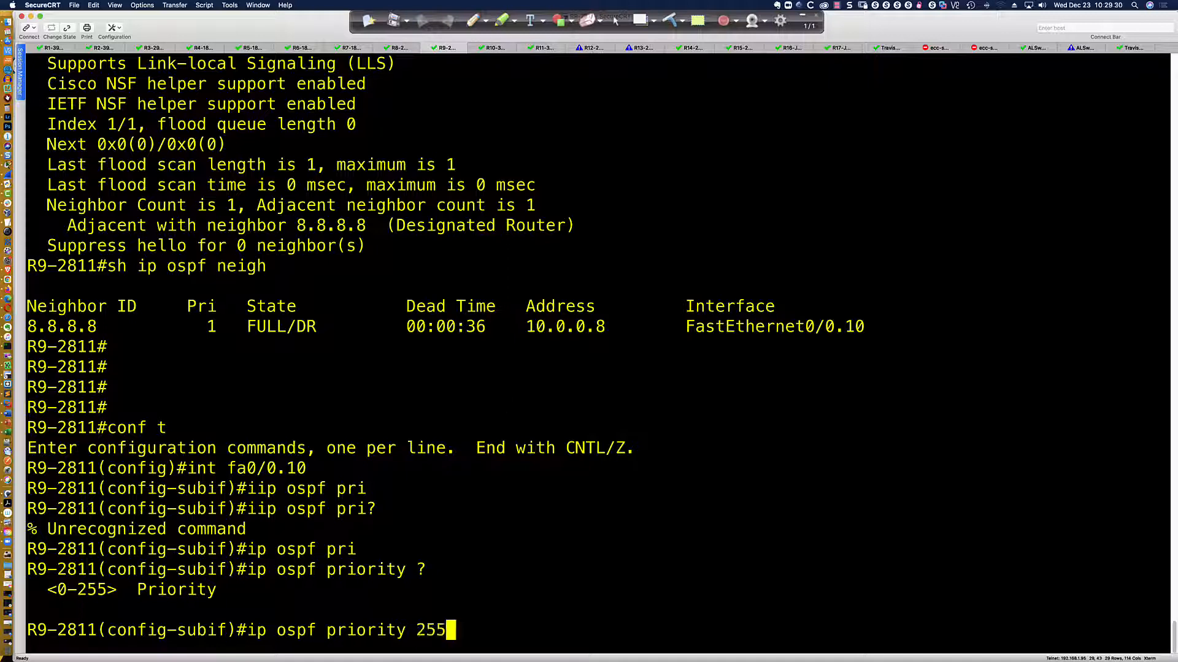
pyautogui.press('Return')
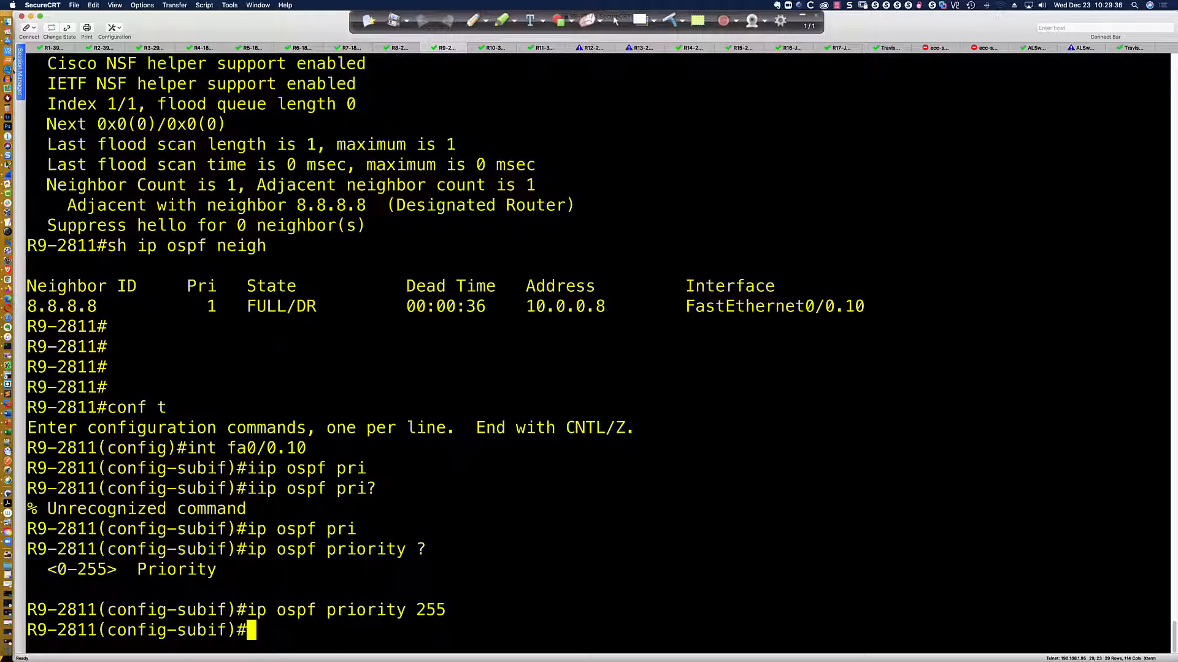
pyautogui.write('end')
pyautogui.press('Return')
pyautogui.press('Return')
pyautogui.press('Return')
pyautogui.press('Return')
pyautogui.press('Return')
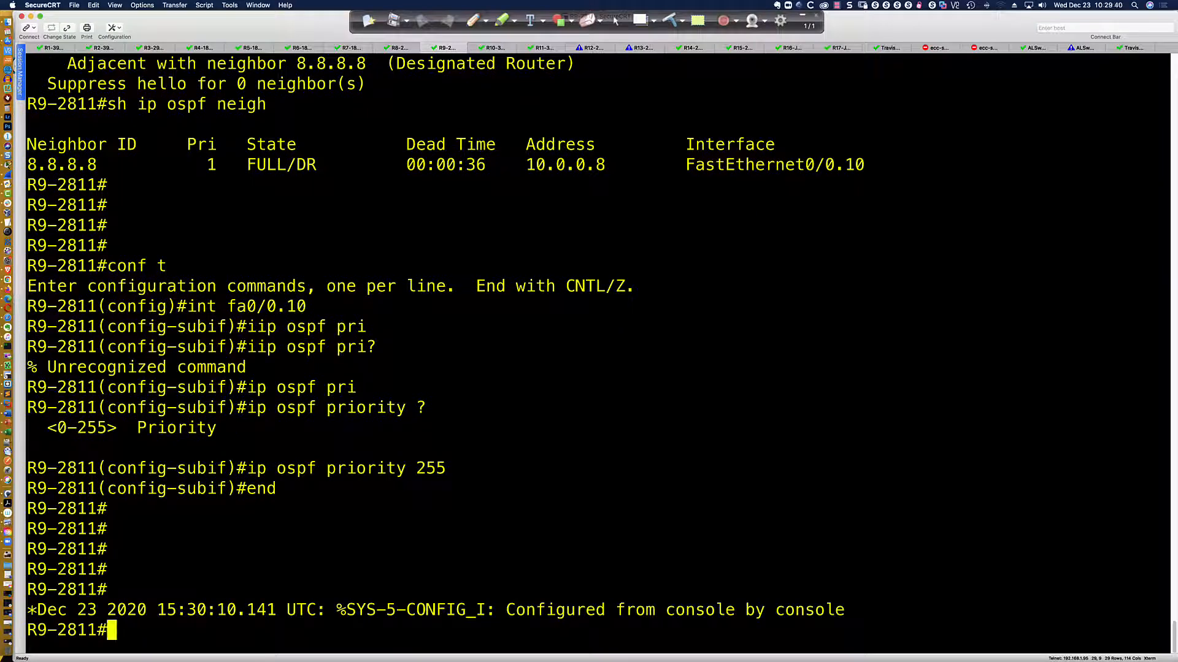
# - Display R9's OSPF details with sh ip ospf interface fa0/0.10 and highlight the Designated Router ID
pyautogui.press('Up')
pyautogui.press('Up')
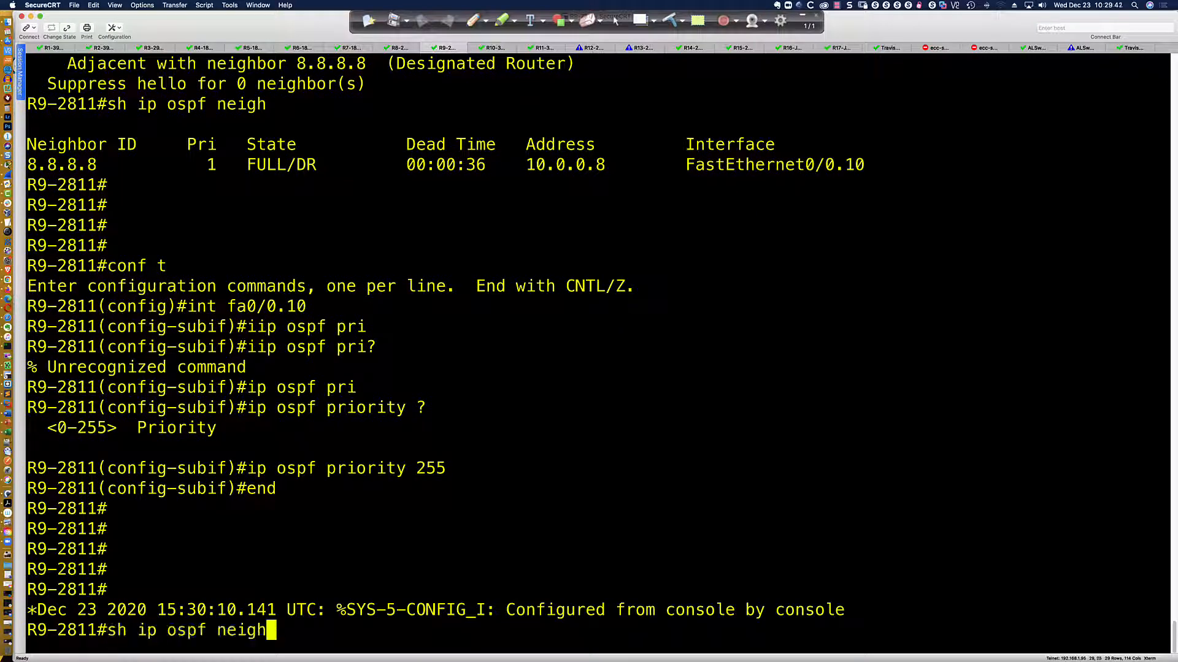
pyautogui.press('BackSpace')
pyautogui.press('BackSpace')
pyautogui.press('BackSpace')
pyautogui.press('BackSpace')
pyautogui.press('BackSpace')
pyautogui.write('interface fa0/0.10')
pyautogui.press('Return')
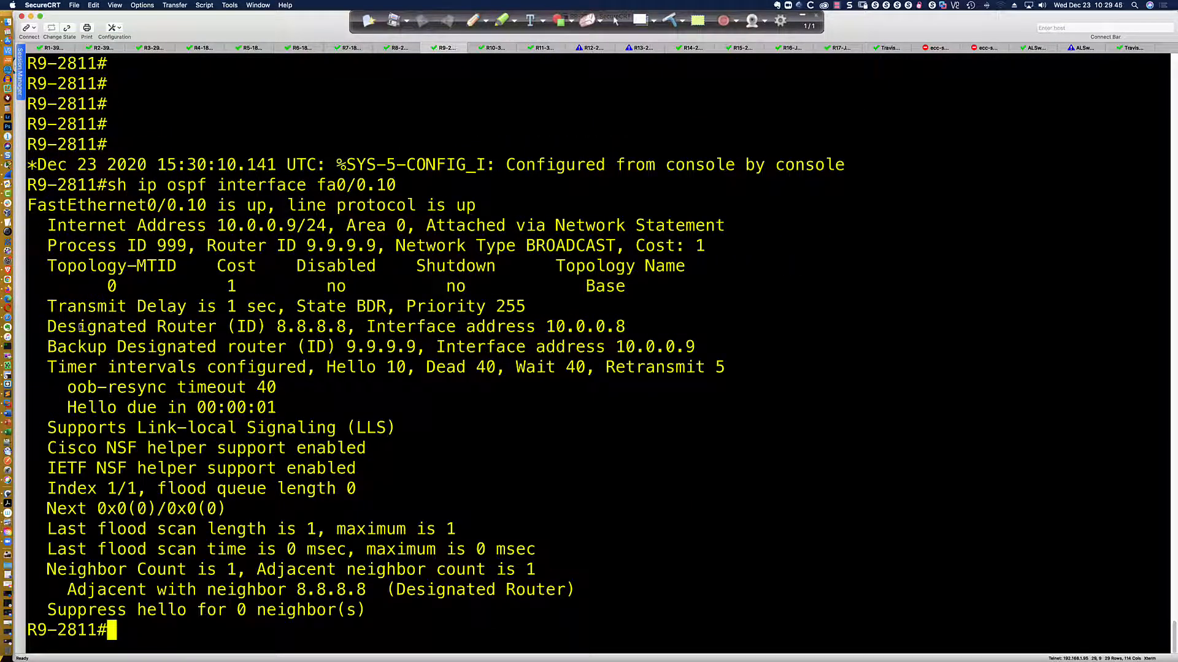
pyautogui.moveTo(47, 327); pyautogui.dragTo(353, 331)
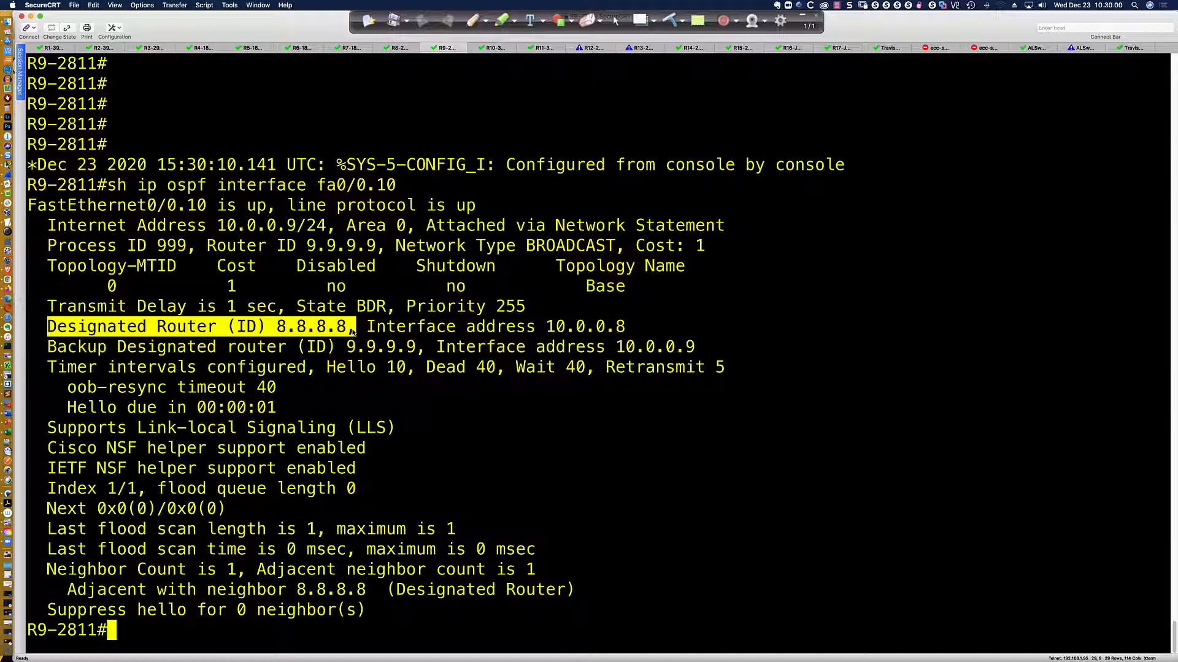
pyautogui.click(414, 389)
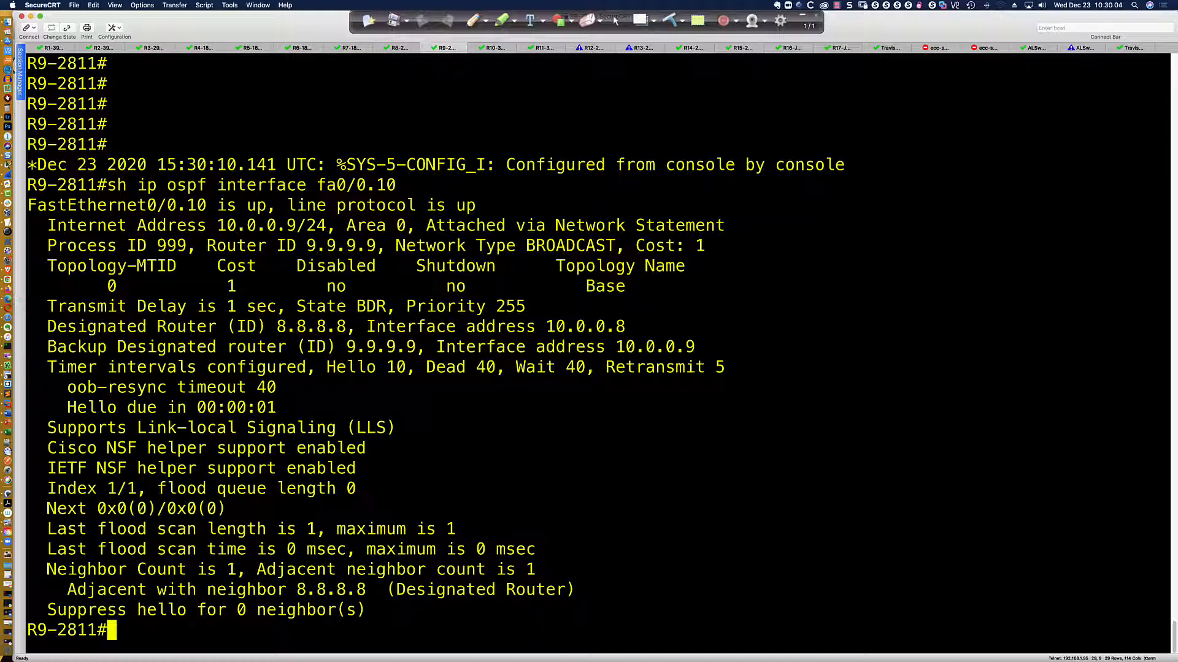
# - Display R9's OSPF neighbors with sh ip ospf neigh and highlight the neighbor's DR role
pyautogui.write('sh ip ospf neigh')
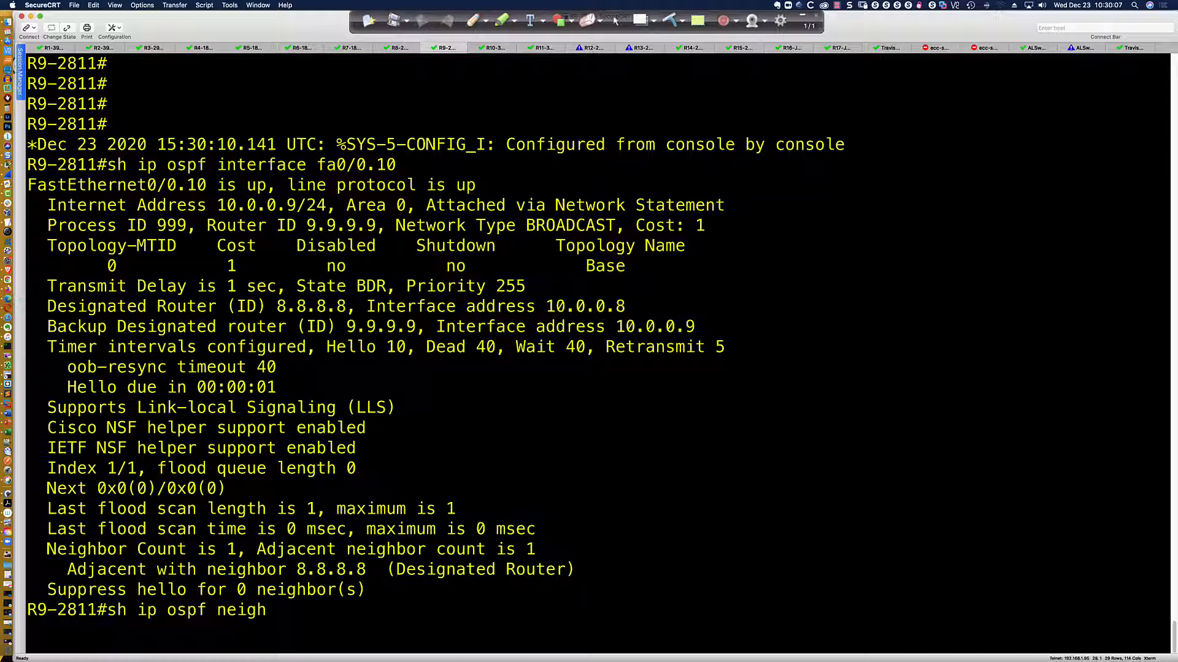
pyautogui.press('Return')
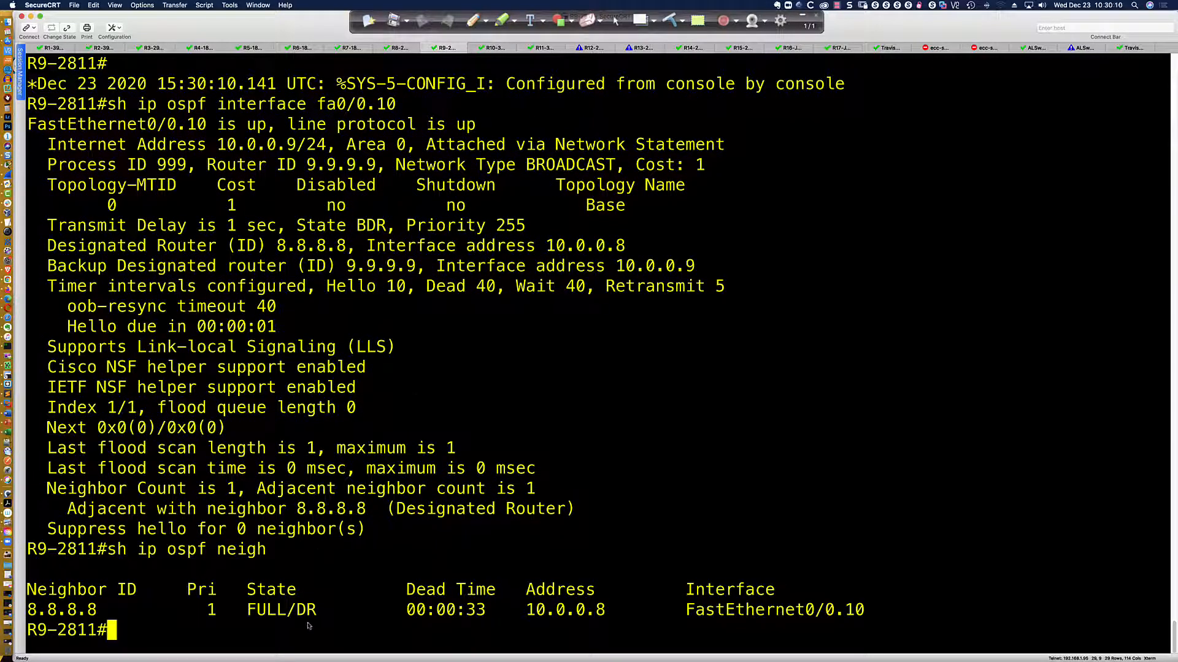
pyautogui.moveTo(297, 611); pyautogui.dragTo(314, 614)
pyautogui.click(319, 614)
# - In the R8 session, open OSPF process 10 for configuration and display the running configuration's router ospf section
pyautogui.click(399, 48)
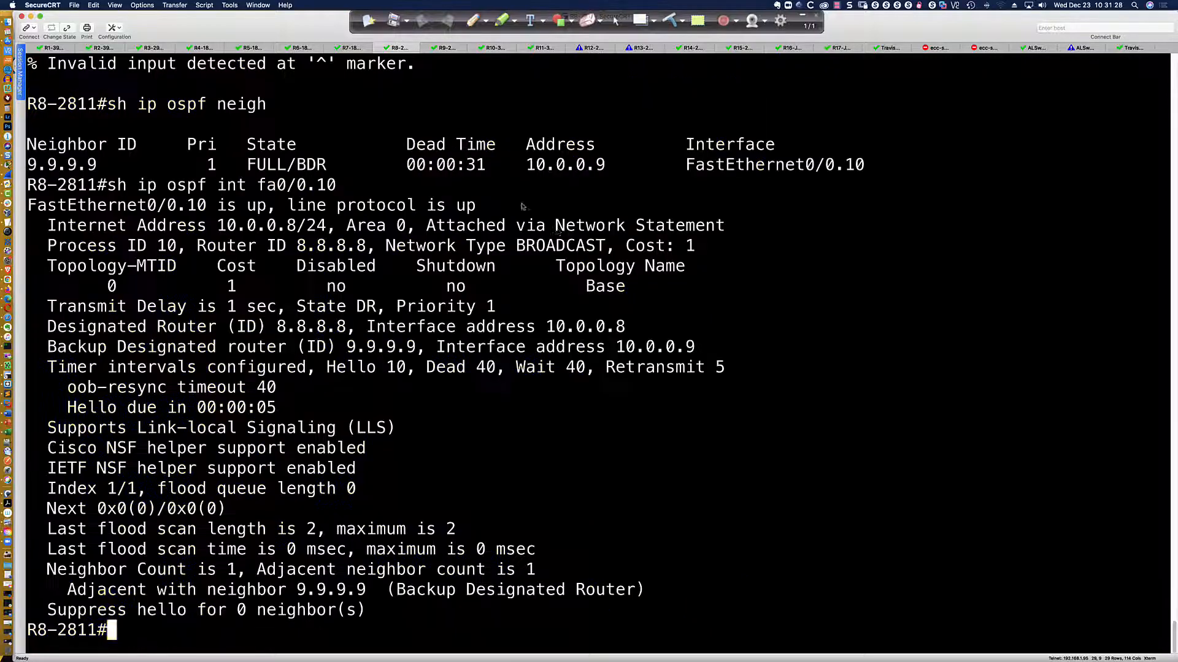
pyautogui.write('conf t')
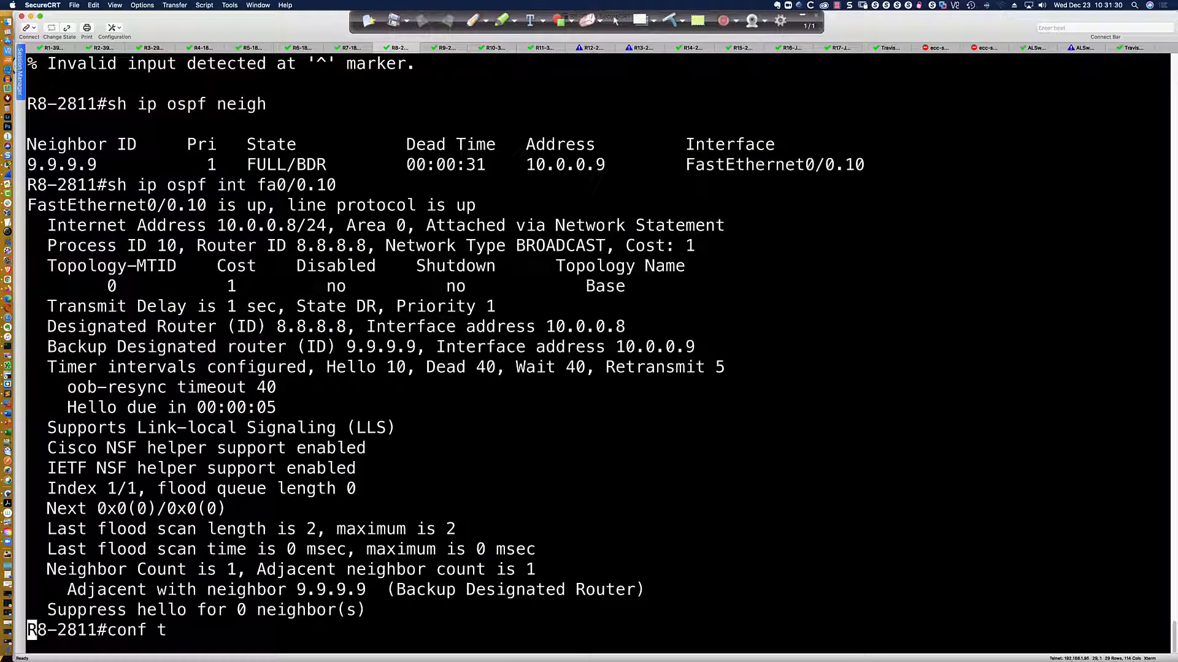
pyautogui.press('Return')
pyautogui.write('router ospf 10')
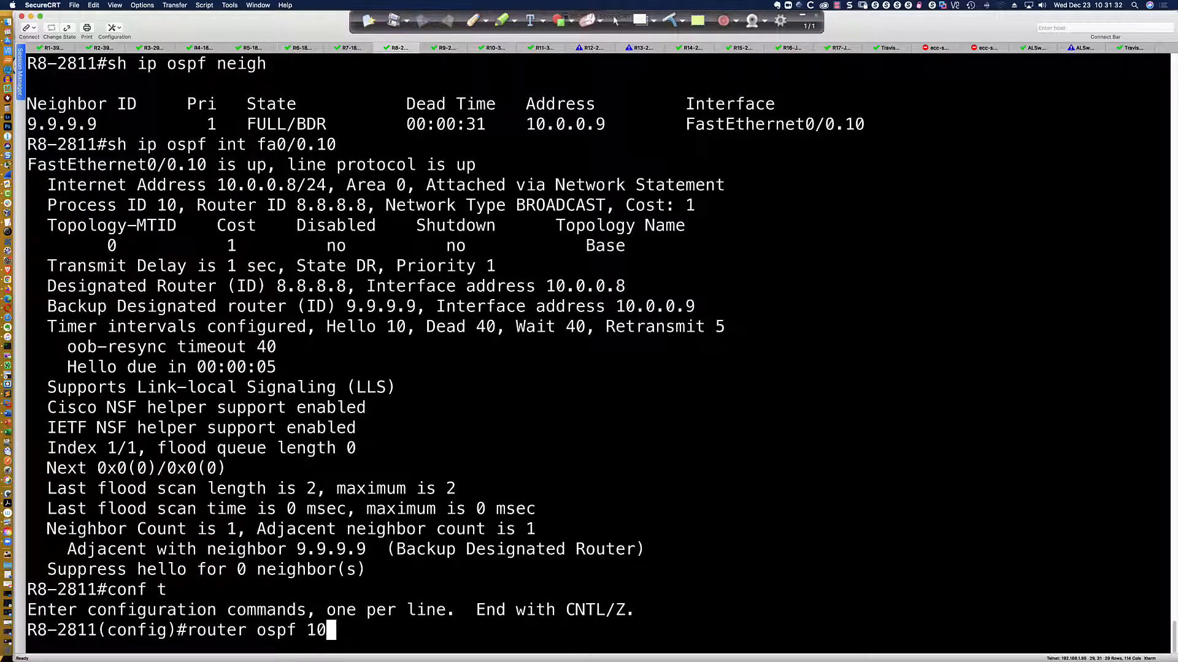
pyautogui.press('Return')
pyautogui.write('do sh run ')
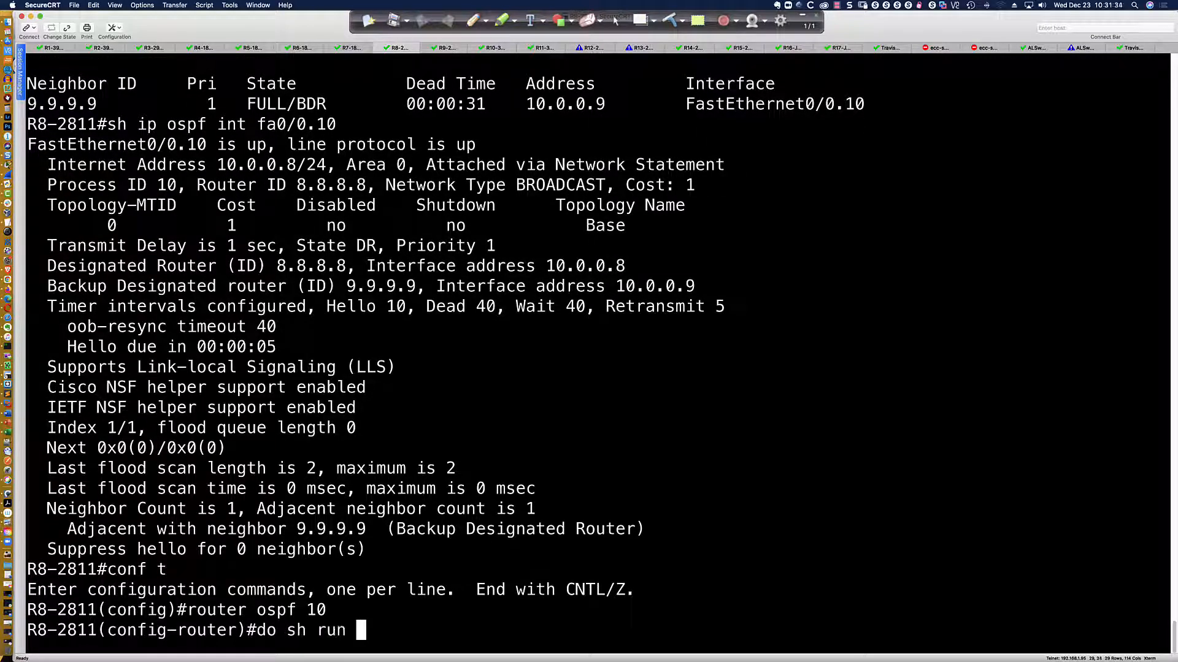
pyautogui.write('| sec router ospf')
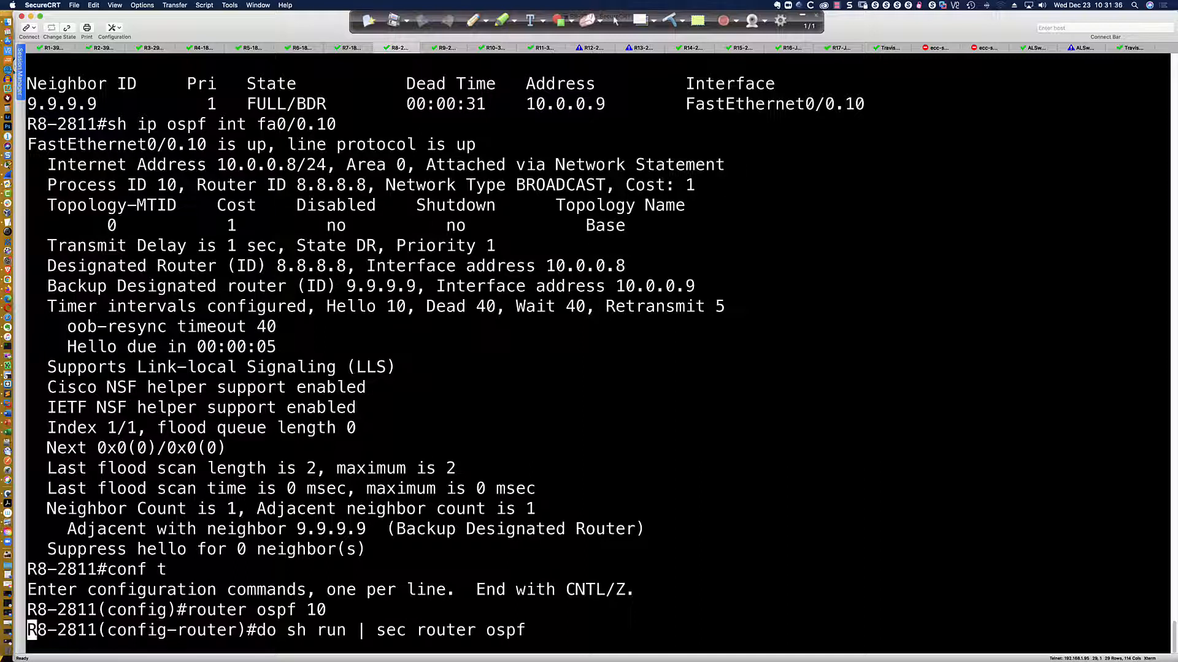
pyautogui.press('Return')
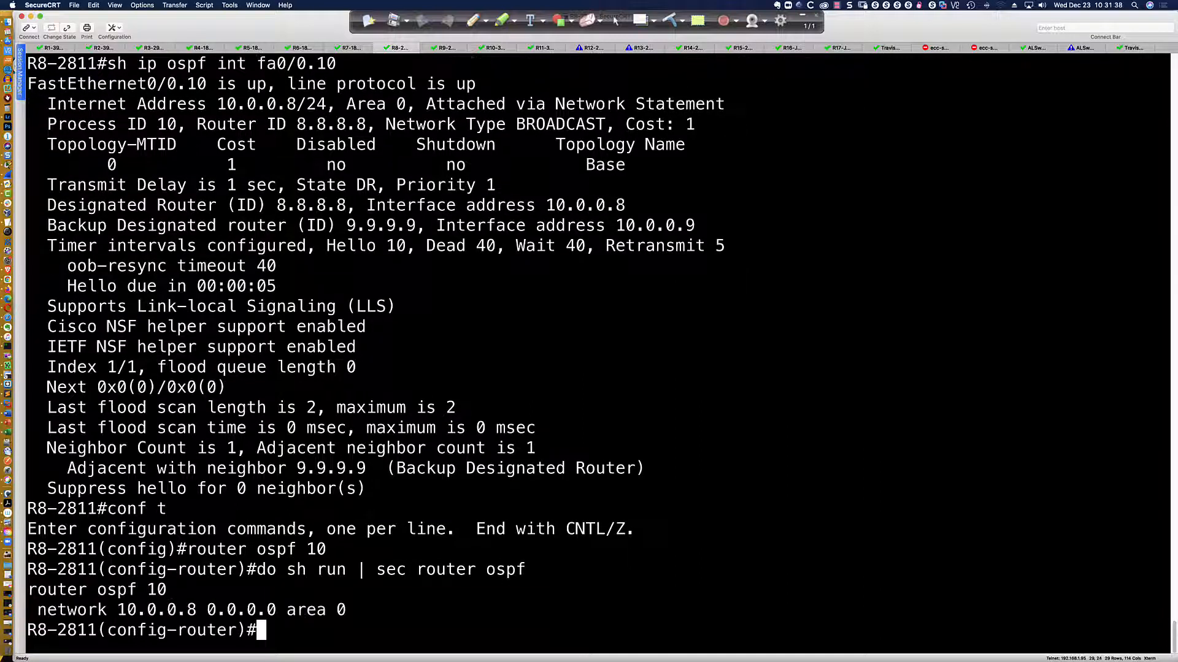
# - Set R8's OSPF router ID to 0.0.0.8
pyautogui.write('route')
pyautogui.press('Tab')
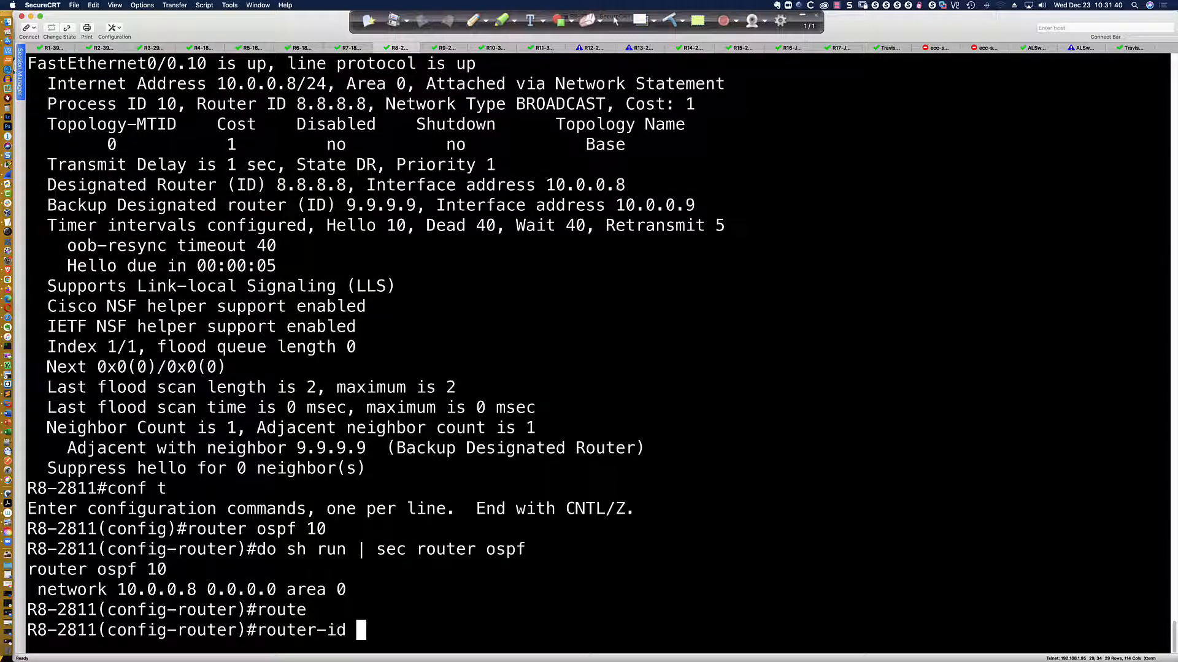
pyautogui.write('0.0.0.8')
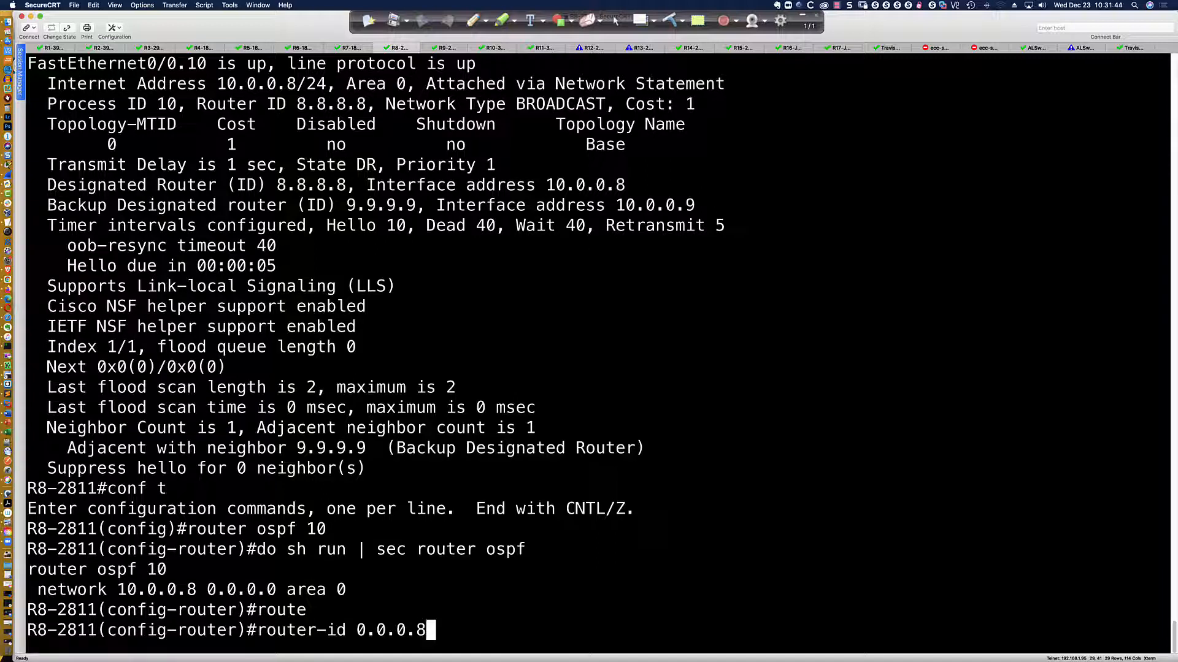
pyautogui.press('Return')
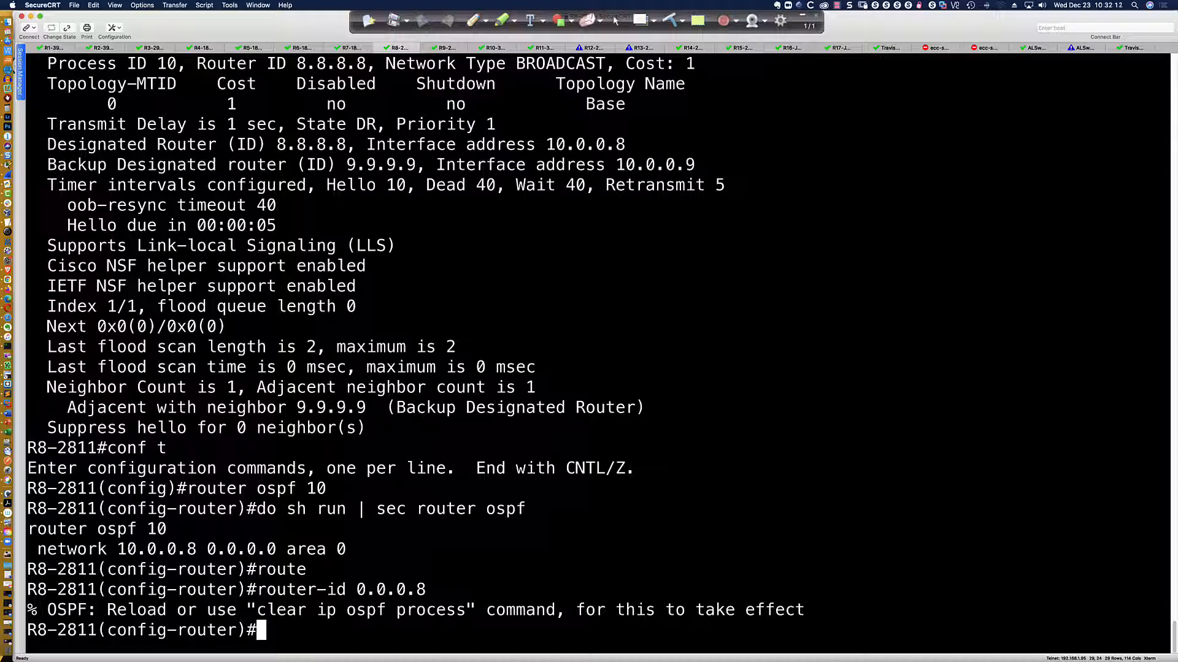
# - Reset all OSPF processes on R8 with do clear ip ospf proc, answering y to the confirmation
pyautogui.write('do clear ip')
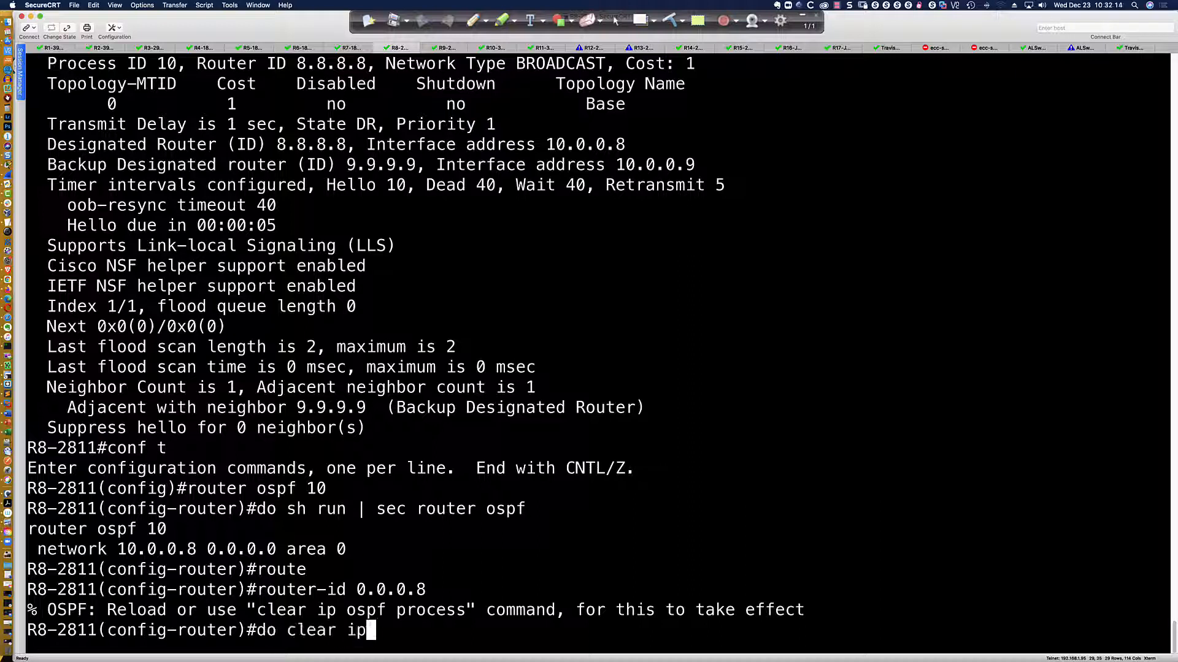
pyautogui.write(' ospf proc')
pyautogui.press('Return')
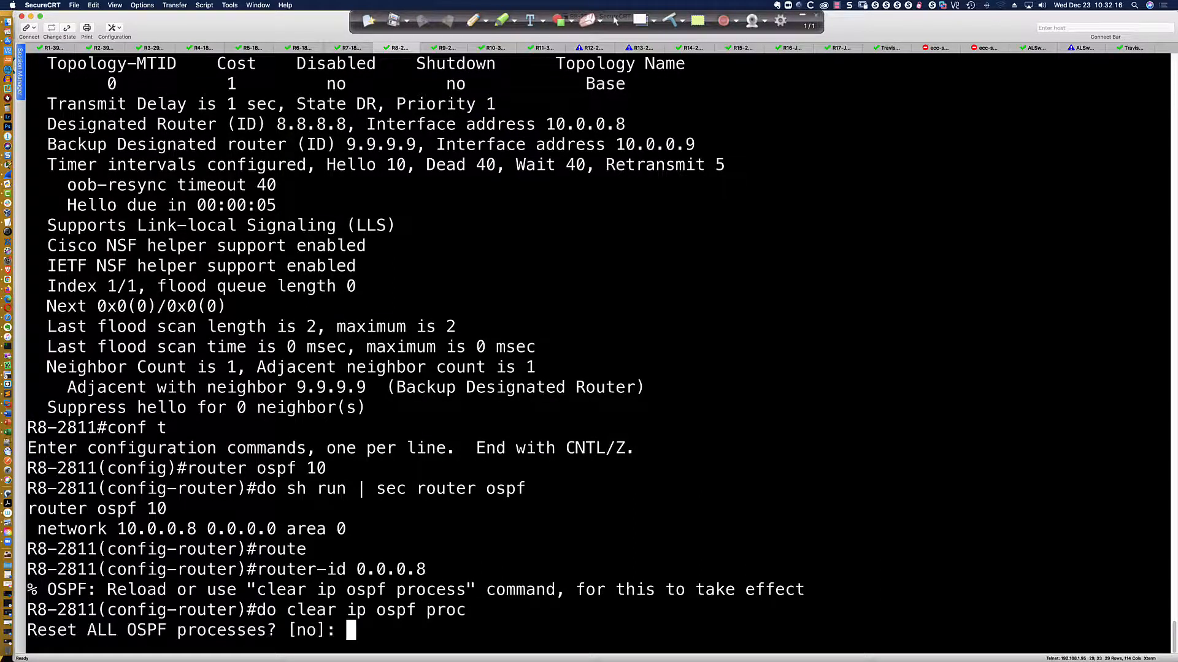
pyautogui.write('y')
pyautogui.press('Return')
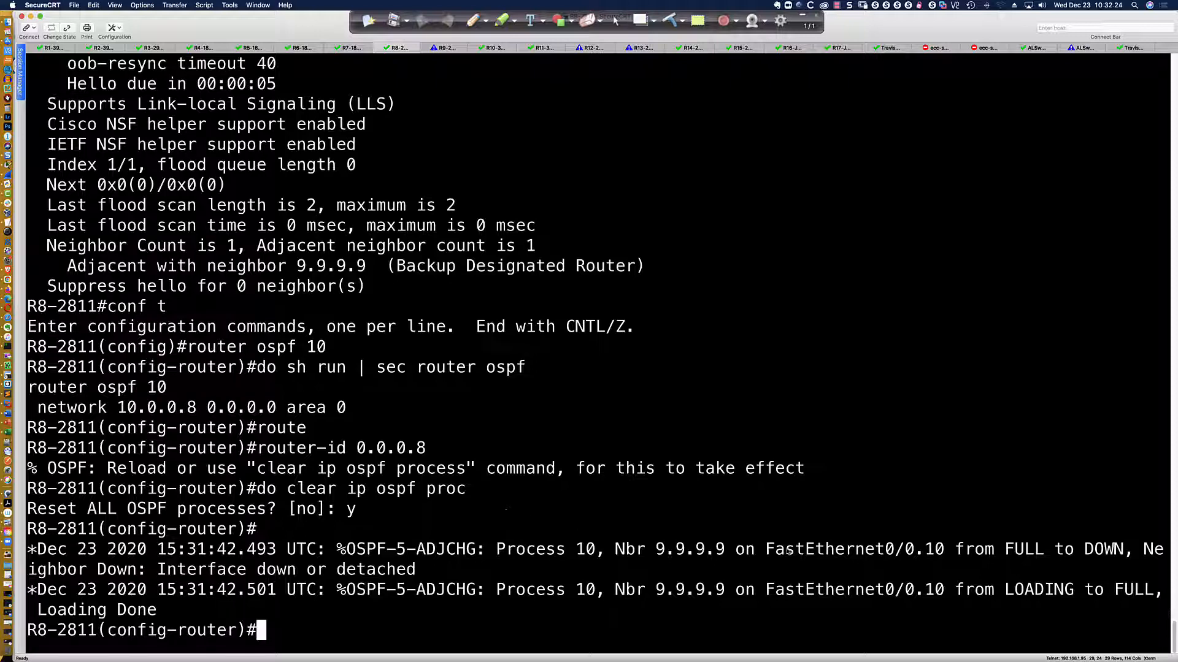
# - Highlight the neighbor state transitions in R8's two OSPF adjacency log messages, then clear the selection
pyautogui.moveTo(998, 555); pyautogui.dragTo(1153, 554)
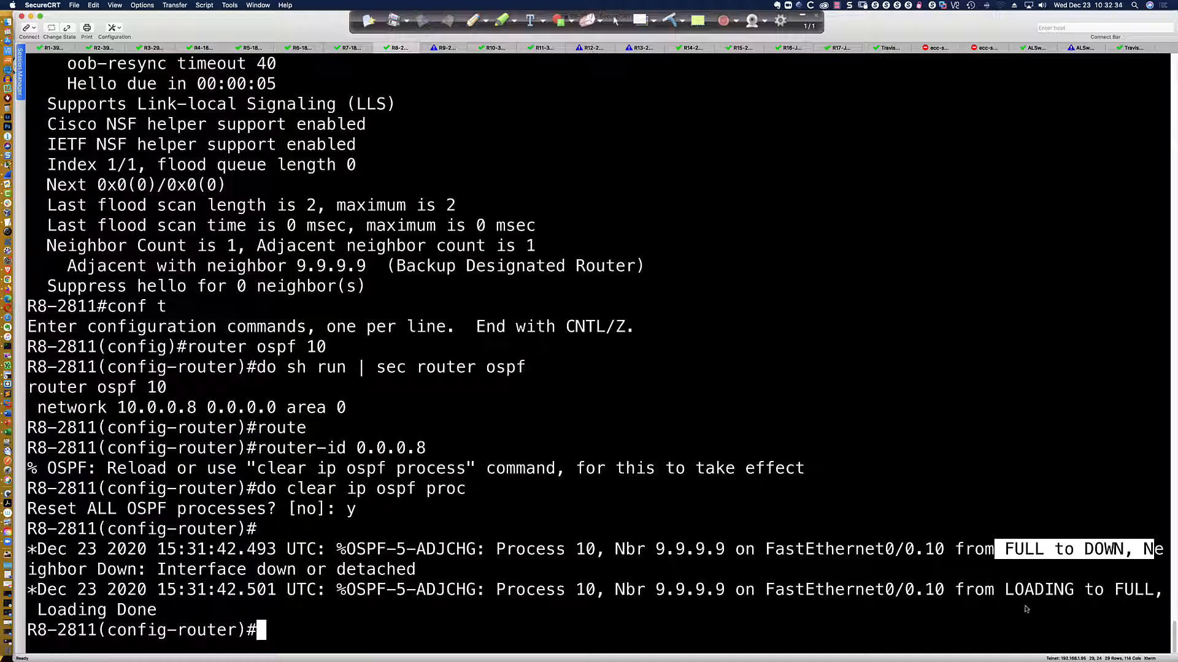
pyautogui.moveTo(1006, 600); pyautogui.dragTo(1158, 594)
pyautogui.click(781, 608)
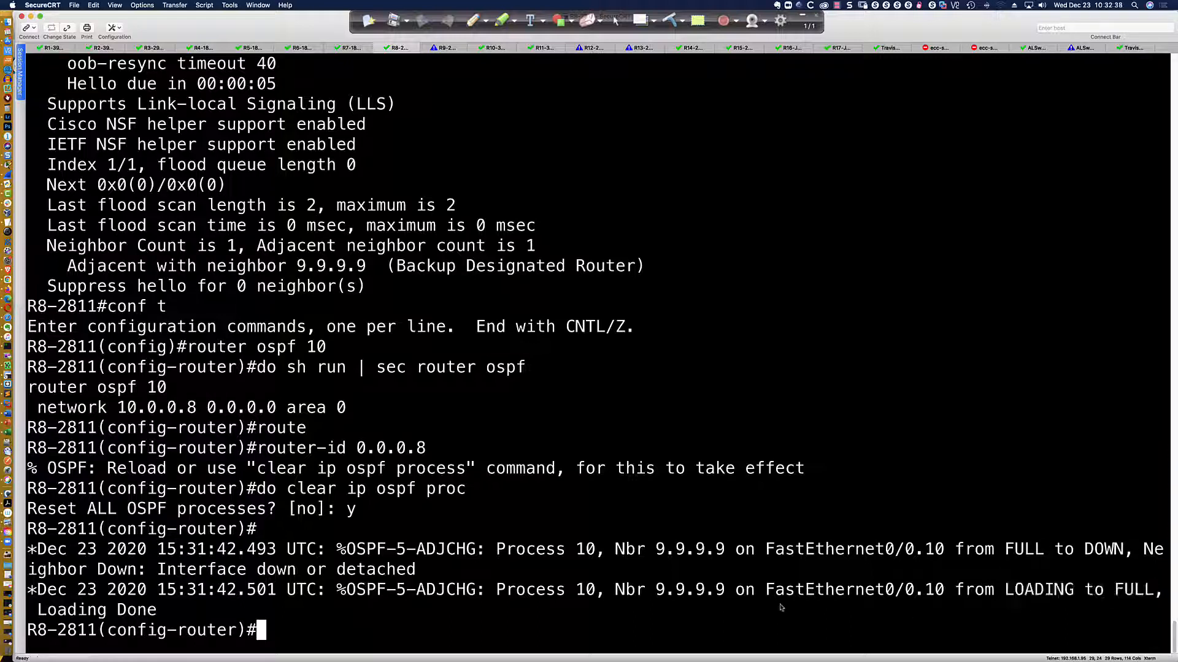
# - Display R8's OSPF neighbors from router configuration mode with do sh ip ospf neigh
pyautogui.write('do shi')
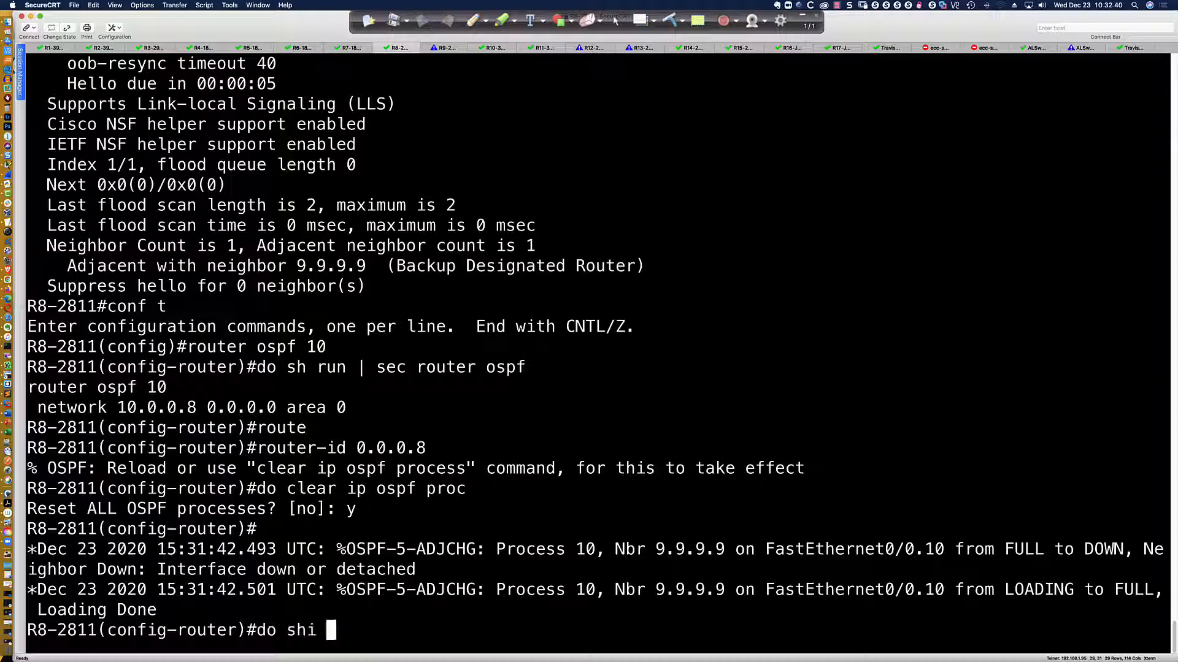
pyautogui.press('BackSpace')
pyautogui.write('ip osp')
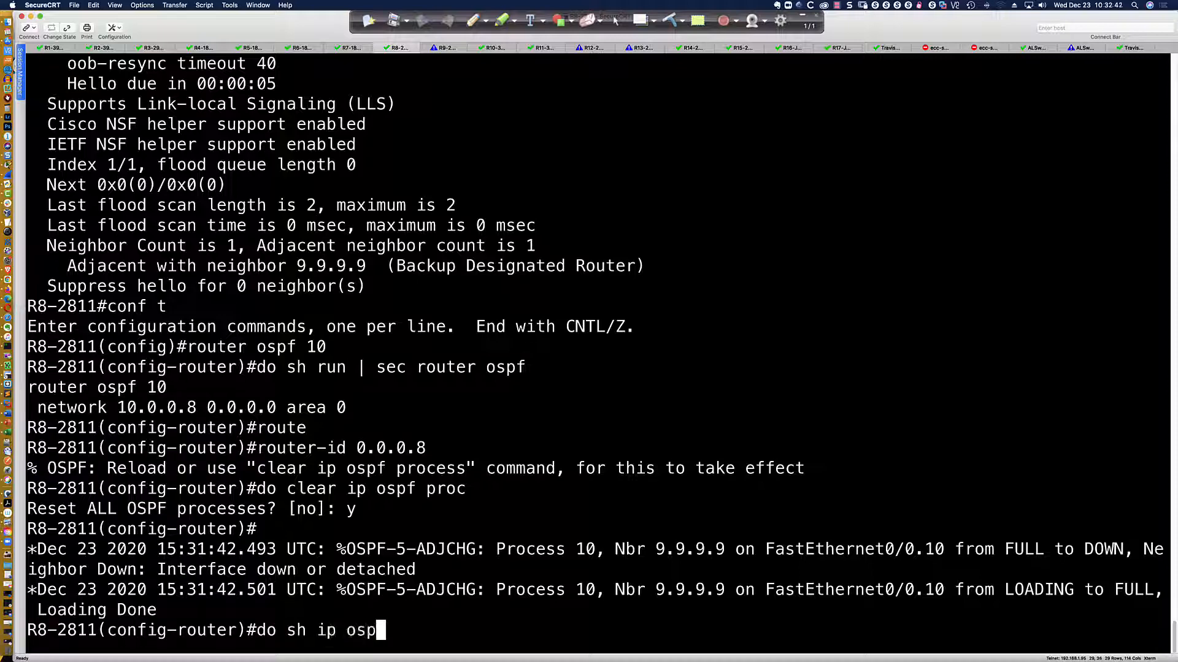
pyautogui.write('f neigh')
pyautogui.press('Return')
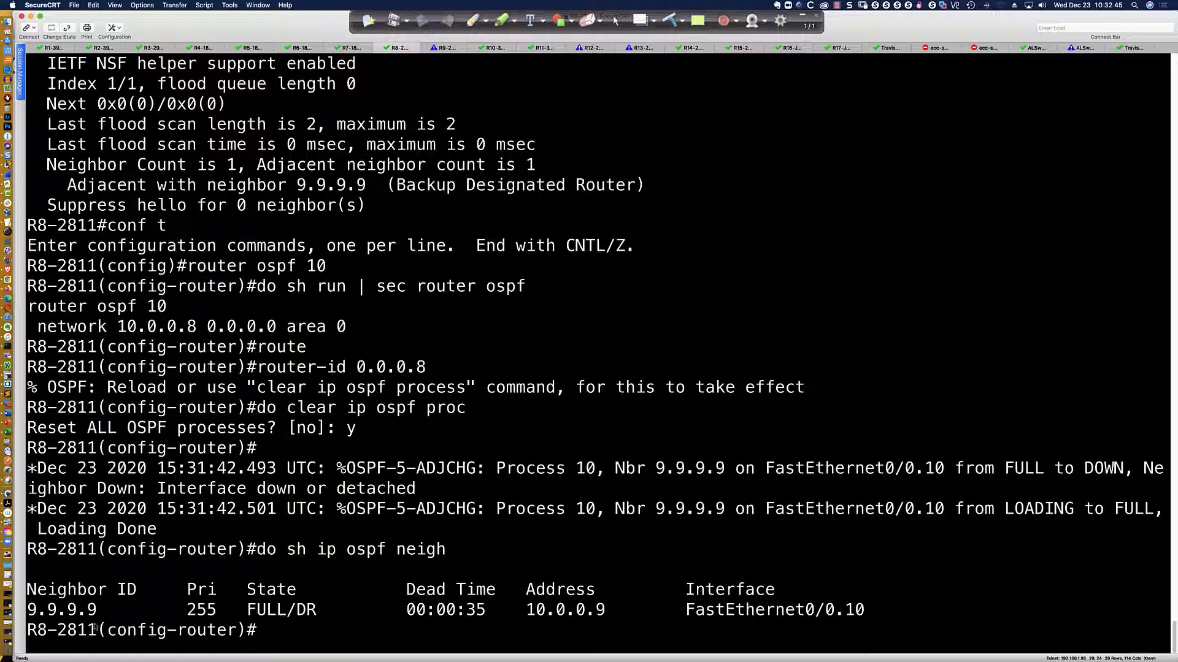
# - Highlight the R8 prompt, the neighbor's ID through state, and its priority value in the neighbor output
pyautogui.moveTo(38, 635); pyautogui.dragTo(117, 632)
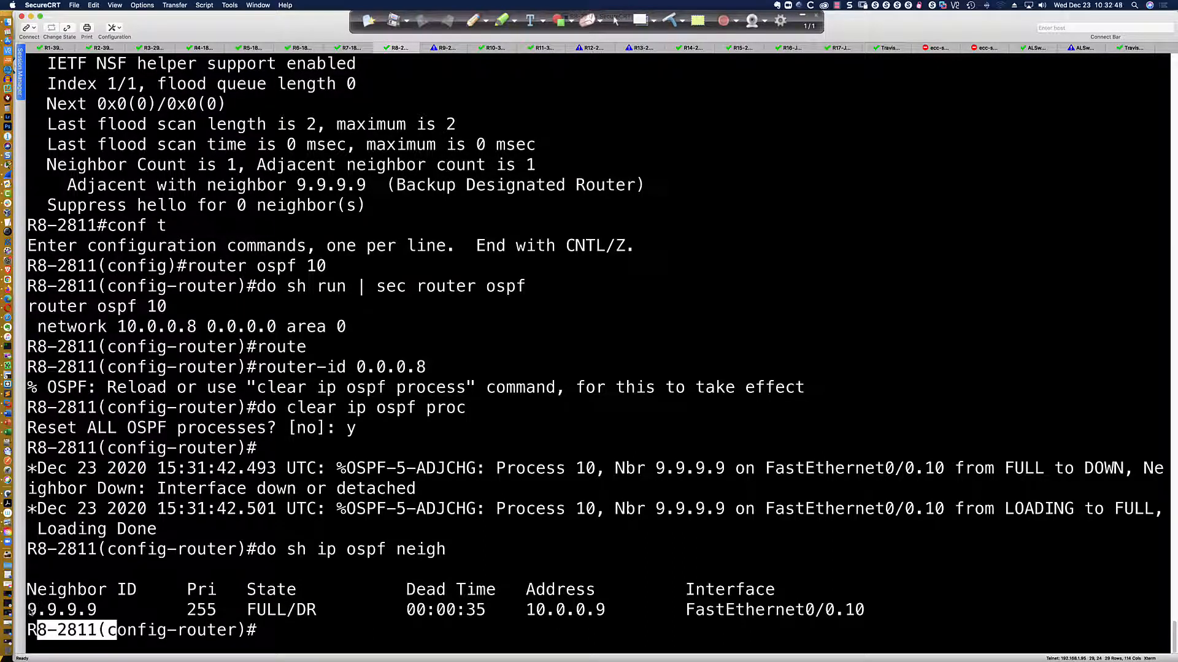
pyautogui.moveTo(29, 608); pyautogui.dragTo(315, 612)
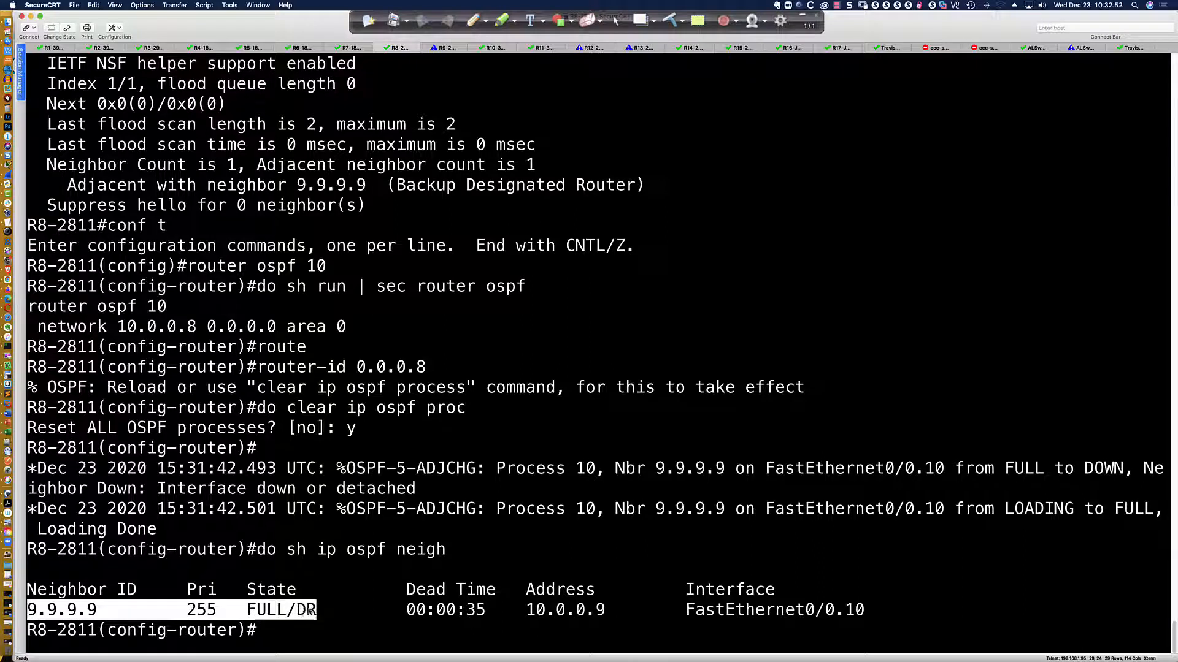
pyautogui.click(223, 612)
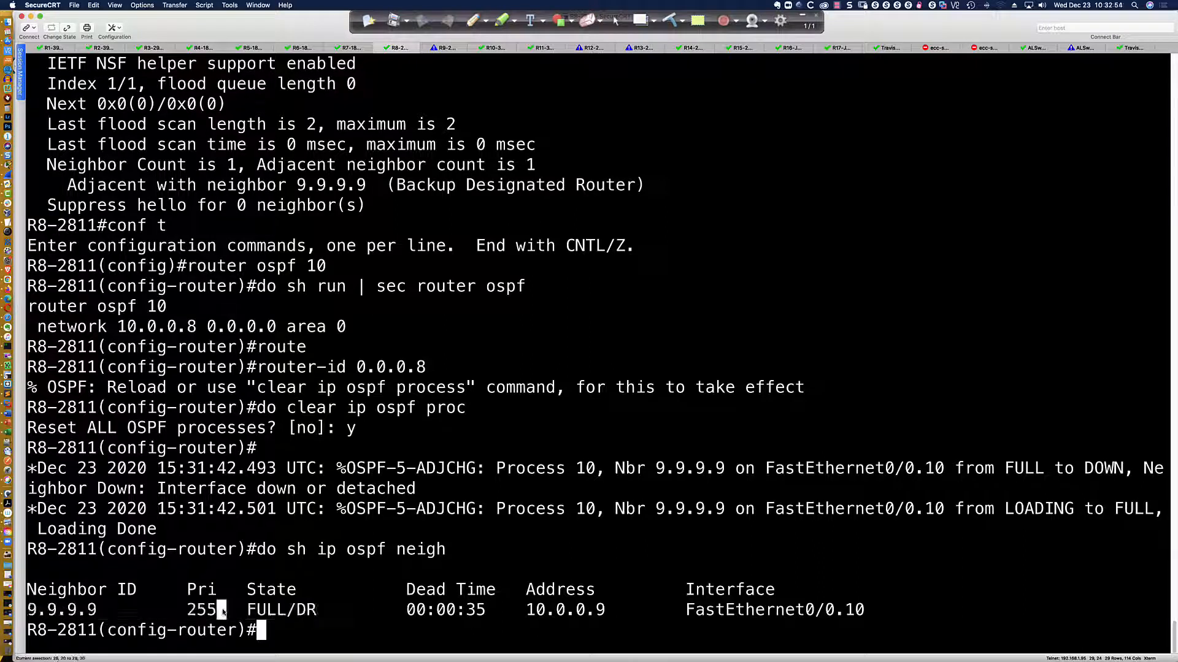
pyautogui.moveTo(223, 612); pyautogui.dragTo(178, 612)
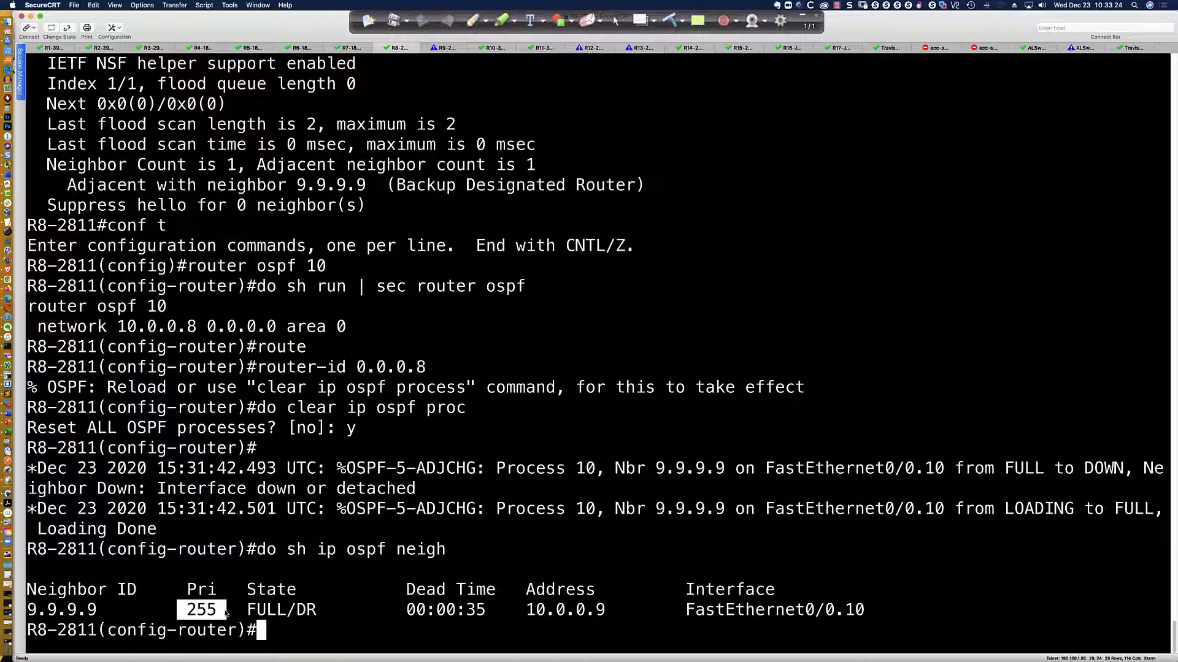
# - Switch to Cisco Packet Tracer, wake R3's console session and enter privileged EXEC mode with en
pyautogui.press('super+Tab')
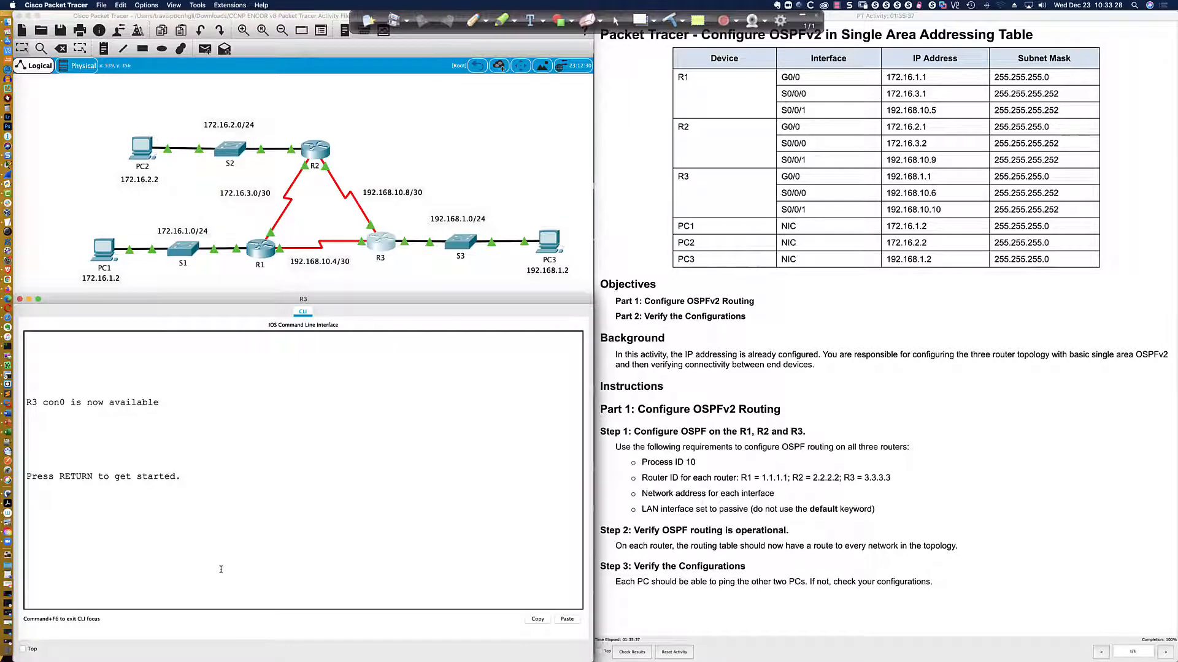
pyautogui.press('Return')
pyautogui.press('Return')
pyautogui.press('Return')
pyautogui.press('Return')
pyautogui.write('en')
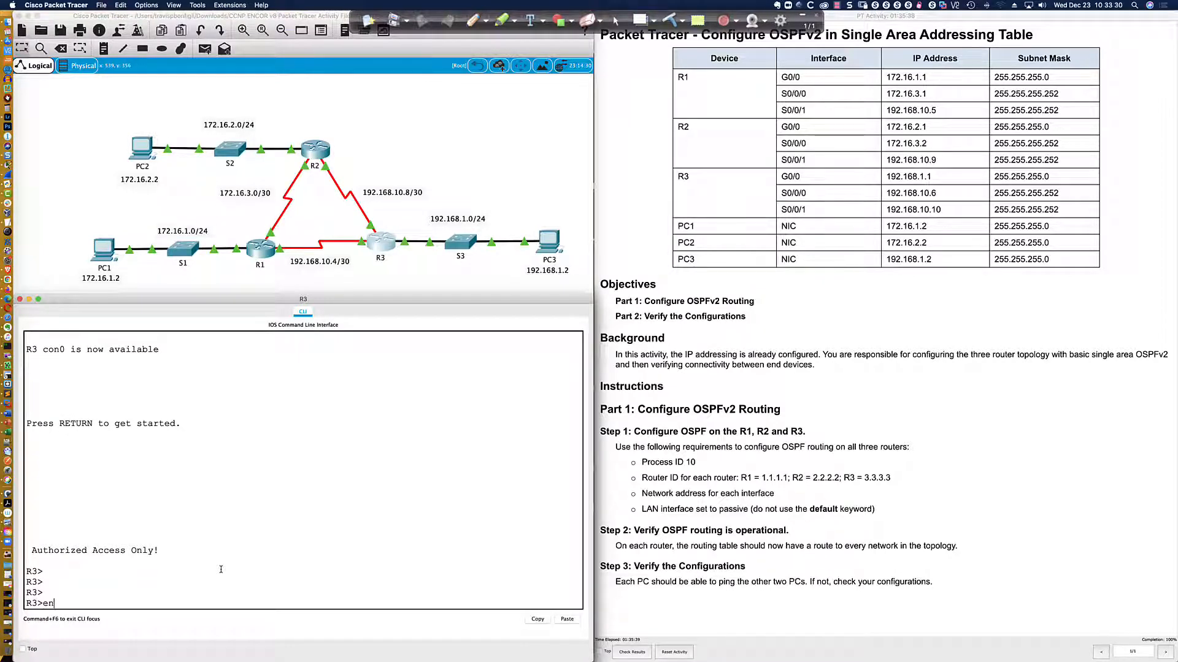
pyautogui.press('Return')
# - Ping R1's router ID 1.1.1.1 from R3
pyautogui.write('ping 1.1..1')
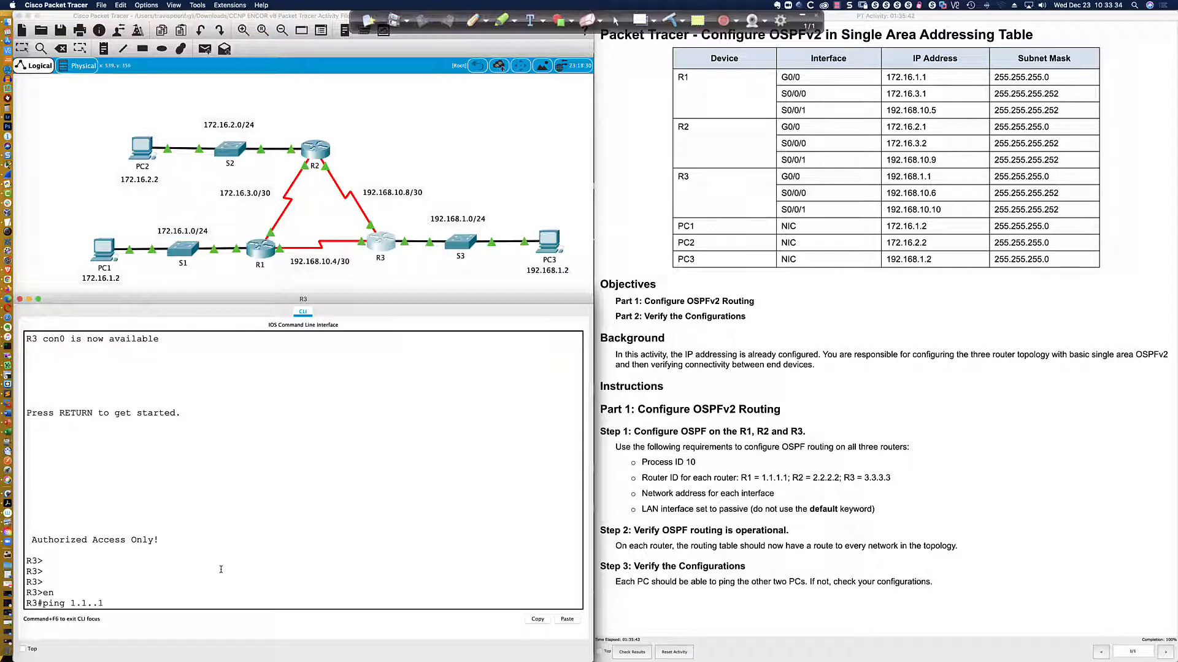
pyautogui.press('BackSpace')
pyautogui.press('BackSpace')
pyautogui.write('1')
pyautogui.press('Return')
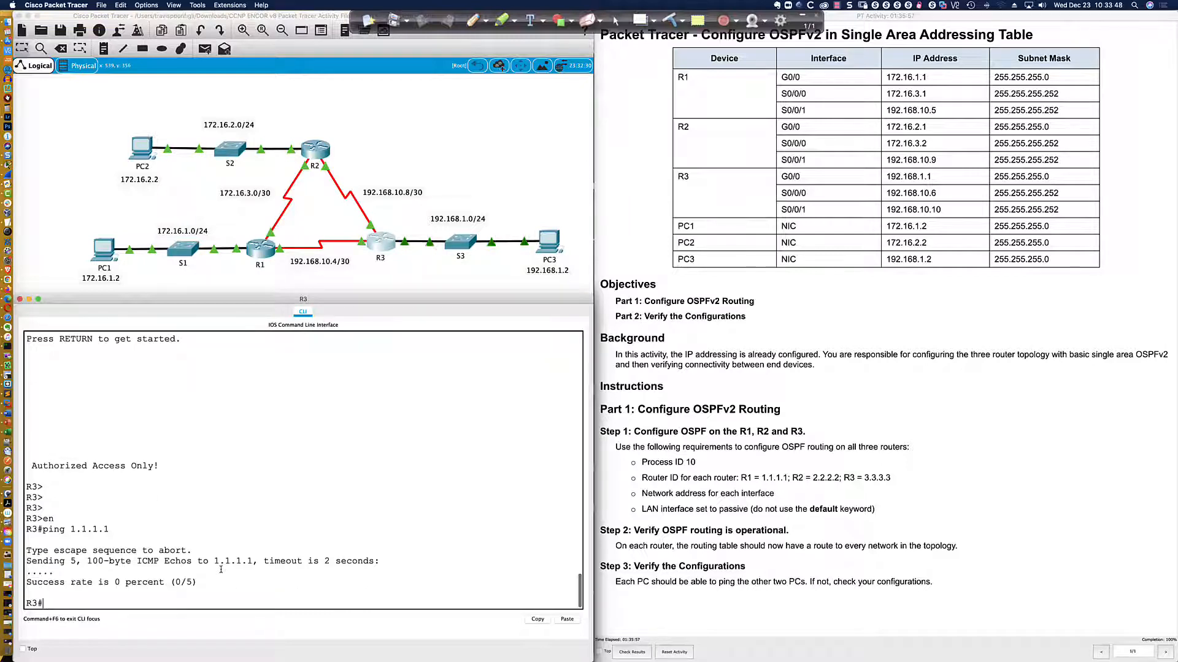
# - Recall the previous ping command on R3 and run it against R2's router ID, 2.2.2.2
pyautogui.press('Up')
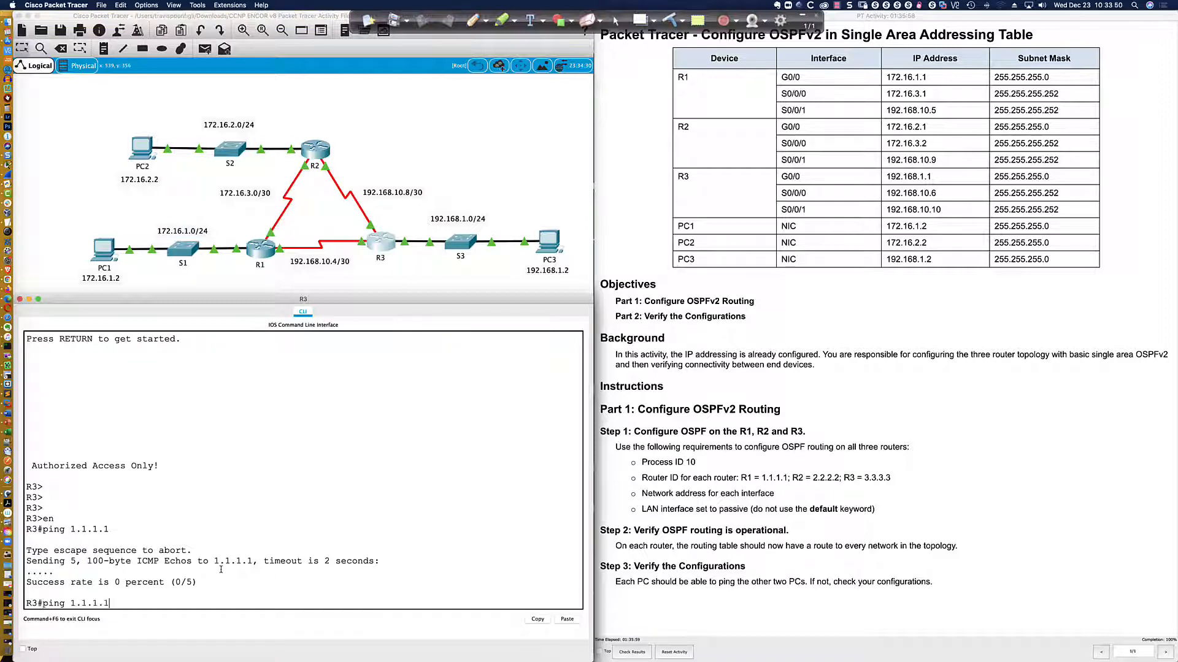
pyautogui.press('BackSpace')
pyautogui.press('BackSpace')
pyautogui.press('BackSpace')
pyautogui.press('BackSpace')
pyautogui.press('BackSpace')
pyautogui.press('BackSpace')
pyautogui.press('BackSpace')
pyautogui.write('2.2.2.2')
pyautogui.press('Return')
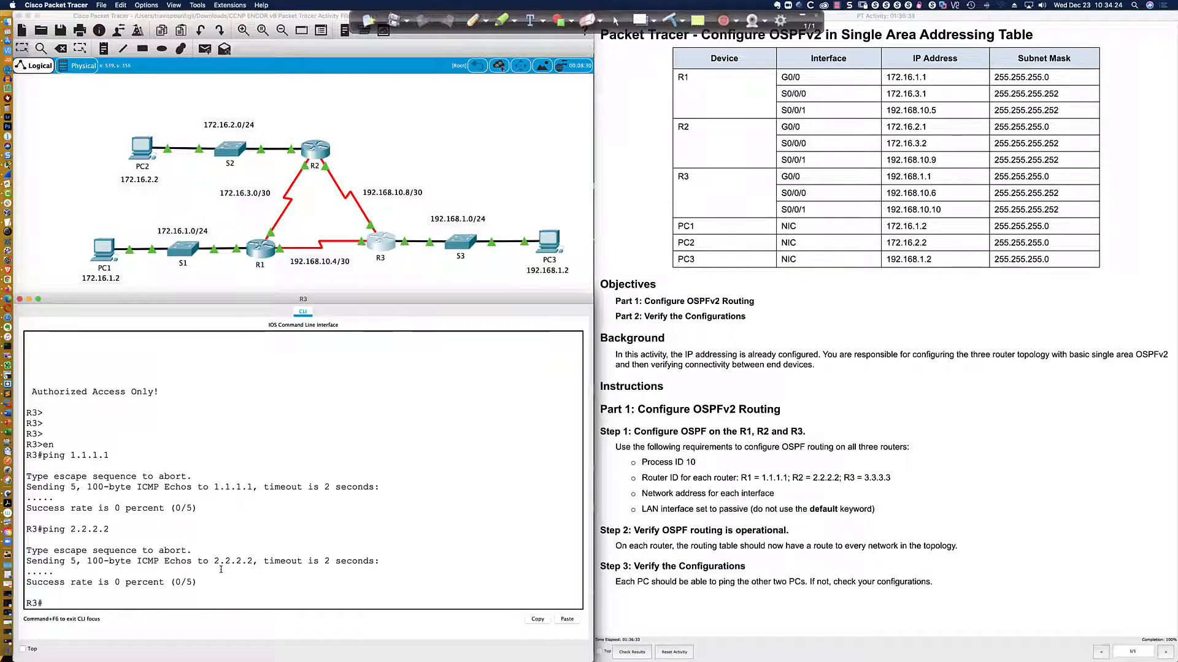
# - Switch to the PowerPoint title slide for Packet Tracer Activity 8.2.1 and collapse the floating annotation toolbar
pyautogui.press('super+Tab')
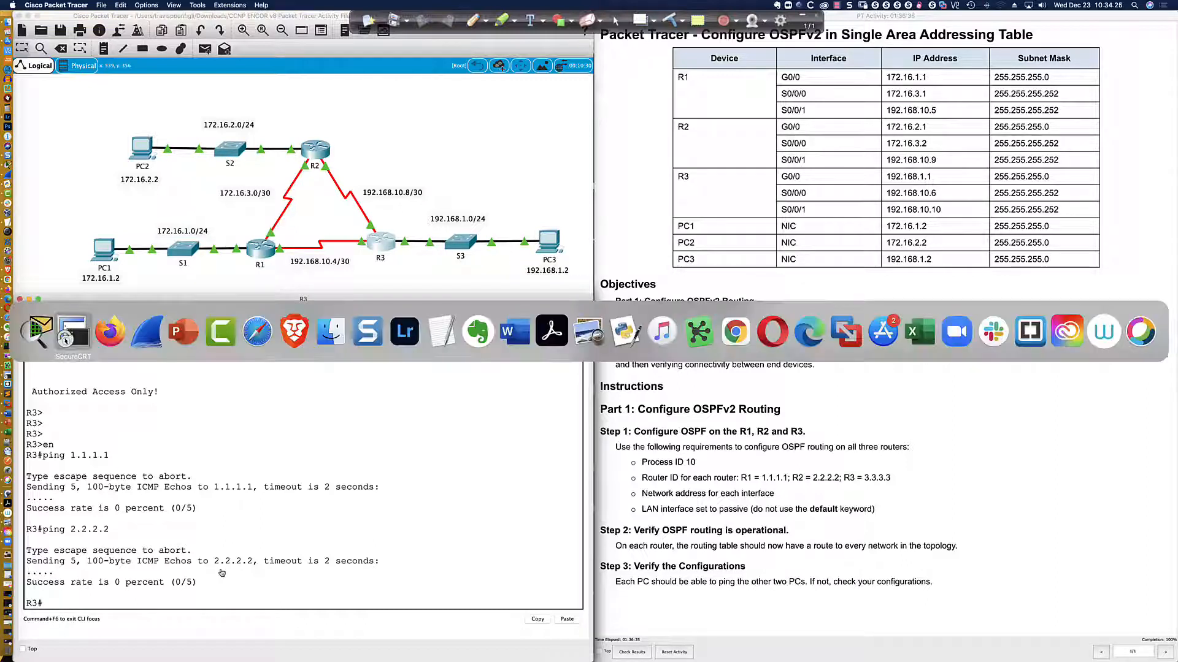
pyautogui.press('super+Tab')
pyautogui.press('super+Tab')
pyautogui.press('super+Tab')
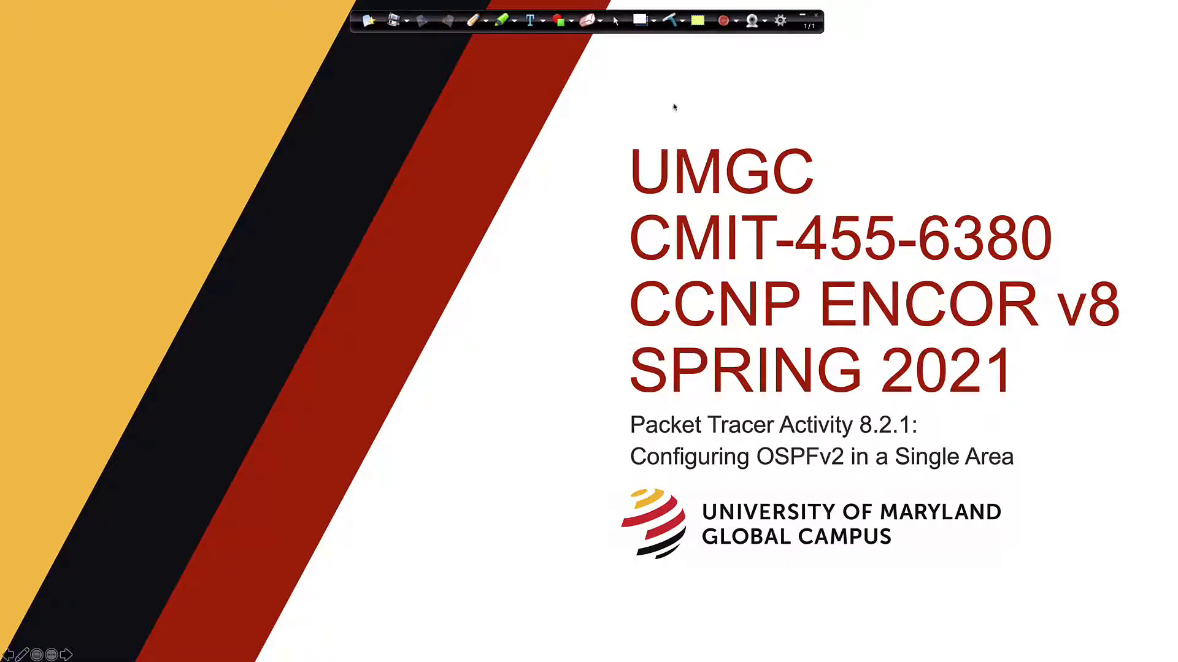
pyautogui.click(802, 16)
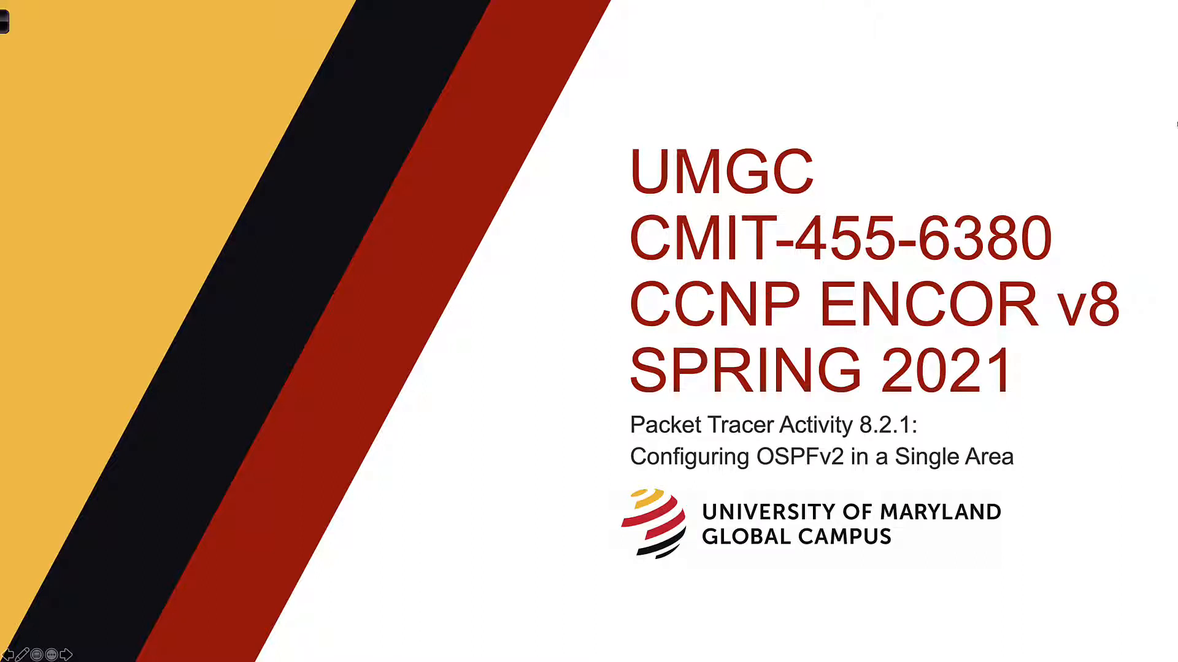